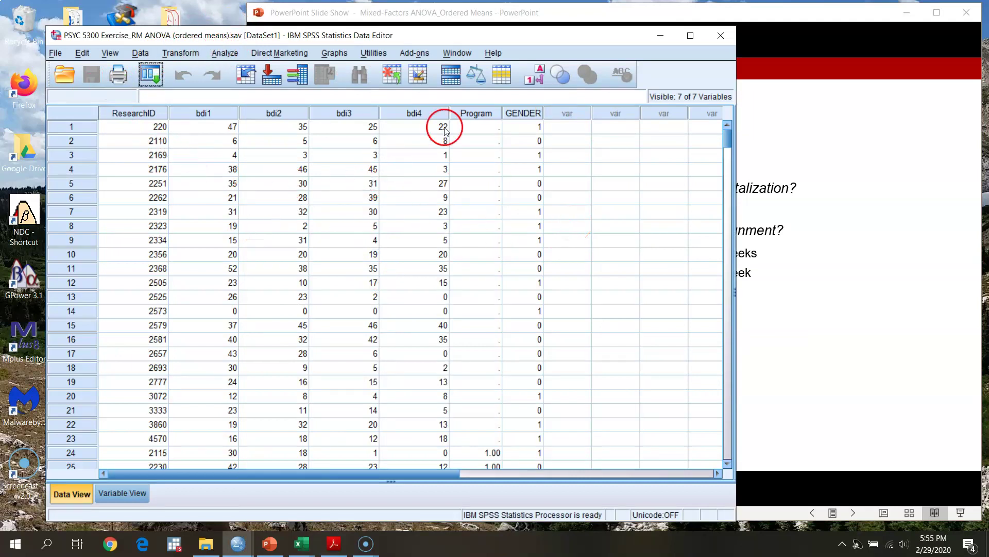
# Sort the cases in ascending order by bdi1, and again by bdi2
pyautogui.click(476, 112)
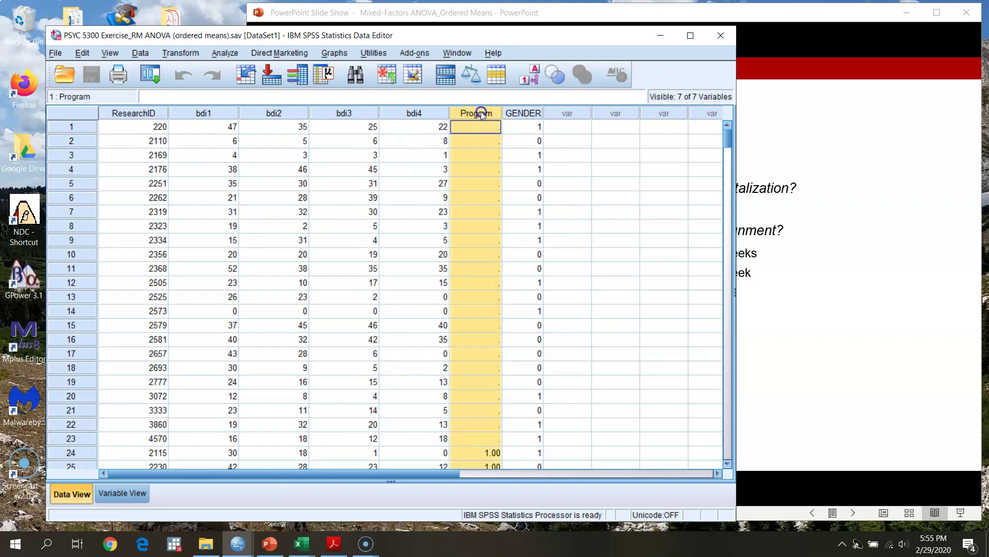
pyautogui.click(522, 154)
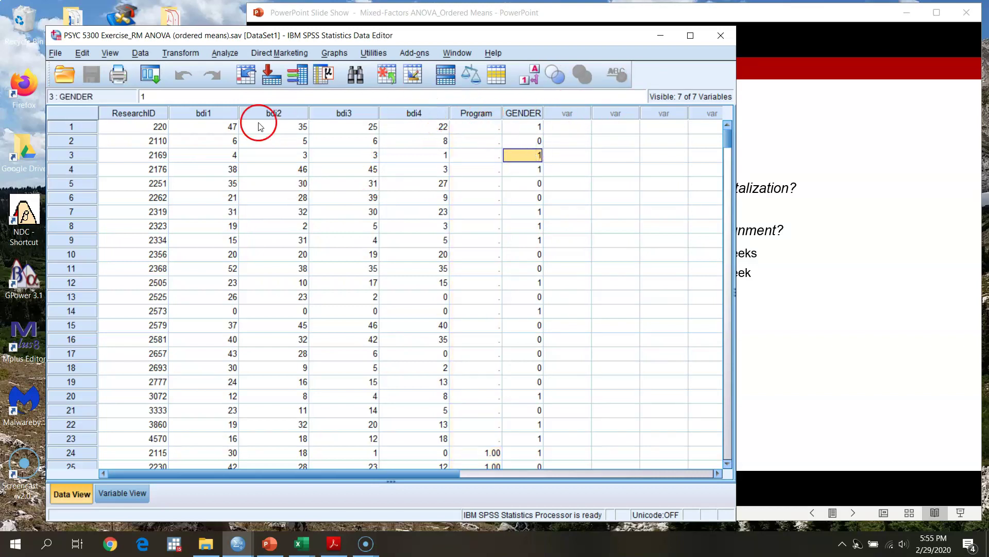
pyautogui.click(204, 113)
pyautogui.rightClick(210, 112)
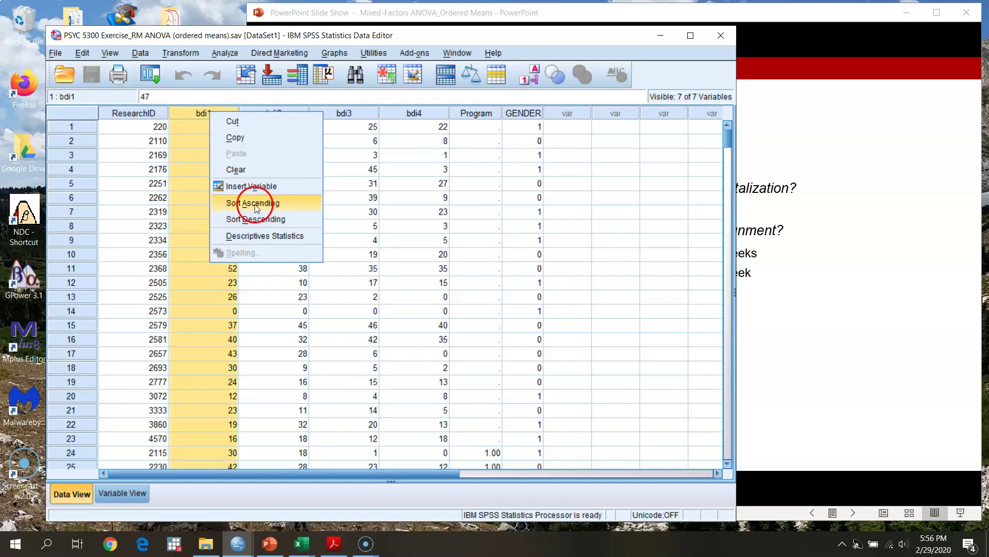
pyautogui.click(242, 203)
pyautogui.click(274, 114)
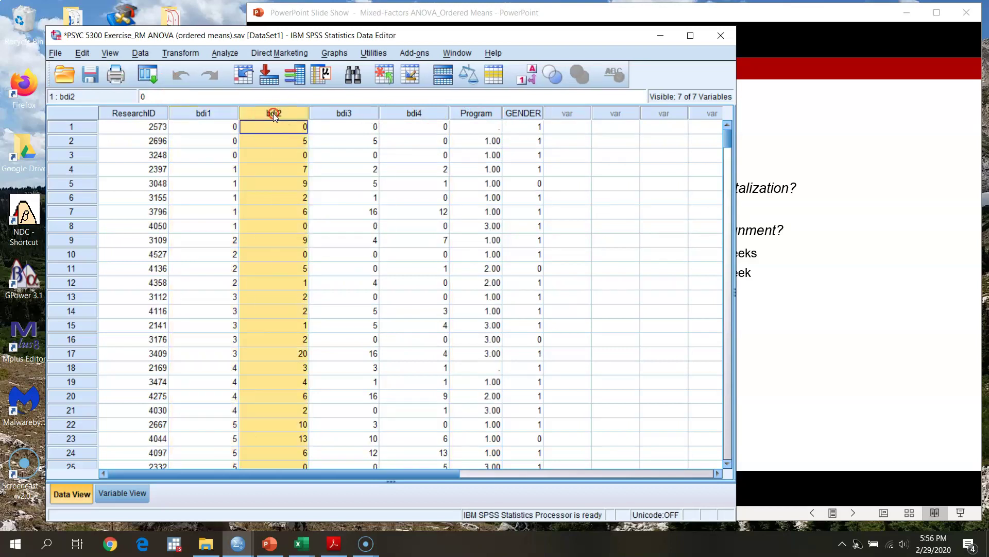
pyautogui.rightClick(274, 114)
pyautogui.click(324, 205)
# Sort the cases in ascending order by bdi3, and again by bdi4
pyautogui.click(357, 121)
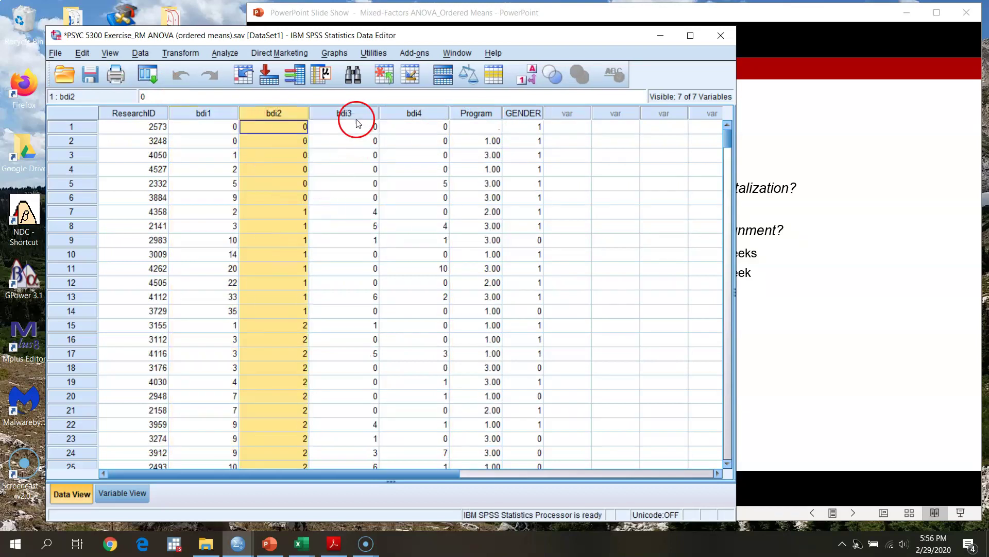
pyautogui.rightClick(360, 114)
pyautogui.click(392, 200)
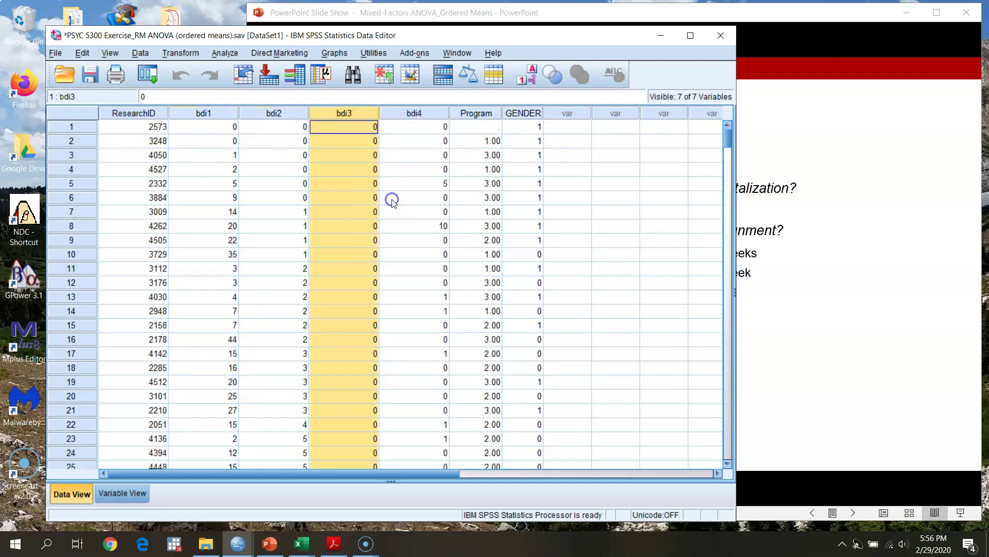
pyautogui.click(415, 114)
pyautogui.rightClick(415, 114)
pyautogui.click(456, 201)
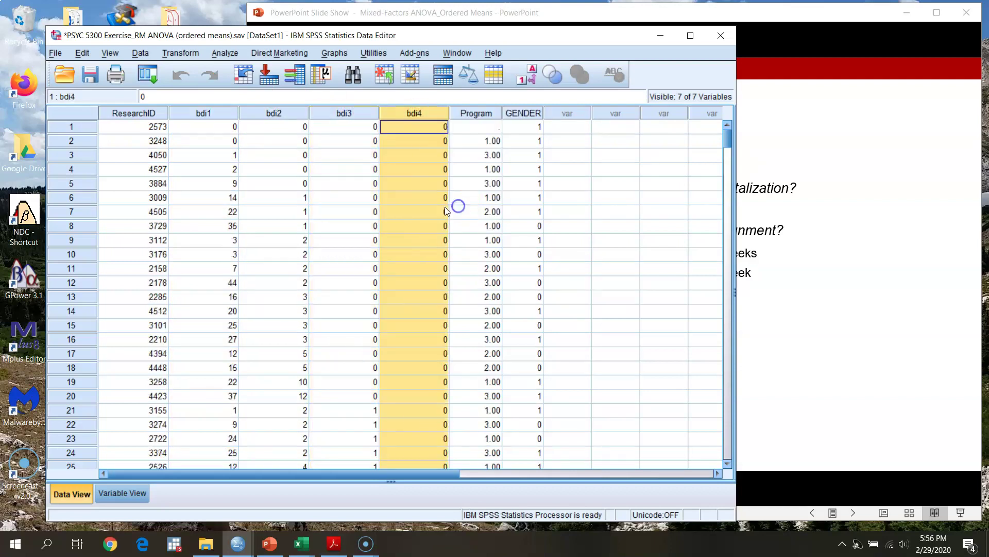
# Sort the cases in ascending order by Program and delete cases 1 to 23, which have no Program value
pyautogui.rightClick(478, 114)
pyautogui.click(498, 202)
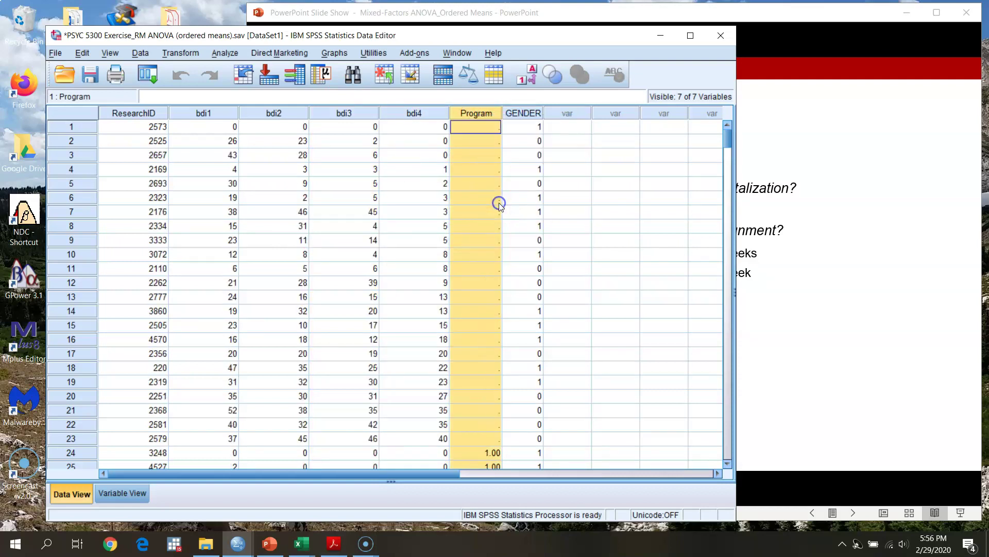
pyautogui.scroll(-3, 592, 276)
pyautogui.scroll(3, 592, 277)
pyautogui.moveTo(83, 126); pyautogui.dragTo(123, 436)
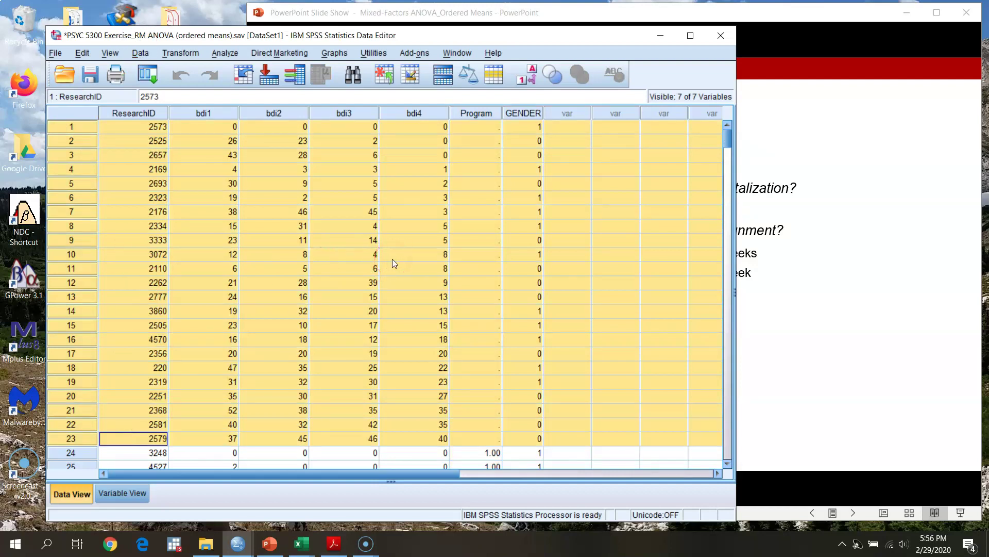
pyautogui.press('Delete')
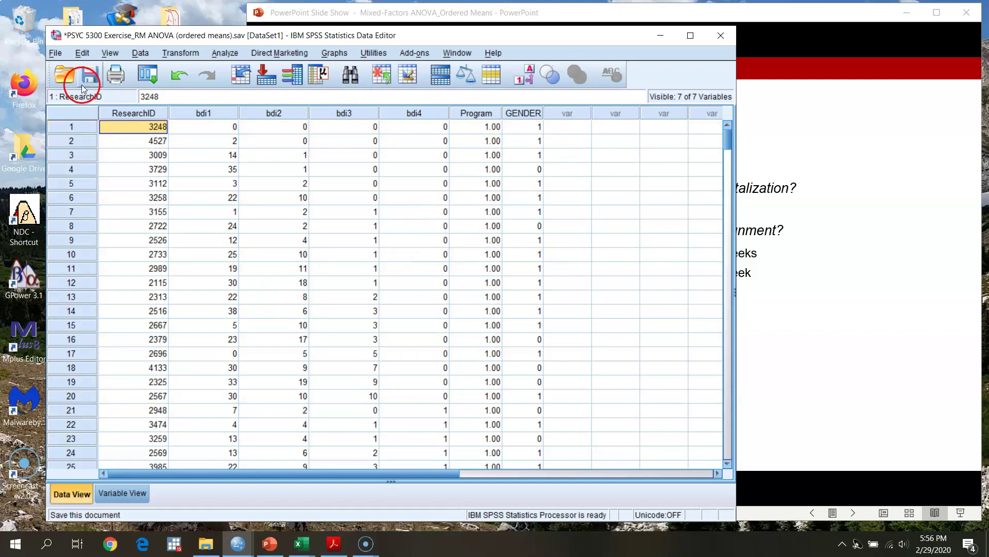
# Save the data set as a separate file named scrap.sav in the Data Sets folder, replacing the existing file
pyautogui.click(54, 53)
pyautogui.click(77, 180)
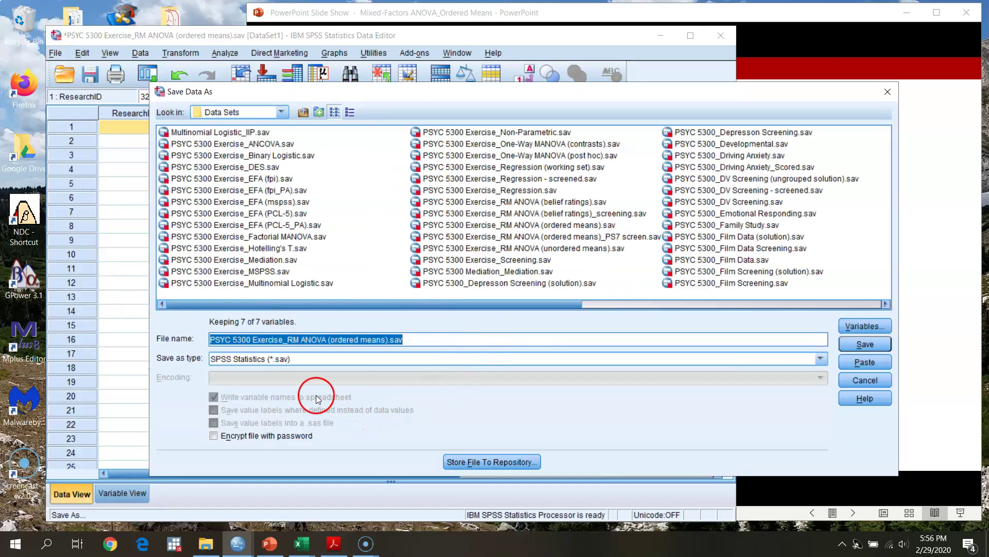
pyautogui.write('scrap')
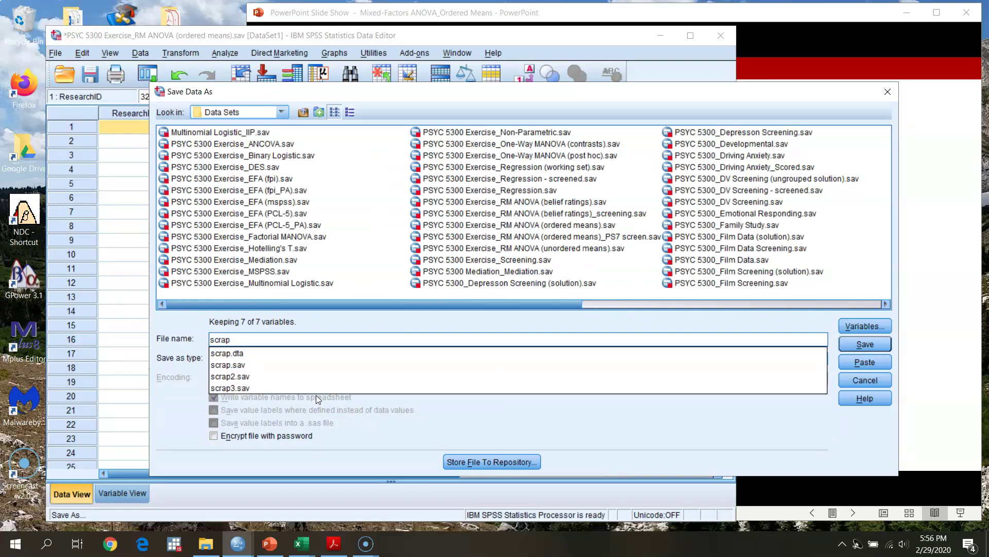
pyautogui.click(866, 344)
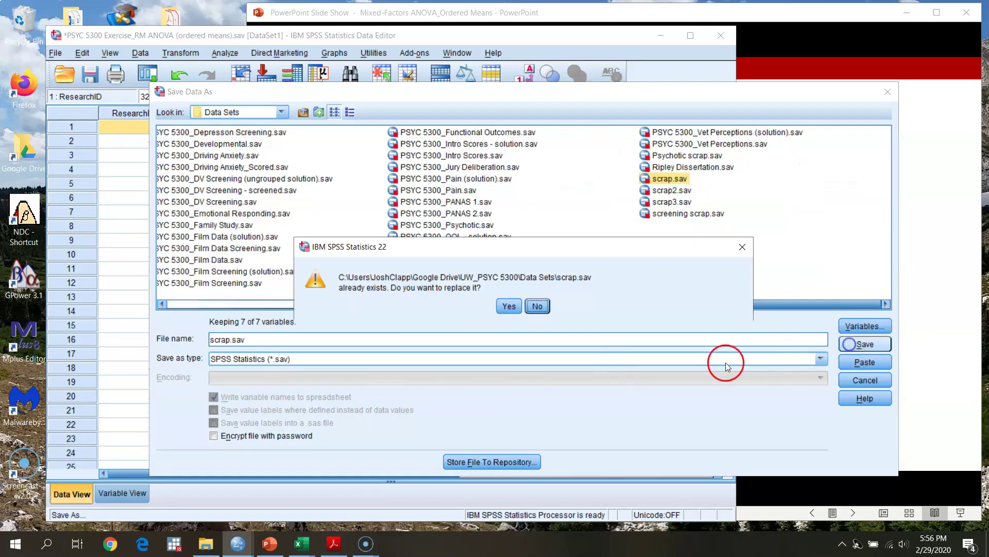
pyautogui.click(508, 306)
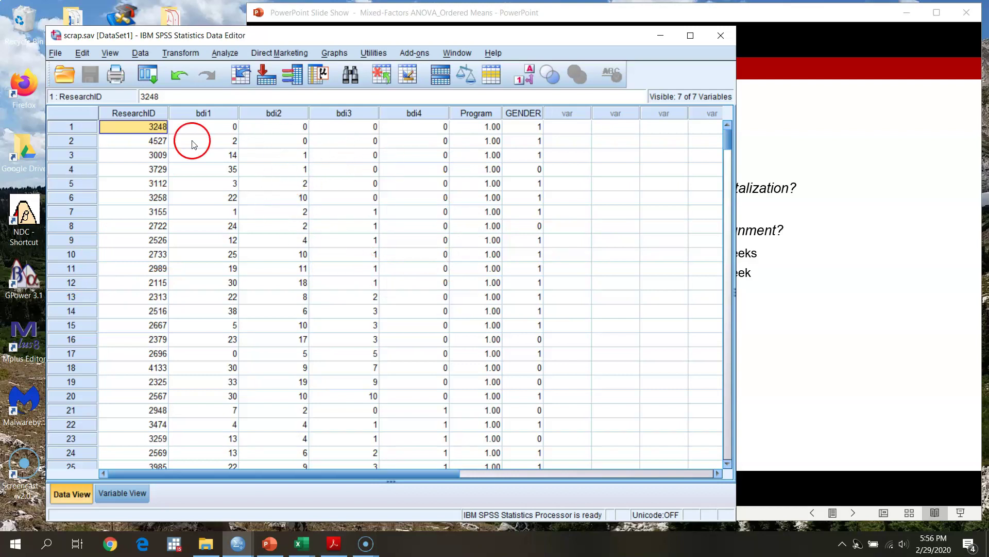
pyautogui.click(273, 113)
pyautogui.click(337, 113)
pyautogui.click(412, 113)
pyautogui.click(454, 115)
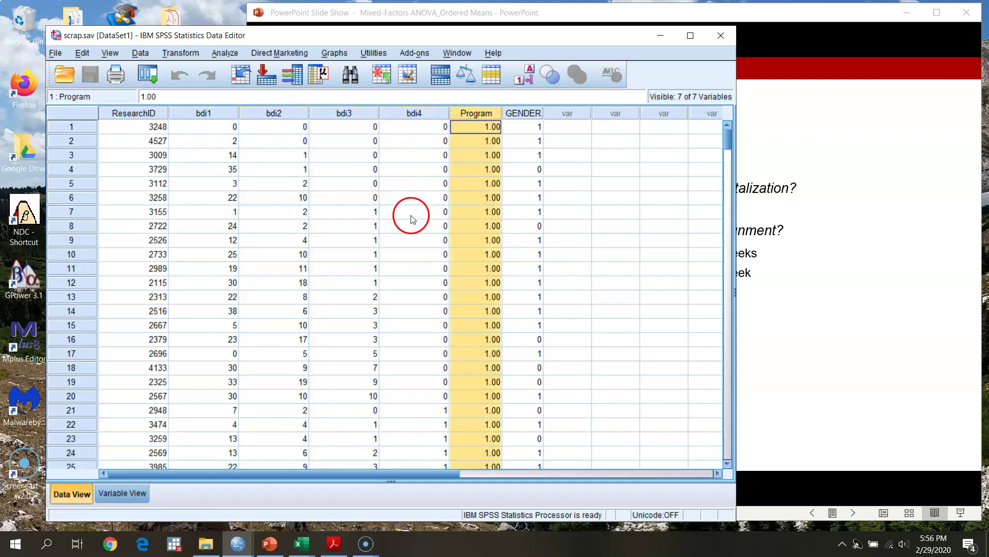
pyautogui.moveTo(731, 132)
pyautogui.mouseDown()
pyautogui.moveTo(726, 239)
pyautogui.moveTo(692, 365)
pyautogui.moveTo(691, 419)
pyautogui.moveTo(712, 135)
pyautogui.mouseUp()
# Start a General Linear Model repeated measures analysis and define a within-subject factor named Assessment with 4 levels
pyautogui.click(225, 53)
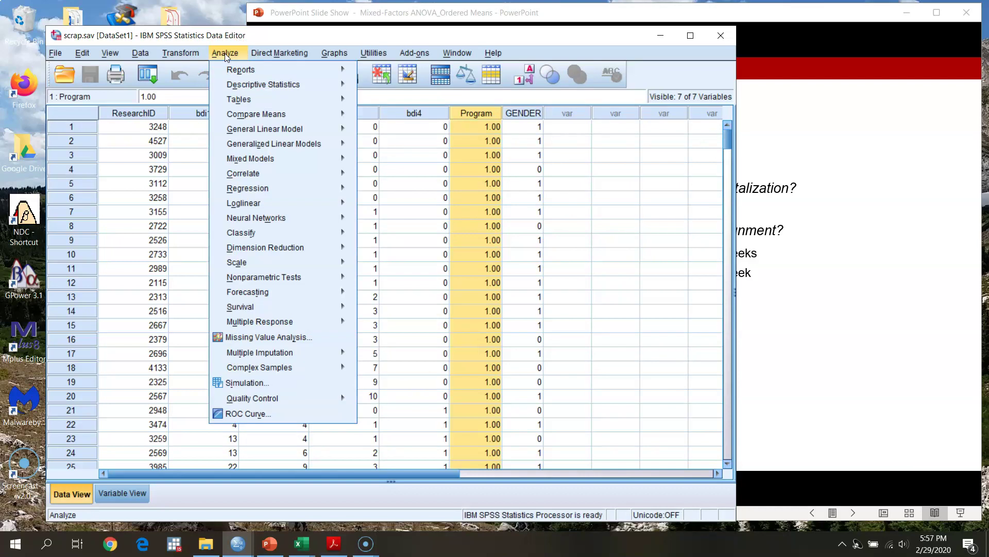
pyautogui.click(252, 113)
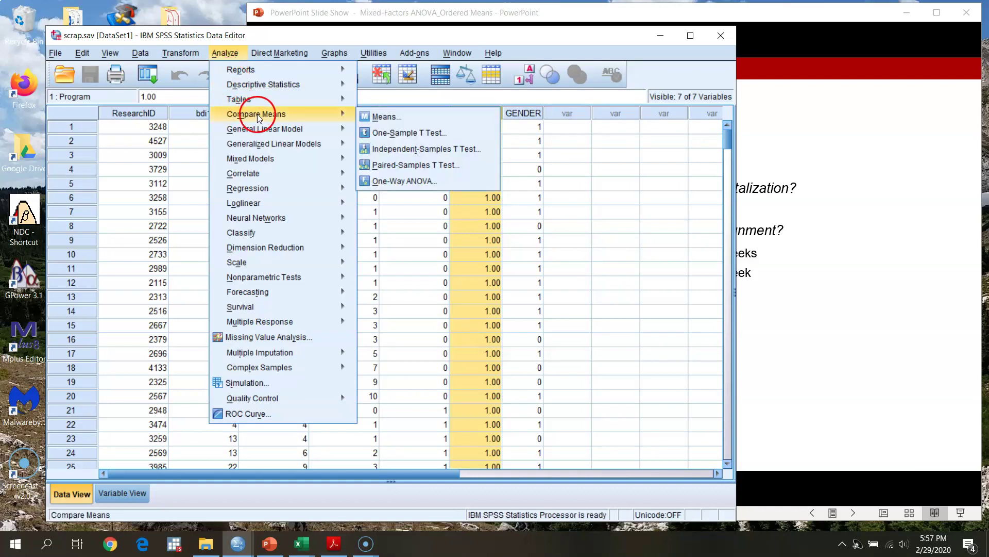
pyautogui.moveTo(268, 128)
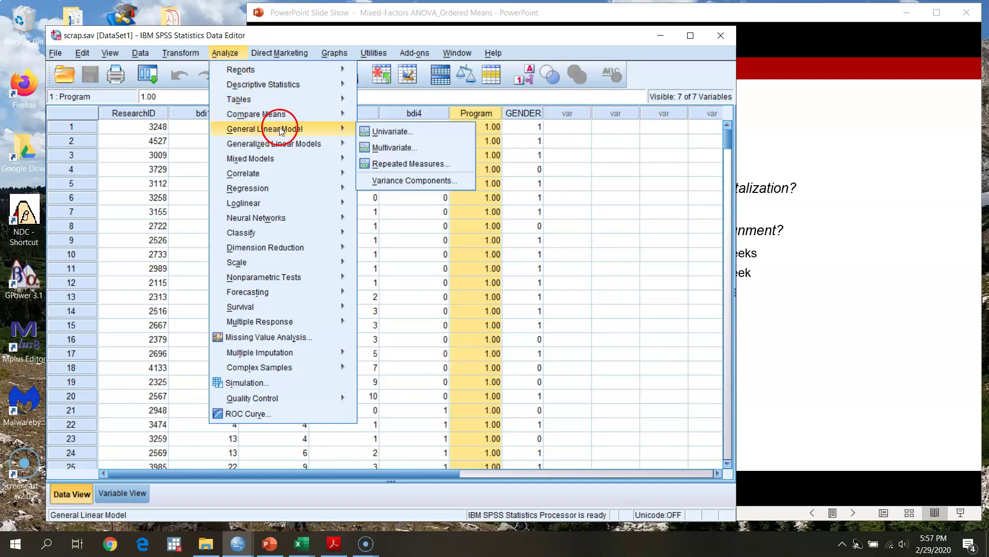
pyautogui.click(422, 163)
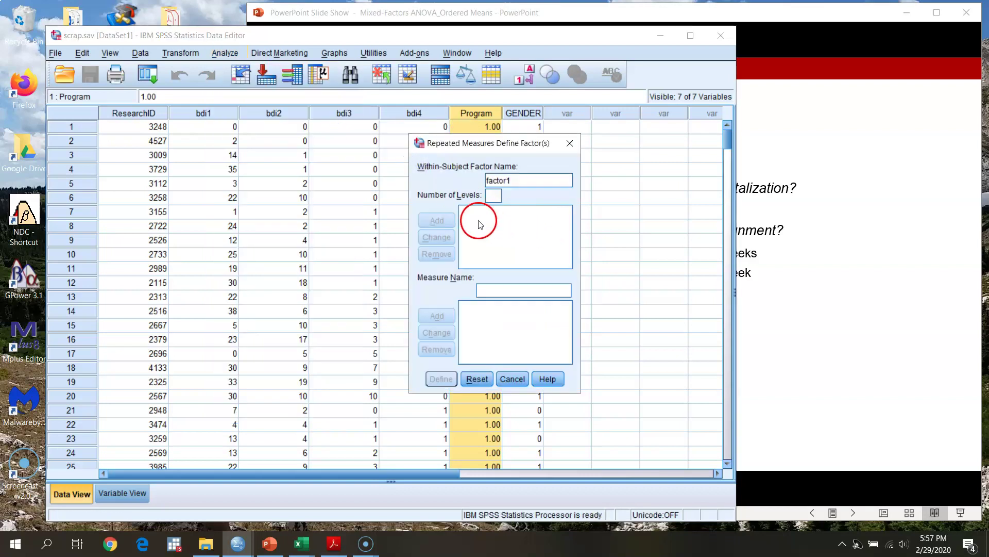
pyautogui.doubleClick(530, 178)
pyautogui.write('4')
pyautogui.click(444, 224)
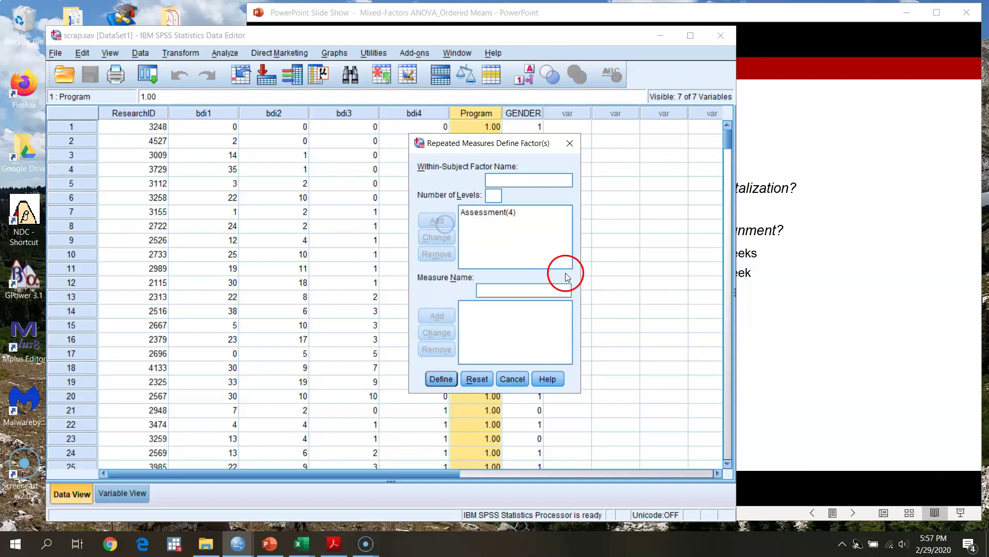
pyautogui.click(440, 382)
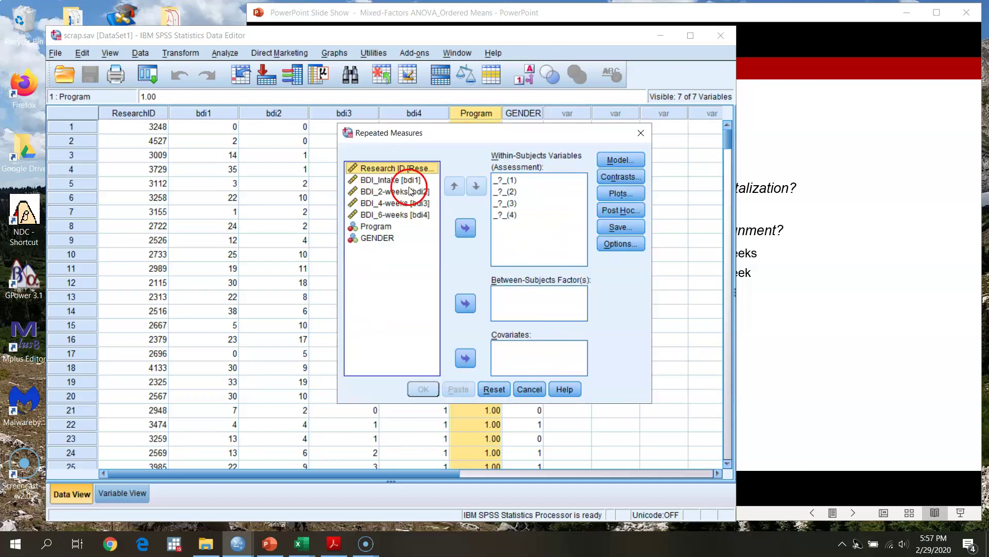
# Assign bdi1, bdi2, bdi3 and bdi4 to Assessment levels 1 to 4 and set Program as the between-subjects factor
pyautogui.click(410, 180)
pyautogui.click(465, 228)
pyautogui.click(464, 231)
pyautogui.click(412, 180)
pyautogui.click(466, 228)
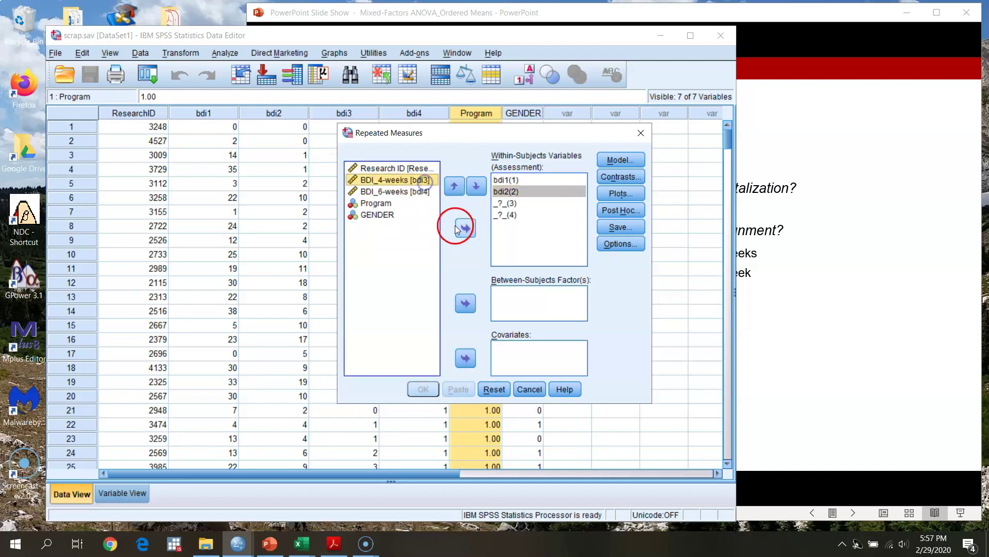
pyautogui.click(424, 180)
pyautogui.click(462, 232)
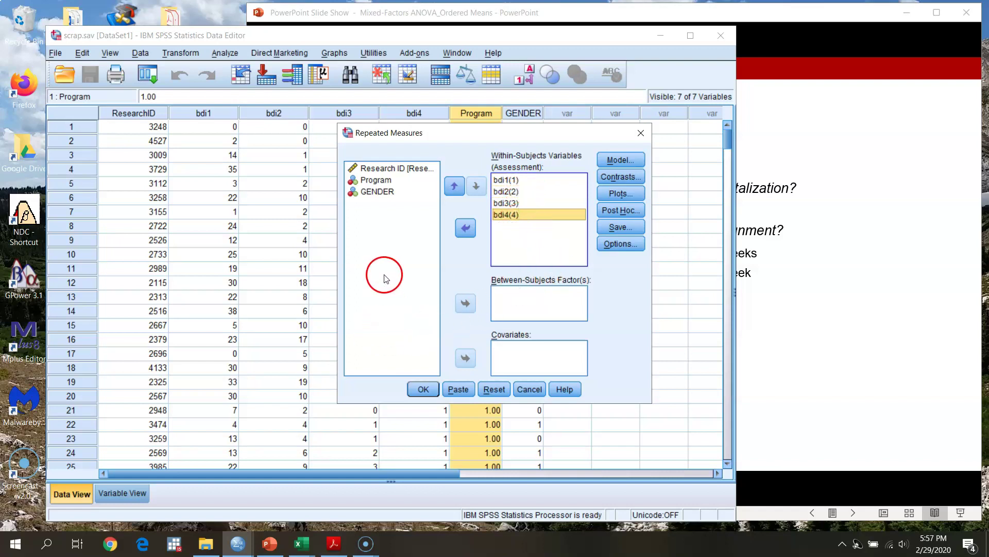
pyautogui.click(387, 180)
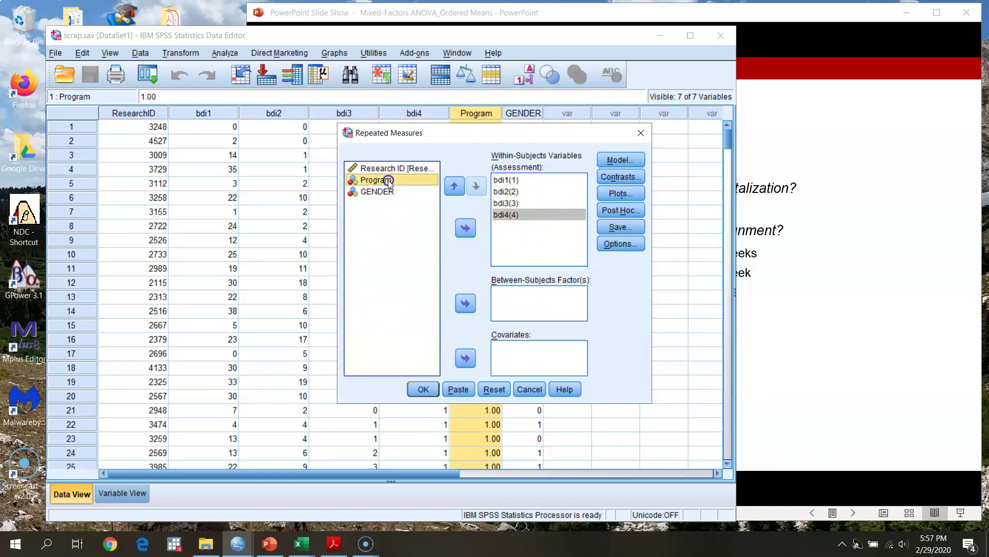
pyautogui.click(477, 306)
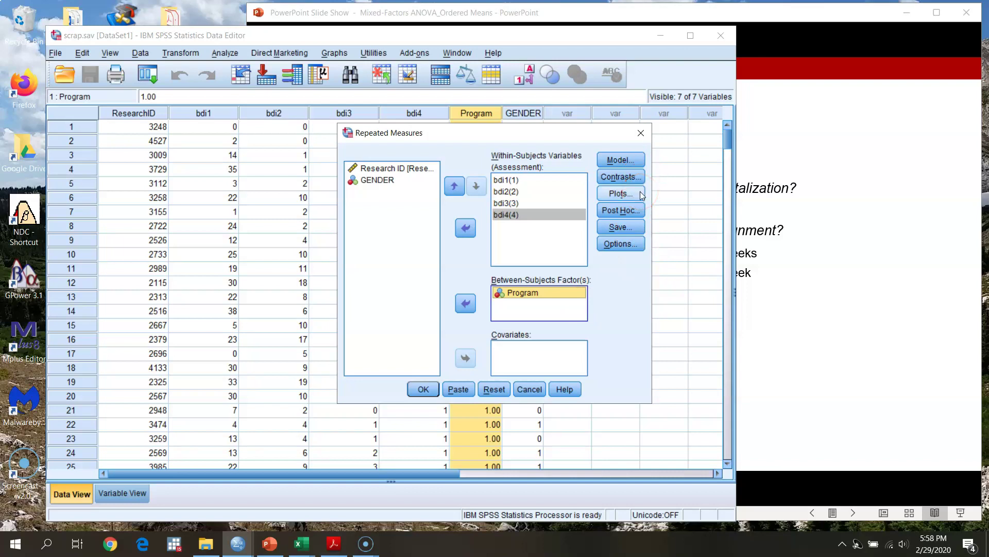
# Add an Assessment*Program profile plot with Assessment on the horizontal axis and separate lines for Program
pyautogui.click(621, 194)
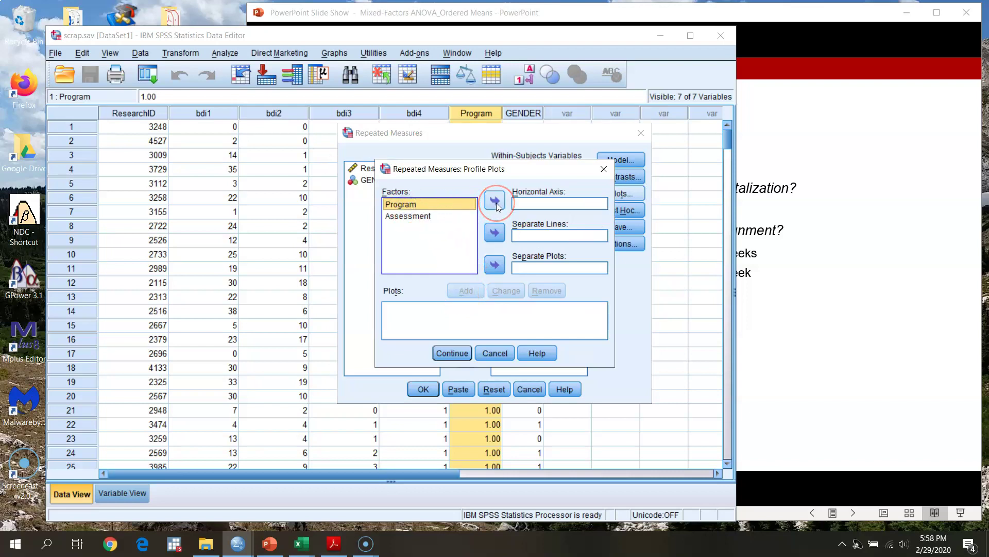
pyautogui.click(443, 205)
pyautogui.click(495, 232)
pyautogui.click(404, 219)
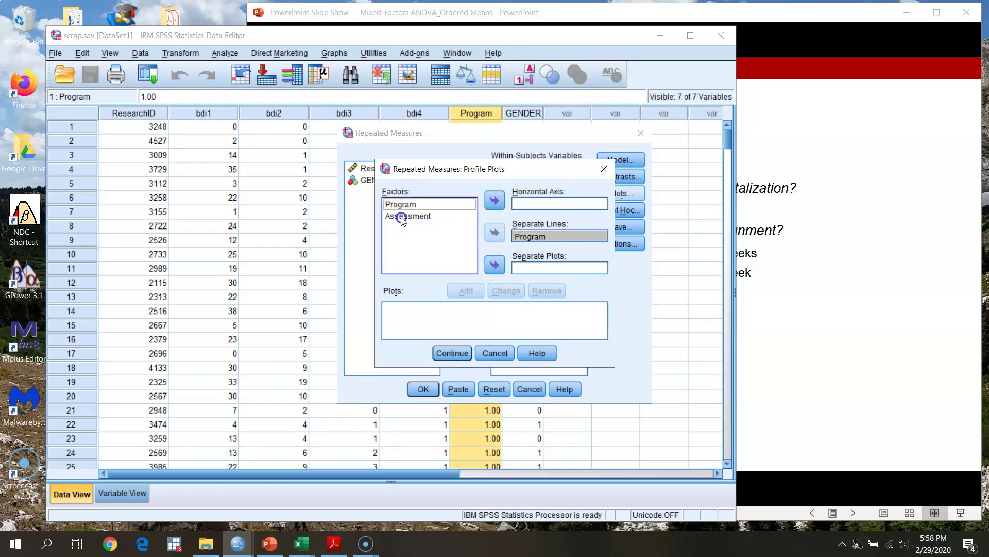
pyautogui.click(489, 202)
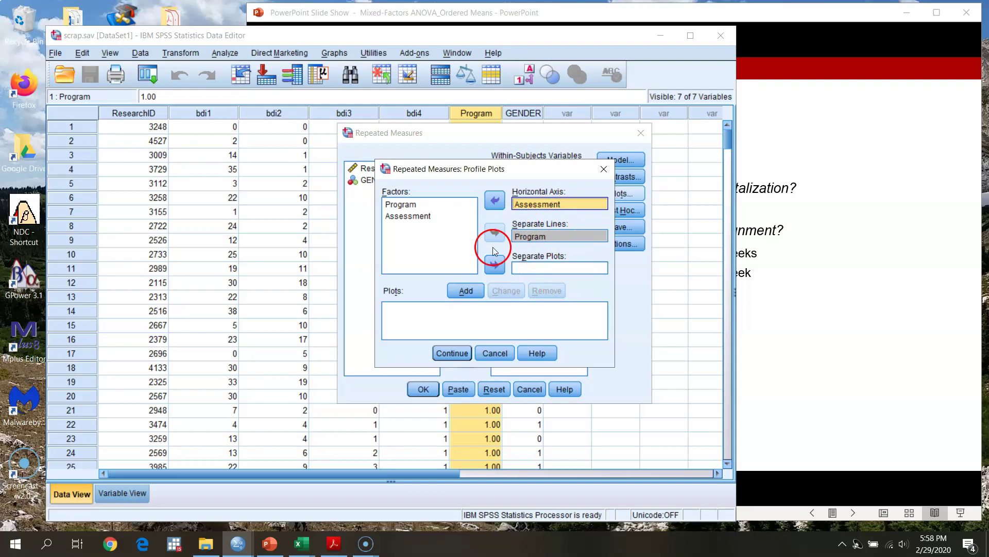
pyautogui.click(454, 290)
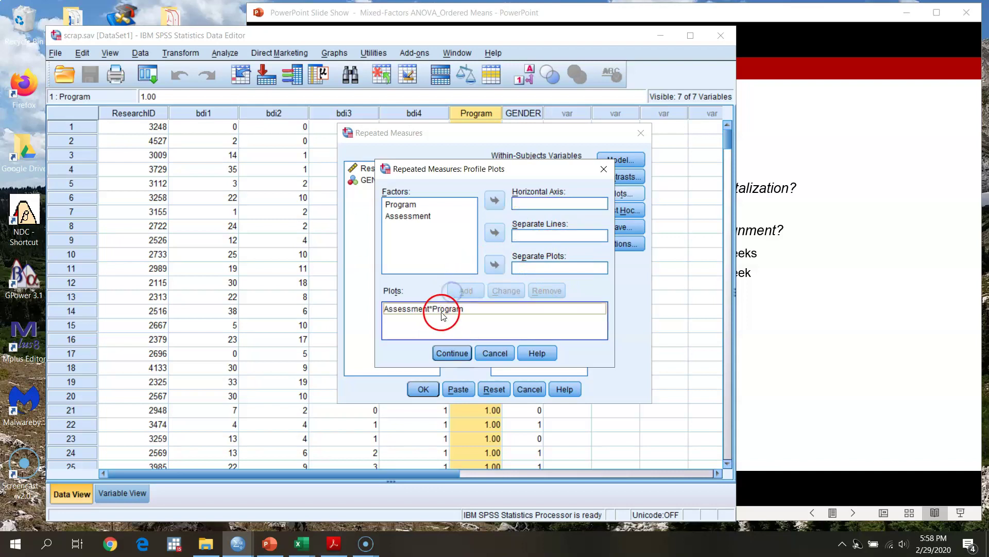
pyautogui.click(462, 357)
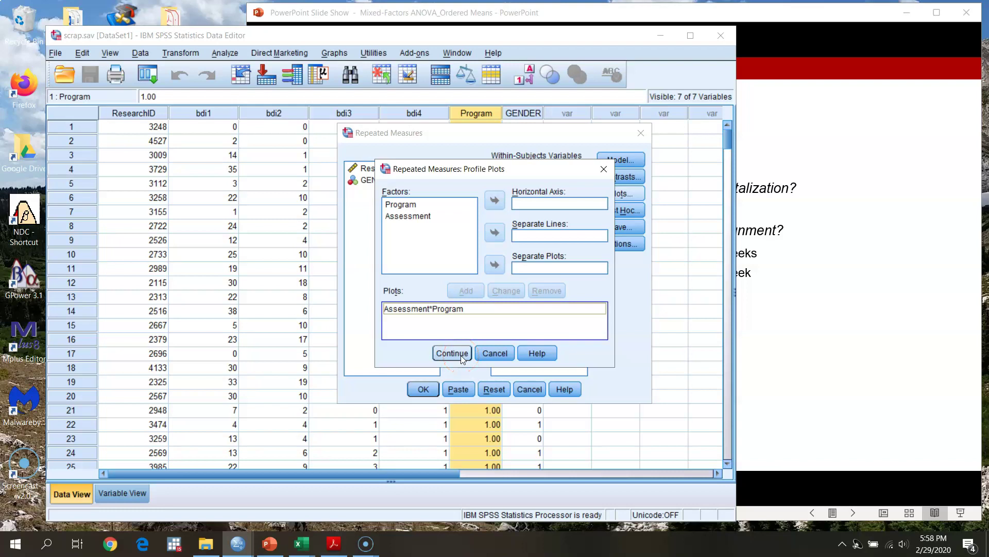
pyautogui.click(460, 355)
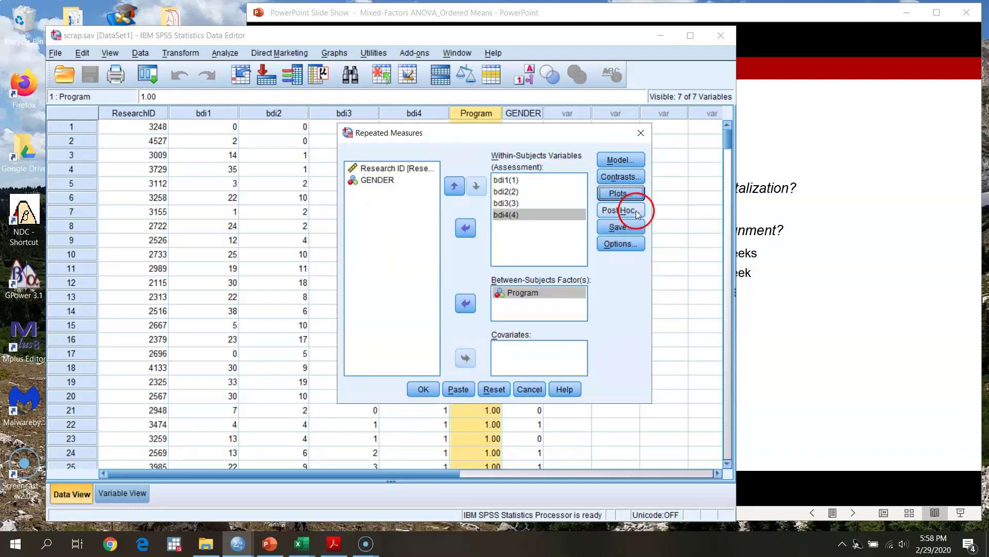
# Request descriptive statistics, estimates of effect size and homogeneity tests in the repeated measures options
pyautogui.click(622, 243)
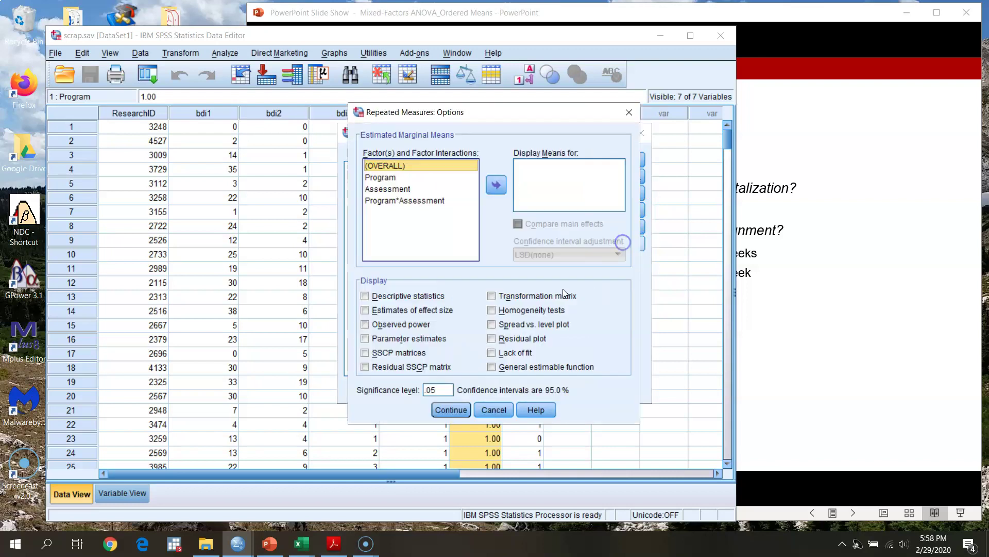
pyautogui.click(398, 298)
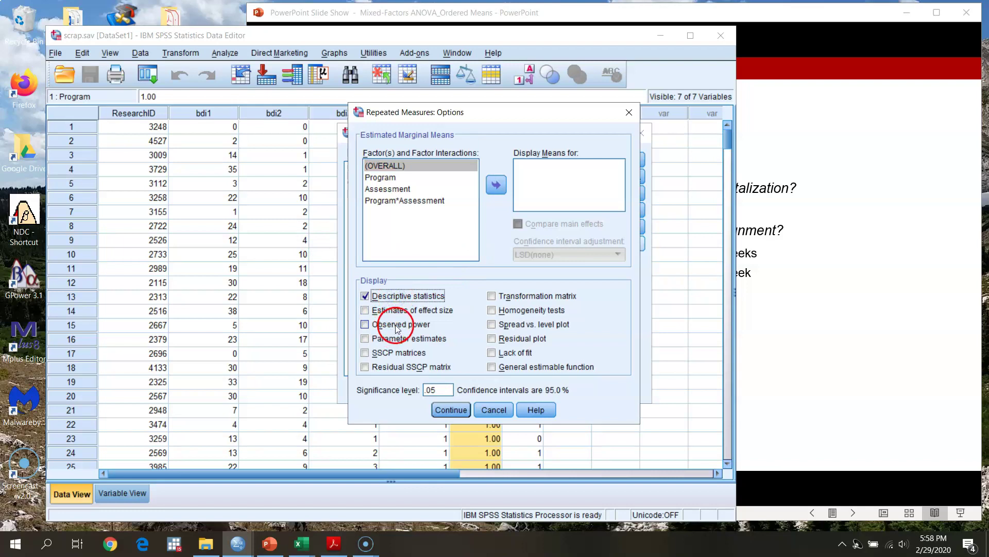
pyautogui.click(408, 312)
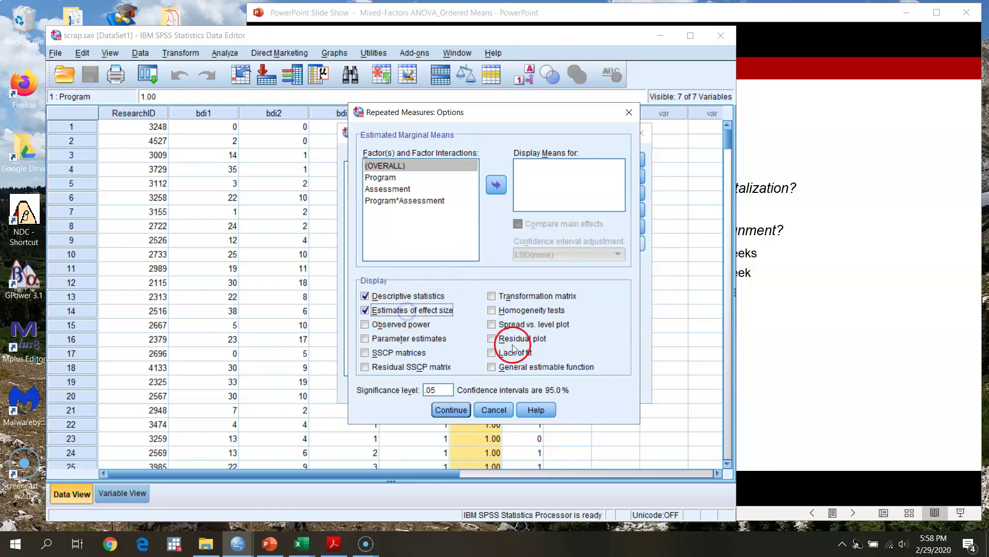
pyautogui.click(534, 314)
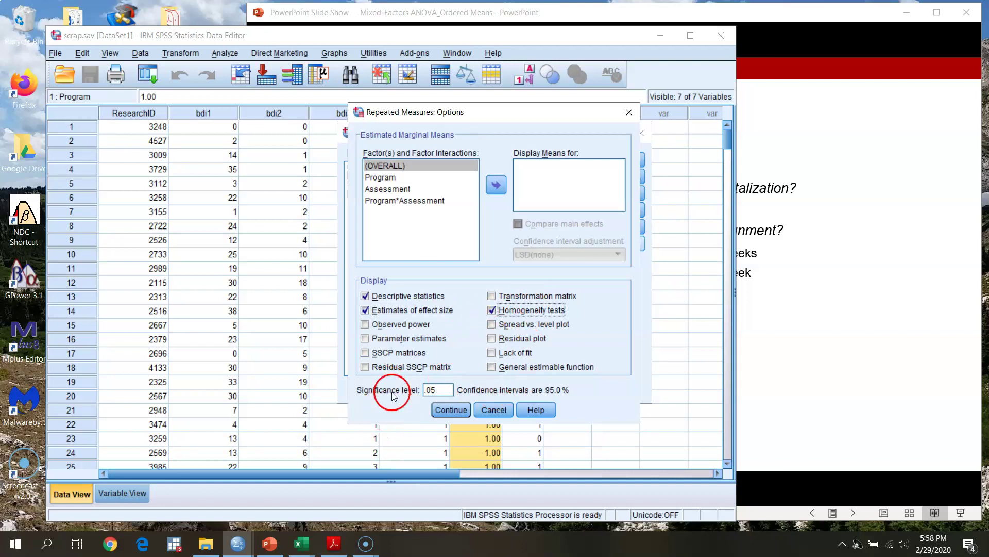
pyautogui.click(450, 410)
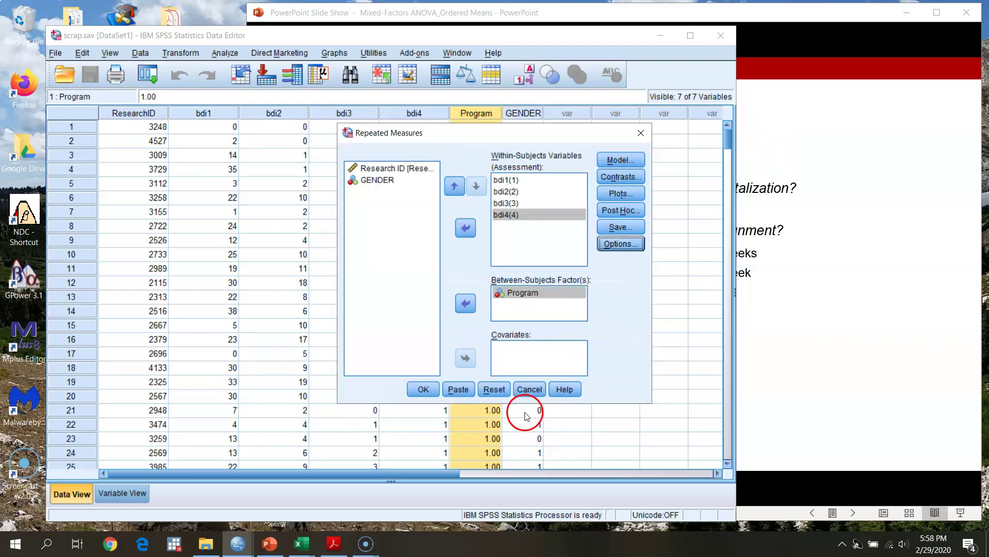
# Paste the repeated measures analysis as syntax, collapse the syntax outline pane, and move and shrink the syntax window over the data
pyautogui.click(459, 390)
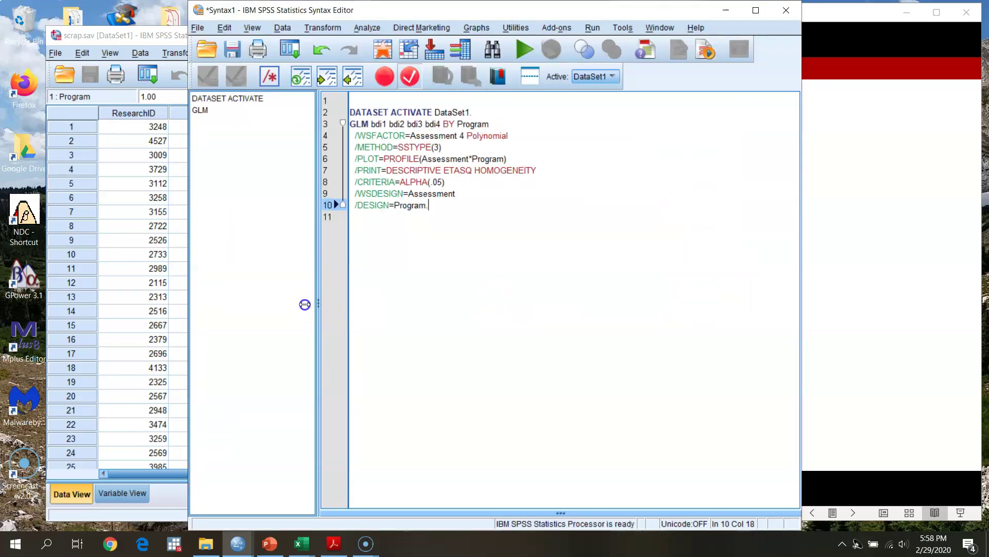
pyautogui.moveTo(304, 305); pyautogui.dragTo(137, 294)
pyautogui.moveTo(459, 50); pyautogui.dragTo(288, 14)
pyautogui.moveTo(622, 155); pyautogui.dragTo(446, 164)
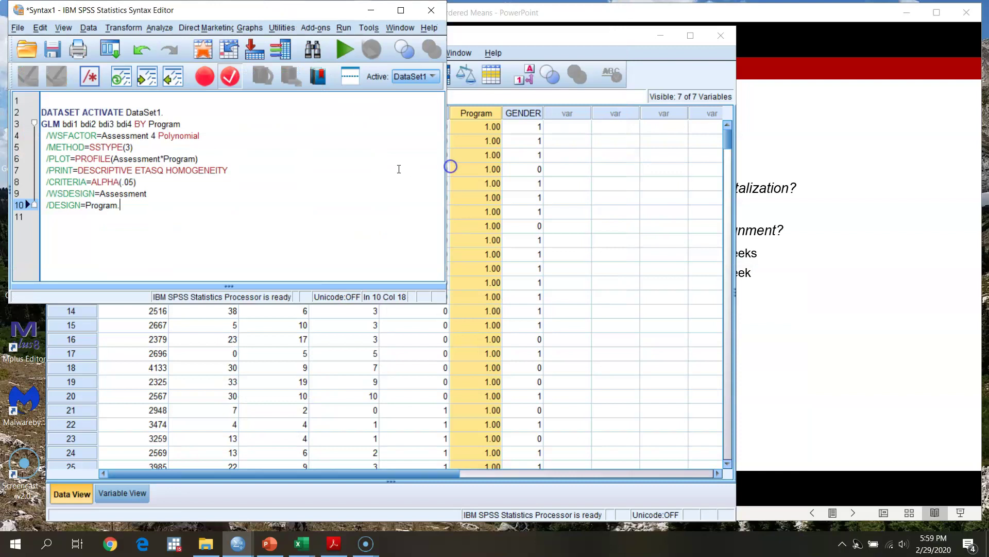
# Delete the DATASET ACTIVATE line above the GLM command in the syntax
pyautogui.tripleClick(77, 111)
pyautogui.press('Delete')
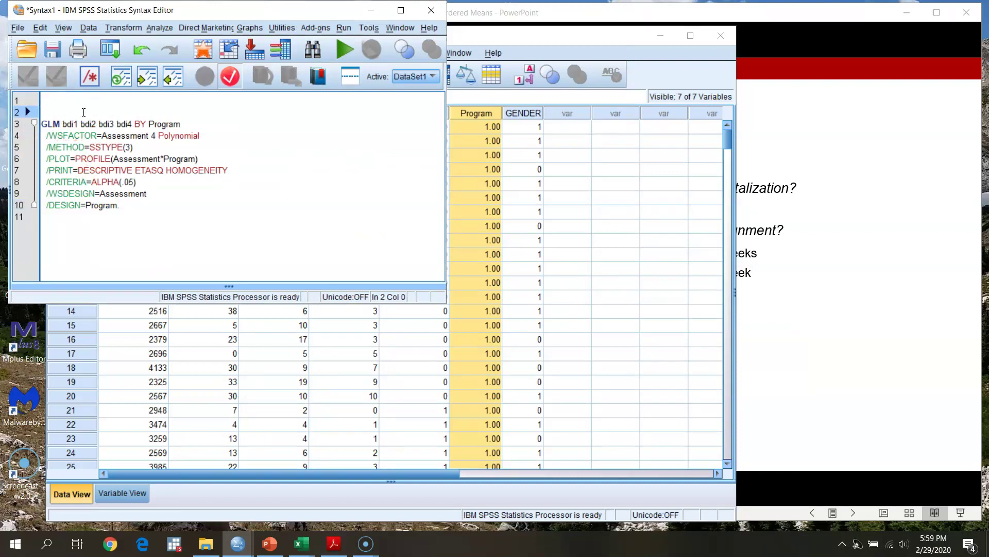
pyautogui.press('Delete')
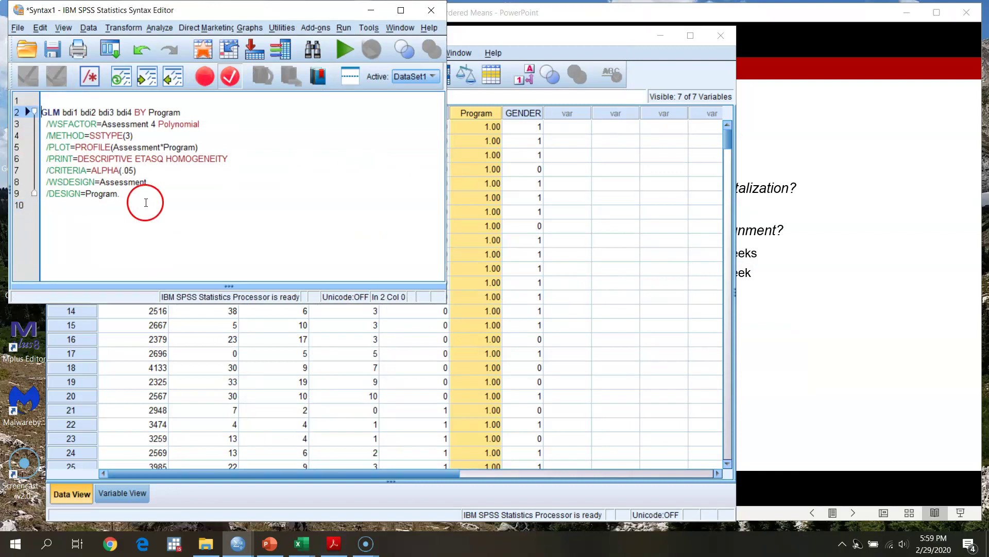
# Run the whole GLM command from the syntax and maximize the output window
pyautogui.moveTo(130, 195); pyautogui.dragTo(2, 111)
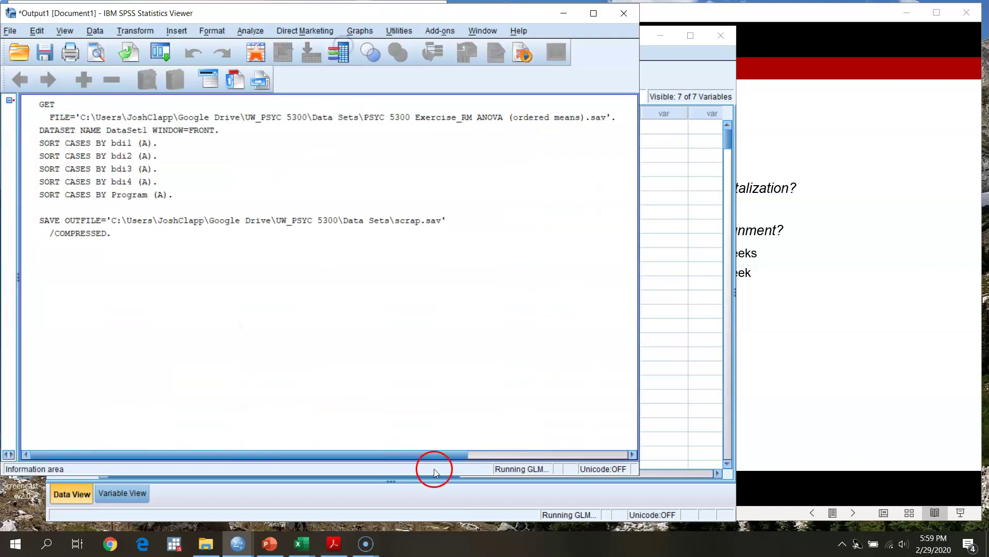
pyautogui.click(594, 13)
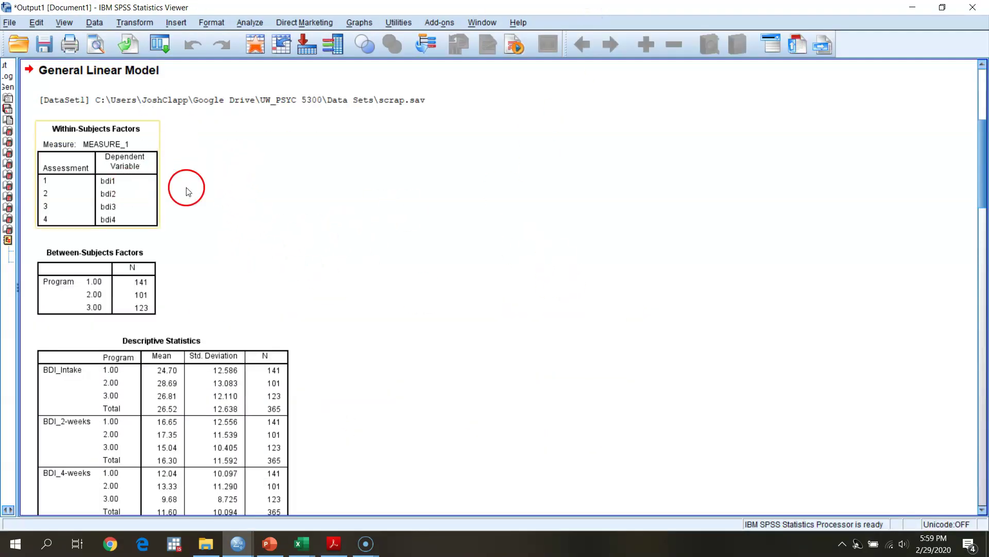
# Examine the Within-Subjects Factors, Between-Subjects Factors and Descriptive Statistics tables for BDI scores by program
pyautogui.scroll(-1, 264, 232)
pyautogui.click(150, 135)
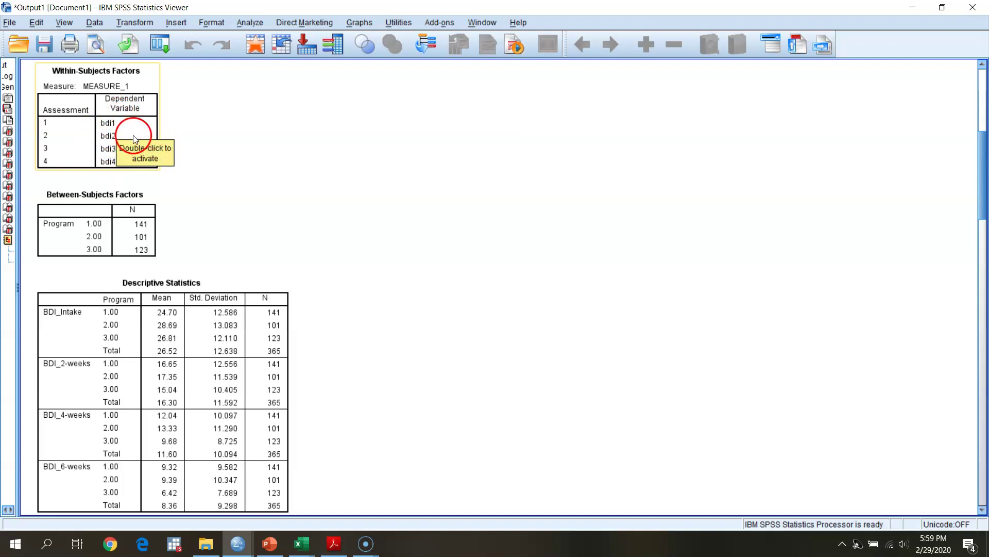
pyautogui.click(330, 161)
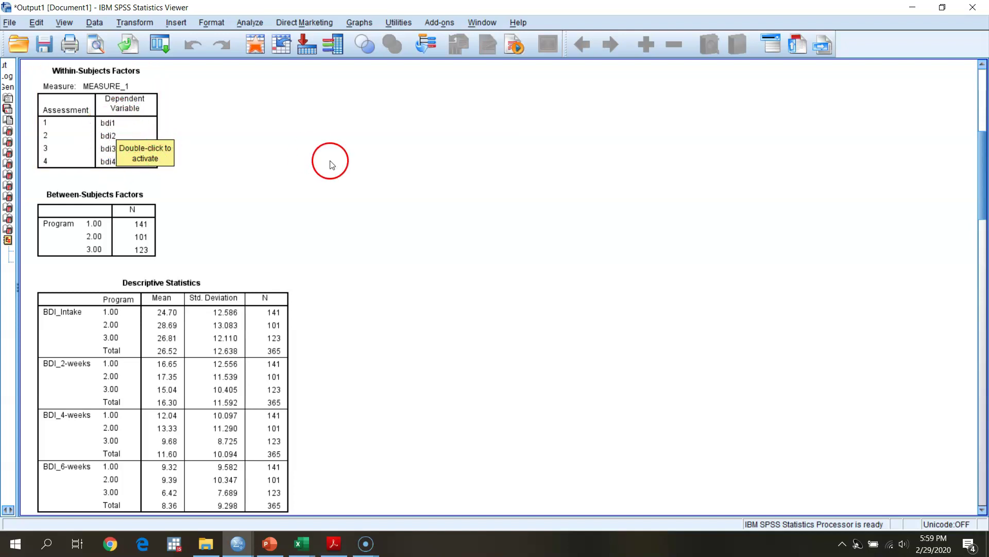
pyautogui.click(124, 135)
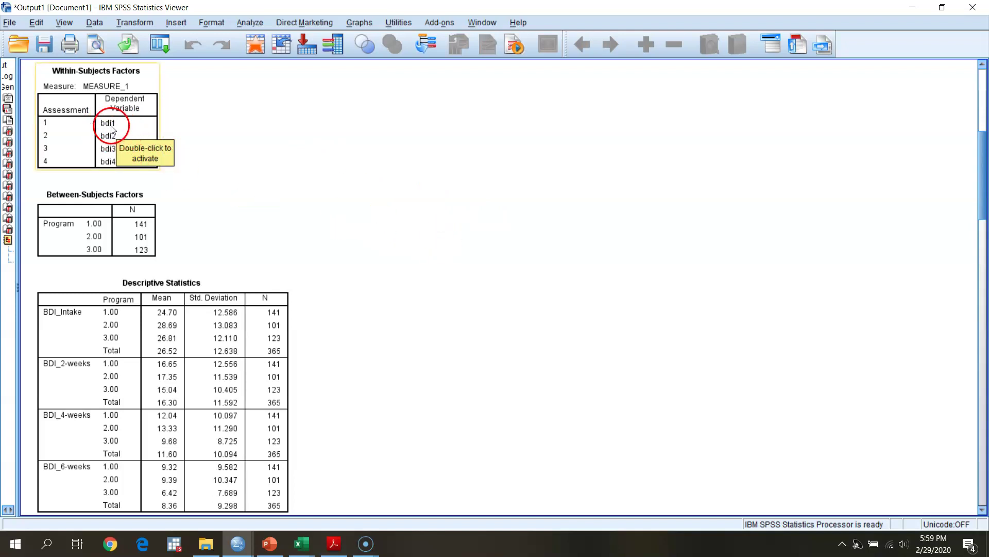
pyautogui.click(280, 215)
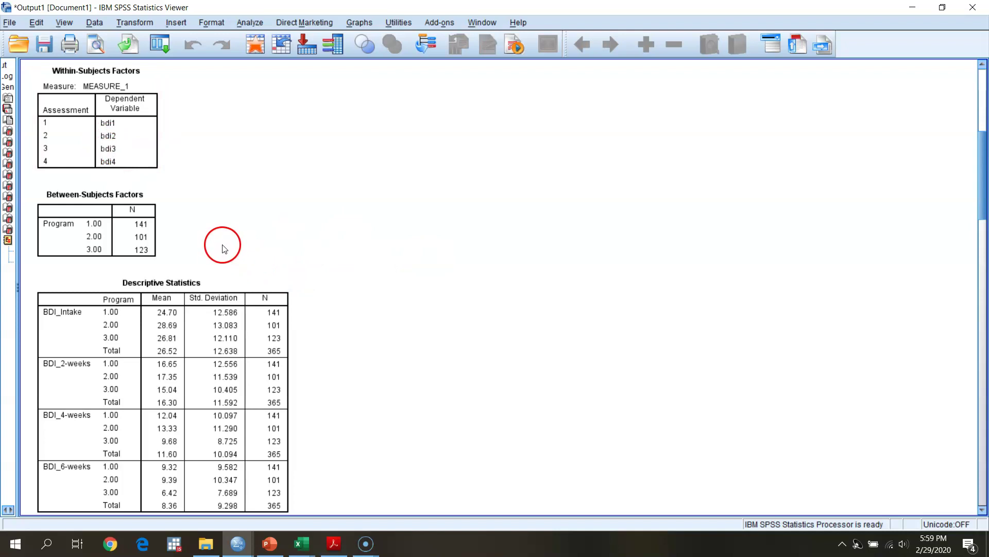
pyautogui.click(151, 222)
pyautogui.click(188, 234)
pyautogui.scroll(-2, 373, 335)
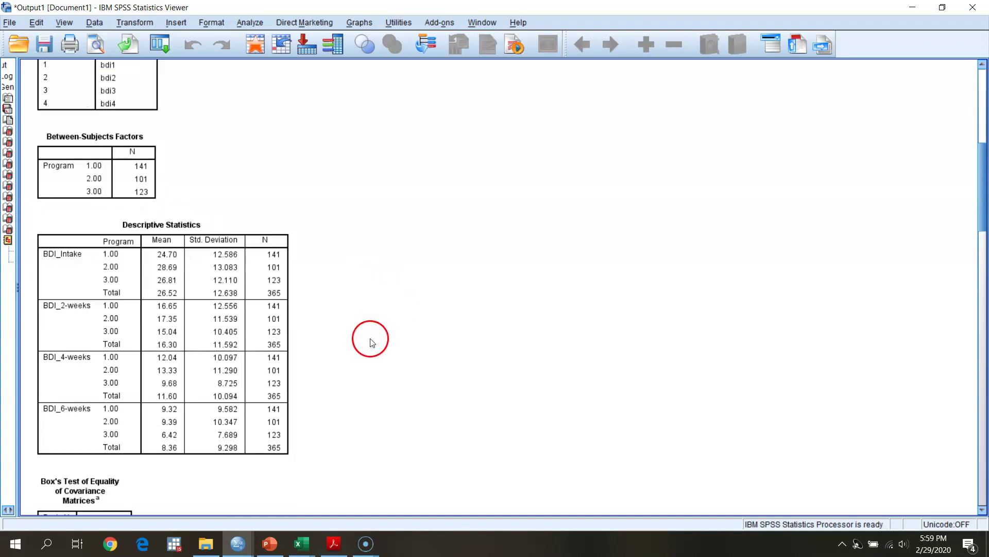
pyautogui.click(157, 320)
pyautogui.click(400, 374)
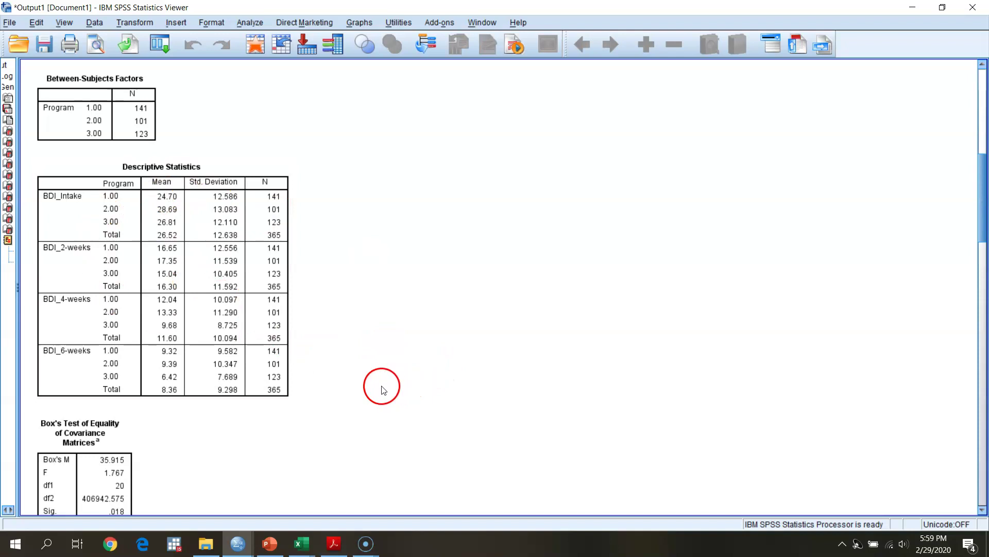
pyautogui.scroll(-2, 346, 373)
pyautogui.scroll(-2, 349, 375)
pyautogui.scroll(3, 350, 375)
pyautogui.click(199, 184)
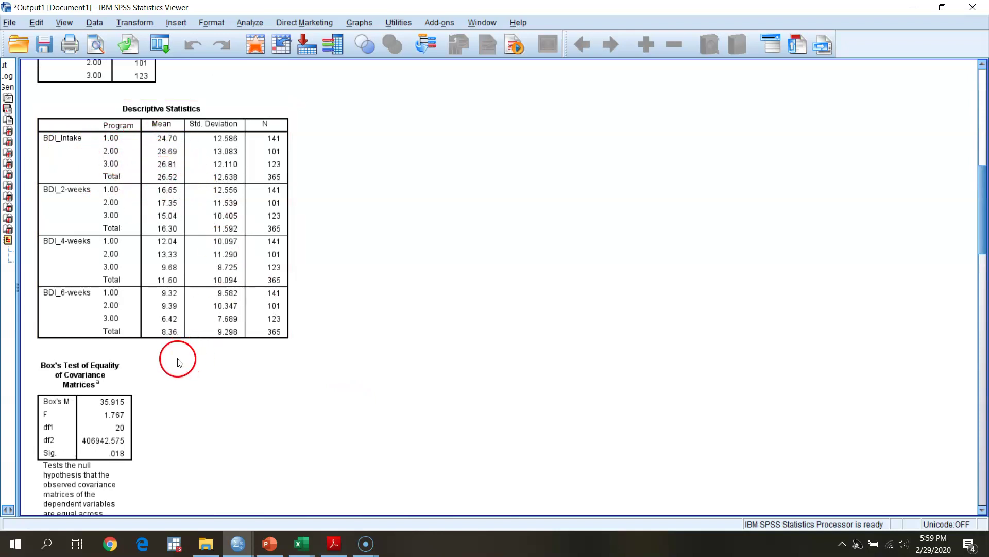
# Review Box's test of covariance matrices, the Multivariate Tests and Mauchly's Test of Sphericity in the output
pyautogui.scroll(-2, 401, 427)
pyautogui.scroll(-4, 202, 376)
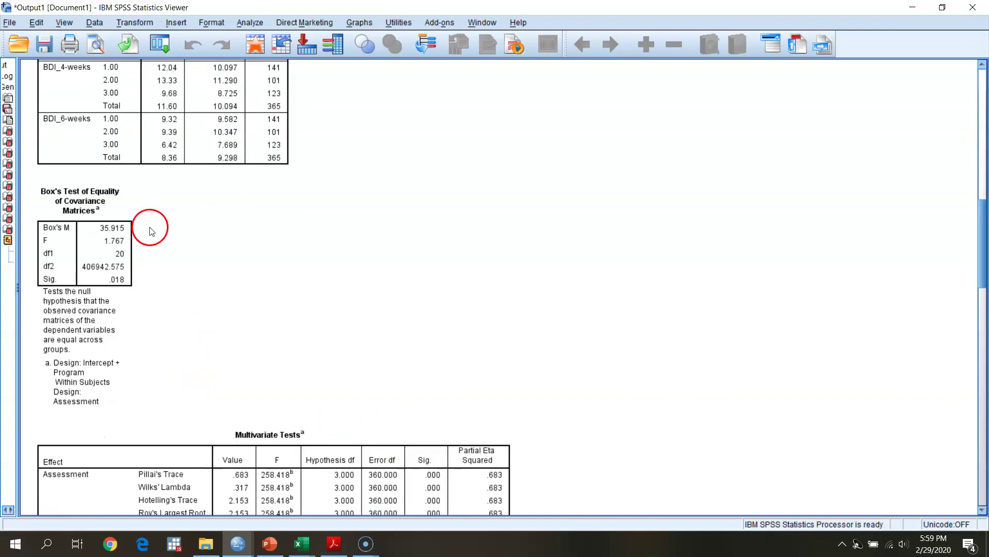
pyautogui.scroll(-6, 625, 301)
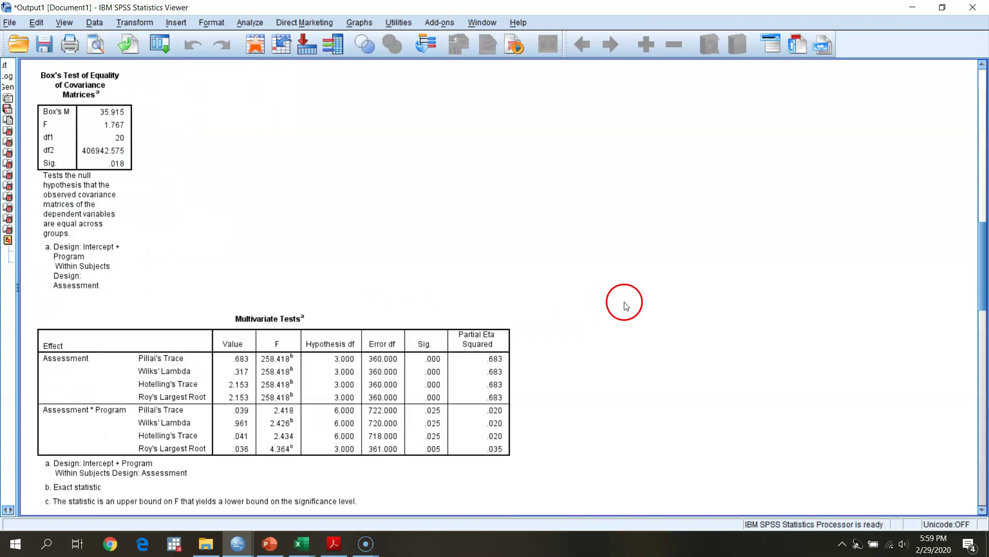
pyautogui.click(467, 307)
pyautogui.click(583, 406)
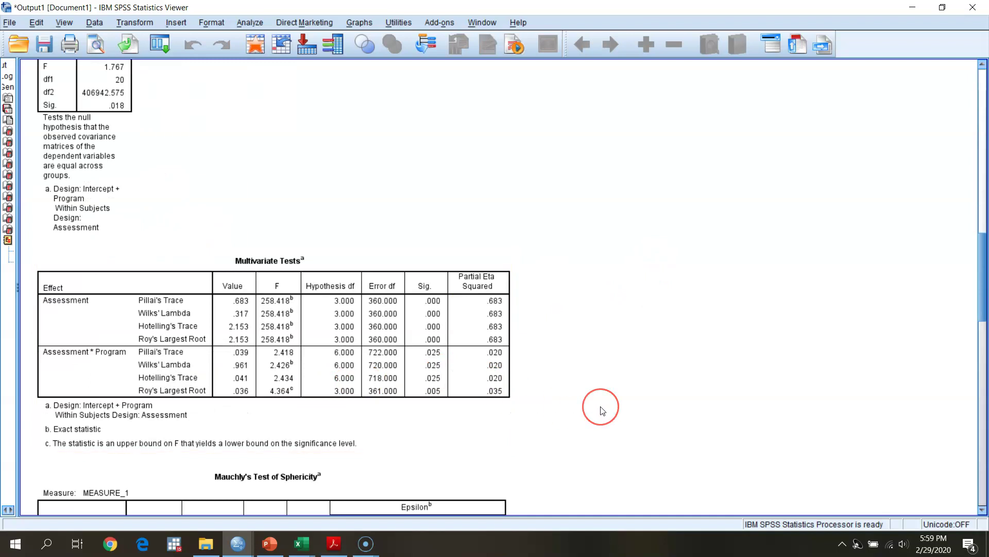
pyautogui.scroll(-4, 603, 411)
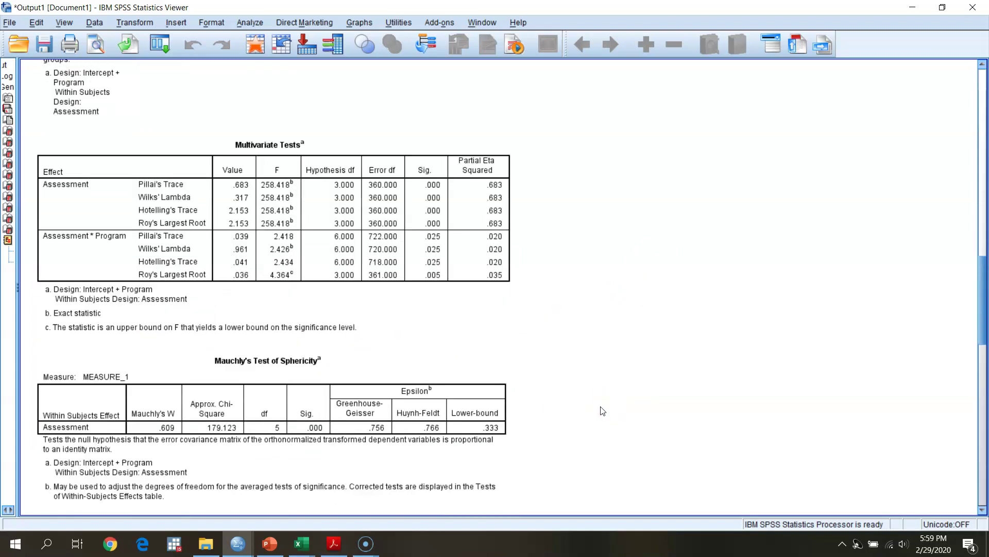
pyautogui.scroll(-4, 603, 411)
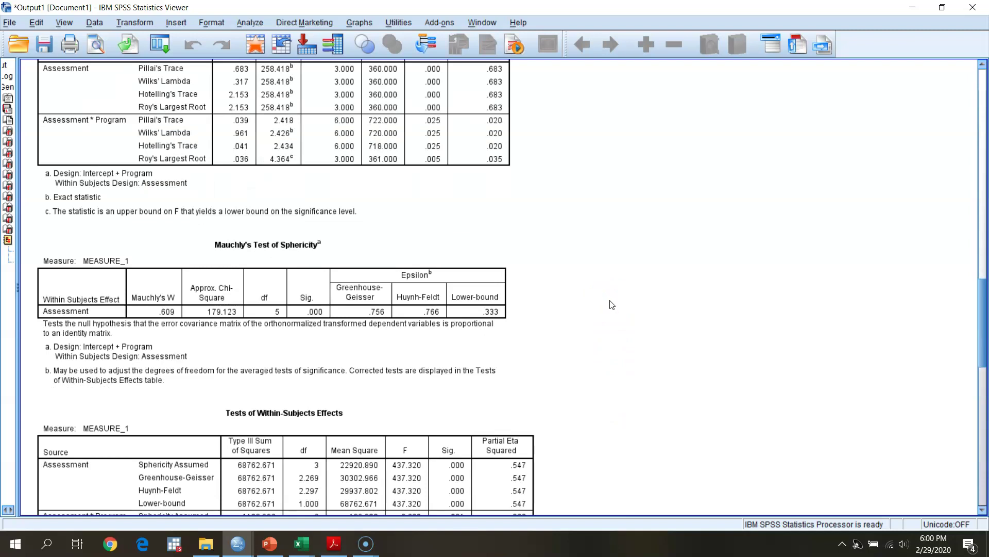
pyautogui.moveTo(981, 309); pyautogui.dragTo(984, 363)
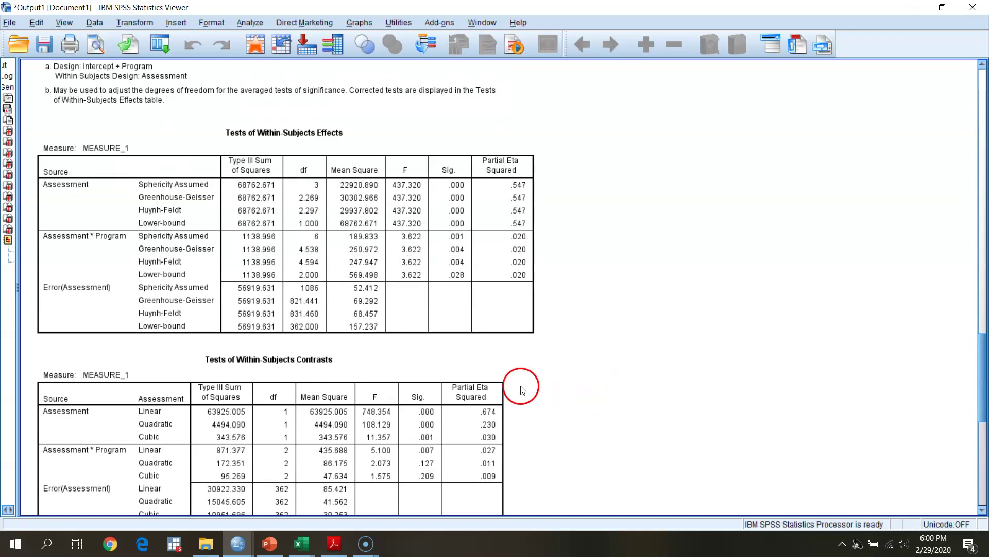
# Examine the Tests of Within-Subjects Effects table for the Assessment and Assessment*Program effects, their significance and partial eta squared
pyautogui.click(378, 303)
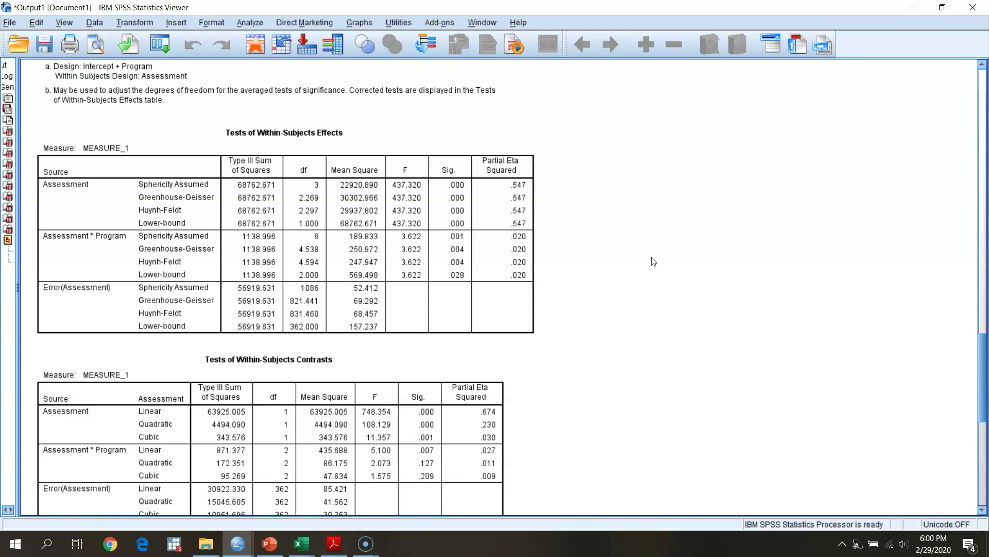
pyautogui.click(515, 226)
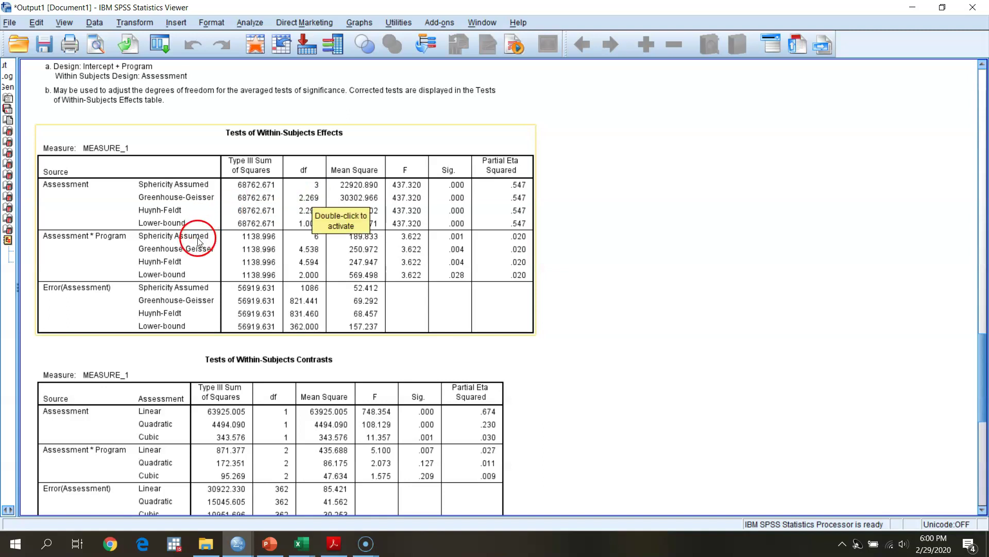
pyautogui.click(639, 340)
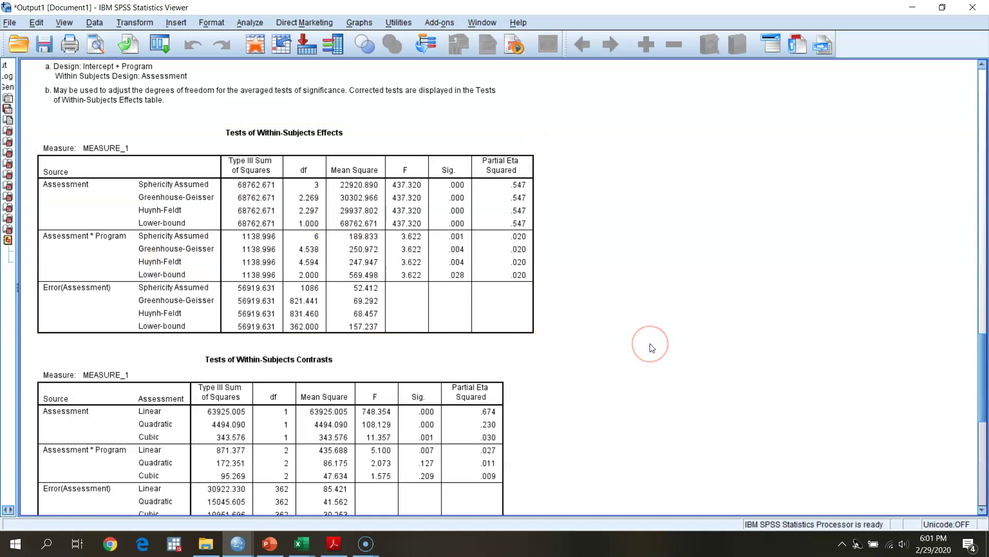
pyautogui.scroll(-1, 652, 348)
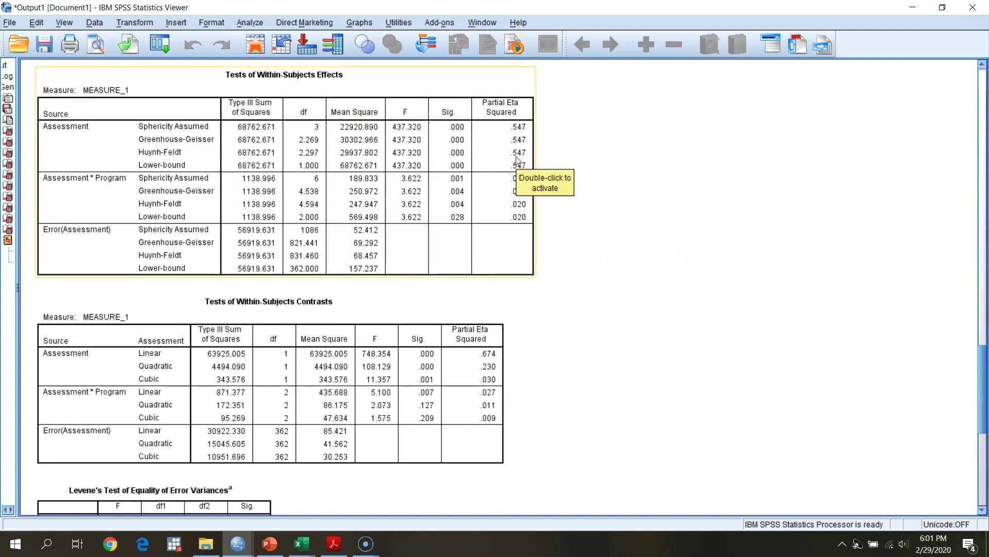
pyautogui.click(691, 246)
pyautogui.click(691, 245)
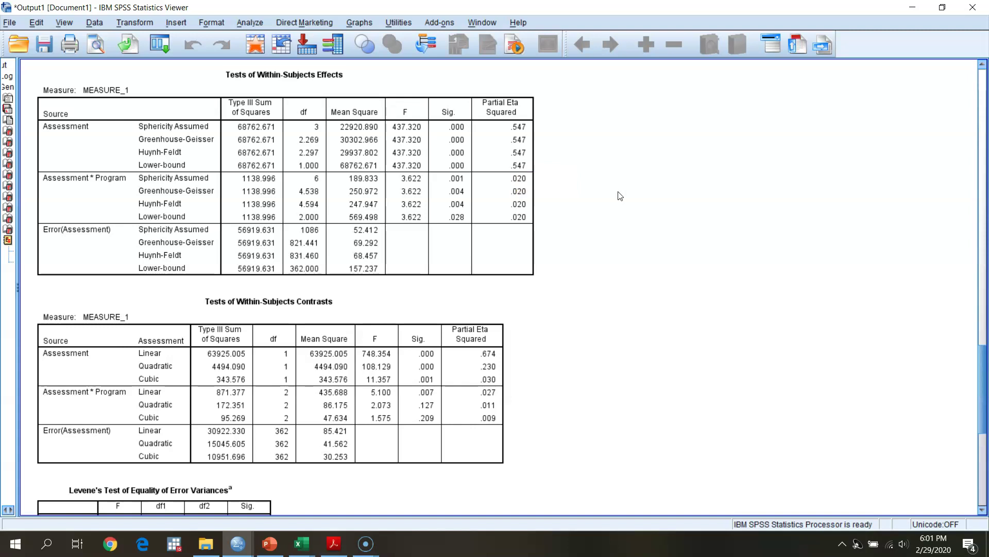
pyautogui.click(455, 233)
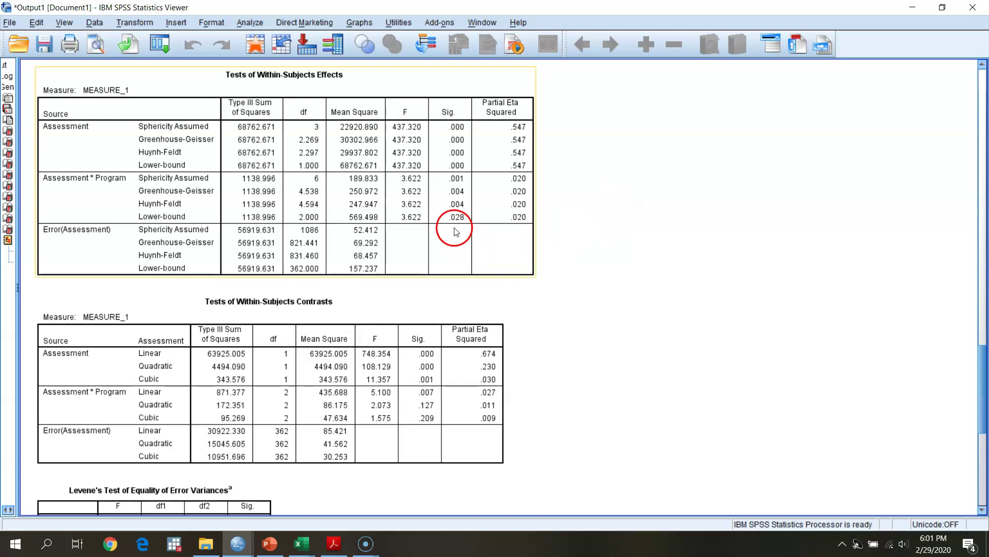
pyautogui.click(657, 364)
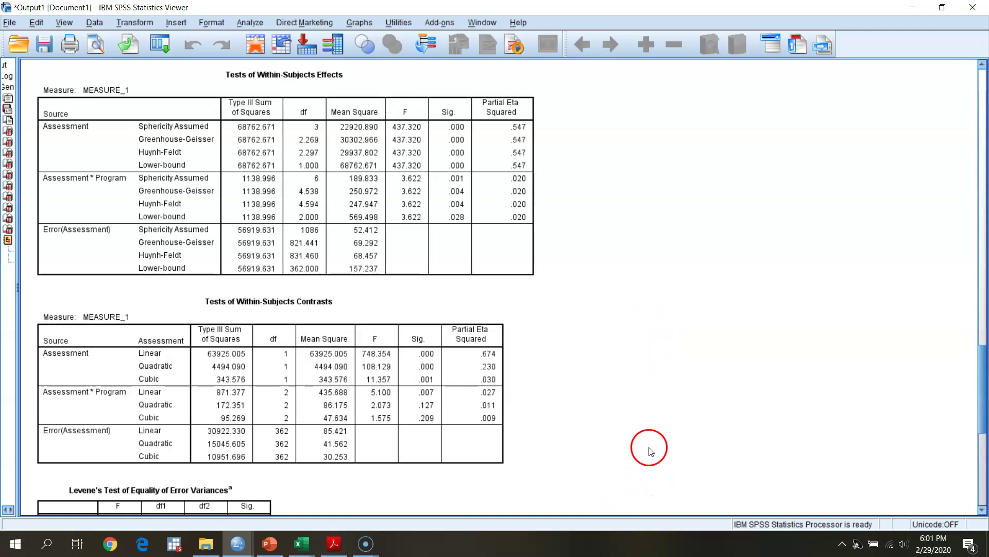
# Restore the output window's size and switch to the Calculator_s-values workbook in Excel, placing it beside the within-subjects results
pyautogui.click(940, 6)
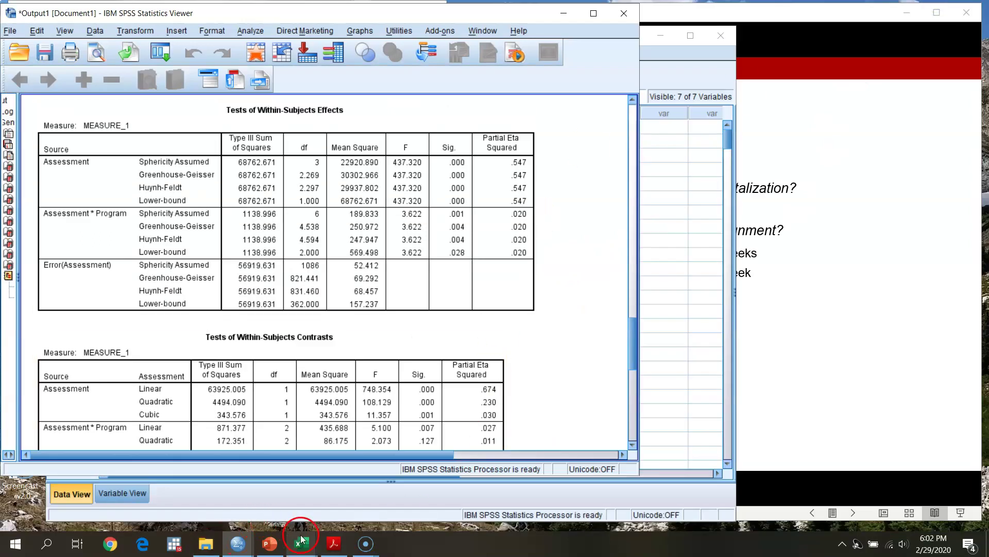
pyautogui.moveTo(301, 540)
pyautogui.click(168, 505)
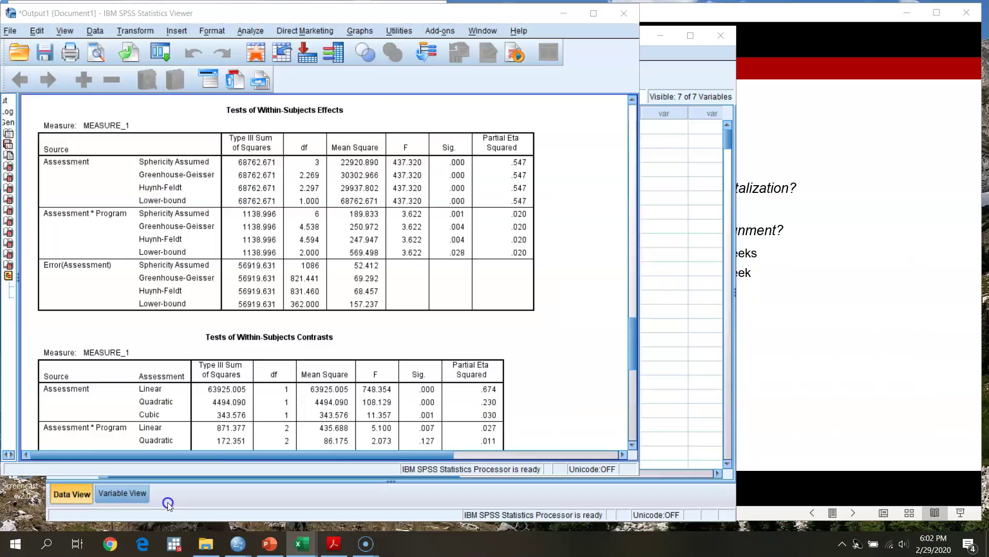
pyautogui.moveTo(436, 325); pyautogui.dragTo(623, 341)
pyautogui.moveTo(756, 28); pyautogui.dragTo(780, 9)
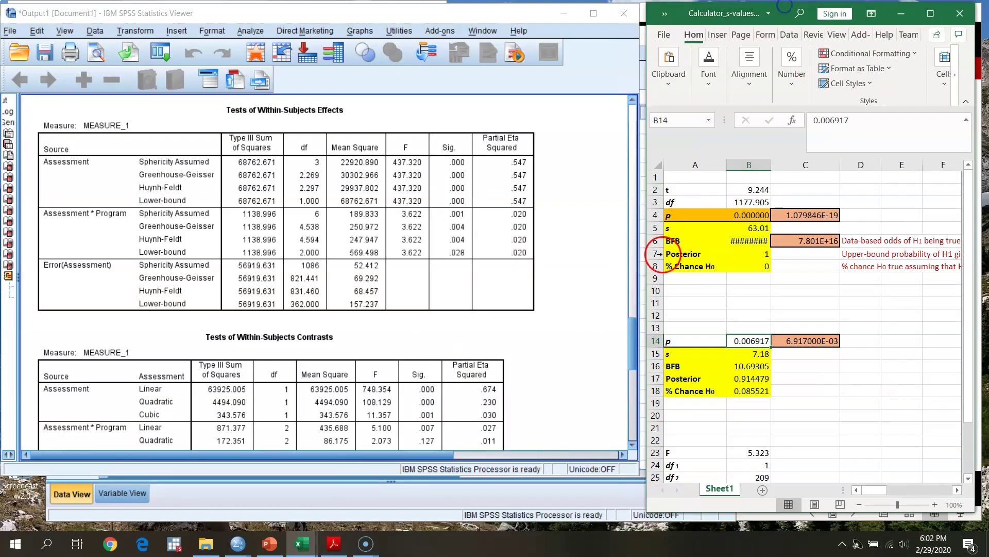
pyautogui.click(290, 290)
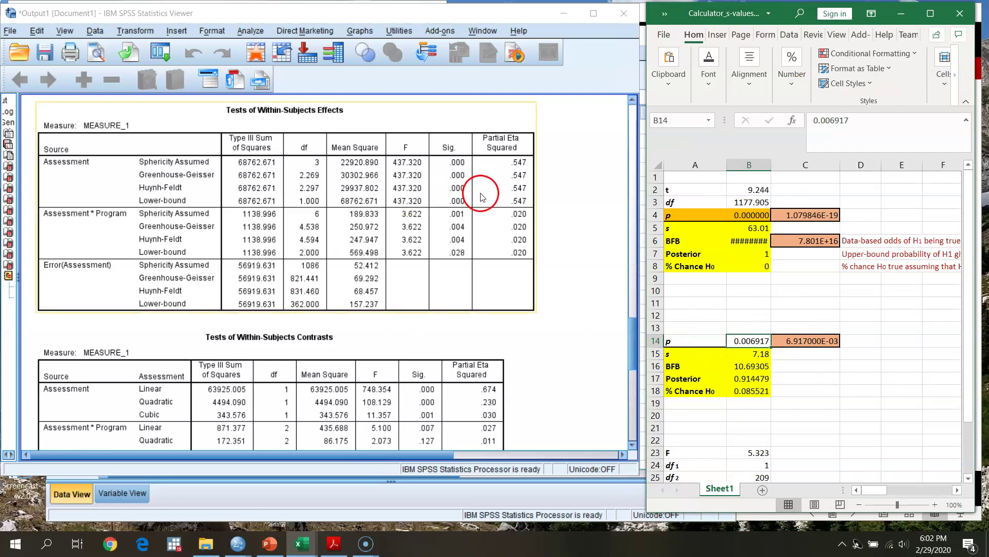
# Copy the exact Greenhouse-Geisser significance of Assessment * Program, 0.004192, from the within-subjects table into p cell B14 of the s-value calculator
pyautogui.doubleClick(462, 231)
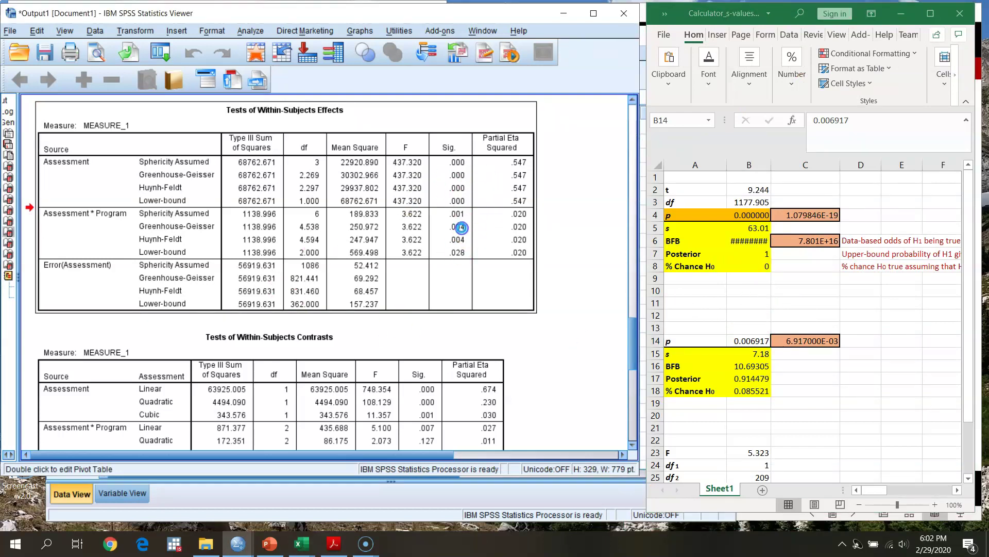
pyautogui.doubleClick(456, 230)
pyautogui.hotkey('ctrl', 'c')
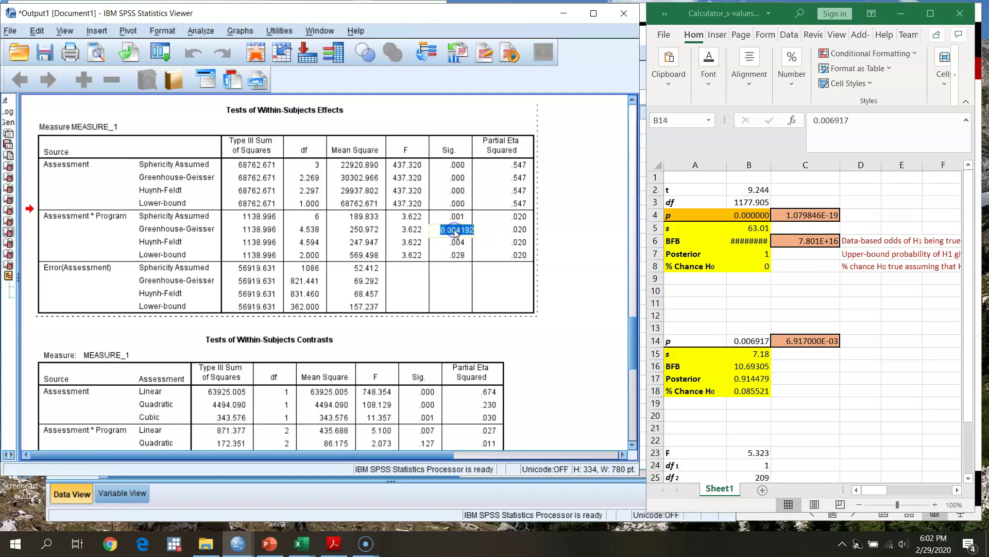
pyautogui.click(755, 342)
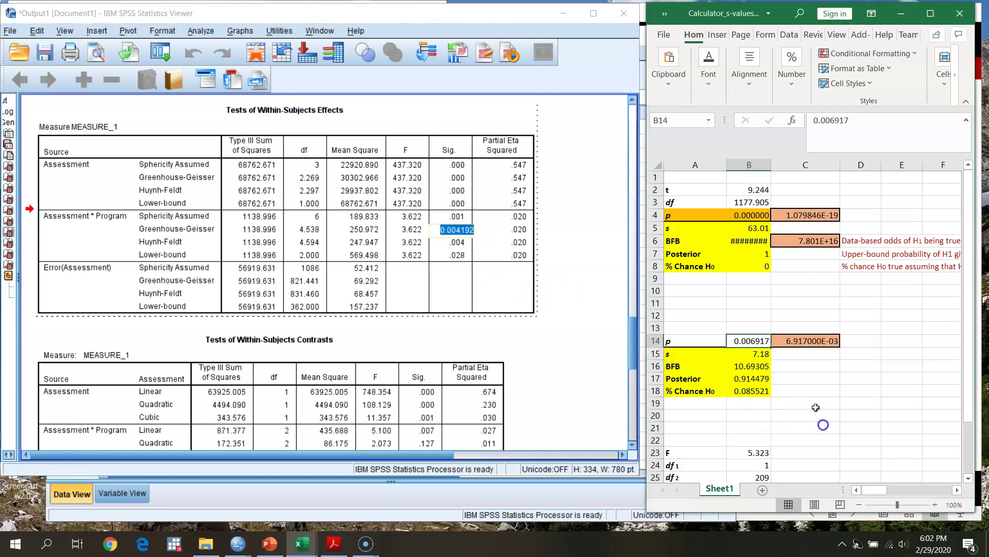
pyautogui.hotkey('ctrl', 'v')
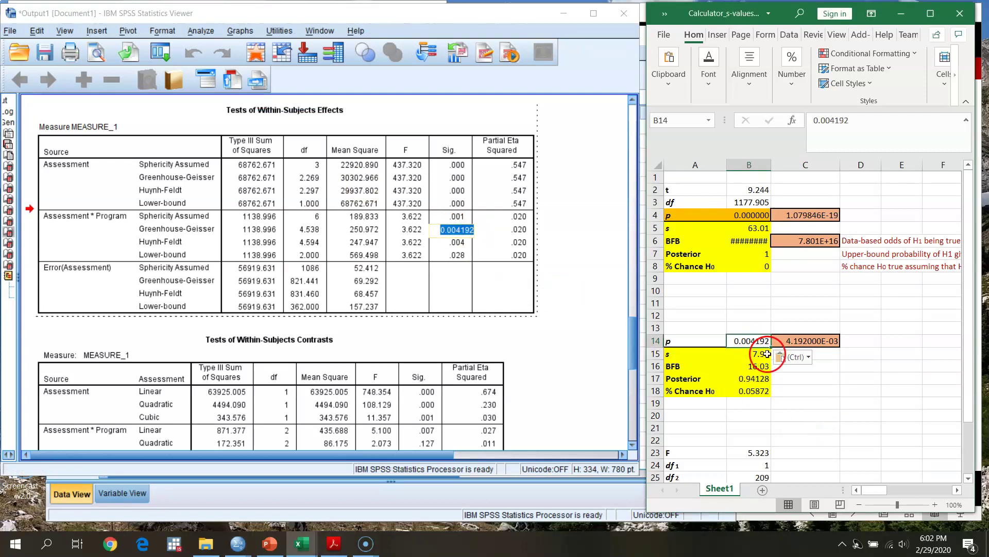
pyautogui.click(802, 412)
pyautogui.doubleClick(833, 390)
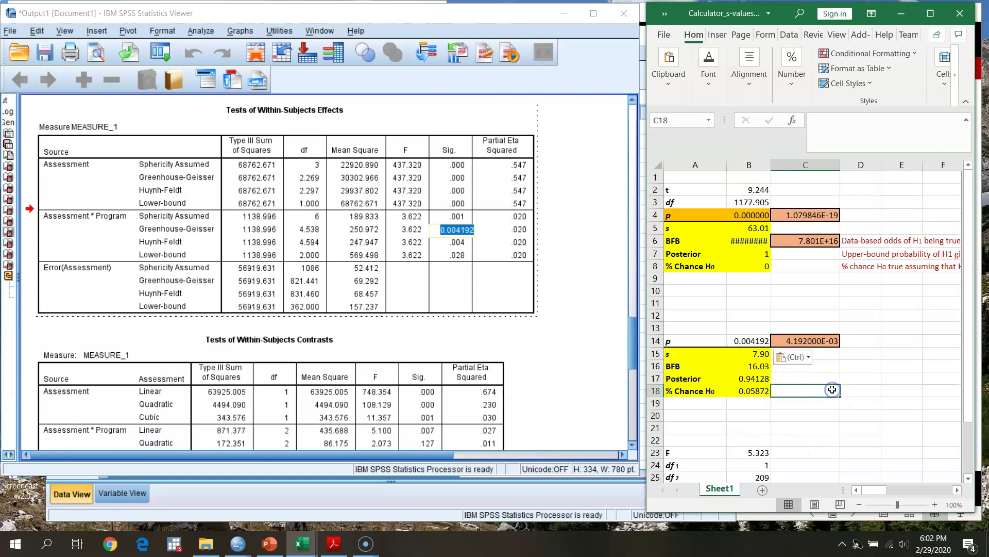
pyautogui.click(857, 430)
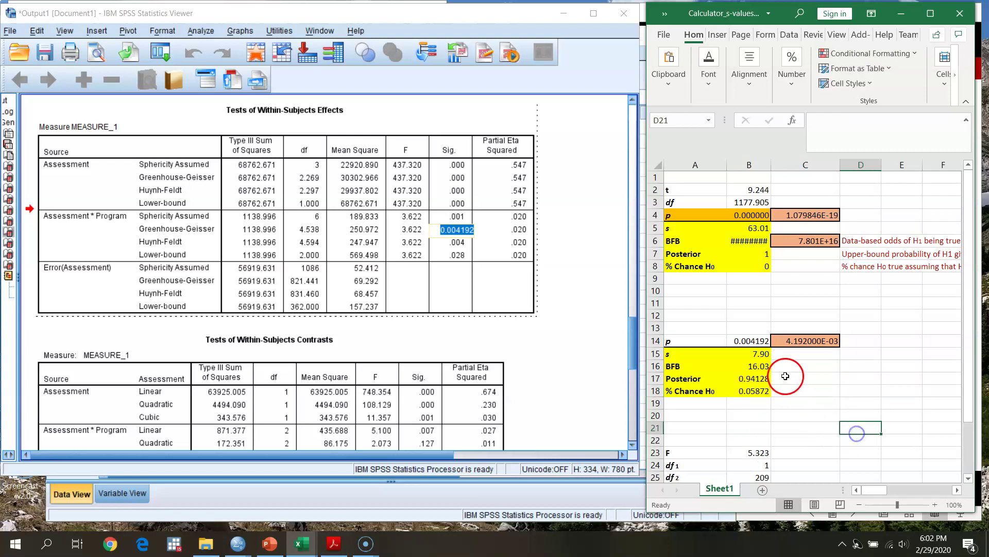
# Examine the calculator's s-value and BFB results for the Assessment * Program interaction in cells B15 and B16
pyautogui.click(765, 359)
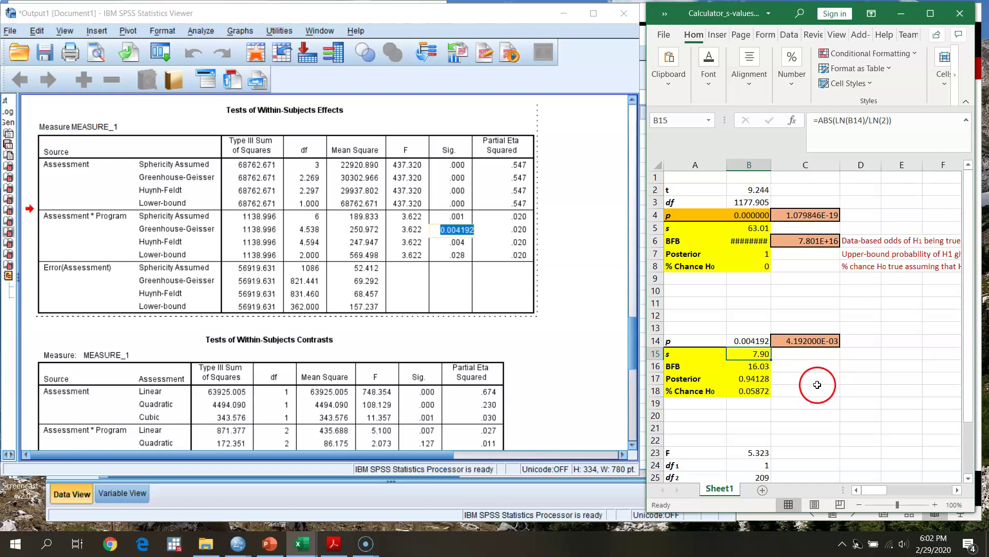
pyautogui.click(819, 367)
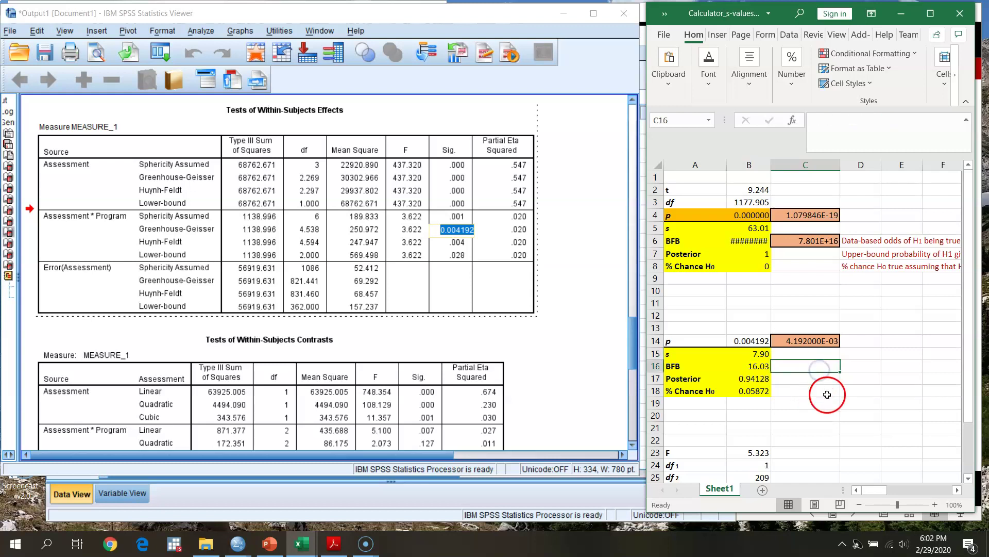
pyautogui.click(761, 366)
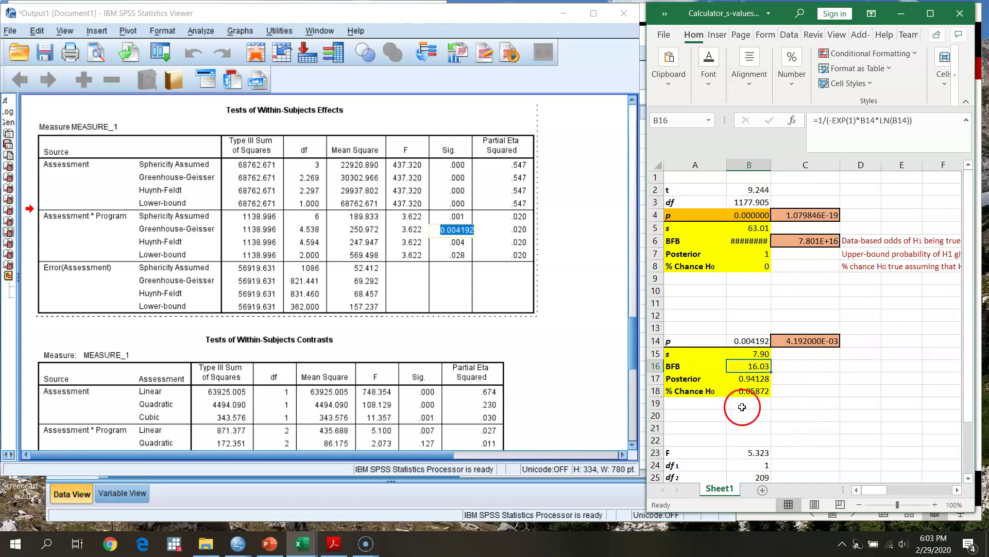
pyautogui.click(820, 406)
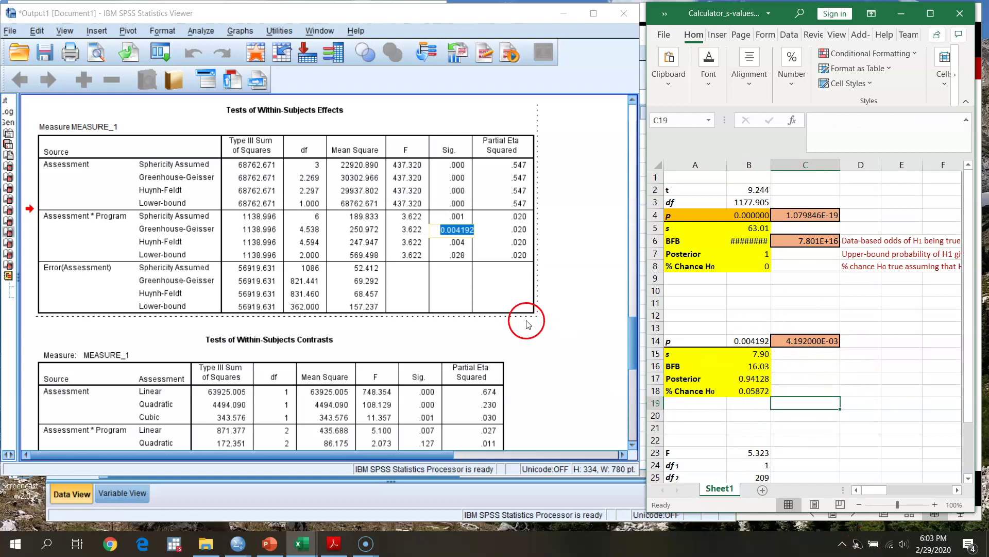
# Return to the SPSS output, maximize its window and examine Levene's Test of Equality of Error Variances for the four BDI assessments
pyautogui.click(559, 288)
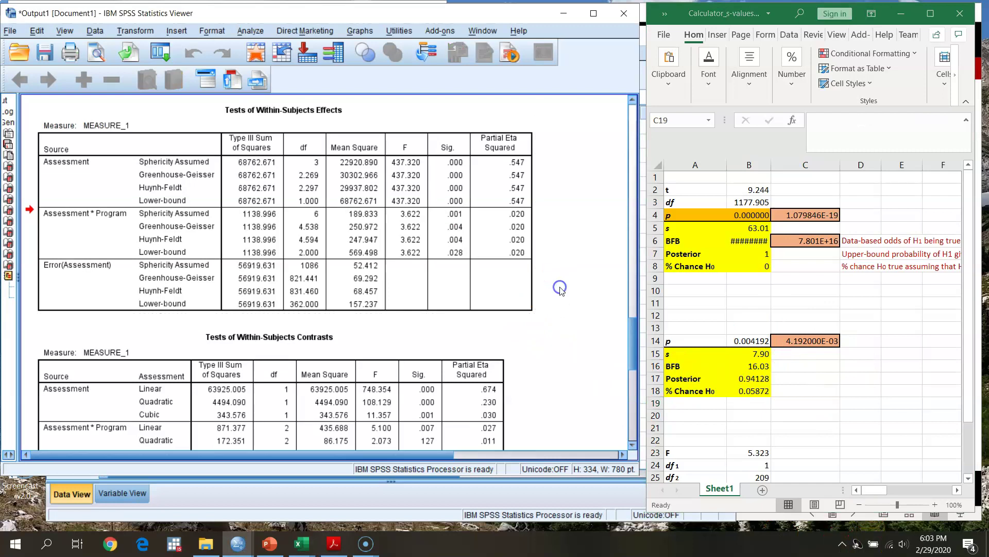
pyautogui.click(589, 15)
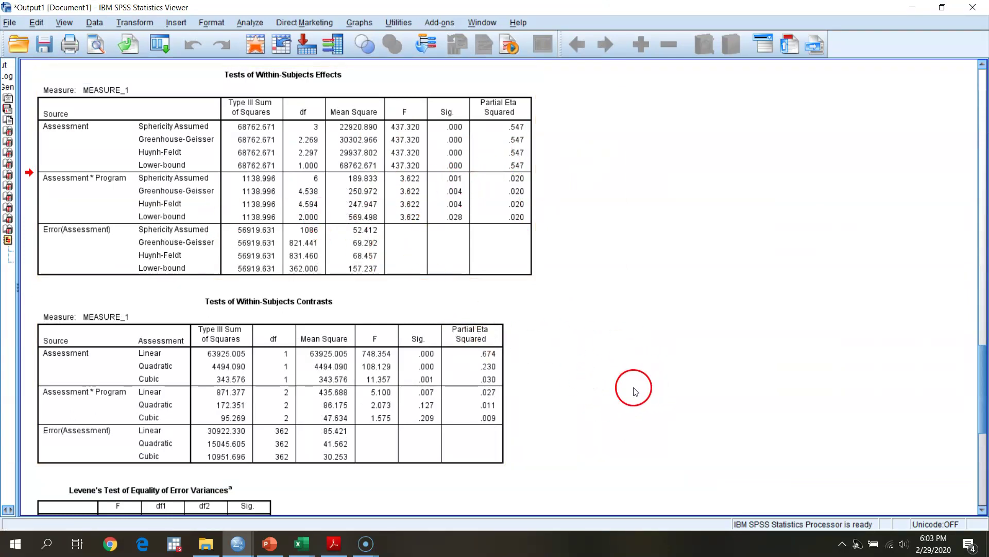
pyautogui.scroll(-2, 578, 407)
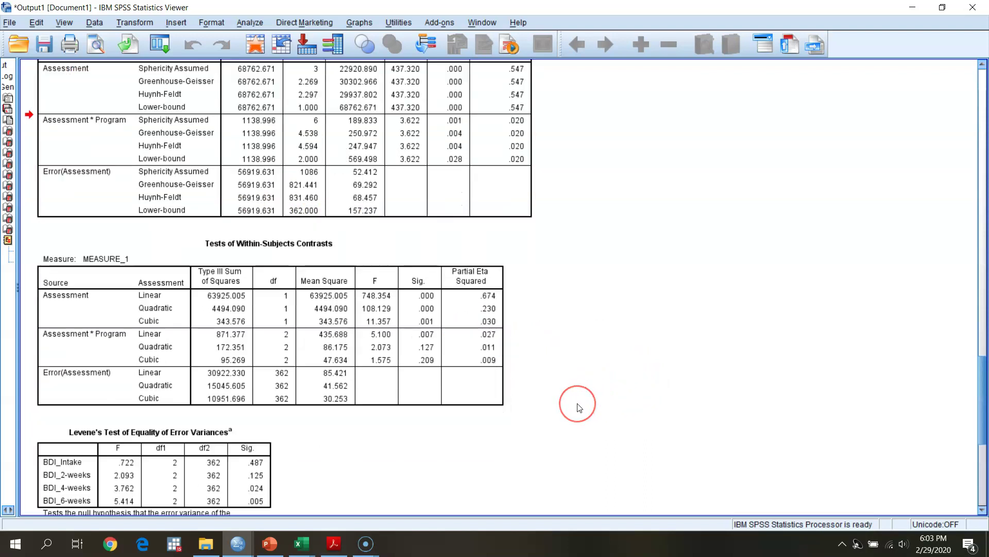
pyautogui.scroll(-2, 578, 407)
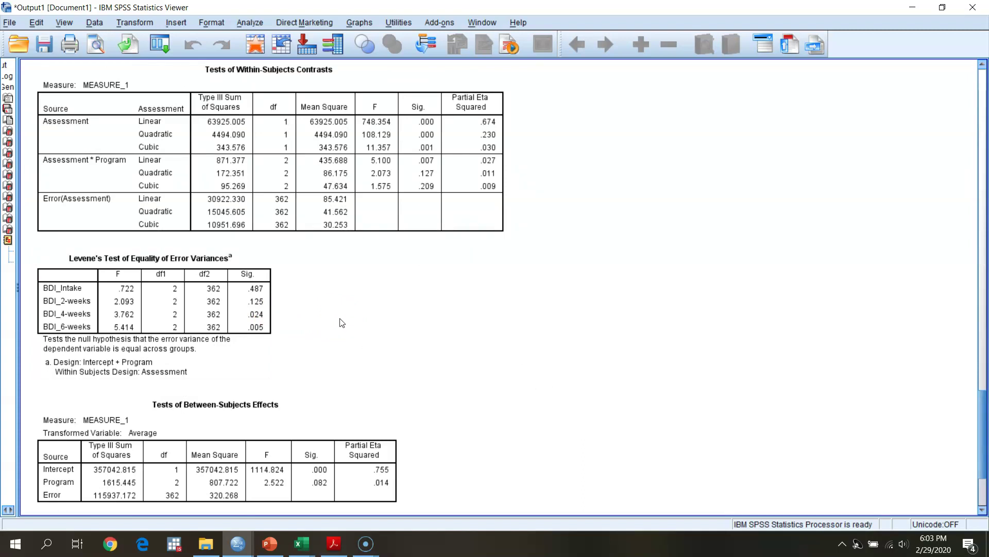
pyautogui.click(307, 322)
pyautogui.click(260, 309)
pyautogui.click(397, 332)
pyautogui.click(318, 320)
pyautogui.scroll(-3, 319, 330)
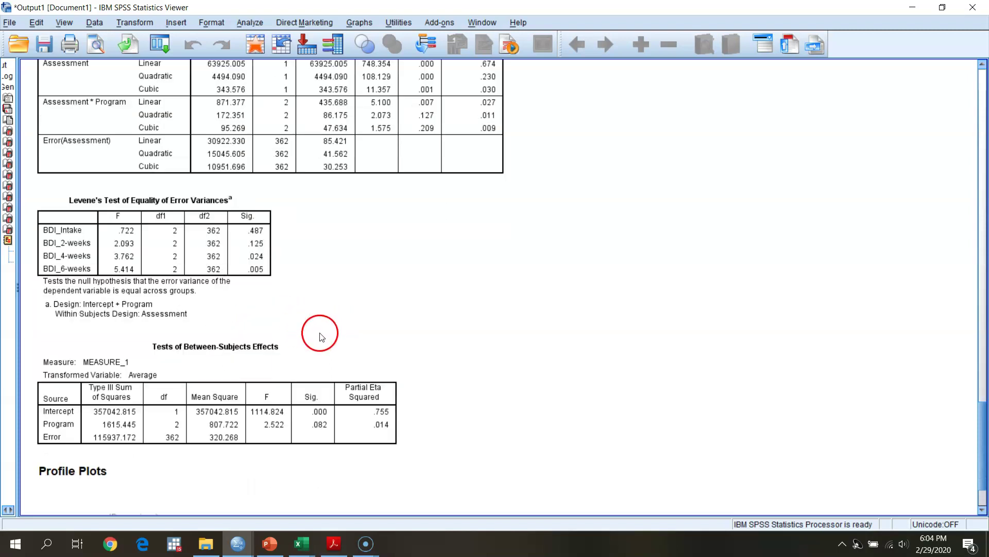
# Examine the Tests of Between-Subjects Effects table for the Program effect, its significance and partial eta squared
pyautogui.click(320, 338)
pyautogui.click(450, 371)
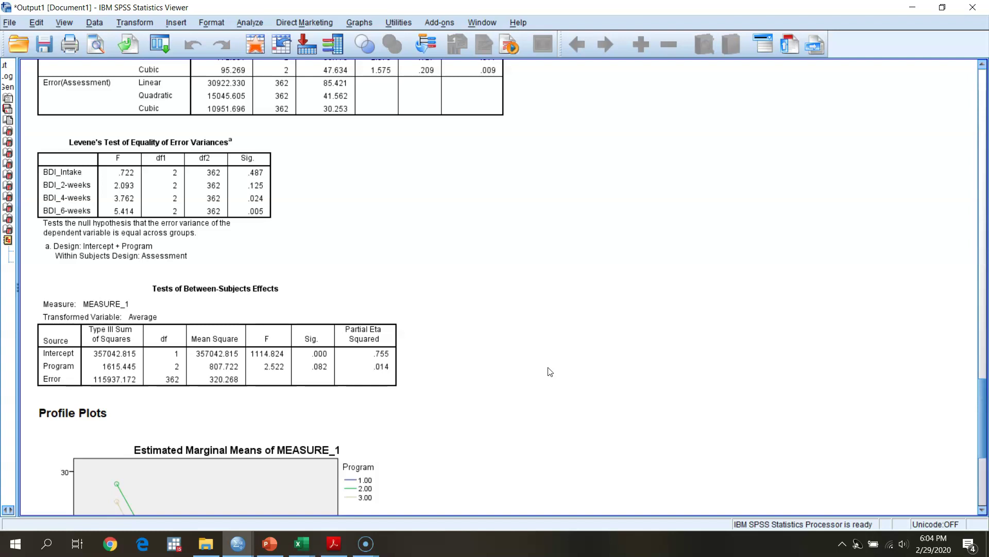
pyautogui.click(311, 380)
pyautogui.click(464, 401)
pyautogui.scroll(-2, 461, 400)
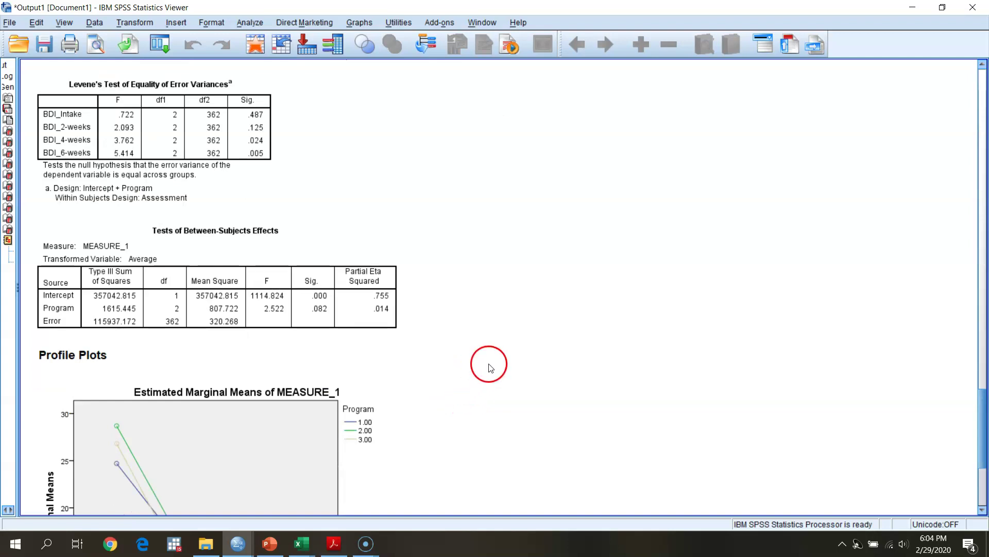
pyautogui.click(374, 271)
pyautogui.click(438, 265)
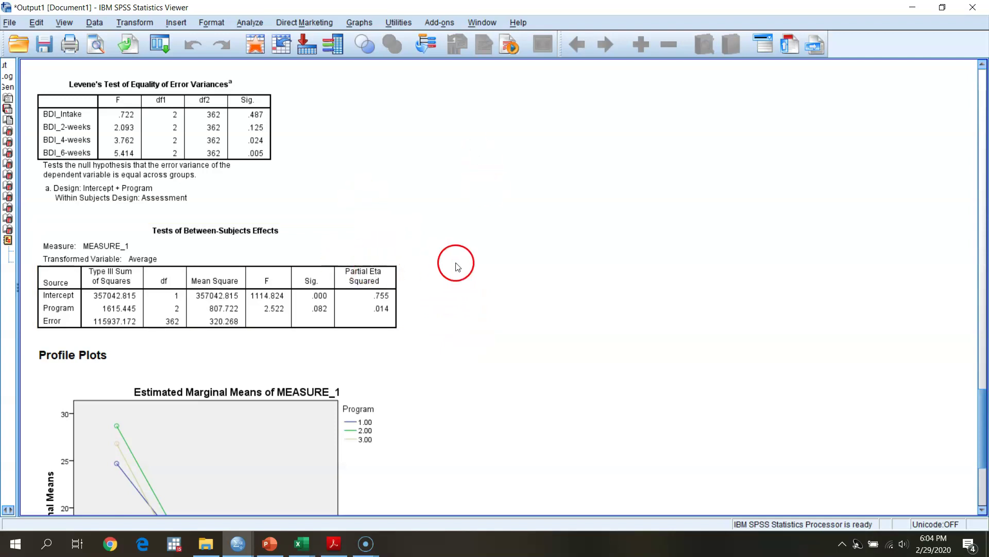
pyautogui.click(534, 286)
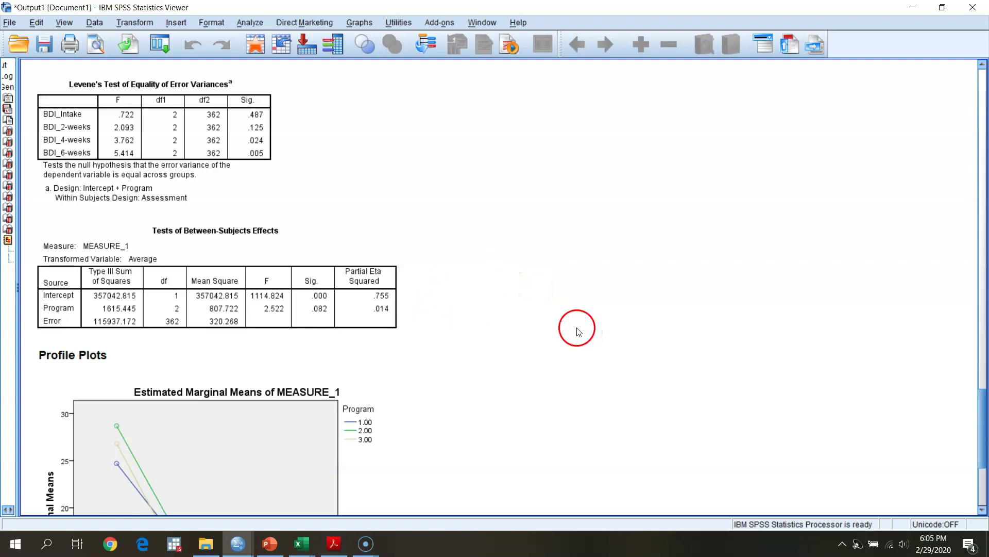
# Examine the profile plot of estimated marginal means across the four assessments for the three programs
pyautogui.scroll(-5, 582, 334)
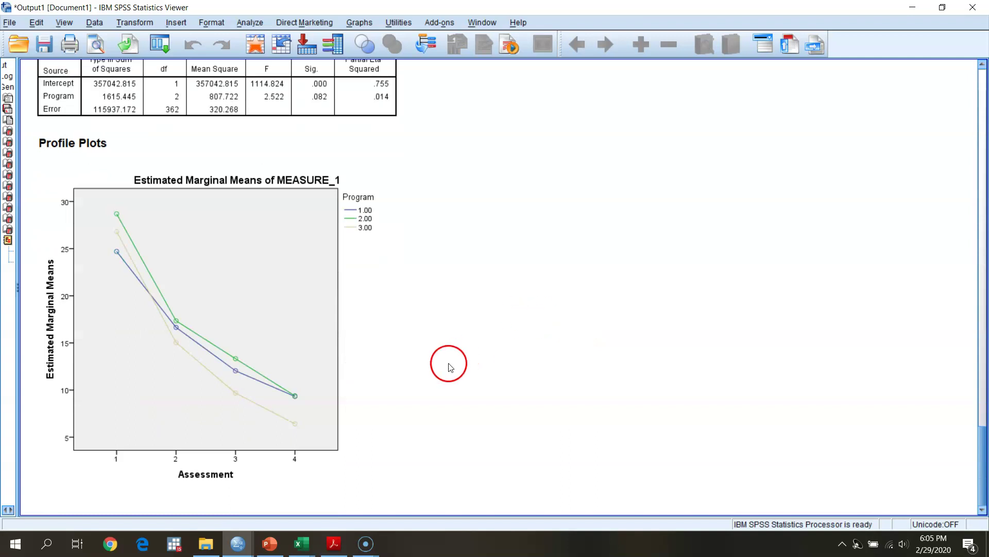
pyautogui.click(368, 236)
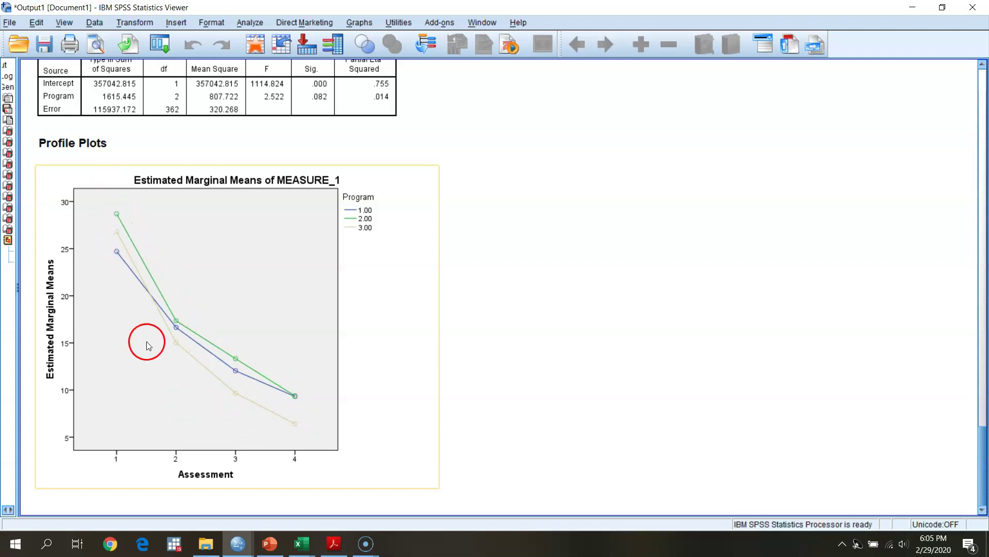
pyautogui.click(496, 460)
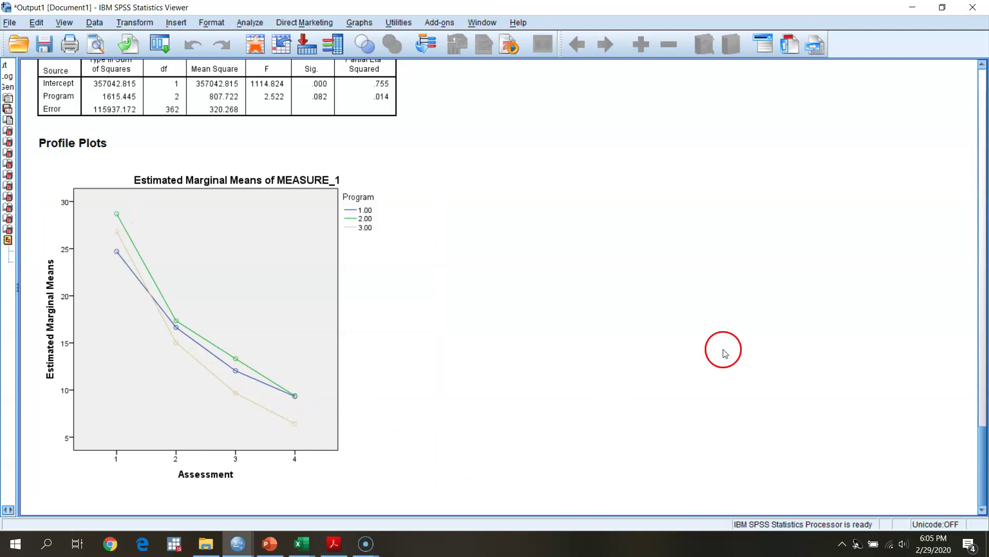
pyautogui.moveTo(983, 463); pyautogui.dragTo(985, 444)
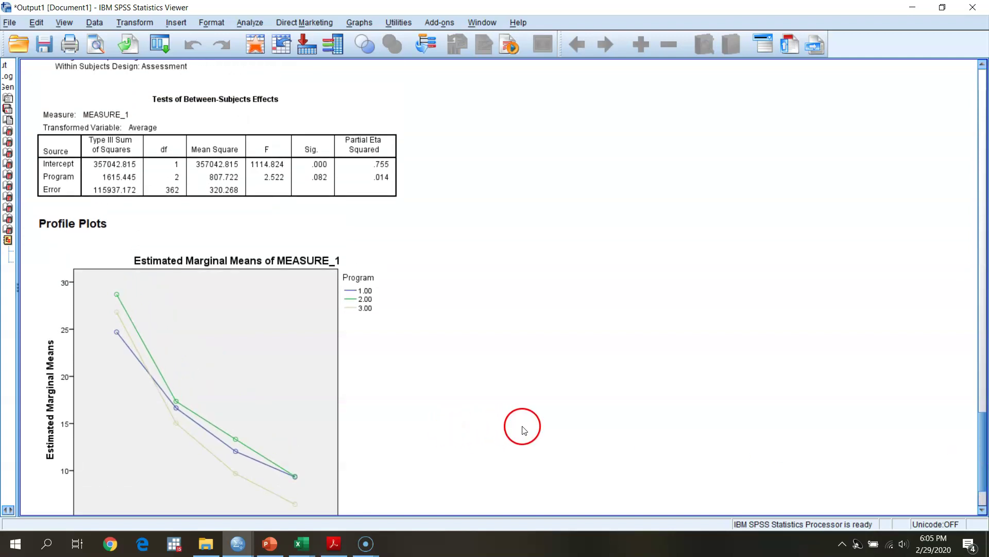
pyautogui.moveTo(984, 442); pyautogui.dragTo(973, 478)
pyautogui.click(144, 419)
pyautogui.click(756, 274)
pyautogui.scroll(1, 984, 454)
# Bring up the Descriptive Statistics table and place the BH 3 x 4 RM ANOVA (ordered means) Excel workbook beside it
pyautogui.moveTo(985, 454); pyautogui.dragTo(985, 186)
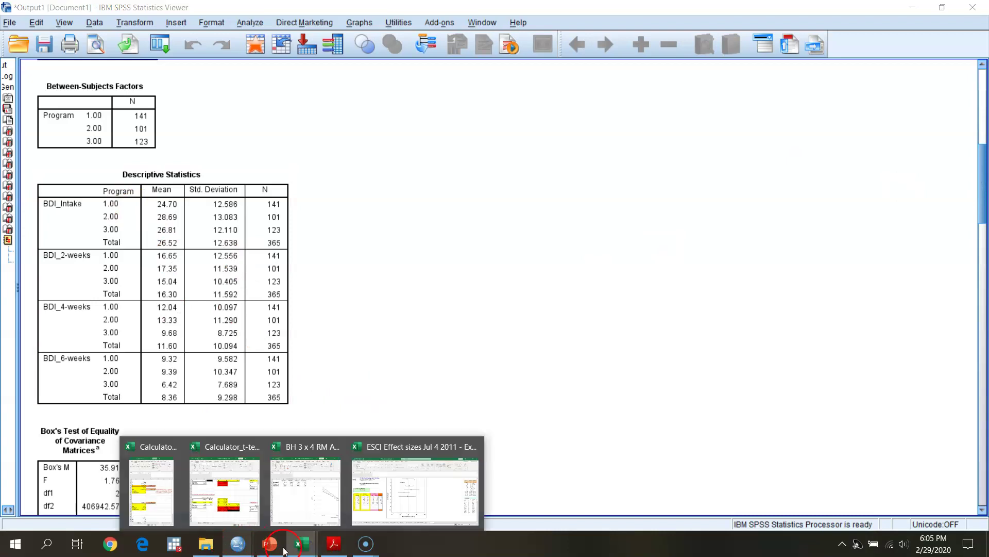
pyautogui.click(306, 516)
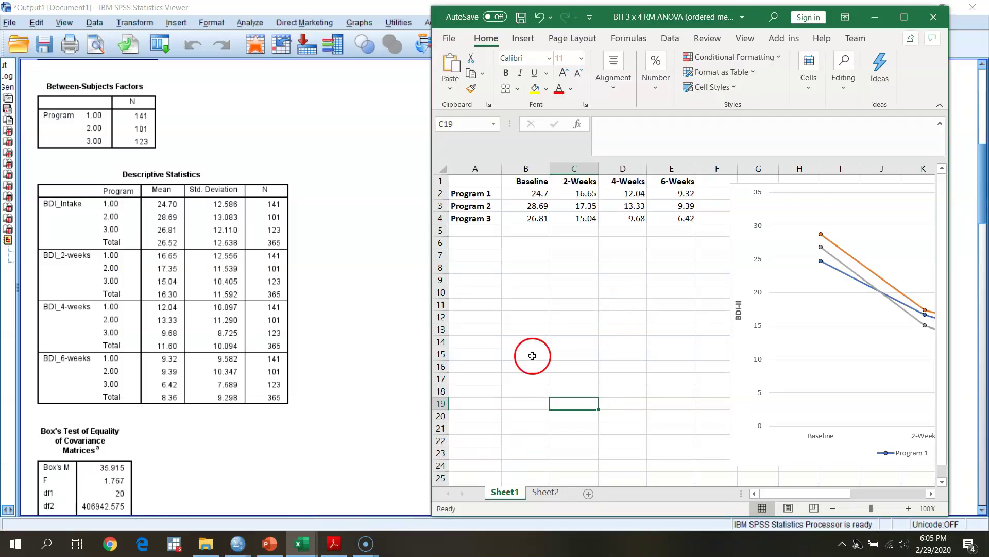
pyautogui.moveTo(432, 382); pyautogui.dragTo(210, 419)
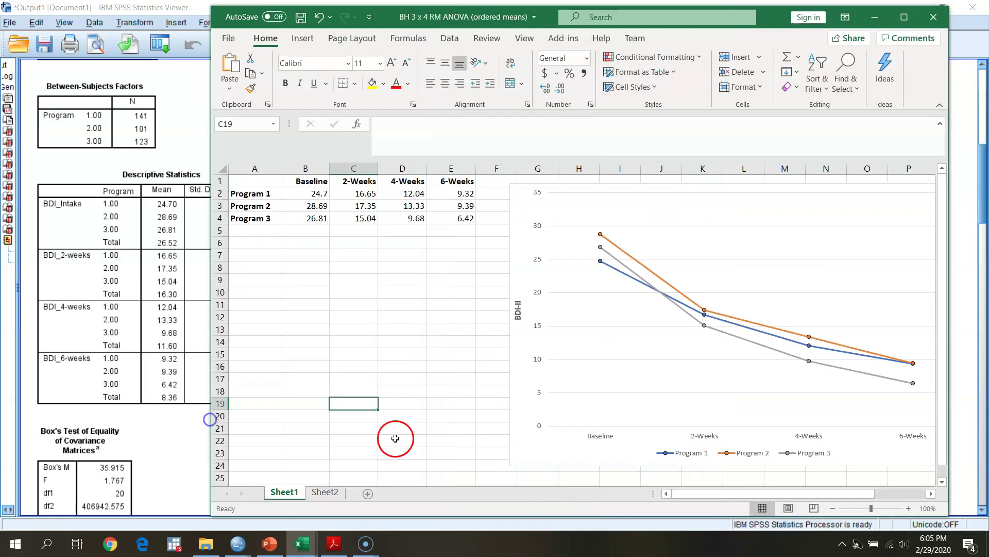
pyautogui.click(910, 16)
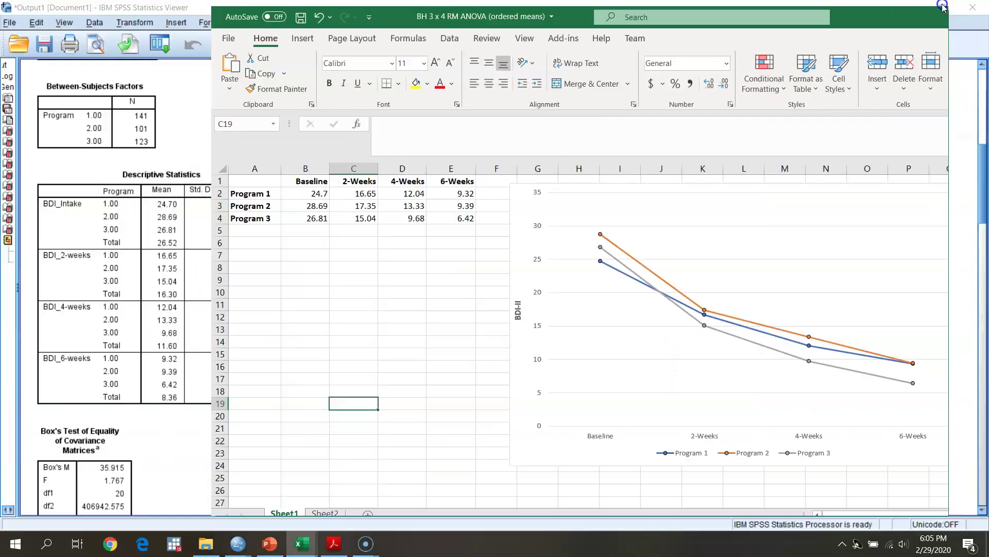
pyautogui.click(945, 11)
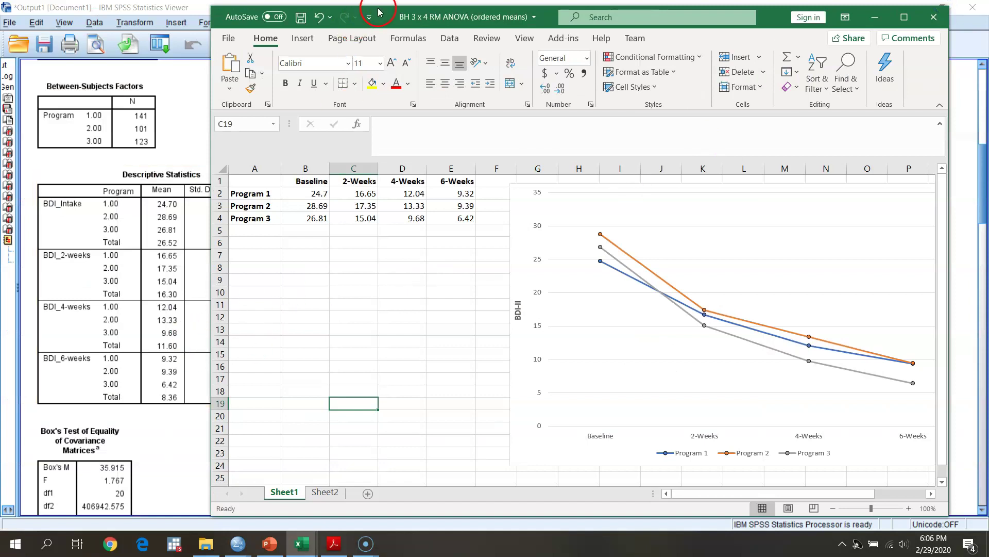
pyautogui.moveTo(379, 12); pyautogui.dragTo(493, 15)
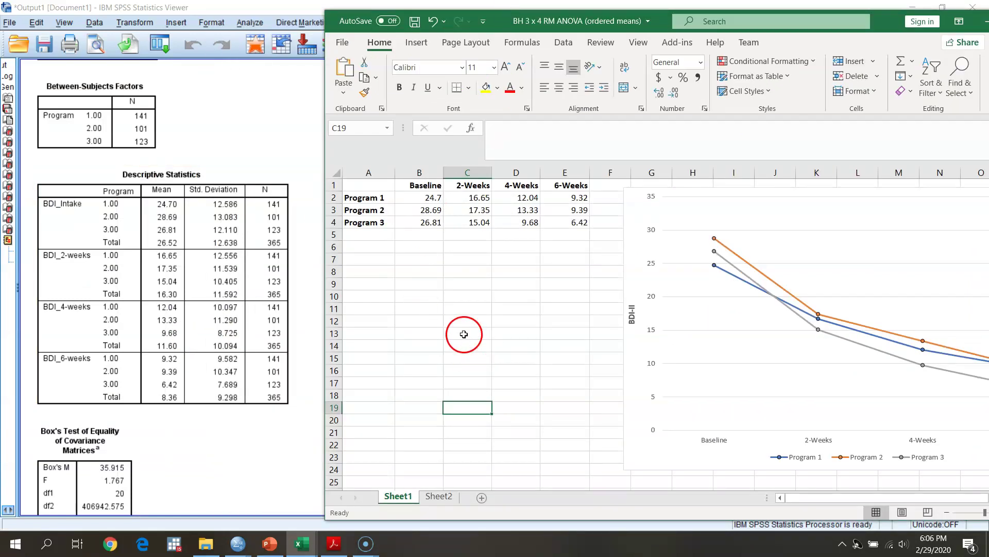
# Compare the Program 1 to 3 means from Baseline to 6-Weeks in the worksheet with the Descriptive Statistics table
pyautogui.click(427, 198)
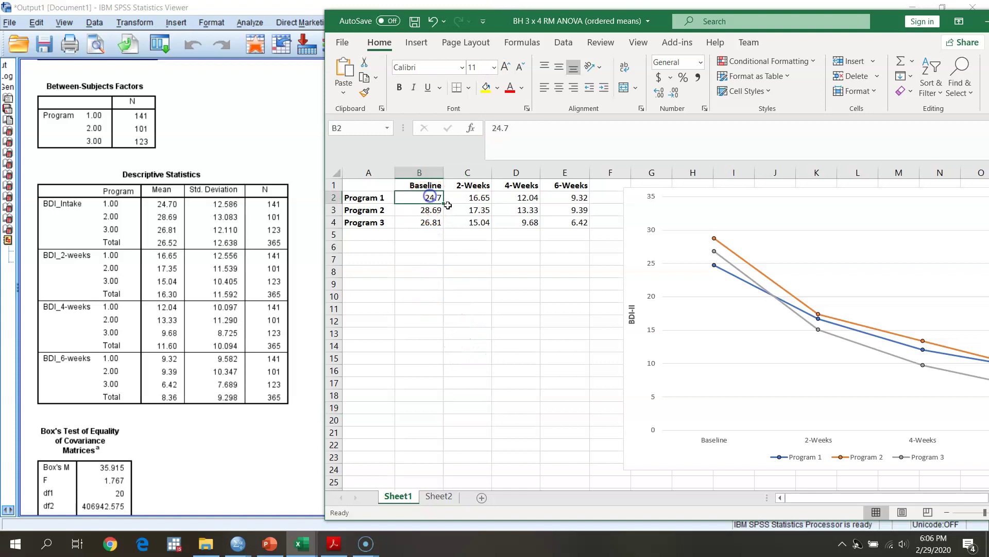
pyautogui.click(473, 198)
pyautogui.click(514, 196)
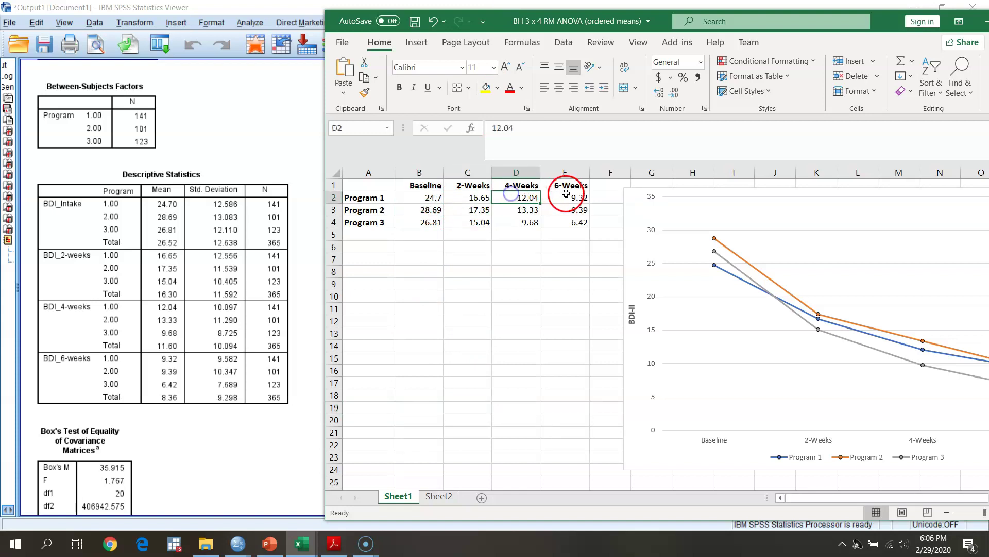
pyautogui.click(569, 197)
pyautogui.click(205, 215)
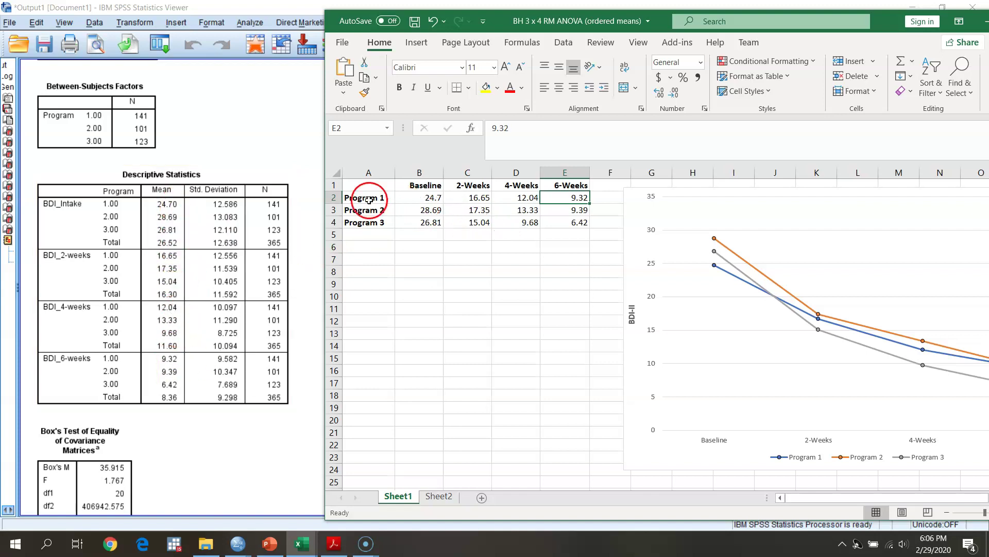
pyautogui.moveTo(359, 212); pyautogui.dragTo(572, 228)
pyautogui.click(545, 269)
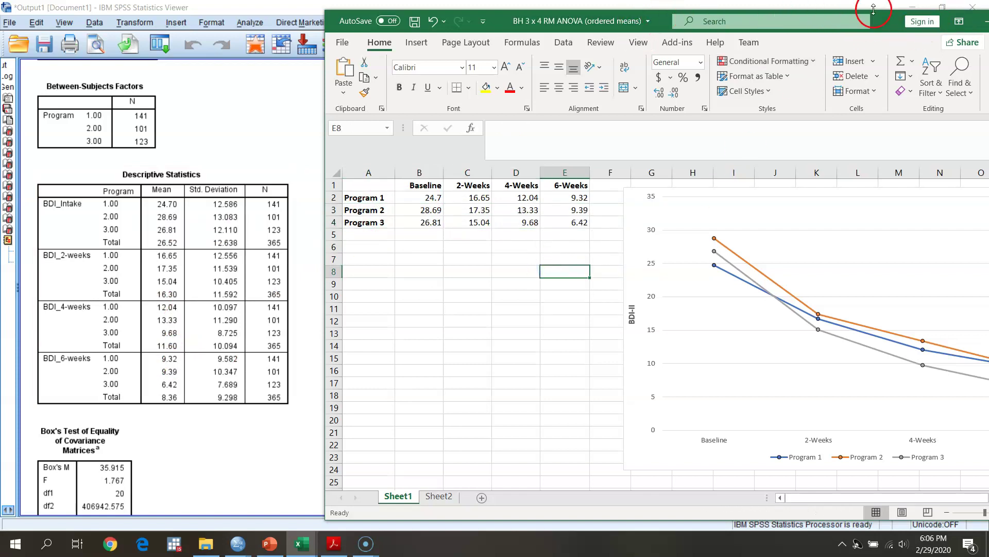
# Maximize the ordered-means workbook to view the full BDI-II line chart by program
pyautogui.moveTo(870, 16); pyautogui.dragTo(627, 21)
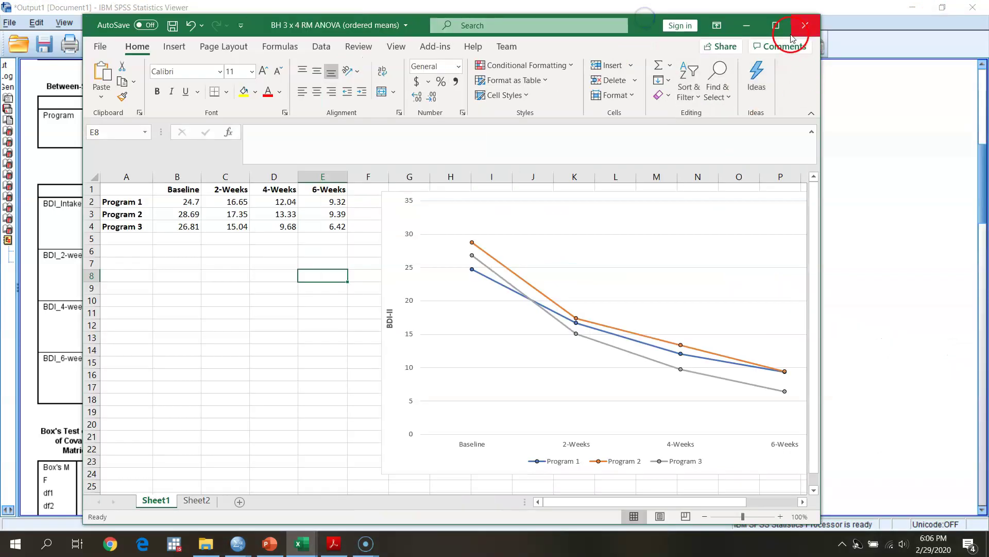
pyautogui.click(776, 25)
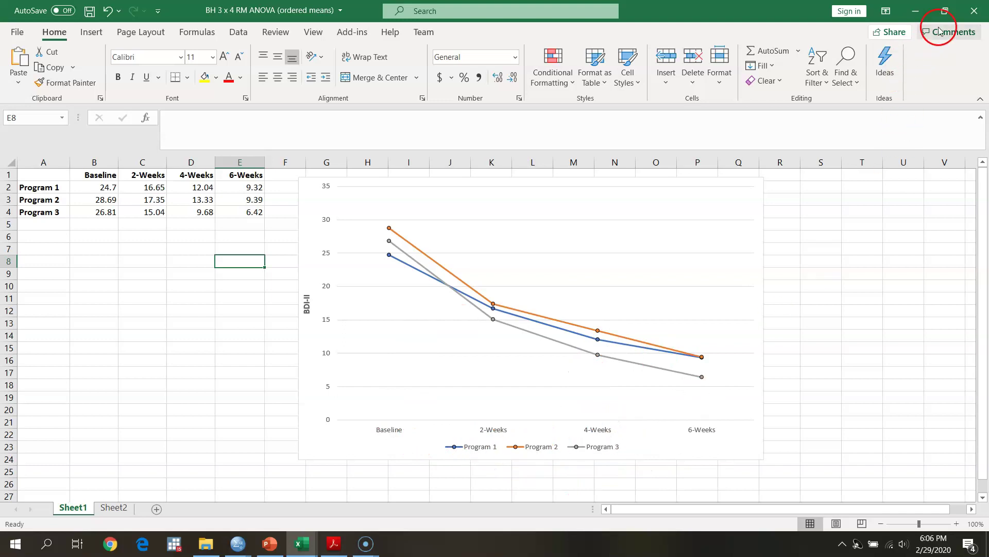
# Put away the workbook and switch to the Mixed-Factors ANOVA_Ordered Means slide show, advancing to the Omnibus interpretations slide
pyautogui.click(945, 10)
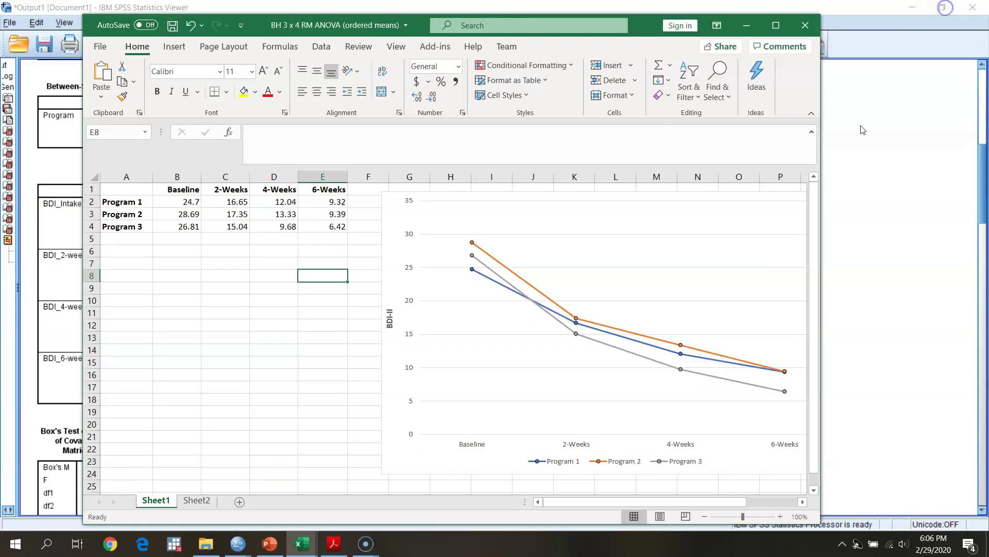
pyautogui.click(745, 26)
pyautogui.click(947, 8)
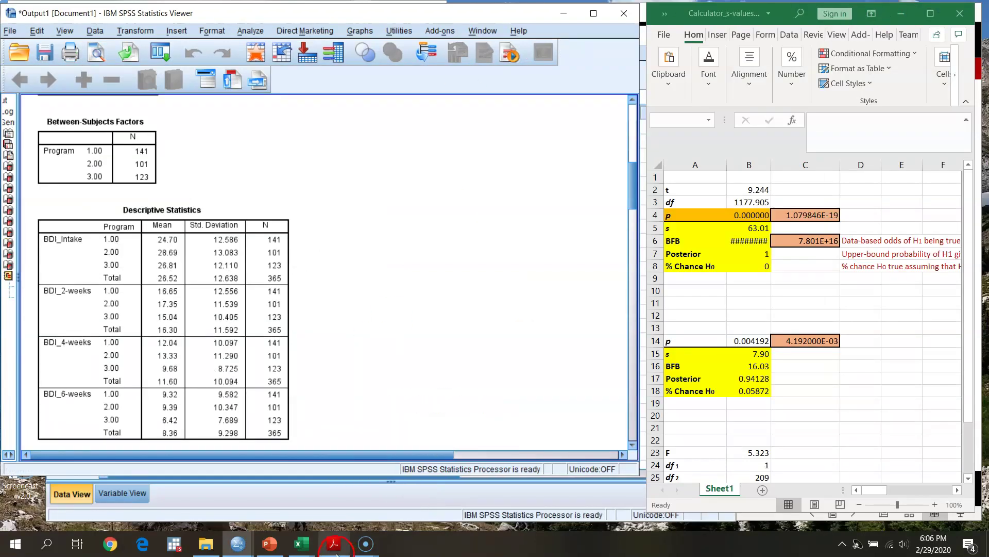
pyautogui.click(271, 546)
pyautogui.click(525, 482)
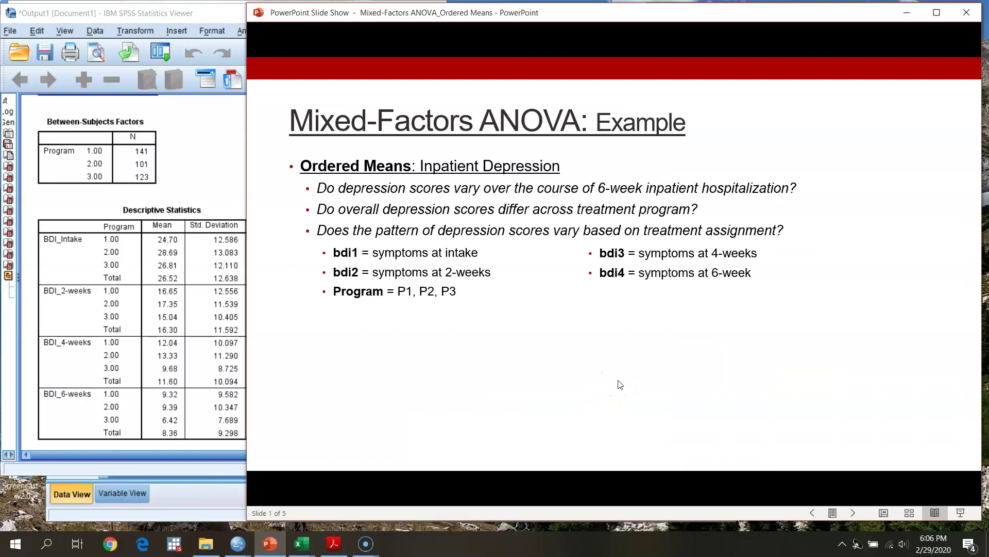
pyautogui.press('Right')
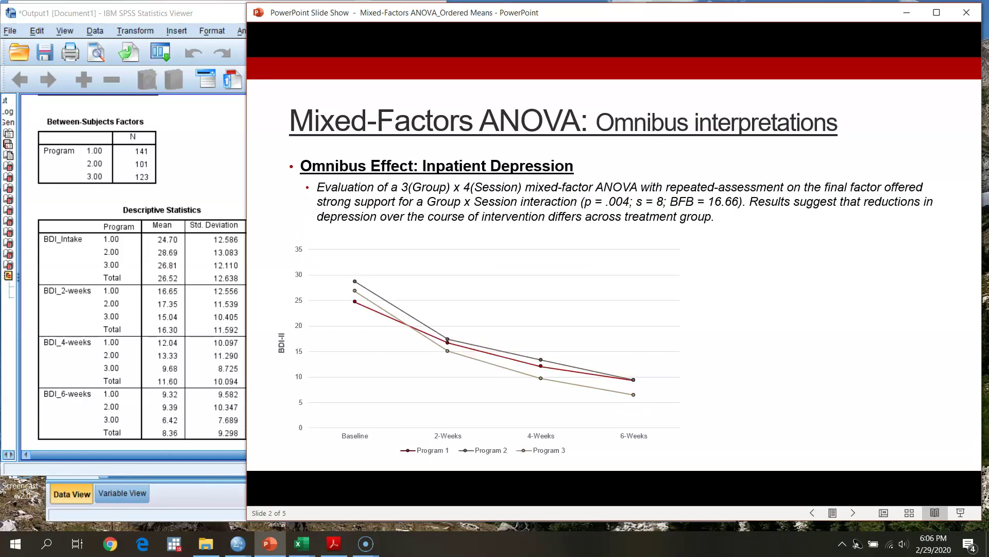
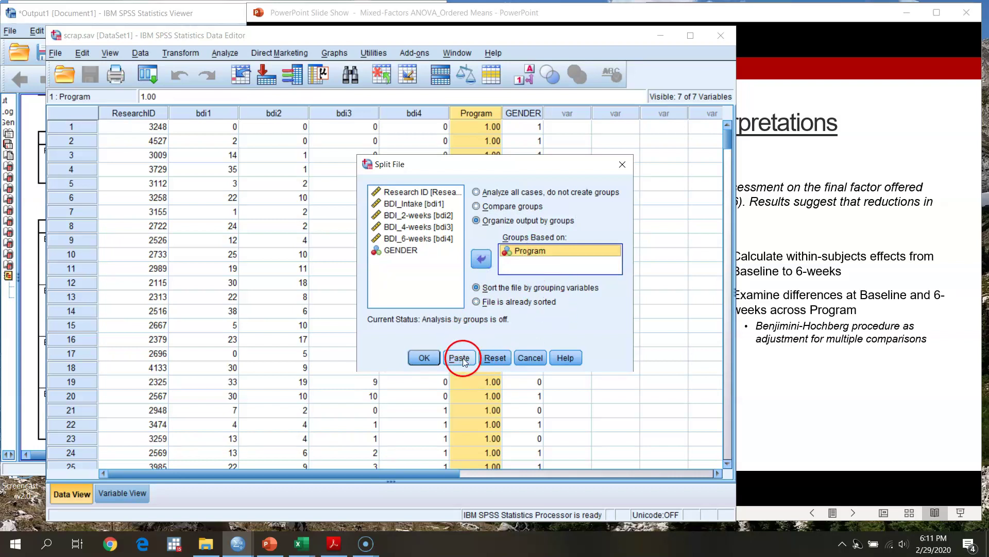
# Paste the Split File command, with output organized by Program, into the syntax and bring up the Syntax Editor
pyautogui.click(462, 357)
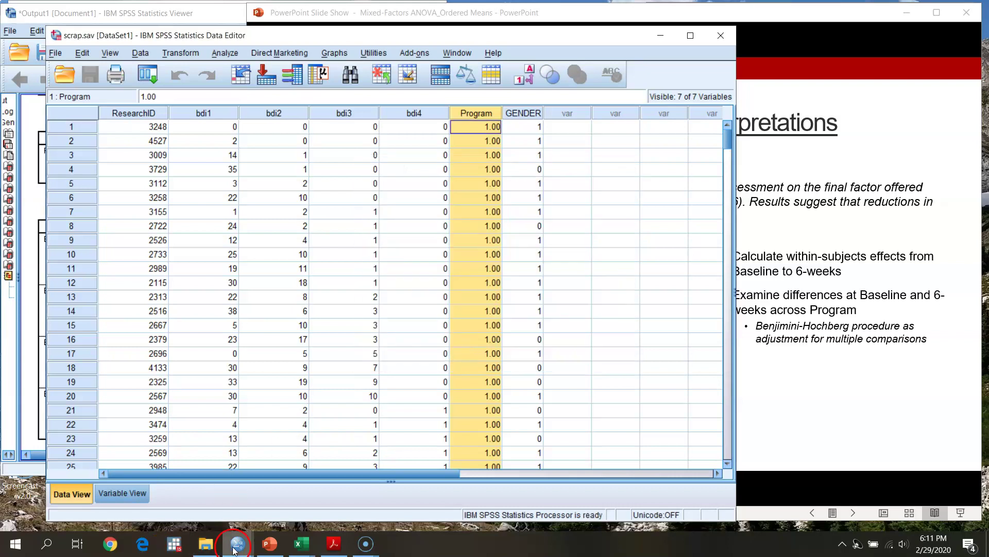
pyautogui.moveTo(237, 543)
pyautogui.click(378, 509)
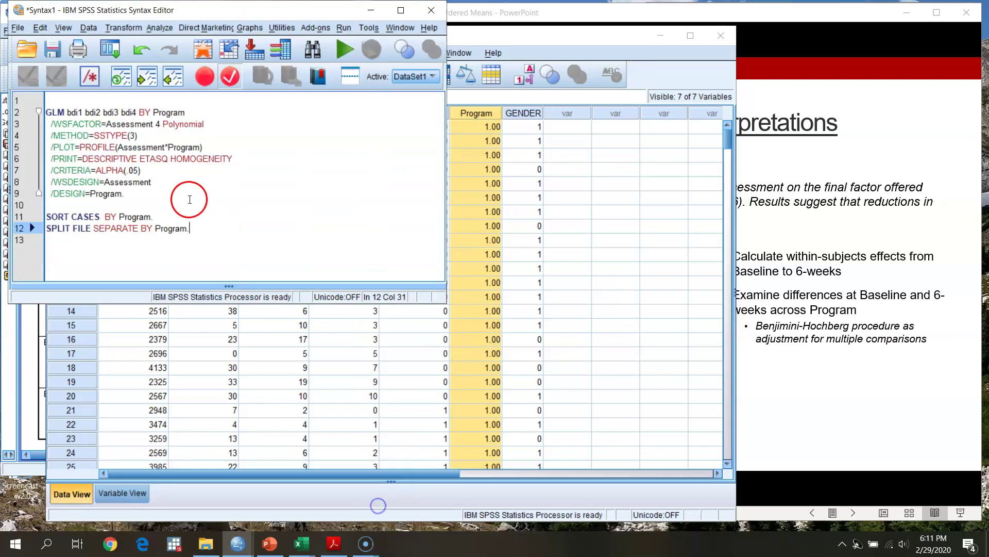
# Move the output window down clear of the Syntax Editor's title bar and highlight the SORT CASES and SPLIT FILE lines
pyautogui.click(13, 470)
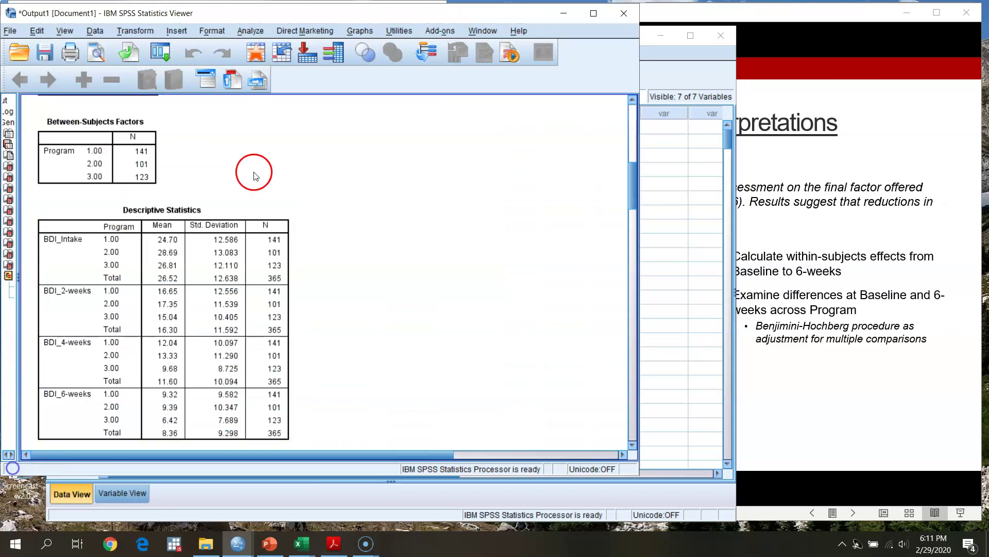
pyautogui.moveTo(261, 11); pyautogui.dragTo(261, 63)
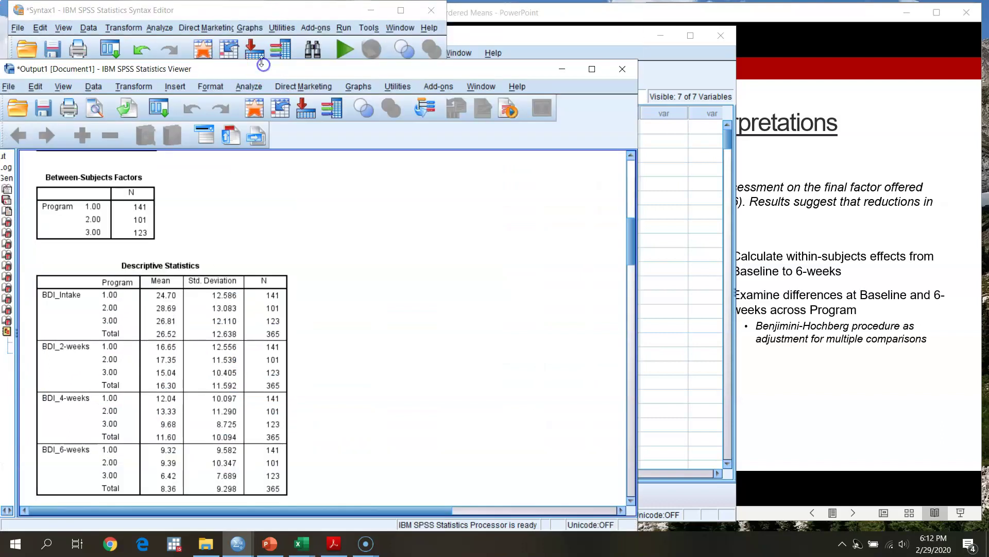
pyautogui.click(144, 11)
pyautogui.click(696, 64)
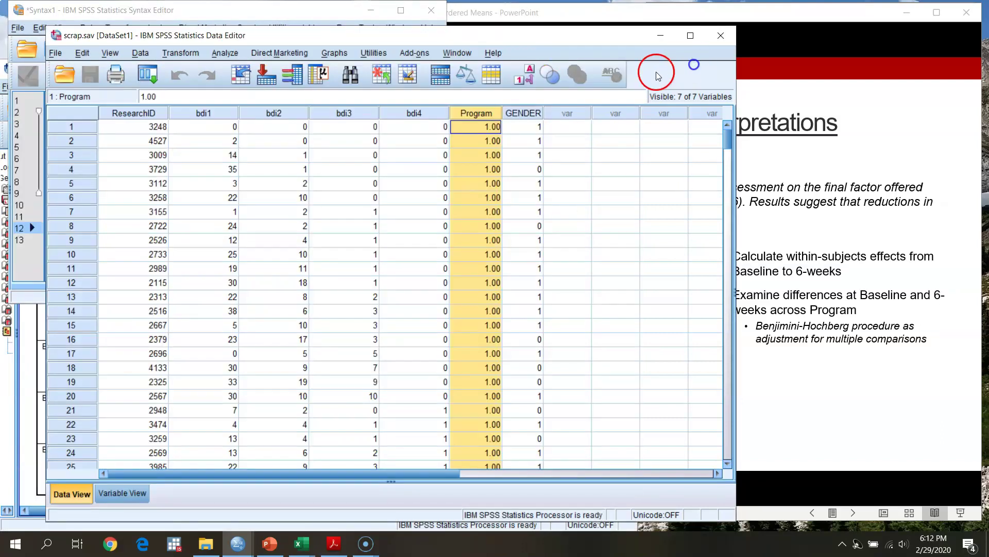
pyautogui.click(185, 10)
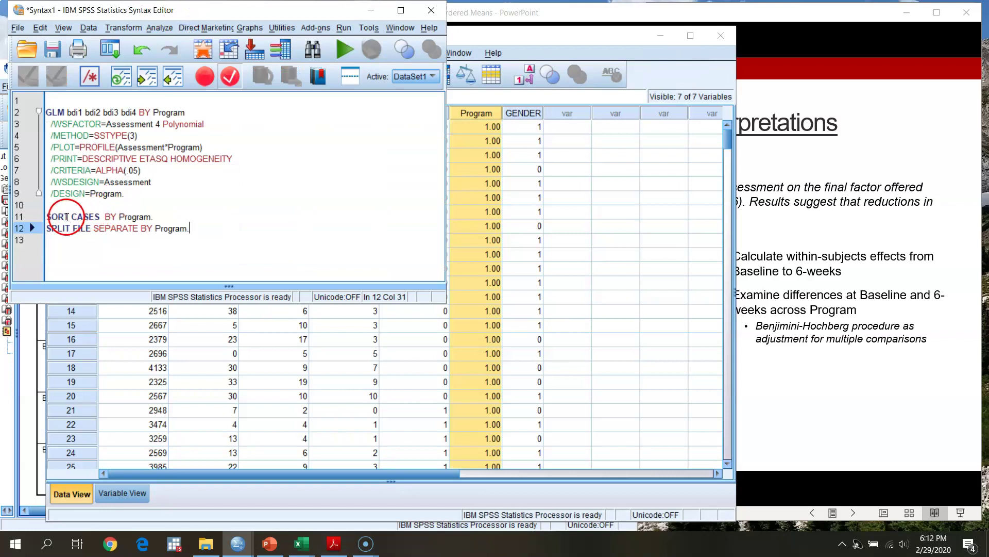
pyautogui.moveTo(46, 217); pyautogui.dragTo(226, 239)
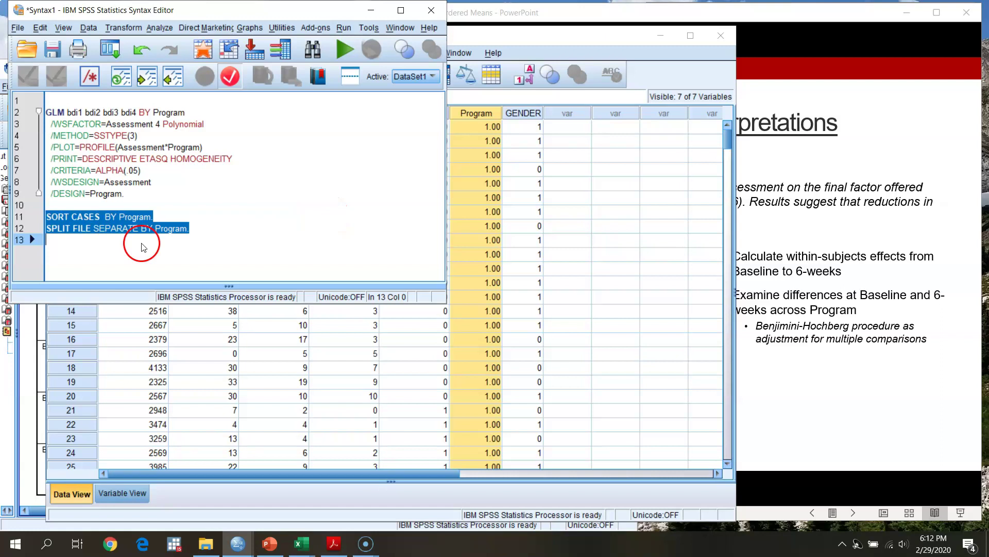
# Set up a paired-samples t test pairing BDI_6-weeks with BDI_Intake and paste its command into the syntax
pyautogui.click(552, 36)
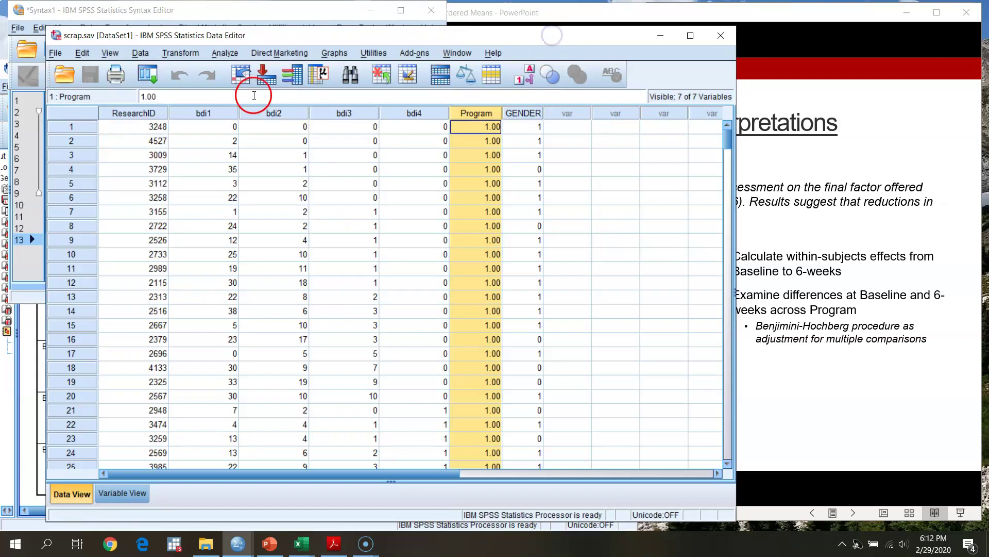
pyautogui.click(270, 51)
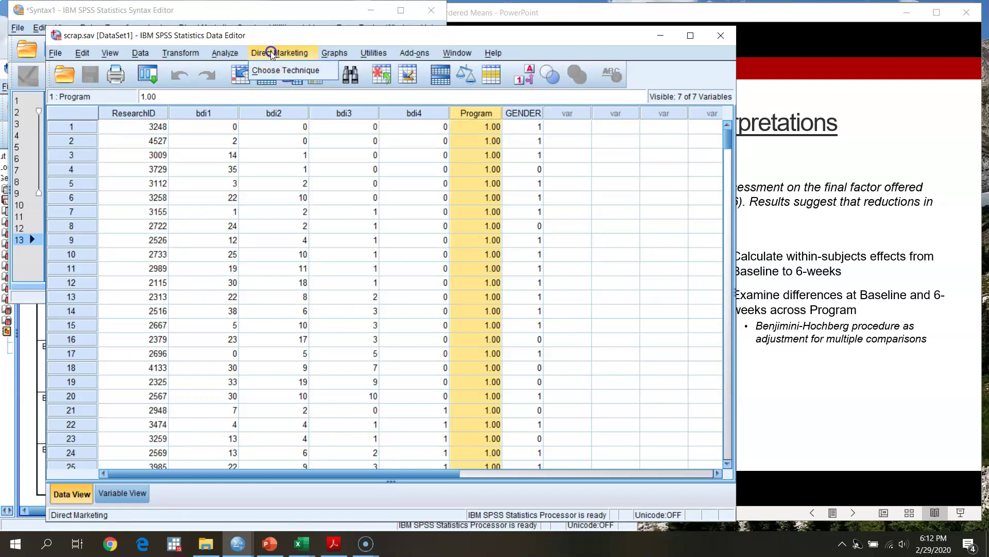
pyautogui.moveTo(227, 52)
pyautogui.moveTo(260, 112)
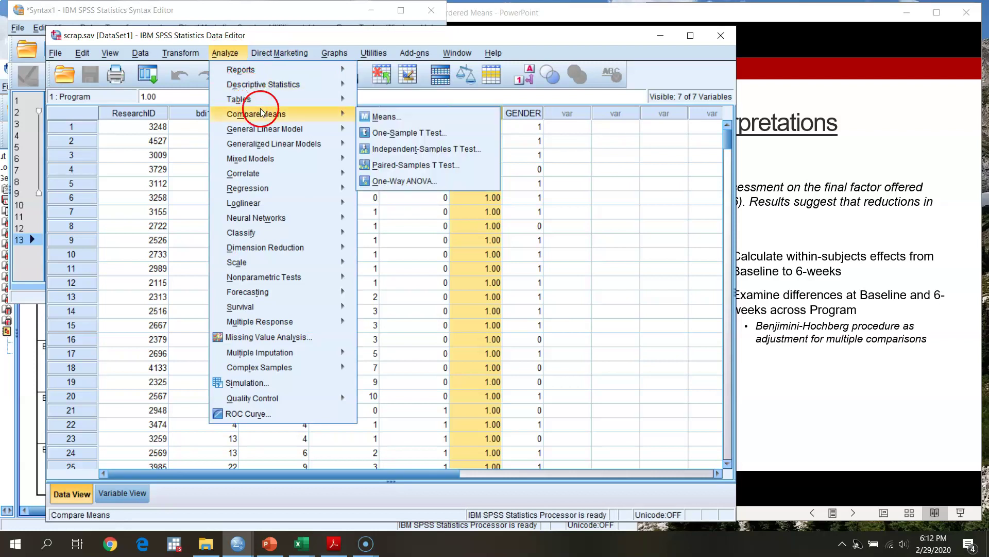
pyautogui.click(443, 166)
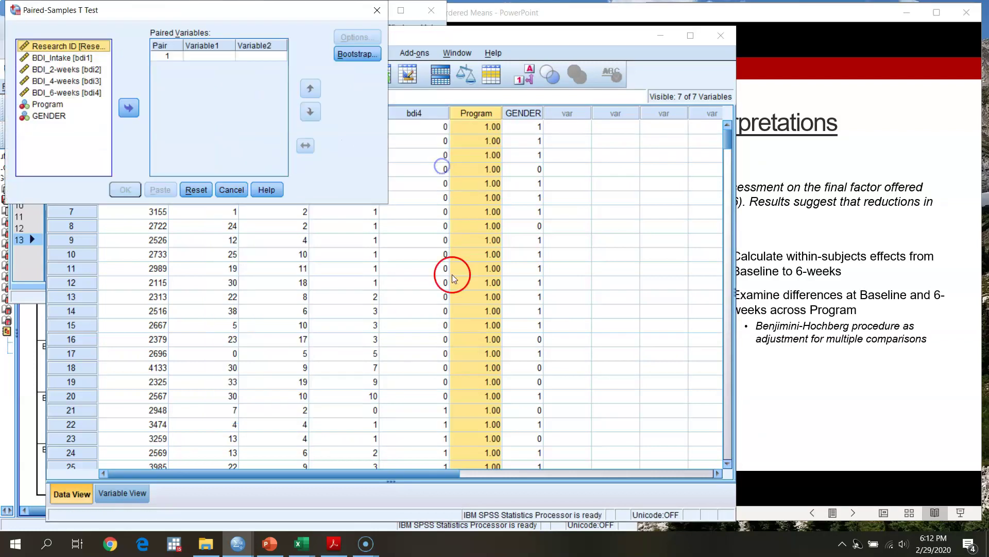
pyautogui.click(80, 95)
pyautogui.click(135, 104)
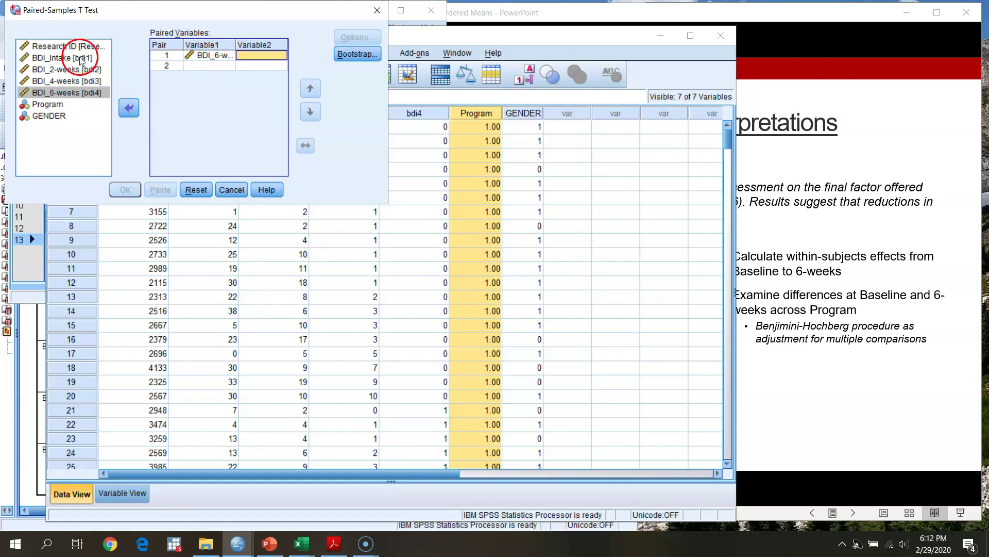
pyautogui.click(81, 59)
pyautogui.click(128, 108)
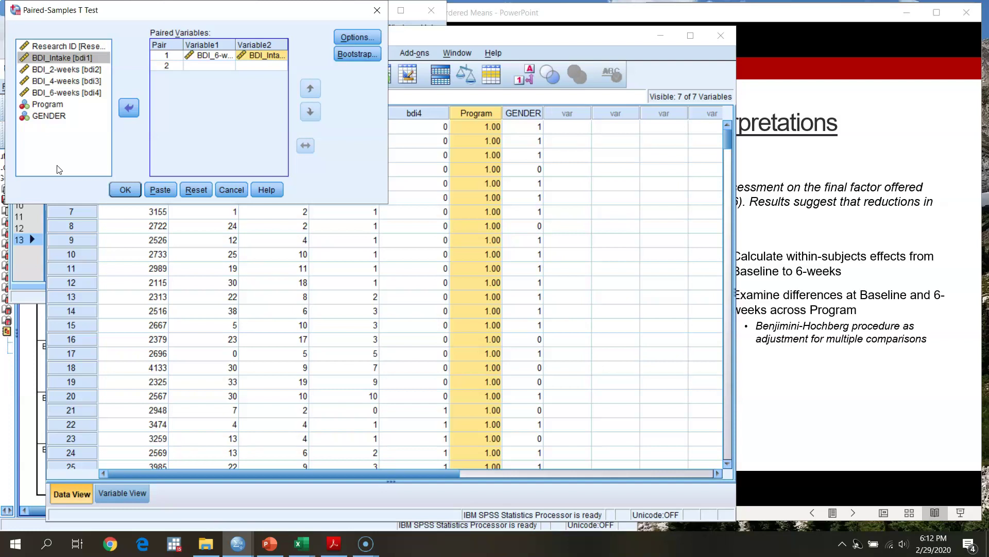
pyautogui.click(168, 192)
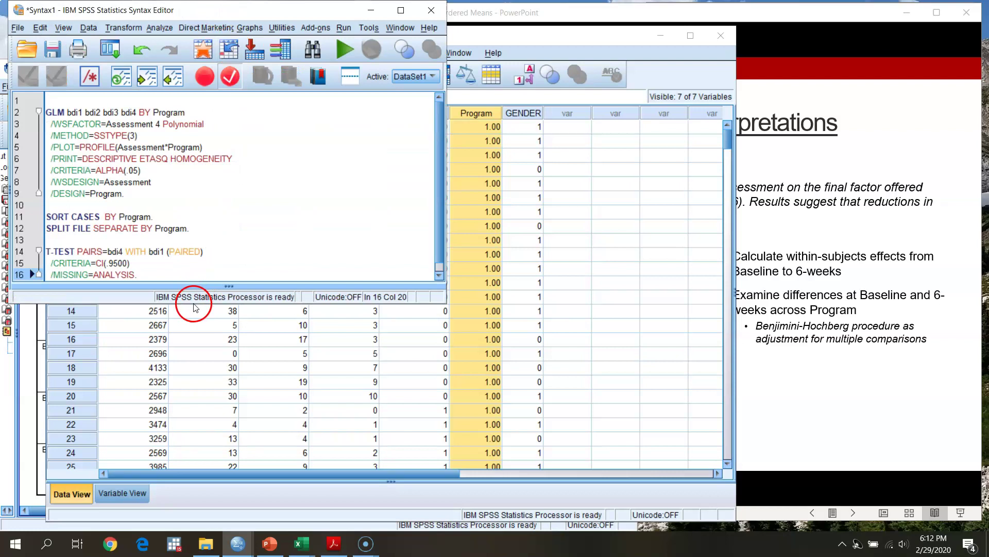
# Enlarge the Syntax Editor, add a blank line above SORT CASES, and run the sort, split file and paired t-test commands
pyautogui.moveTo(194, 306); pyautogui.dragTo(190, 386)
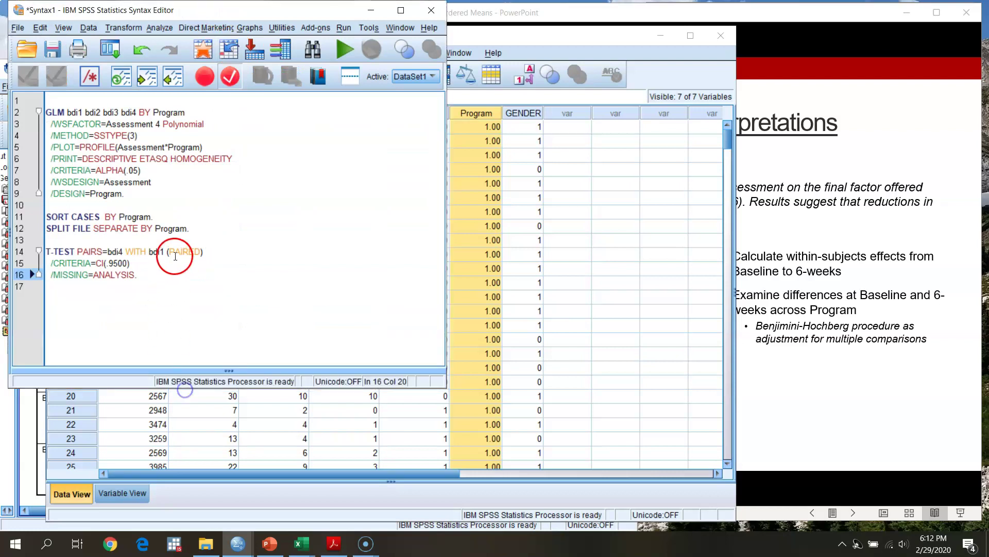
pyautogui.click(76, 202)
pyautogui.press('Return')
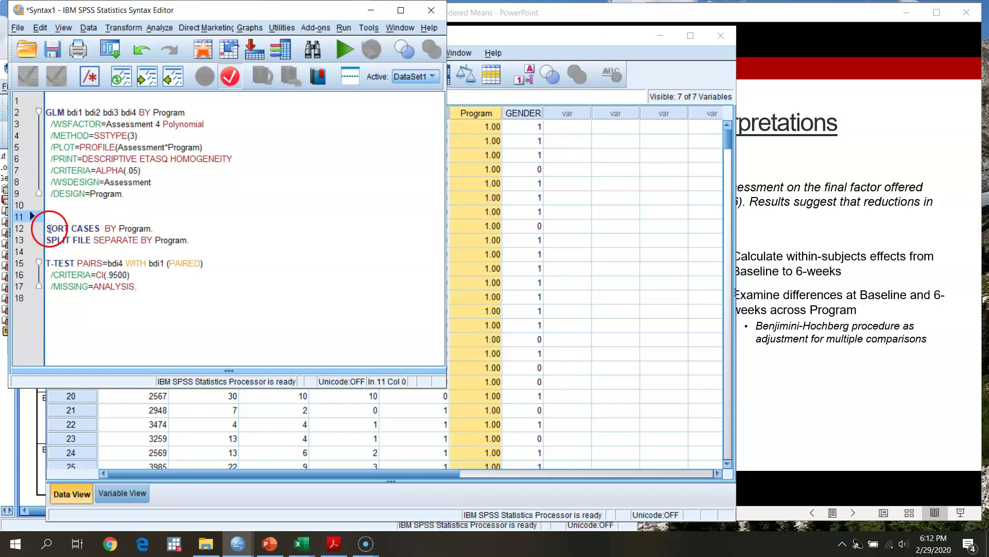
pyautogui.moveTo(47, 228); pyautogui.dragTo(200, 284)
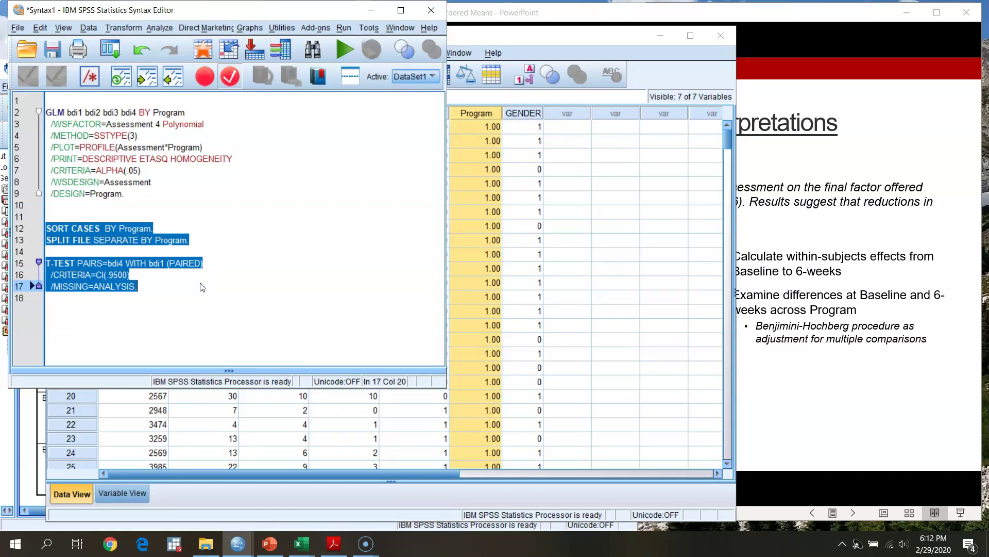
pyautogui.click(340, 50)
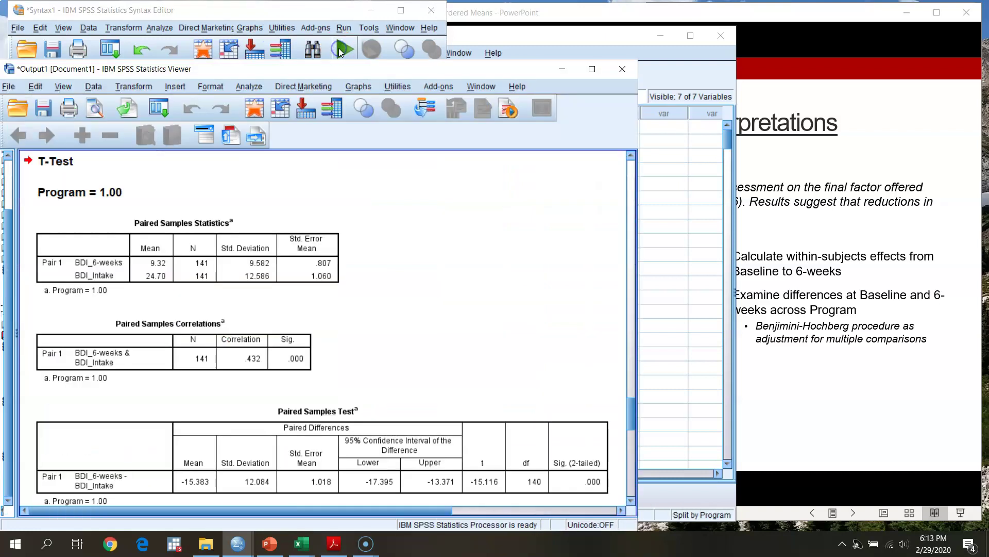
# Maximize the output window and examine the paired-samples t-test tables for Programs 1, 2 and 3
pyautogui.click(591, 69)
pyautogui.scroll(2, 623, 300)
pyautogui.scroll(-2, 621, 301)
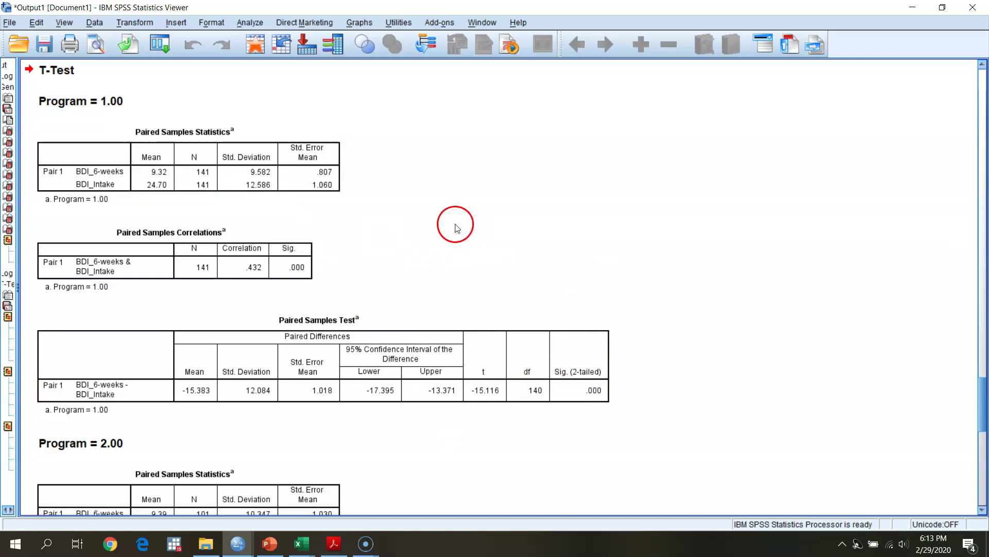
pyautogui.scroll(-3, 706, 301)
pyautogui.scroll(-4, 707, 303)
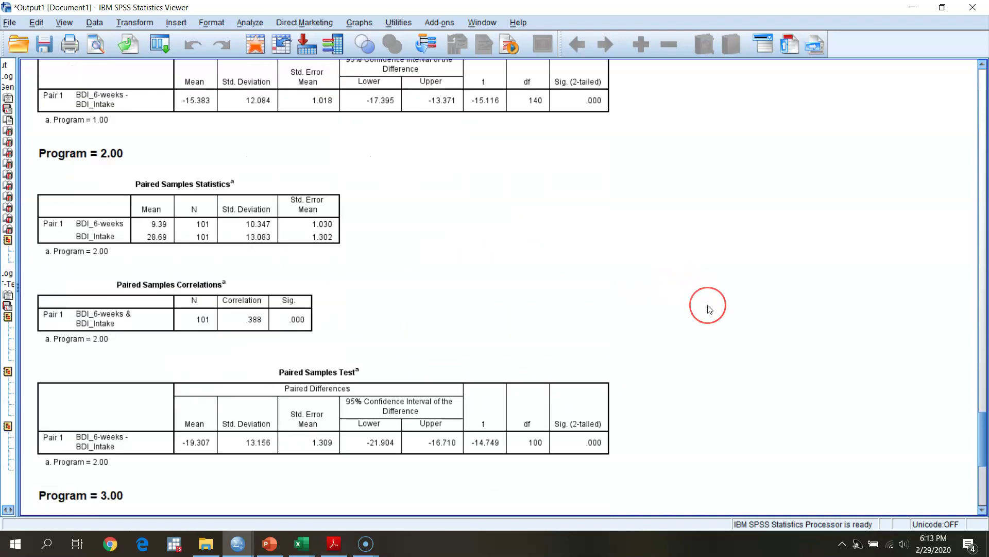
pyautogui.scroll(-8, 710, 309)
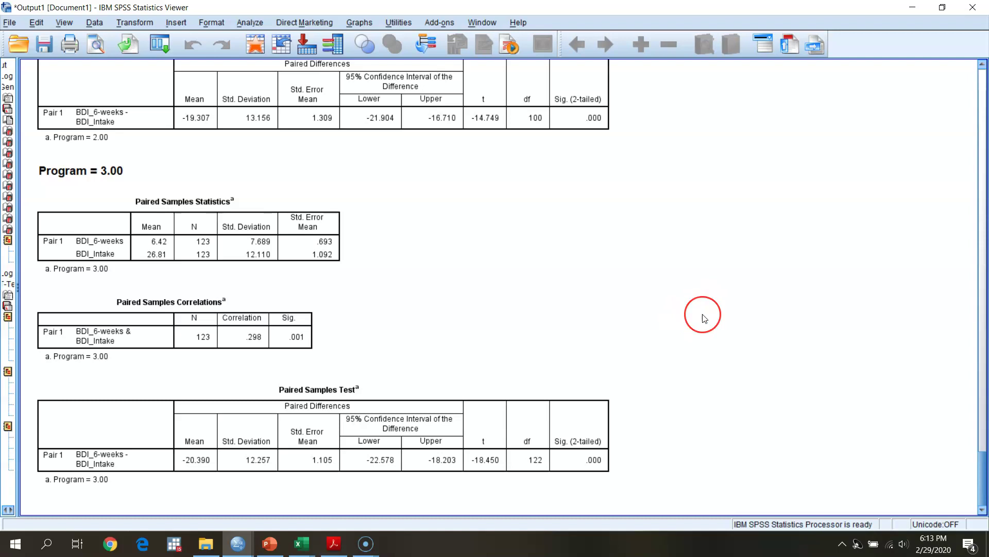
pyautogui.scroll(10, 704, 317)
pyautogui.scroll(3, 704, 318)
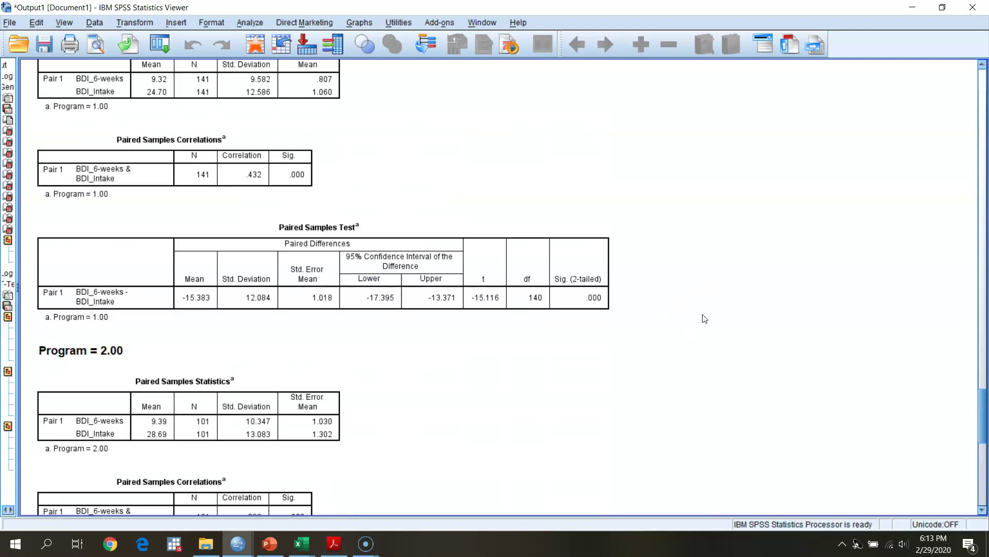
pyautogui.scroll(2, 704, 318)
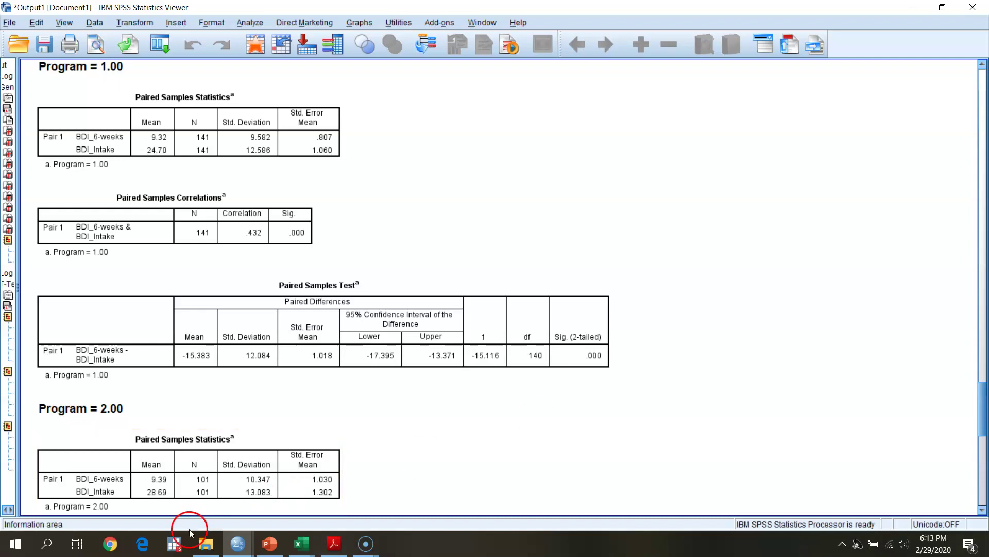
# Switch to the BH 3 x 4 RM ANOVA (ordered means) workbook, maximize it and select the Program 1 label
pyautogui.click(302, 543)
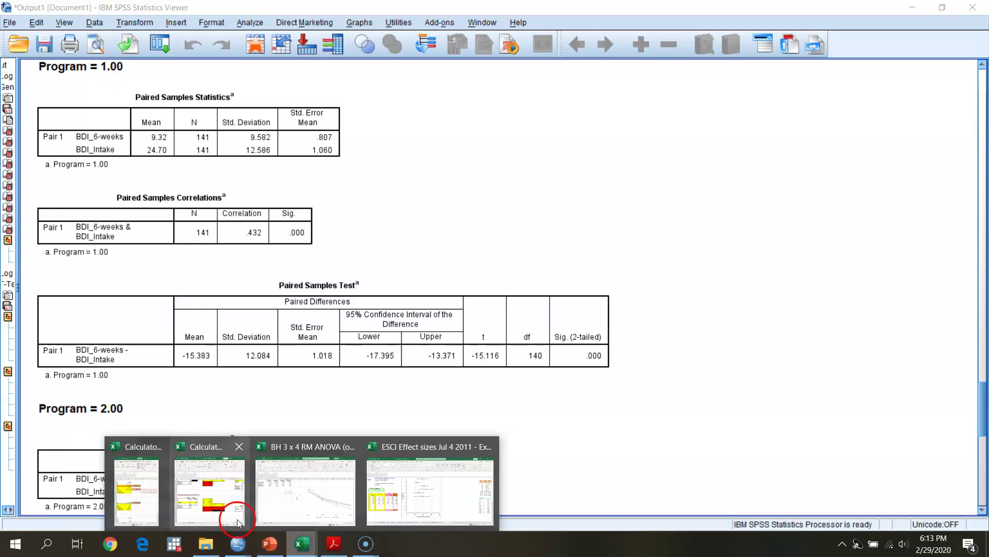
pyautogui.click(282, 482)
pyautogui.click(776, 25)
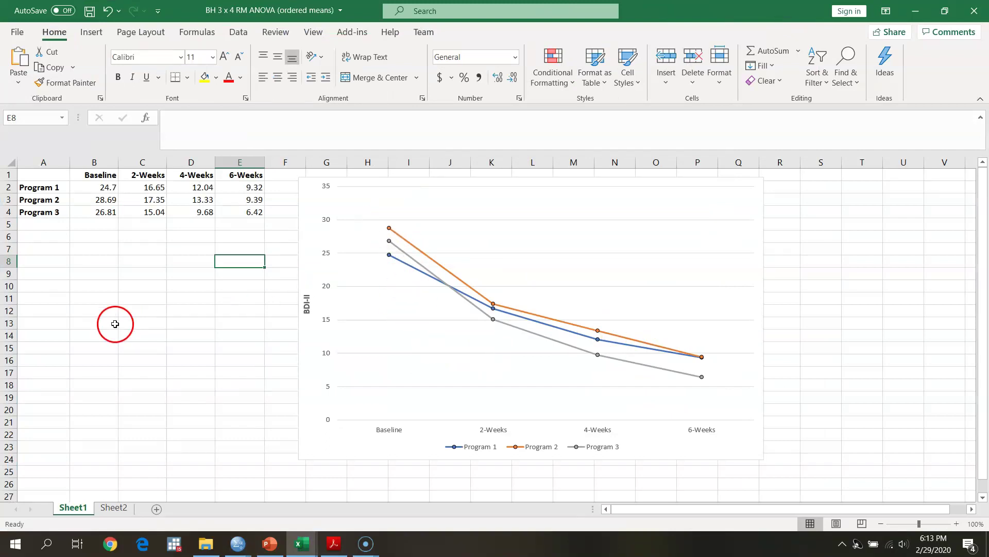
pyautogui.click(40, 188)
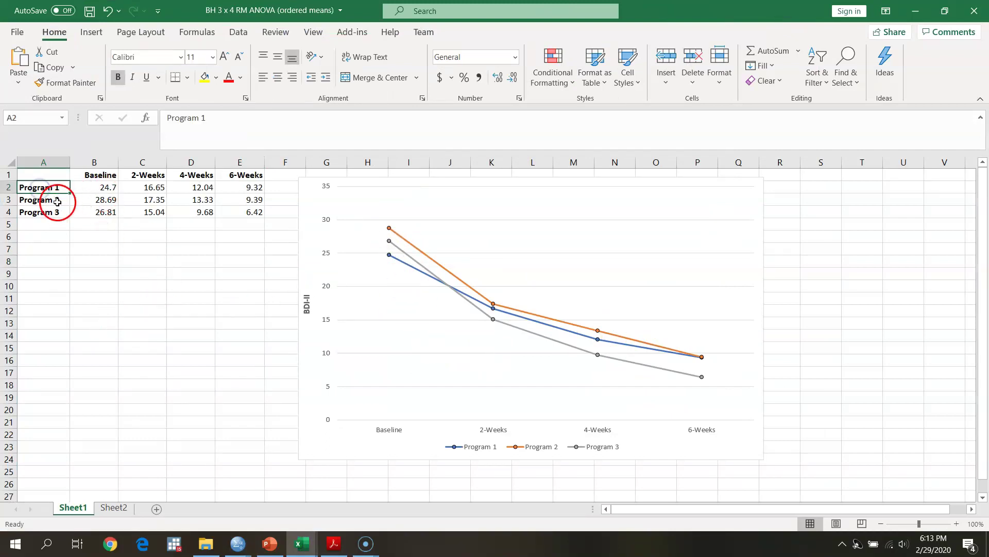
# Check the Program 2 and 3 paired-samples results in the SPSS output and return to the ordered-means workbook
pyautogui.click(915, 11)
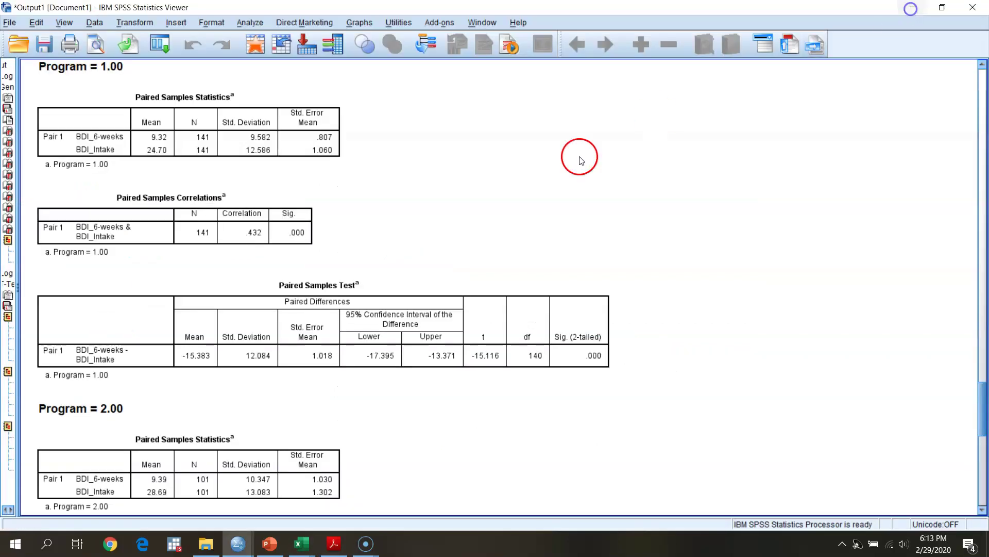
pyautogui.scroll(-8, 269, 333)
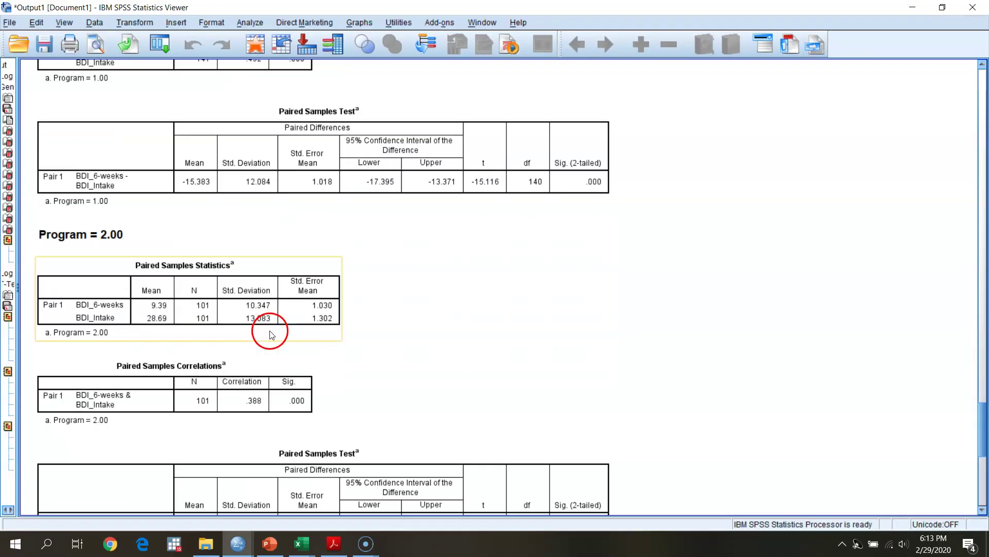
pyautogui.click(302, 548)
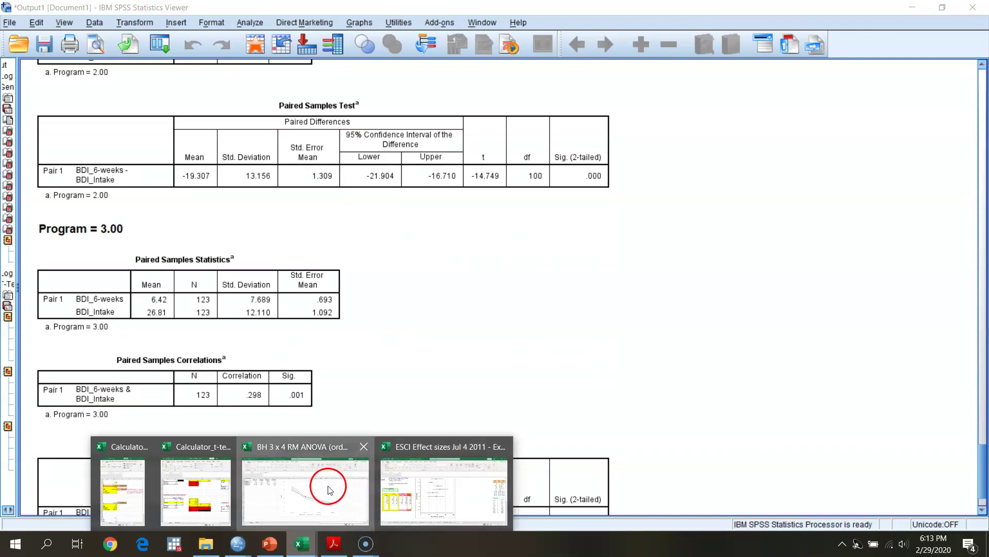
pyautogui.click(327, 481)
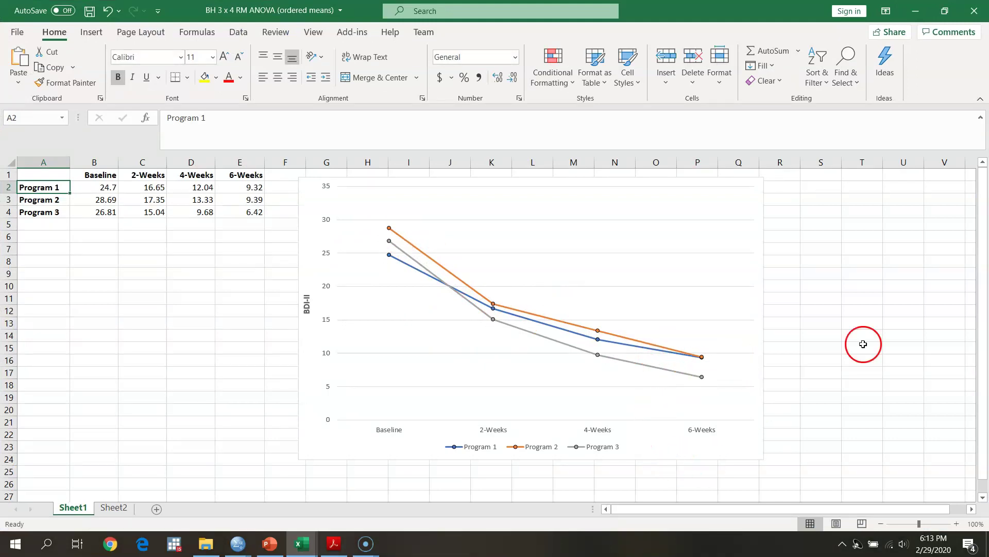
# Minimize the ordered-means workbook and examine the Program 1 paired-samples tables in the SPSS output
pyautogui.click(918, 10)
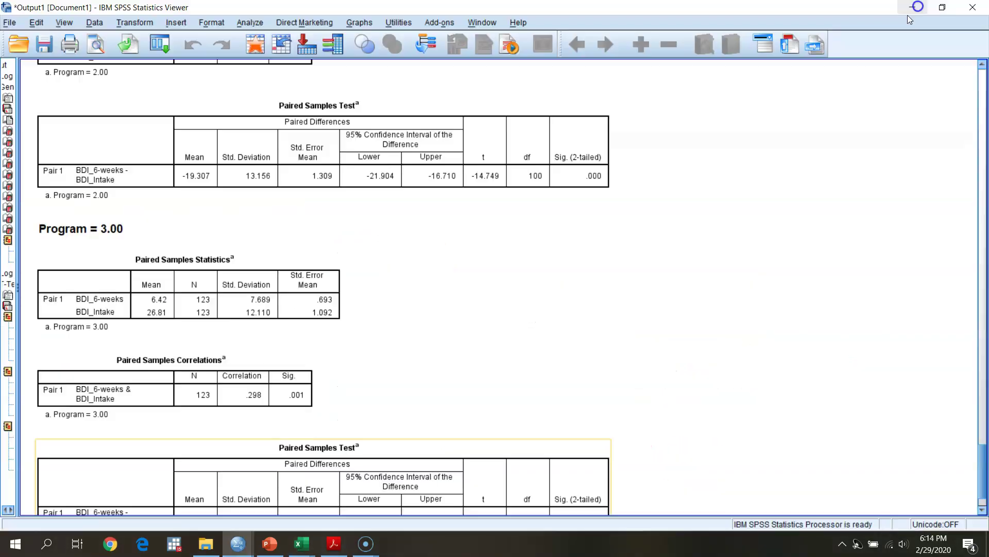
pyautogui.scroll(5, 593, 357)
pyautogui.scroll(5, 594, 358)
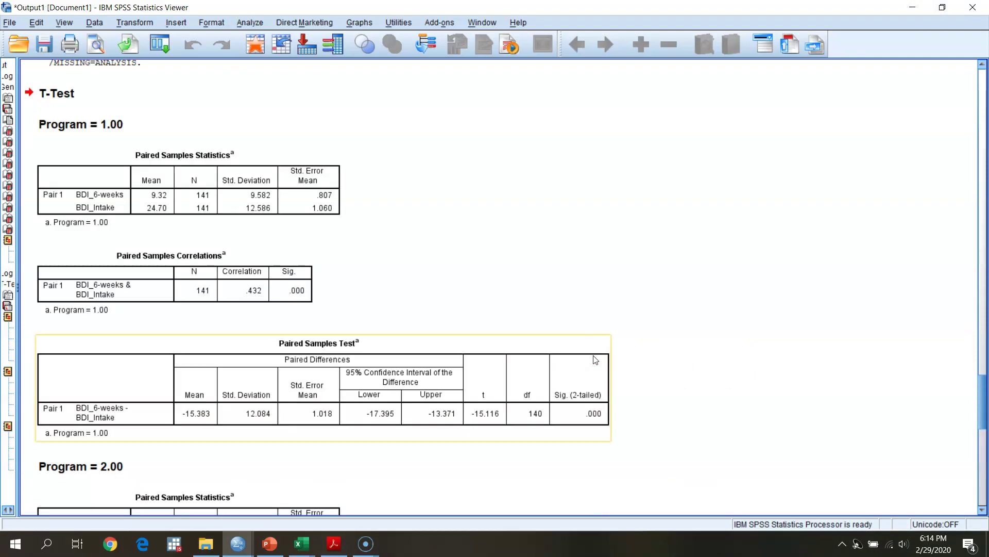
pyautogui.scroll(-2, 613, 339)
pyautogui.click(613, 339)
pyautogui.click(661, 357)
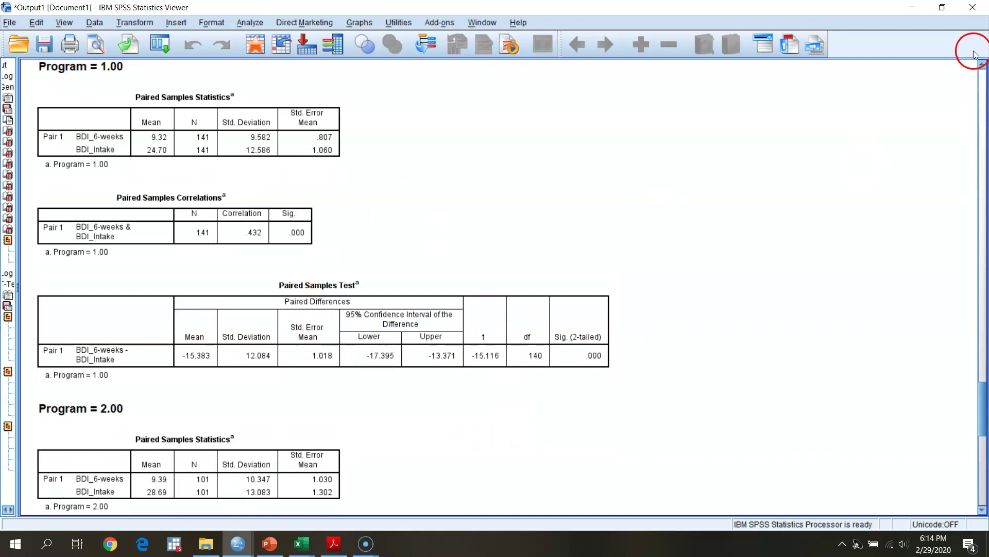
pyautogui.click(232, 145)
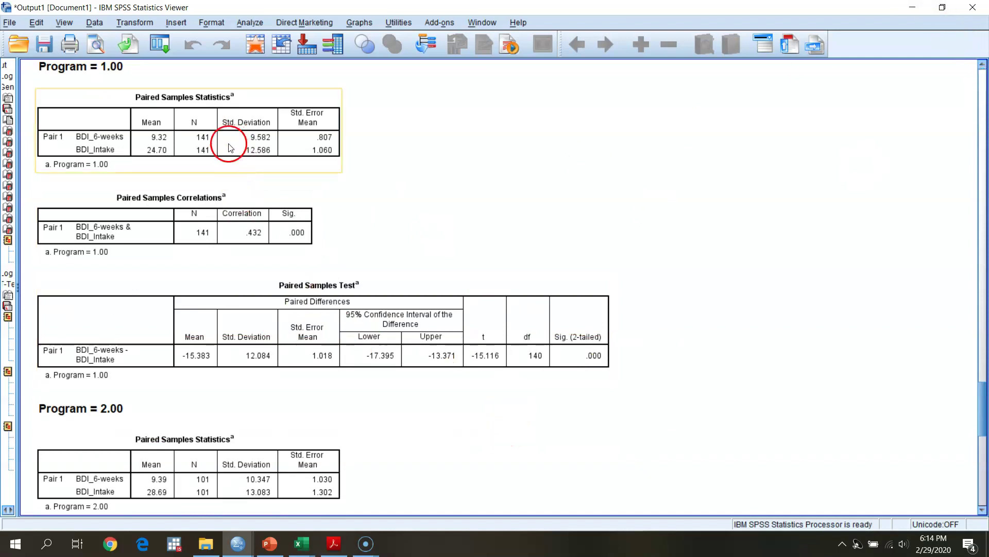
pyautogui.click(337, 290)
pyautogui.click(667, 117)
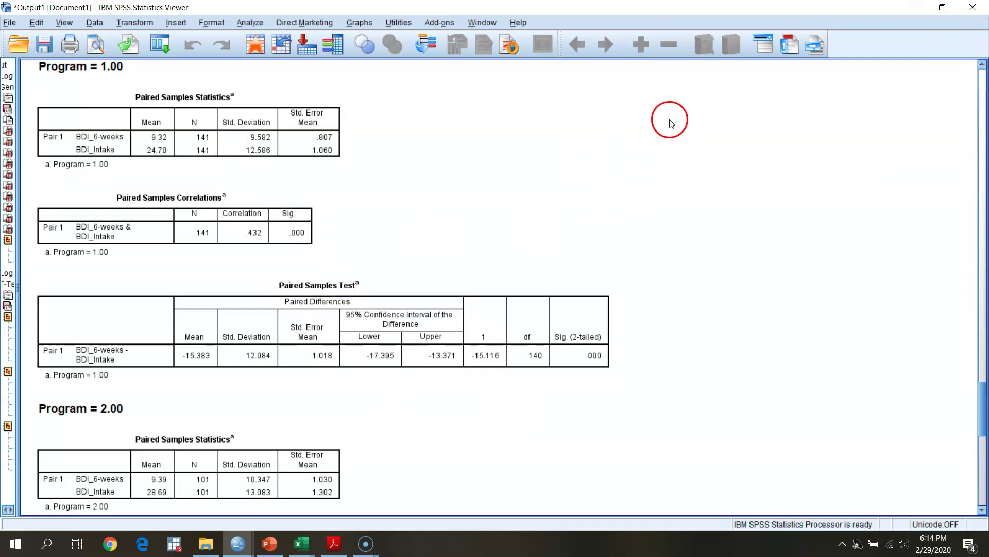
# Restore the SPSS output window to its smaller size, bring it in front of the Syntax Editor and show the Program 1 T-Test results
pyautogui.click(940, 8)
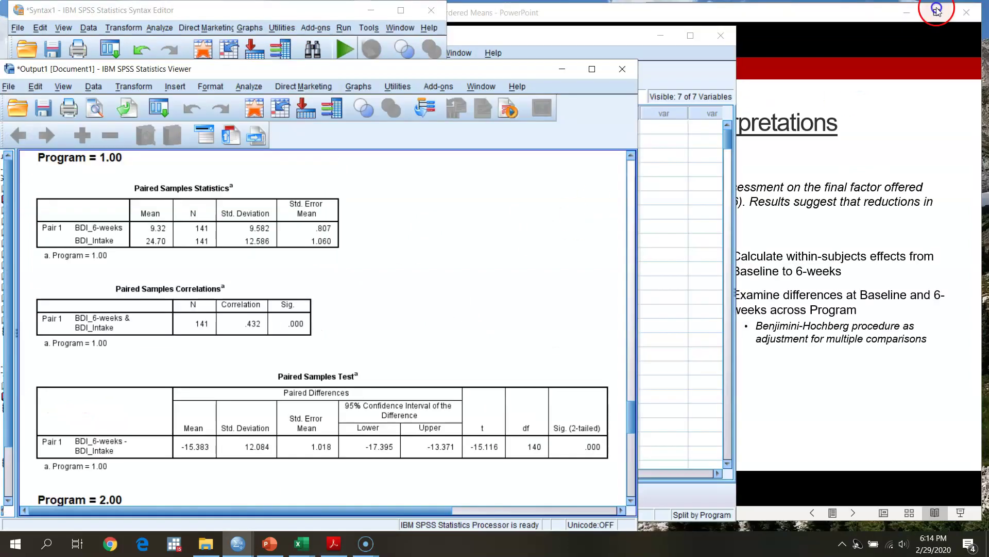
pyautogui.click(313, 48)
pyautogui.click(287, 225)
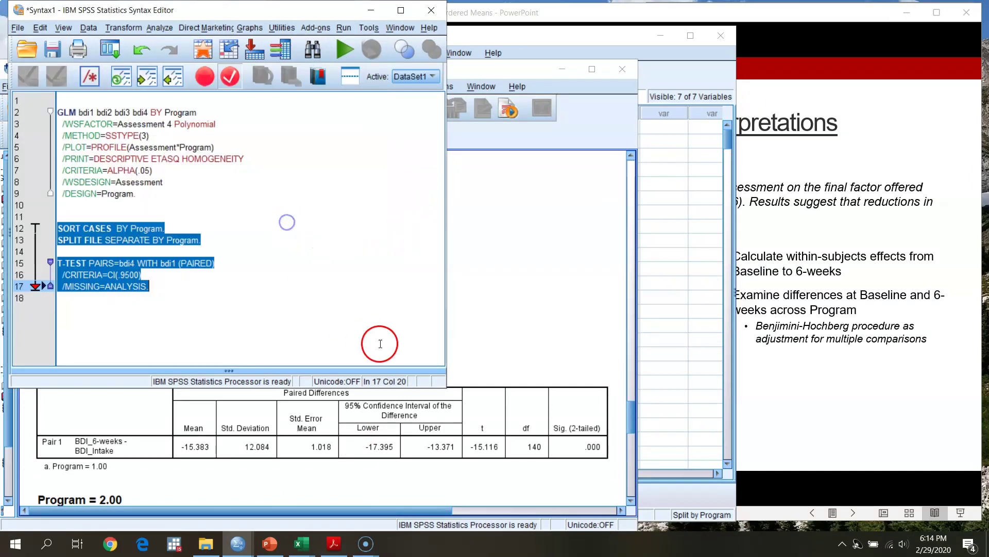
pyautogui.click(490, 325)
pyautogui.doubleClick(500, 60)
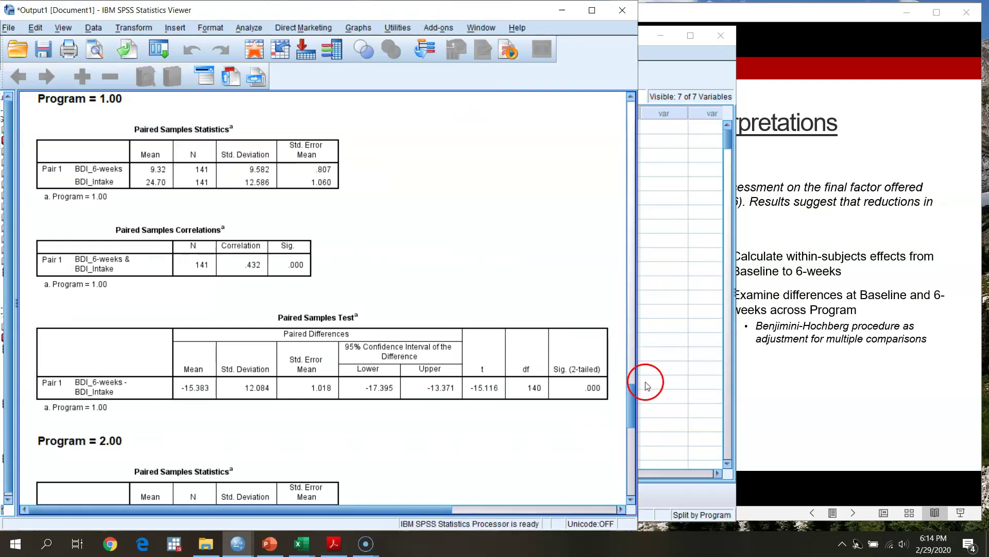
pyautogui.moveTo(633, 418); pyautogui.dragTo(640, 415)
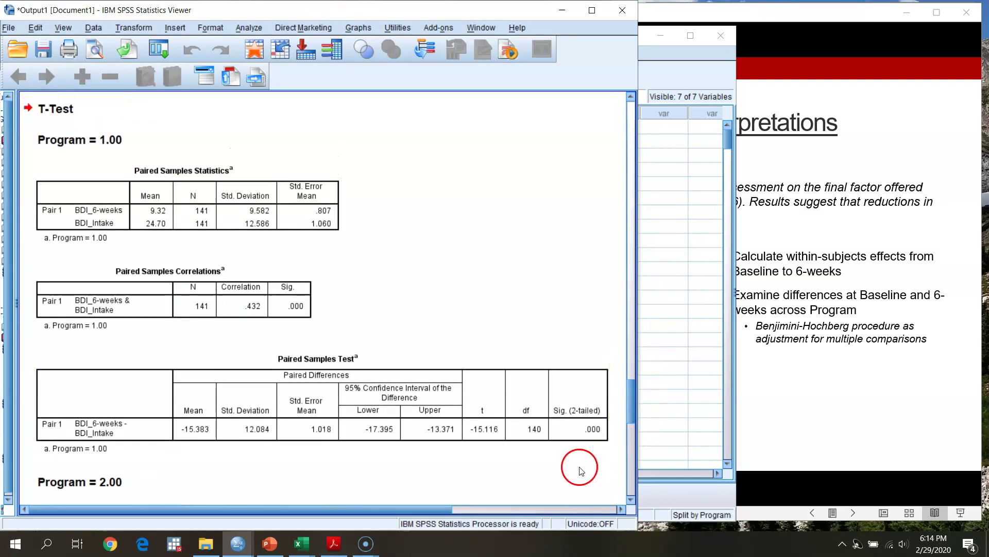
# Switch to the PowerPoint slide show, advance to the handwritten effect-size calculations on slide 3, and place its window beside the SPSS output
pyautogui.click(814, 400)
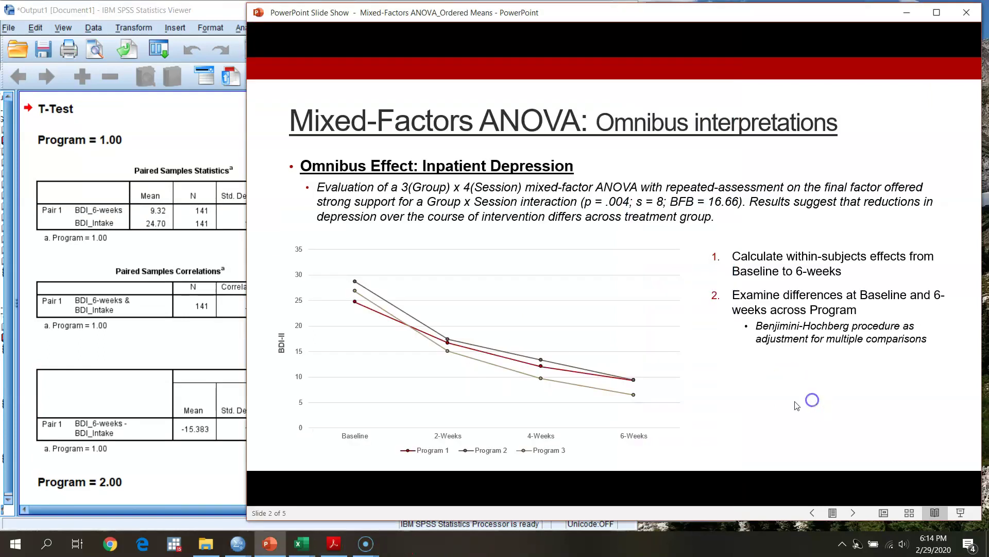
pyautogui.click(759, 410)
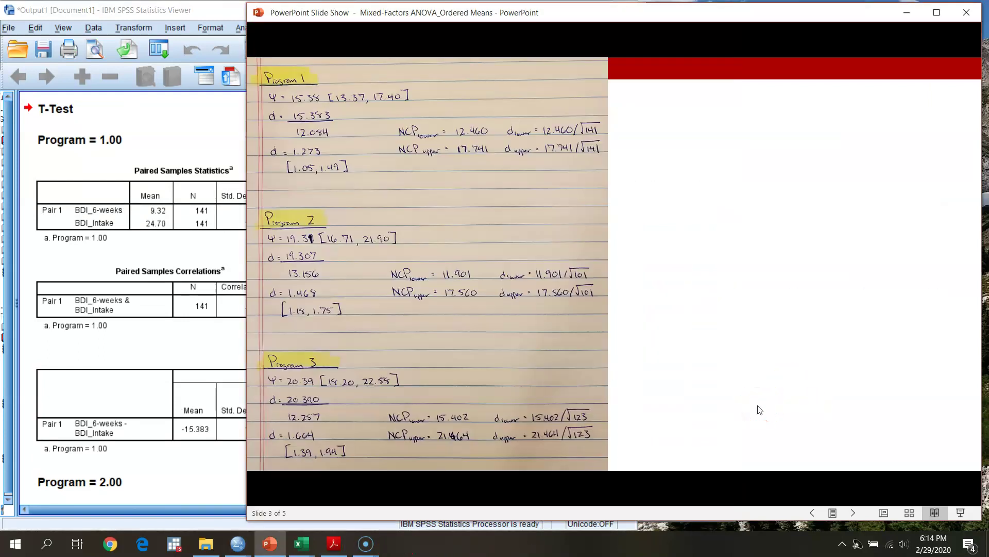
pyautogui.moveTo(528, 11); pyautogui.dragTo(845, 27)
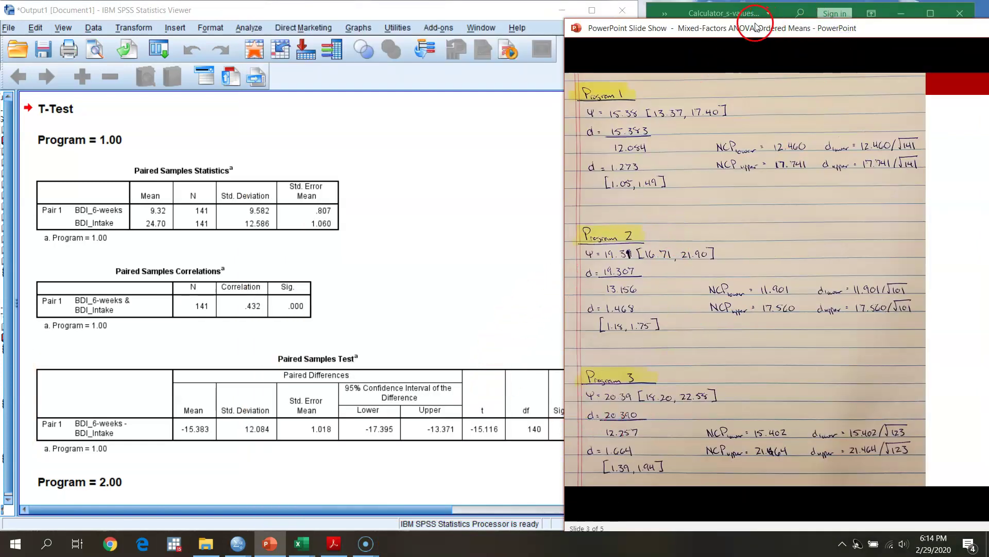
pyautogui.moveTo(749, 30); pyautogui.dragTo(786, 5)
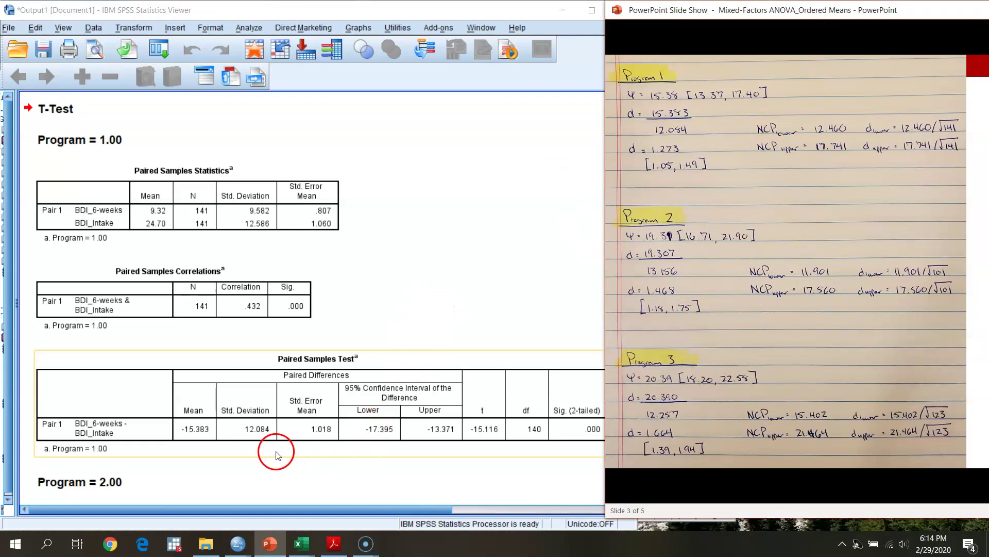
# Bring the SPSS output forward and examine the mean difference and 95% confidence limits in Program 1's Paired Samples Test table
pyautogui.click(442, 12)
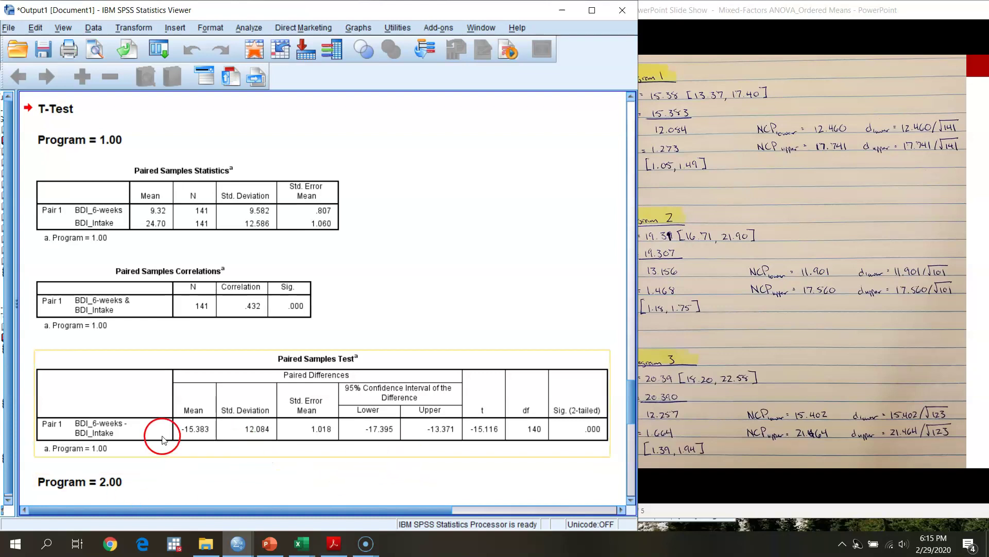
pyautogui.click(113, 482)
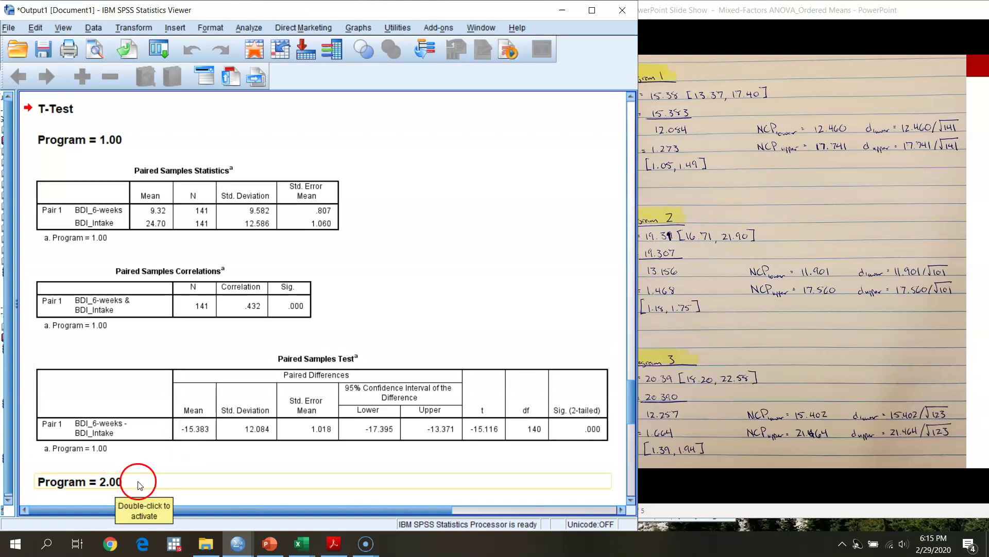
pyautogui.click(192, 437)
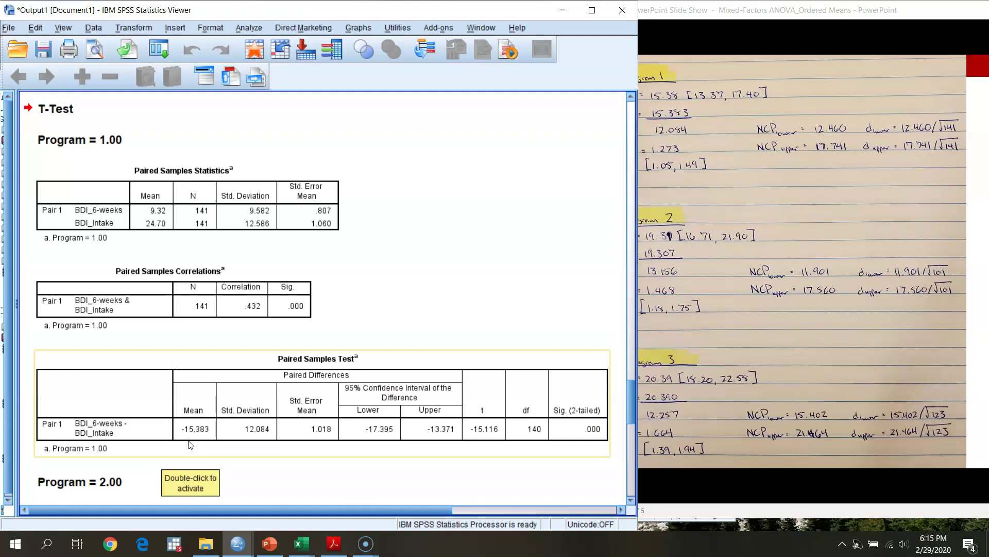
pyautogui.click(452, 431)
pyautogui.click(260, 467)
pyautogui.click(194, 440)
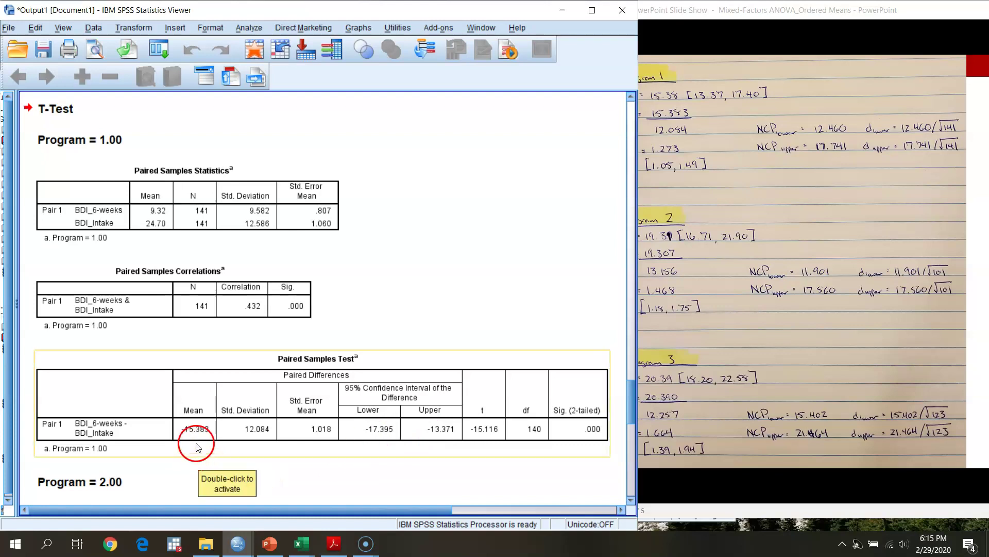
pyautogui.click(197, 443)
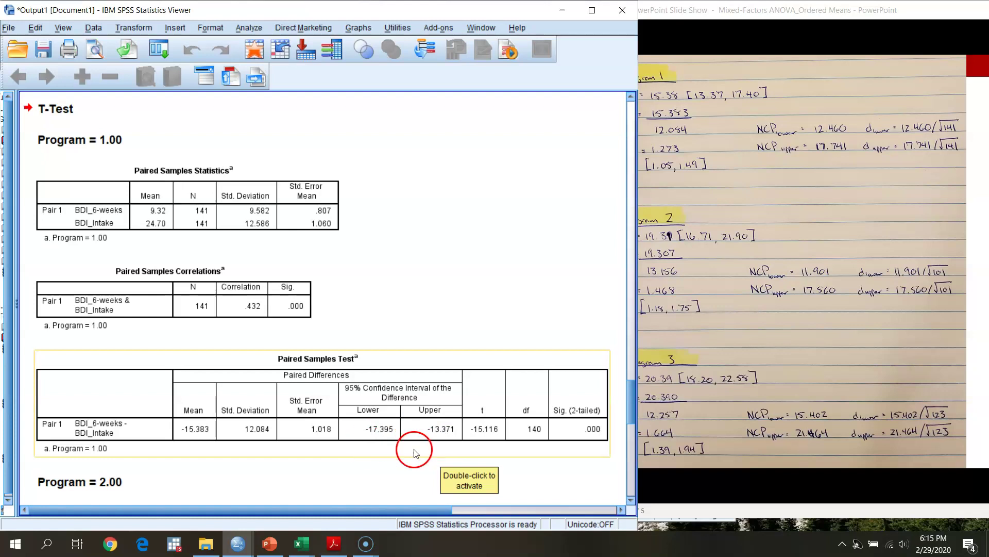
pyautogui.click(395, 482)
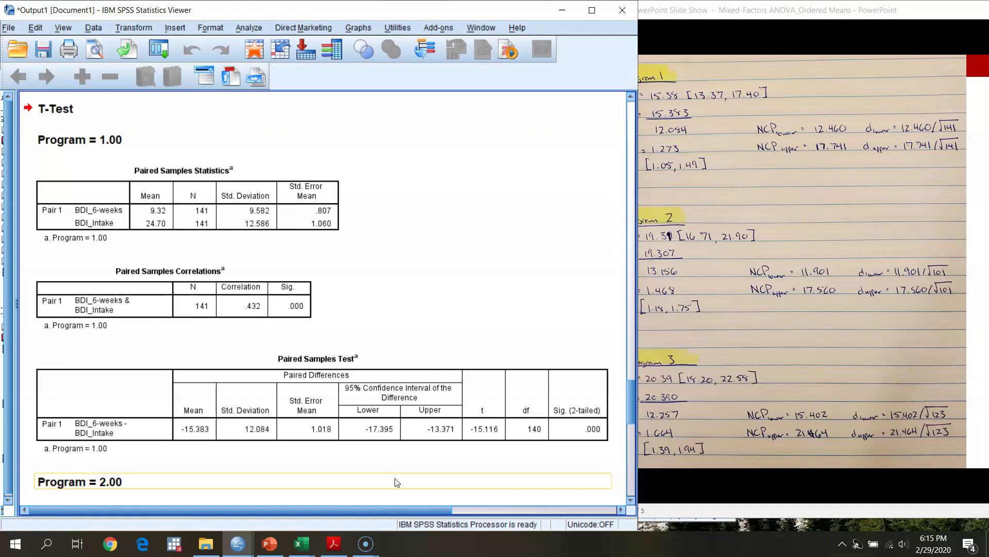
pyautogui.click(403, 454)
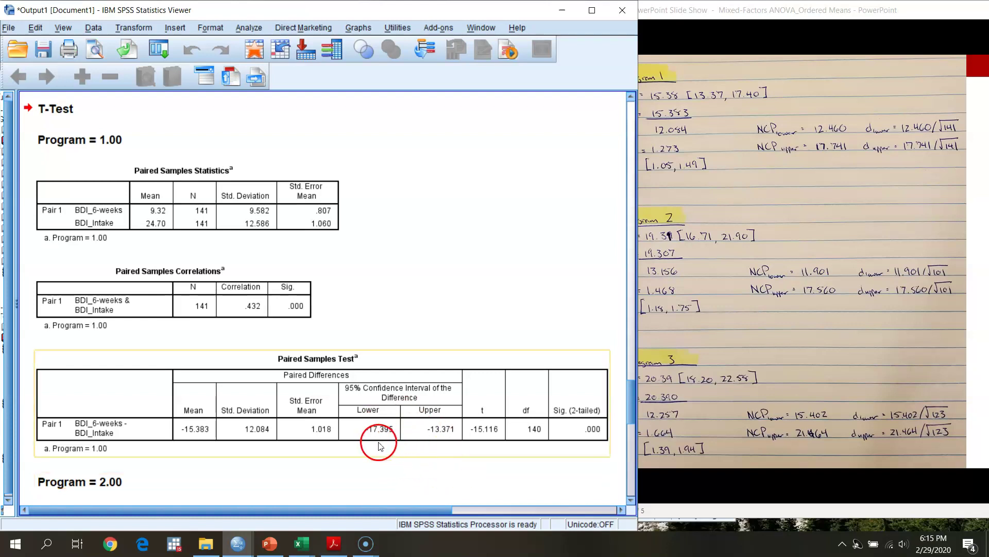
pyautogui.click(841, 270)
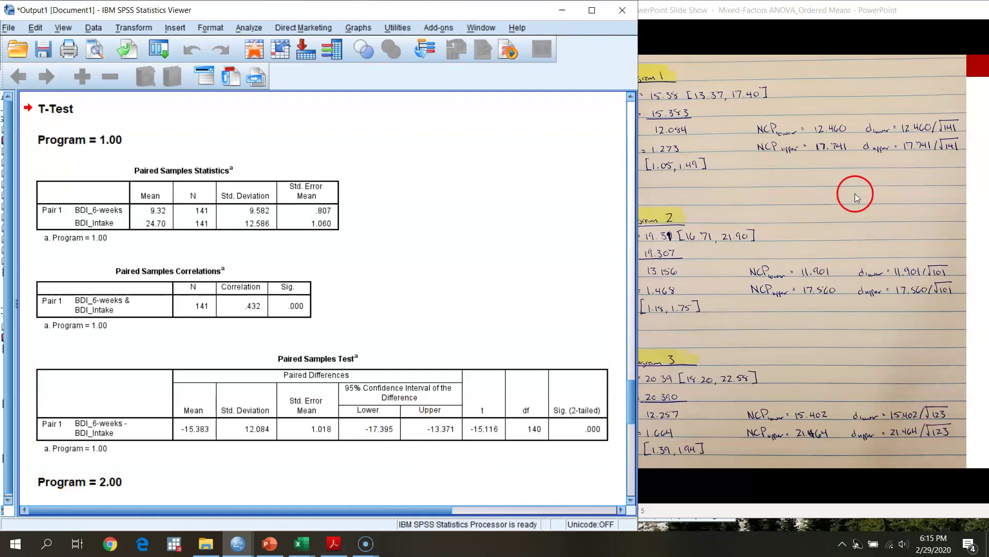
# Bring the handwritten calculations forward and compare the Program 1 mean difference, confidence interval and d with the SPSS paired-samples tables
pyautogui.click(871, 11)
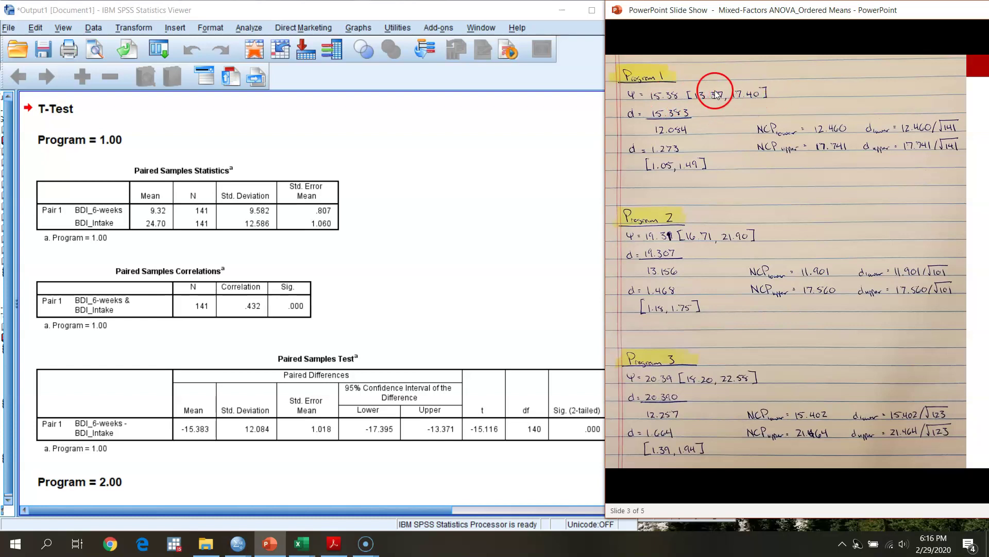
pyautogui.click(369, 412)
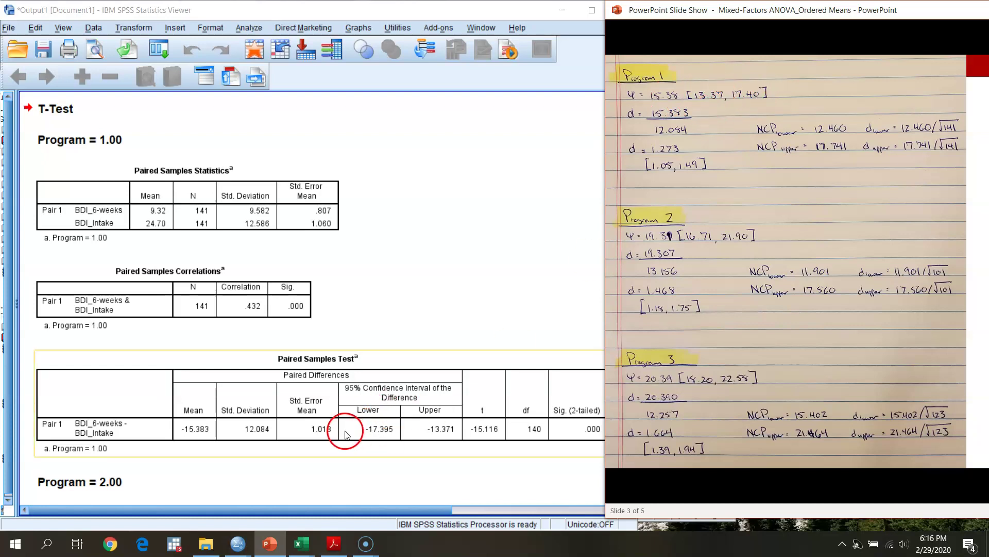
pyautogui.click(523, 205)
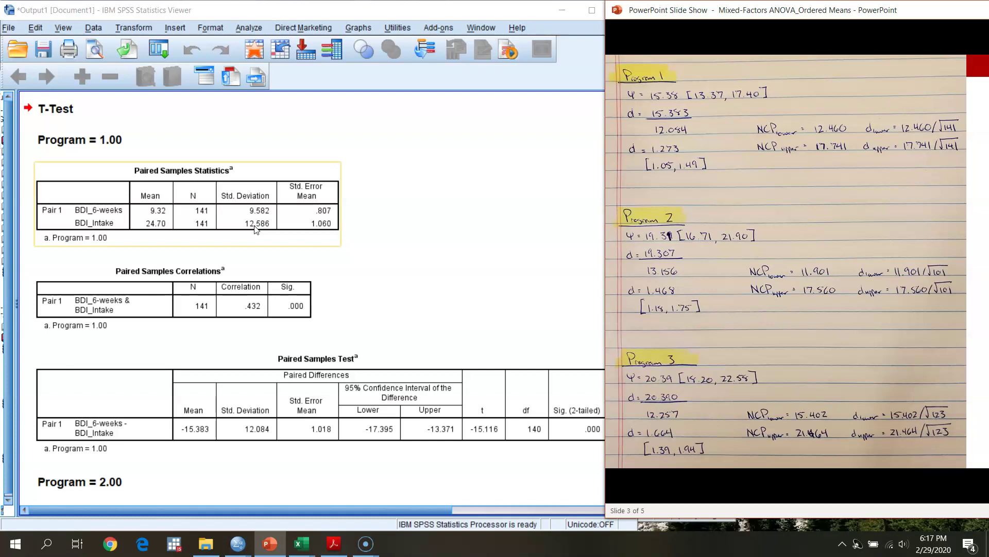
pyautogui.click(196, 439)
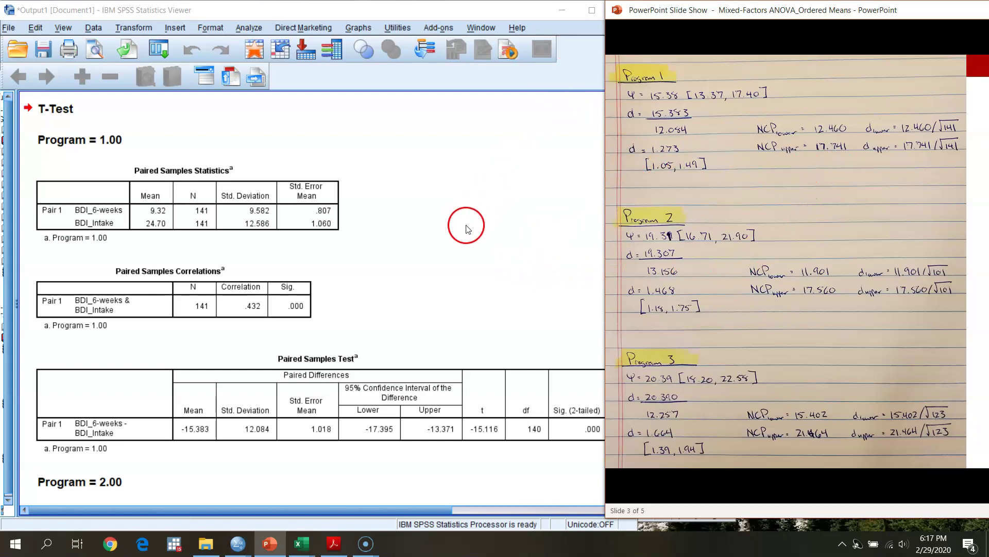
pyautogui.click(507, 431)
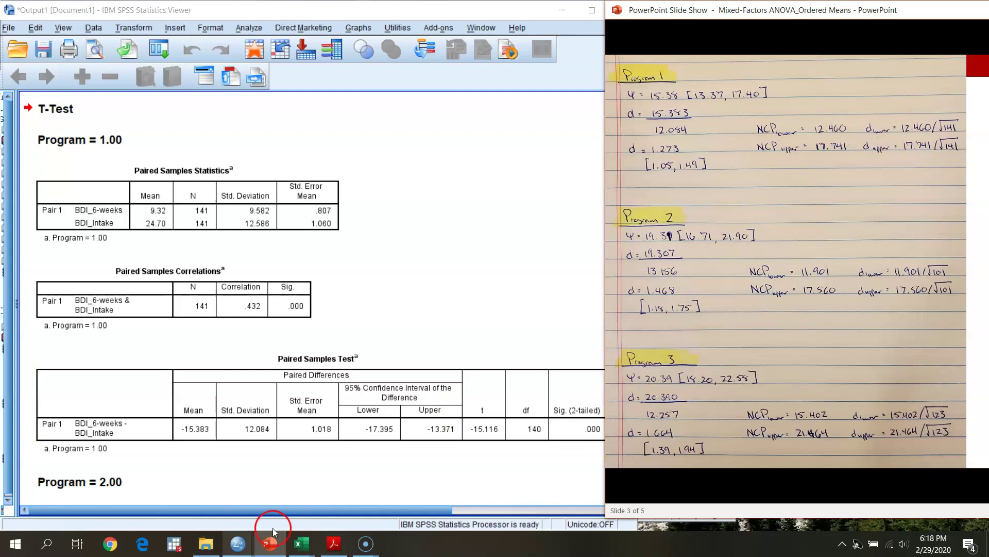
# Rearrange the SPSS windows to uncover the desktop, launch the NDC noncentral distributions calculator, and place it above Program 1's Paired Samples Test table
pyautogui.moveTo(512, 9); pyautogui.dragTo(593, 8)
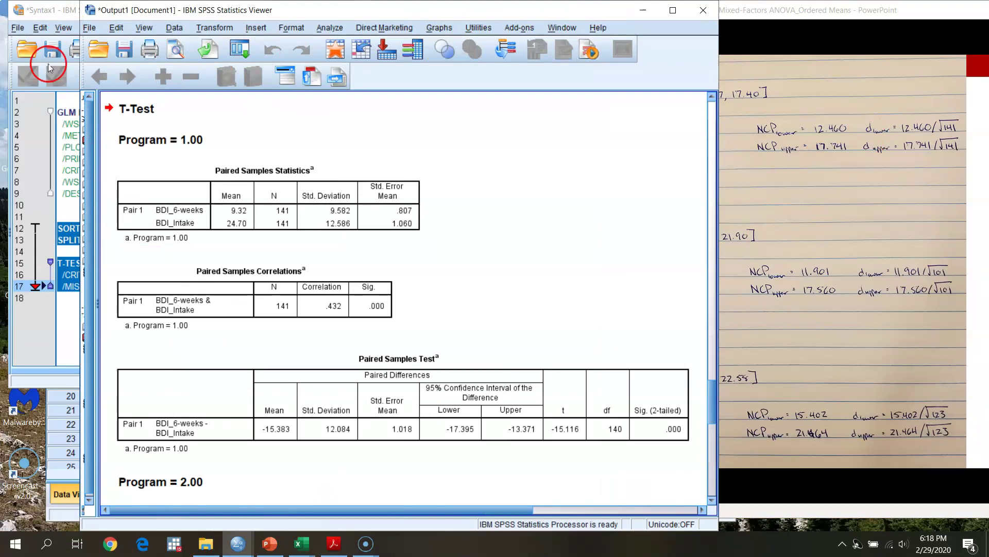
pyautogui.moveTo(60, 6); pyautogui.dragTo(106, 6)
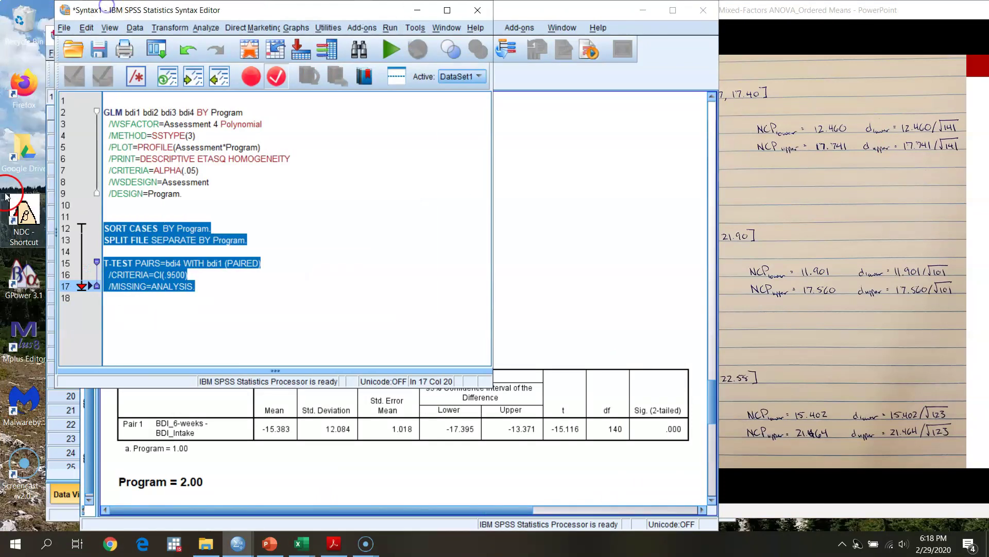
pyautogui.doubleClick(30, 230)
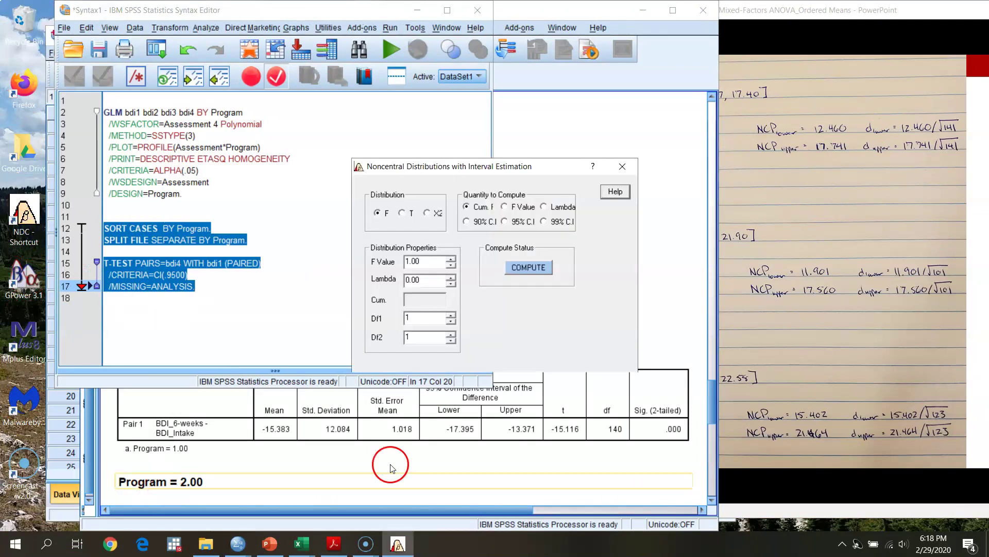
pyautogui.moveTo(379, 10); pyautogui.dragTo(330, 10)
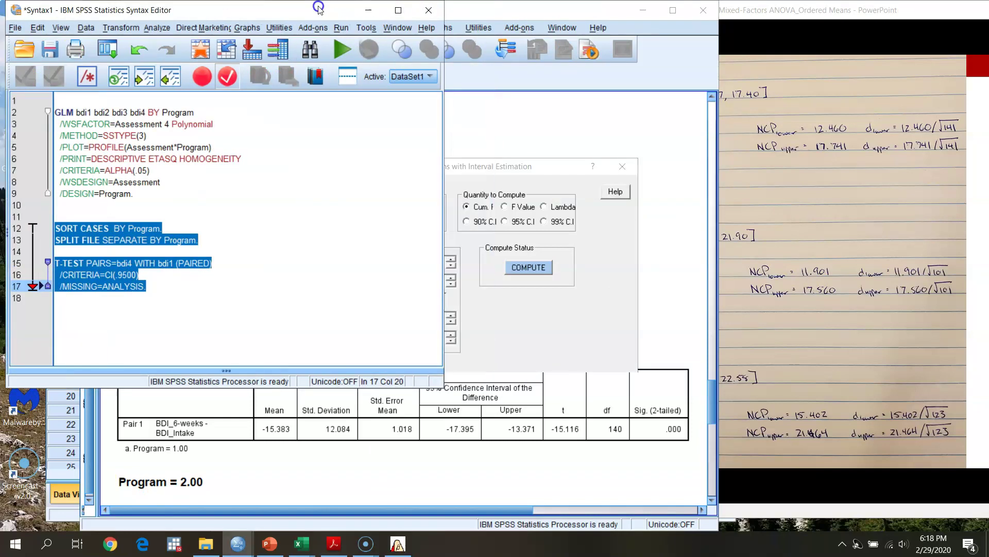
pyautogui.click(537, 11)
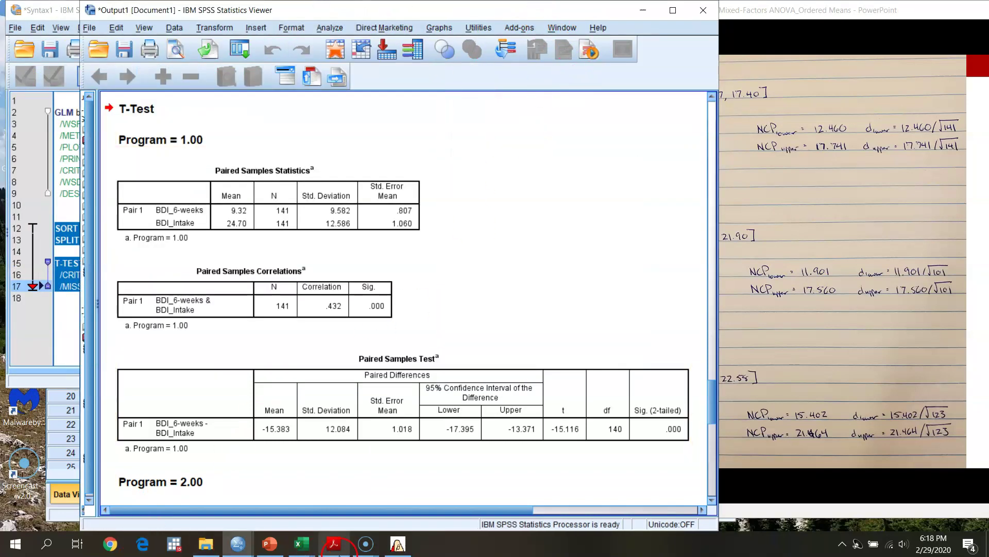
pyautogui.click(398, 543)
pyautogui.moveTo(513, 167); pyautogui.dragTo(603, 101)
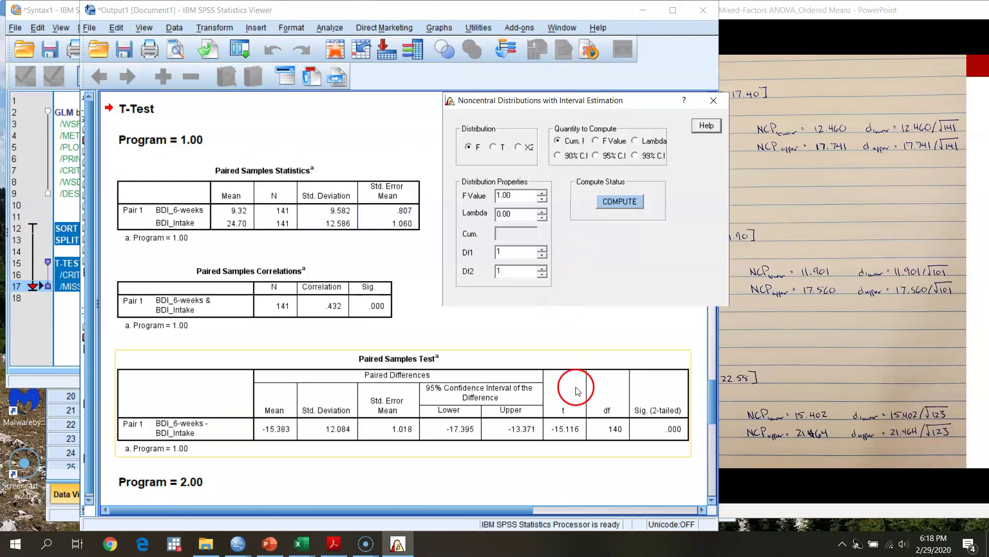
# Compute the 95% confidence limits for delta from the T distribution with a T value of 15.116 and Df of 140
pyautogui.click(603, 155)
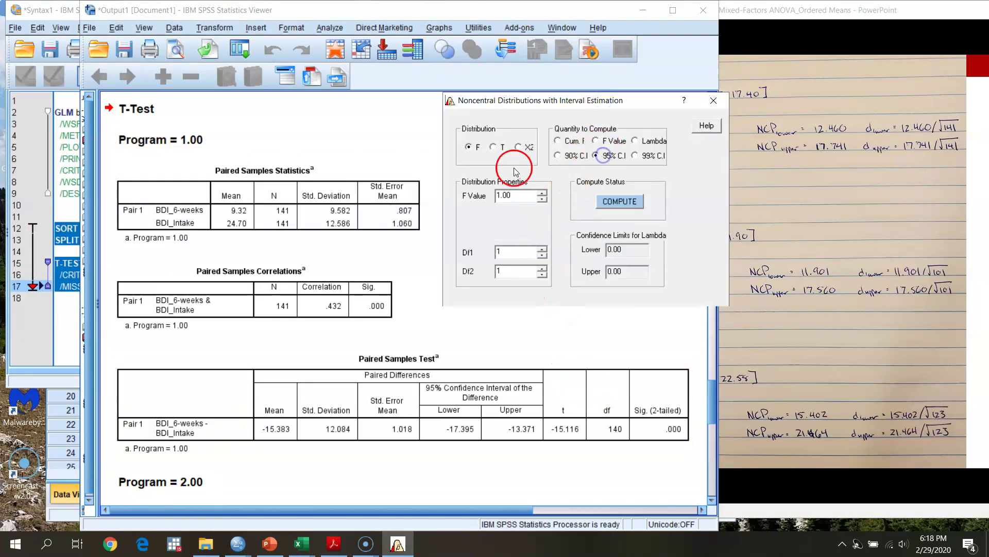
pyautogui.click(496, 147)
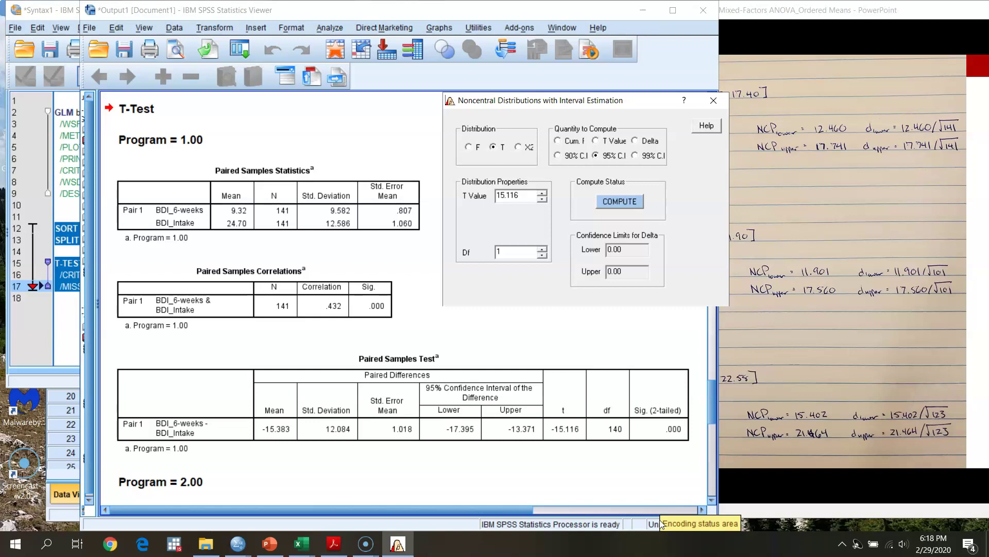
pyautogui.doubleClick(513, 252)
pyautogui.write('1')
pyautogui.click(620, 201)
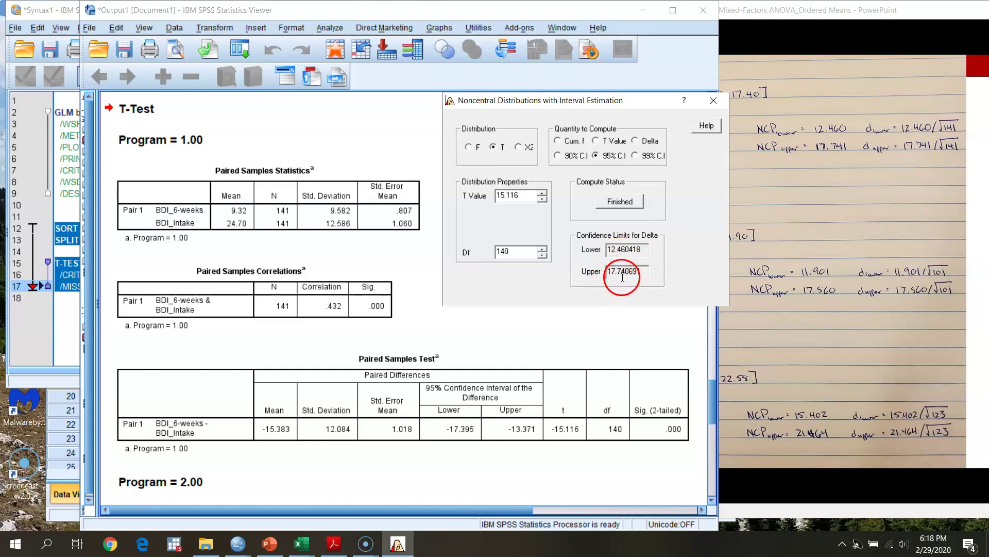
# Compare the calculator's confidence limits for delta with the handwritten Program 1 NCP values and the d limit formulas
pyautogui.moveTo(629, 100); pyautogui.dragTo(608, 99)
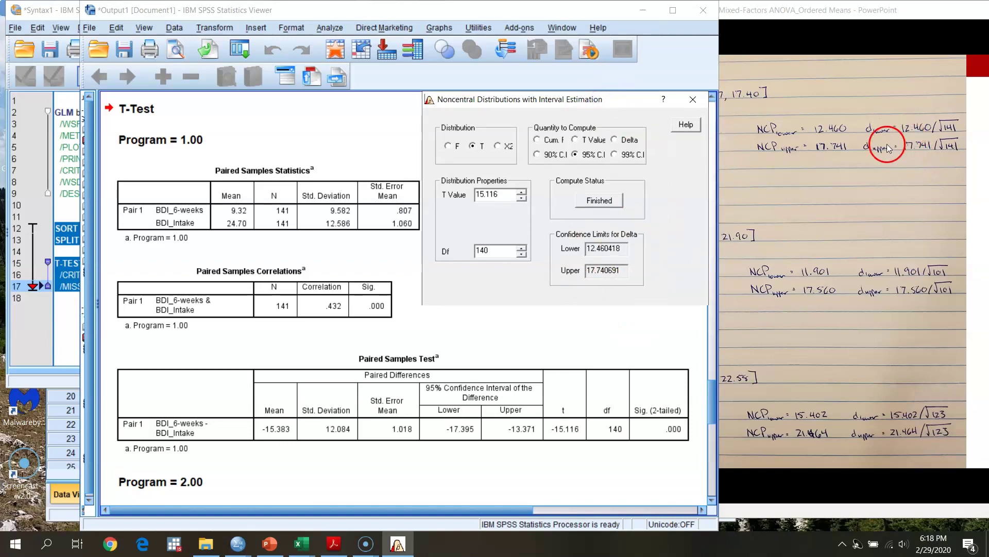
pyautogui.click(876, 9)
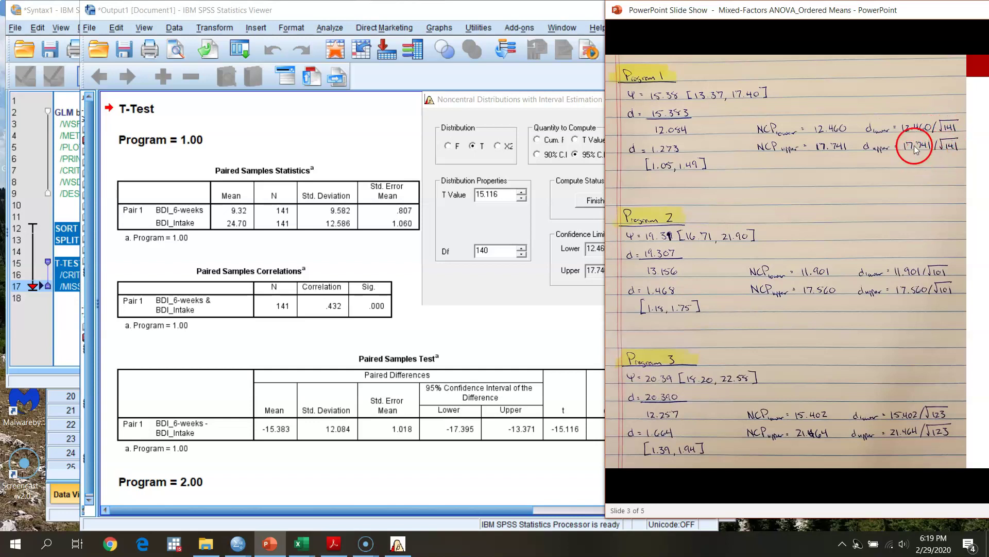
pyautogui.click(525, 287)
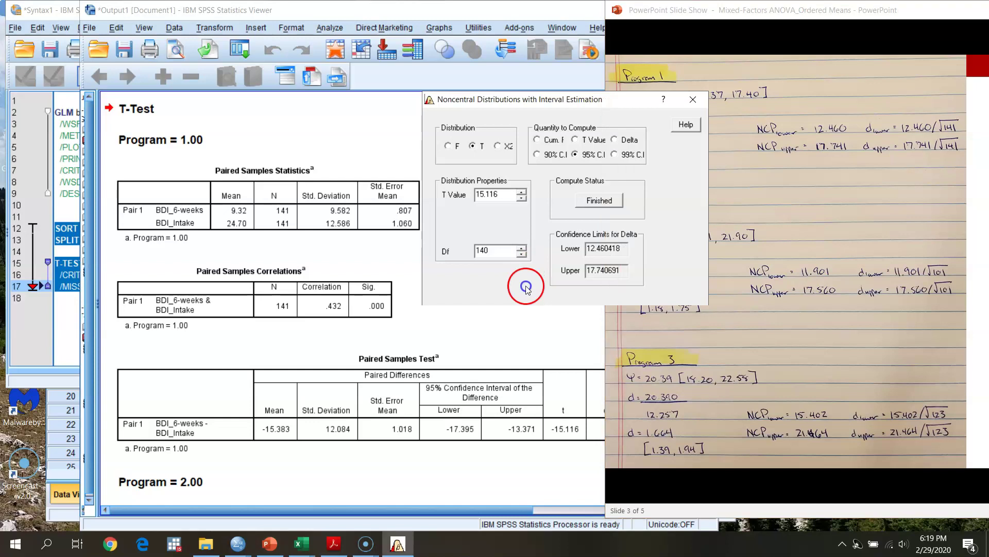
pyautogui.click(857, 177)
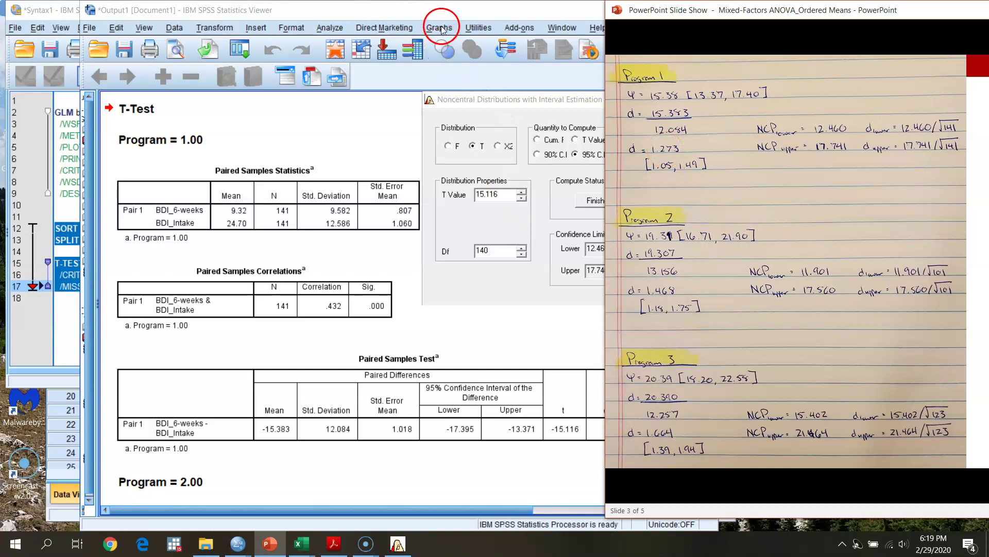
# Move the SPSS output window aside and review the BDI-II line chart by program in the BH 3 x 4 RM ANOVA workbook
pyautogui.moveTo(450, 11); pyautogui.dragTo(373, 8)
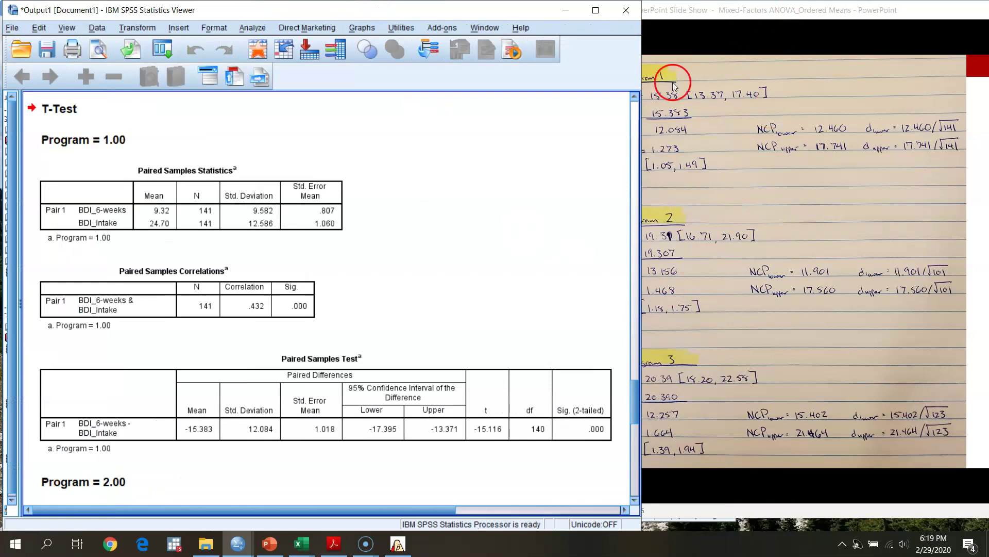
pyautogui.click(299, 542)
pyautogui.click(287, 504)
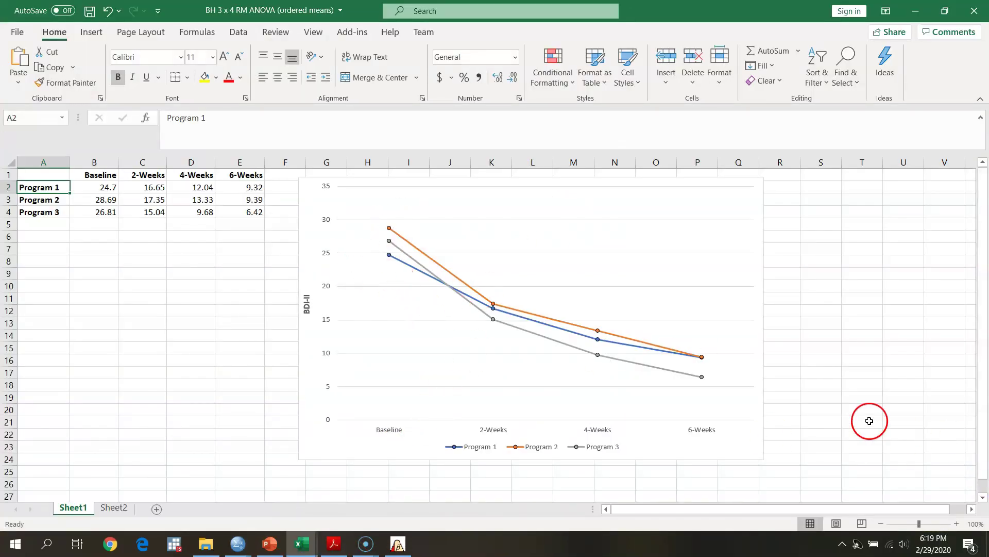
pyautogui.click(916, 16)
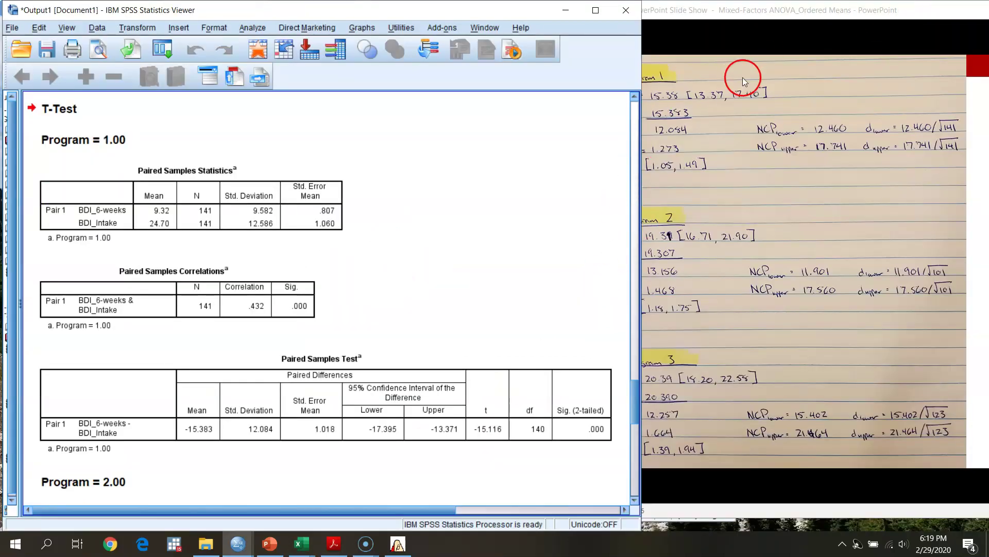
# Bring the handwritten calculations forward and review Program 1's effect size and its confidence interval
pyautogui.click(822, 9)
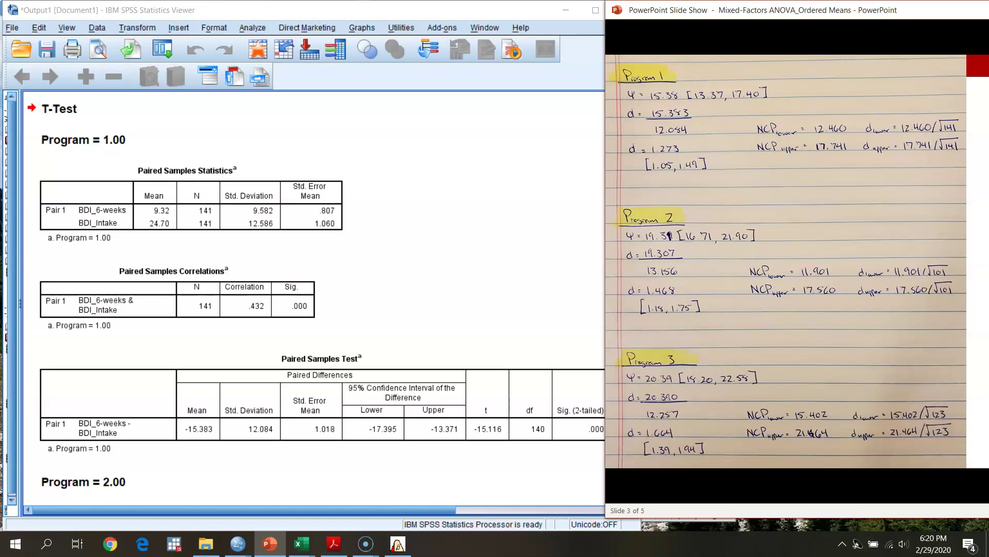
pyautogui.click(917, 143)
pyautogui.click(659, 173)
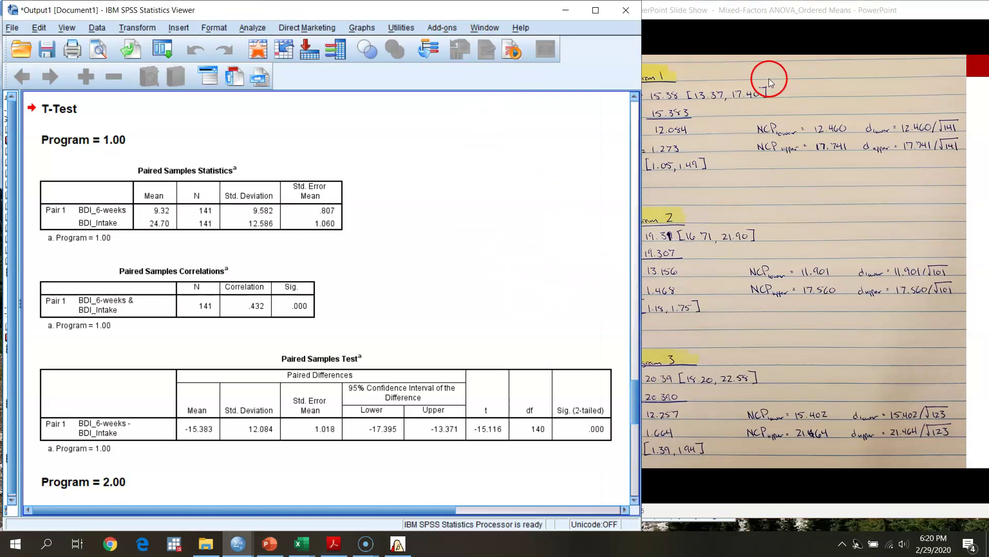
# Arrange the handwritten notes and the SPSS output side by side so neither window covers the other
pyautogui.click(790, 10)
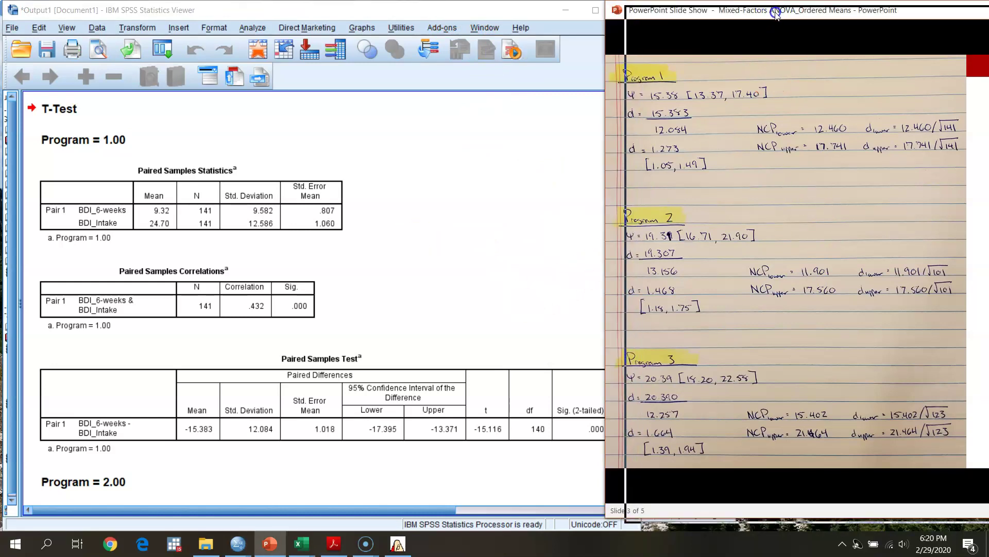
pyautogui.moveTo(790, 10); pyautogui.dragTo(810, 15)
pyautogui.click(485, 316)
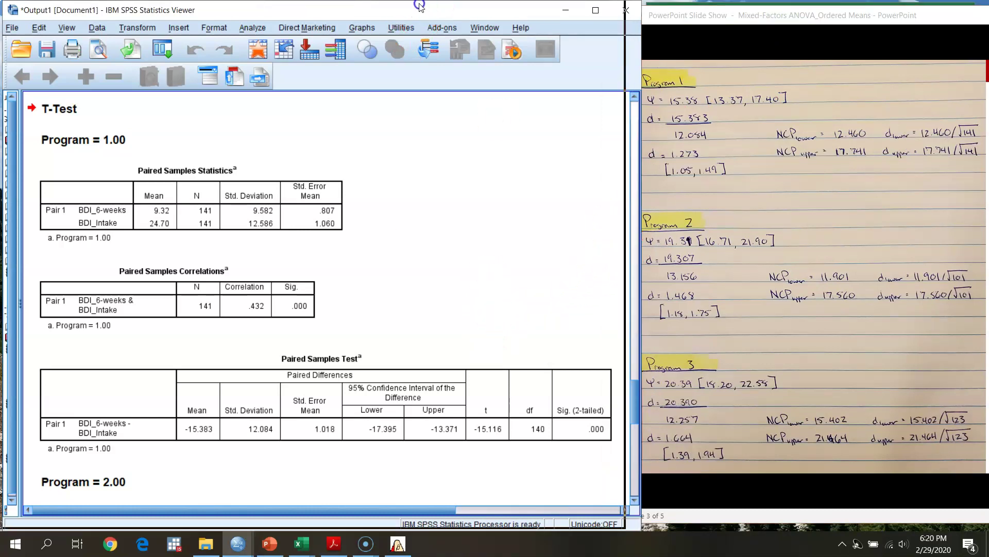
pyautogui.moveTo(435, 6); pyautogui.dragTo(405, 6)
pyautogui.click(436, 9)
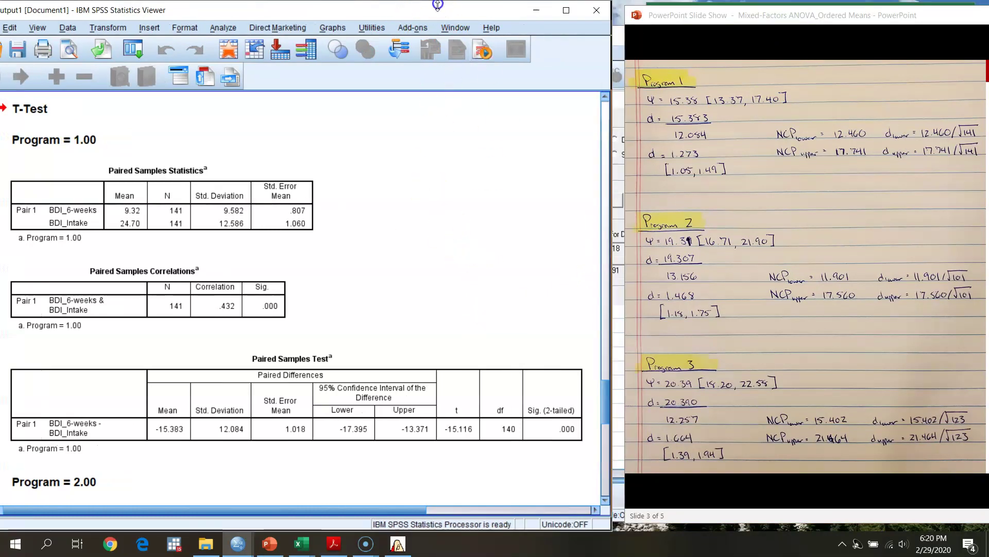
pyautogui.moveTo(349, 10); pyautogui.dragTo(356, 10)
# Compare the mean difference and standard deviation in Program 2's Paired Samples Test table with the handwritten Program 2 calculations
pyautogui.scroll(-10, 325, 281)
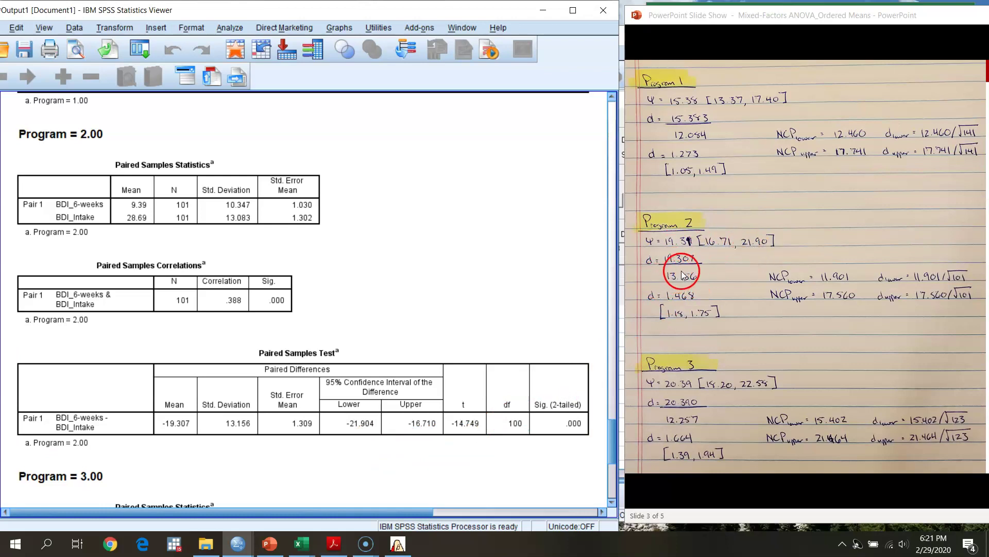
pyautogui.click(292, 407)
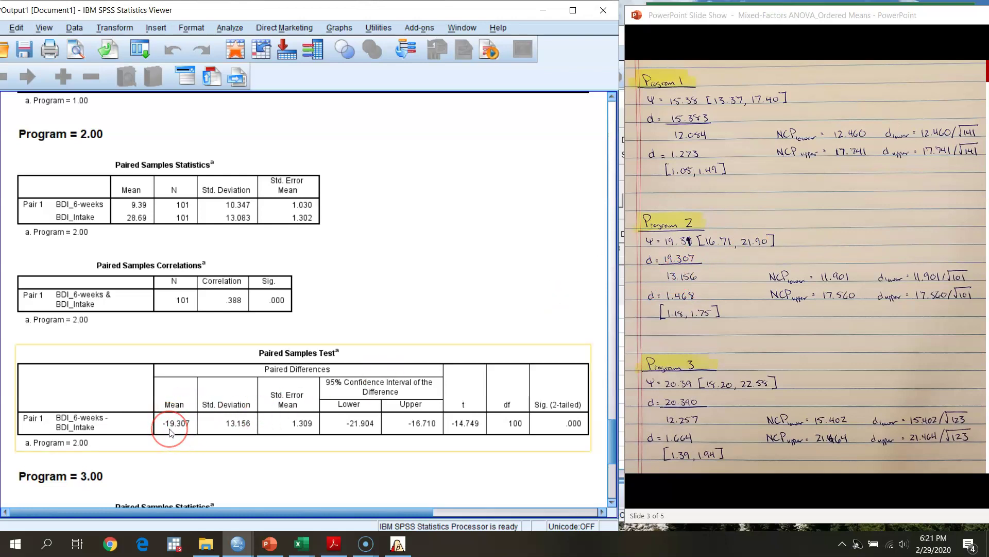
pyautogui.click(242, 426)
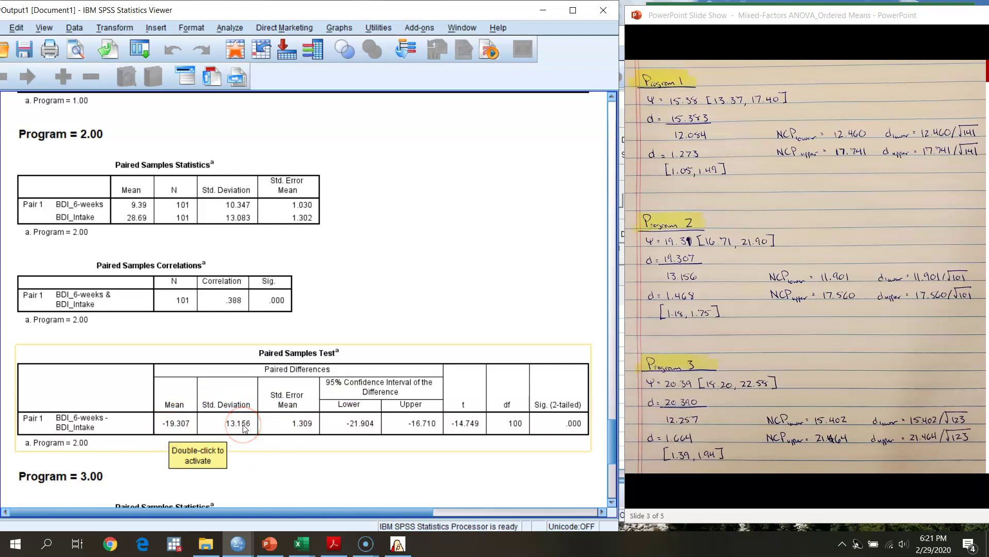
pyautogui.moveTo(641, 389)
pyautogui.mouseDown()
pyautogui.moveTo(678, 343)
pyautogui.moveTo(650, 292)
pyautogui.moveTo(644, 299)
pyautogui.moveTo(670, 305)
pyautogui.mouseUp()
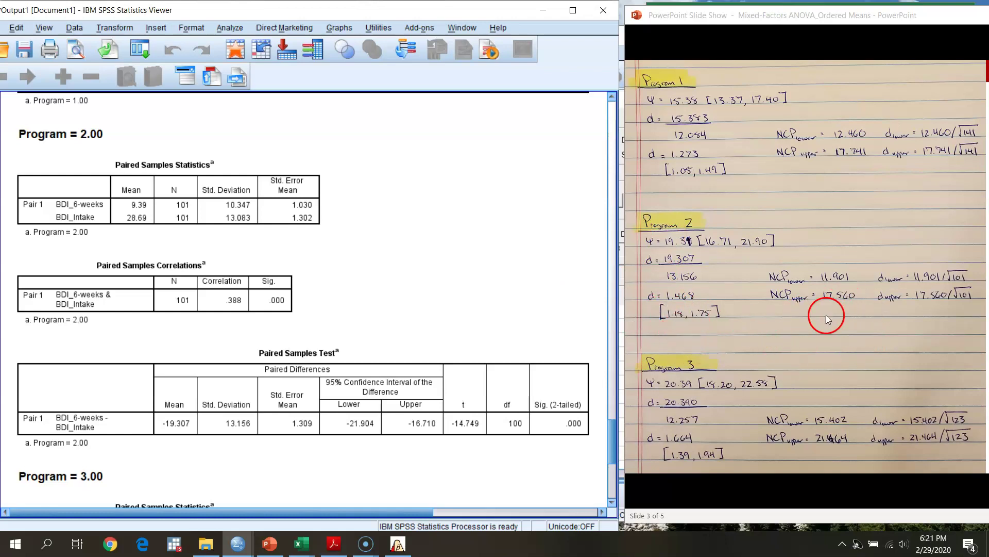
# Compute the 95% confidence limits for delta with a T value of 14.749 and Df of 100, and compare them with the Program 2 notes
pyautogui.click(397, 543)
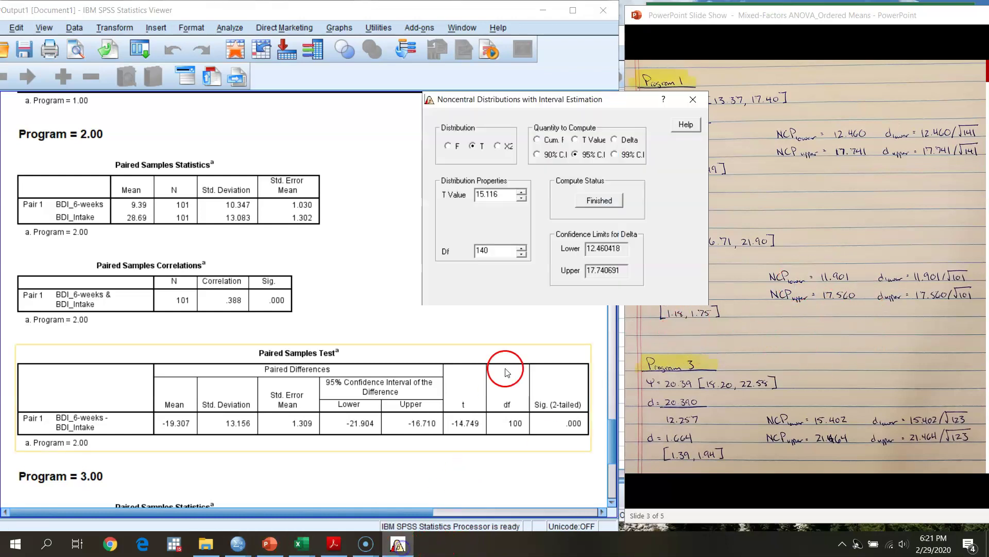
pyautogui.click(507, 198)
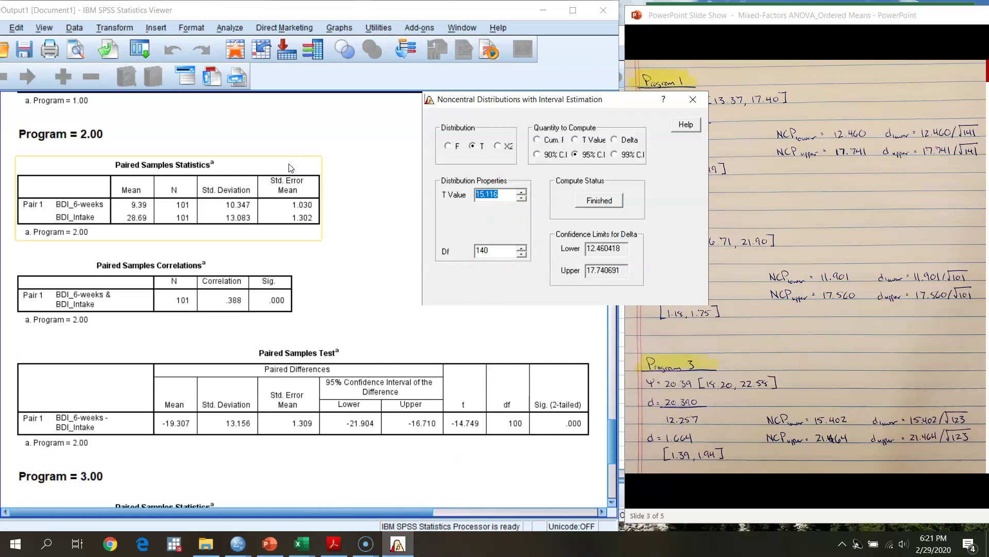
pyautogui.write('14.749')
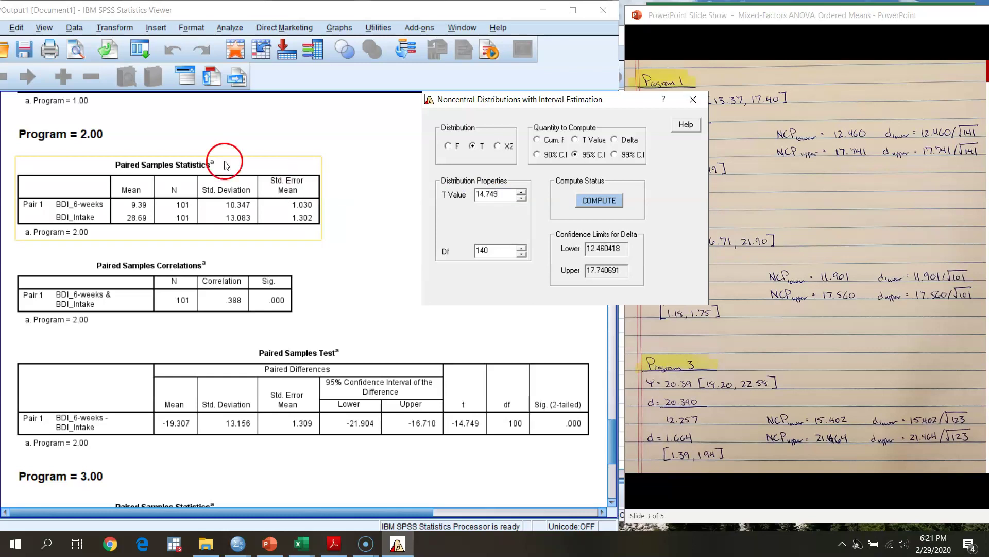
pyautogui.doubleClick(490, 251)
pyautogui.write('100')
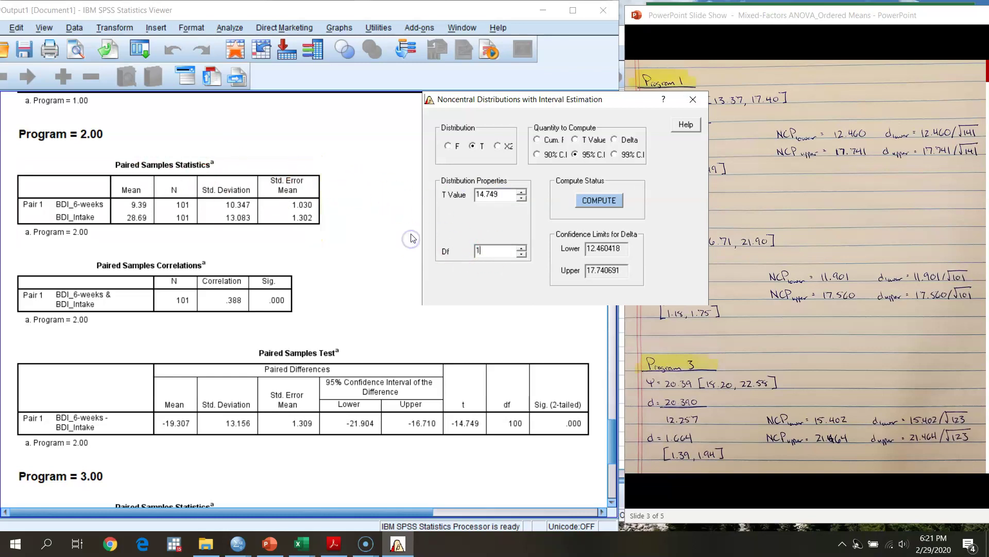
pyautogui.click(602, 202)
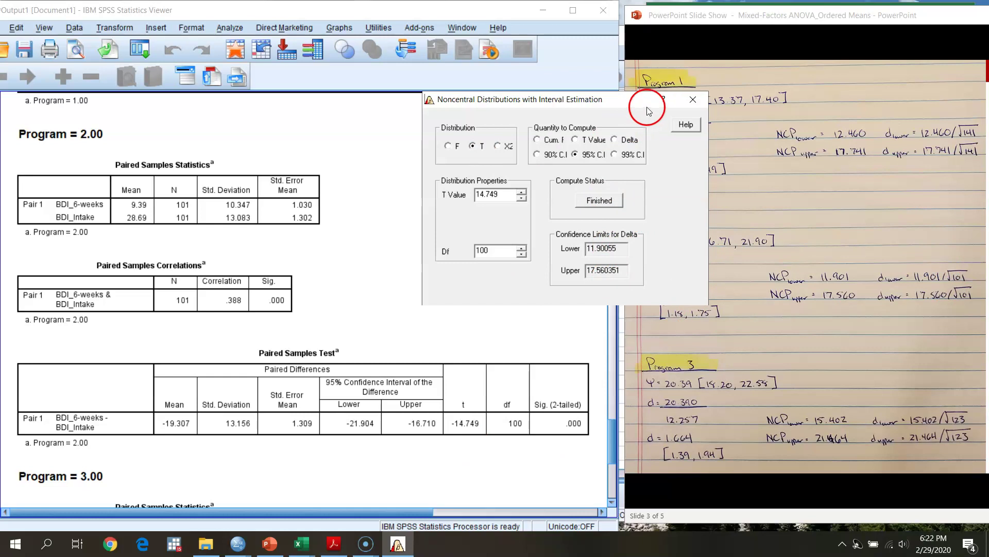
pyautogui.click(793, 15)
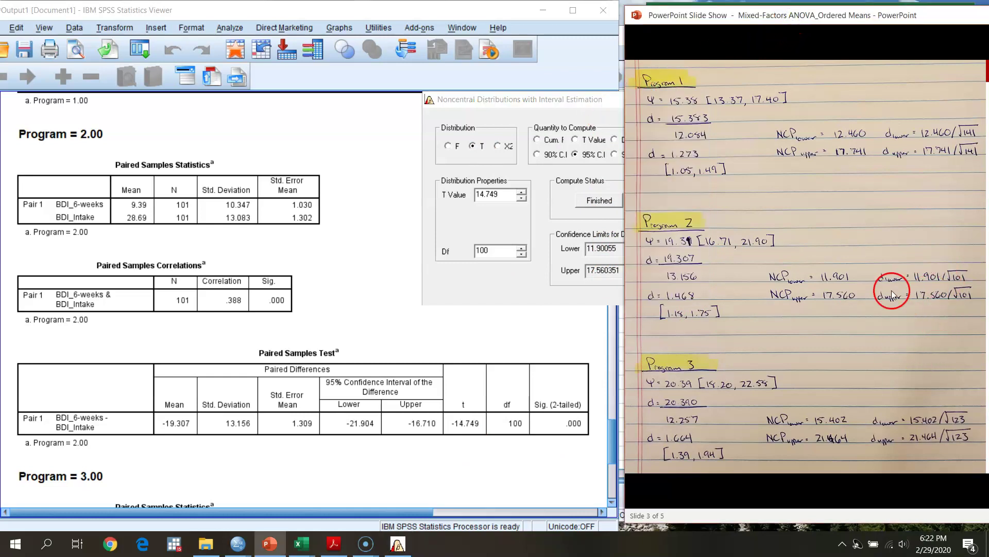
# Compare the mean difference and standard deviation in Program 3's Paired Samples Test table with the handwritten Program 3 effect size calculation
pyautogui.click(503, 7)
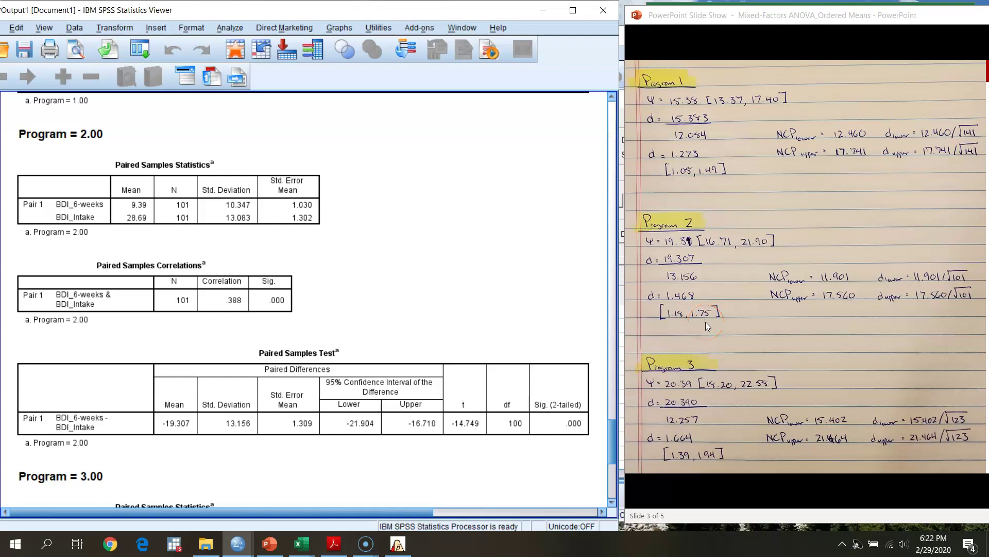
pyautogui.scroll(-5, 551, 284)
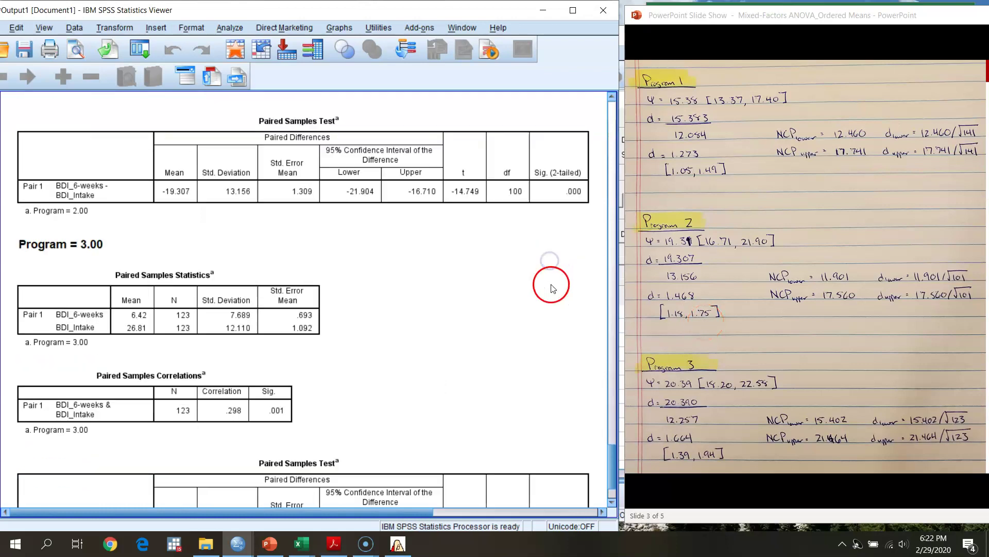
pyautogui.scroll(-1, 550, 289)
pyautogui.click(520, 412)
pyautogui.click(206, 448)
pyautogui.click(171, 453)
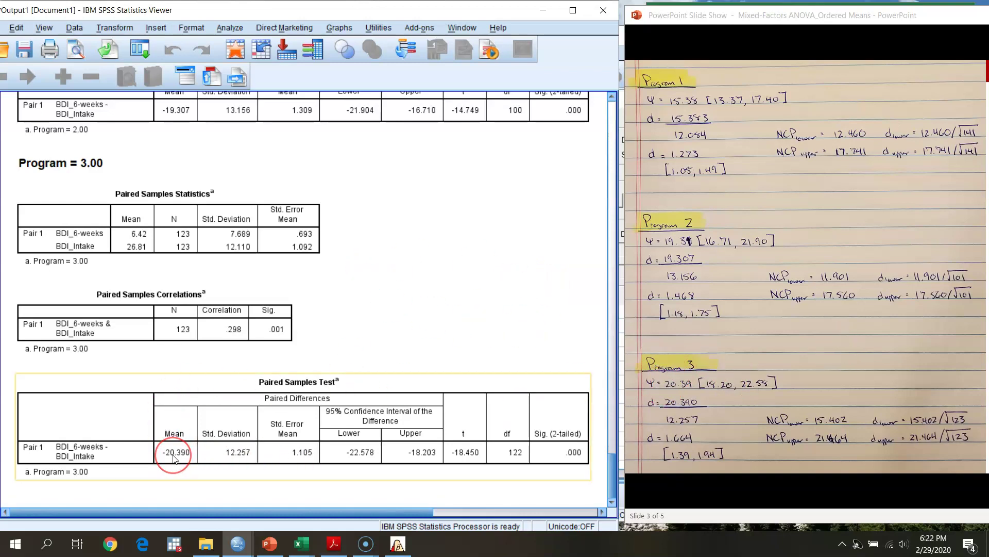
pyautogui.moveTo(258, 453)
pyautogui.mouseDown()
pyautogui.moveTo(175, 454)
pyautogui.moveTo(241, 457)
pyautogui.mouseUp()
pyautogui.click(755, 259)
pyautogui.moveTo(756, 259)
pyautogui.mouseDown()
pyautogui.moveTo(661, 305)
pyautogui.moveTo(726, 380)
pyautogui.mouseUp()
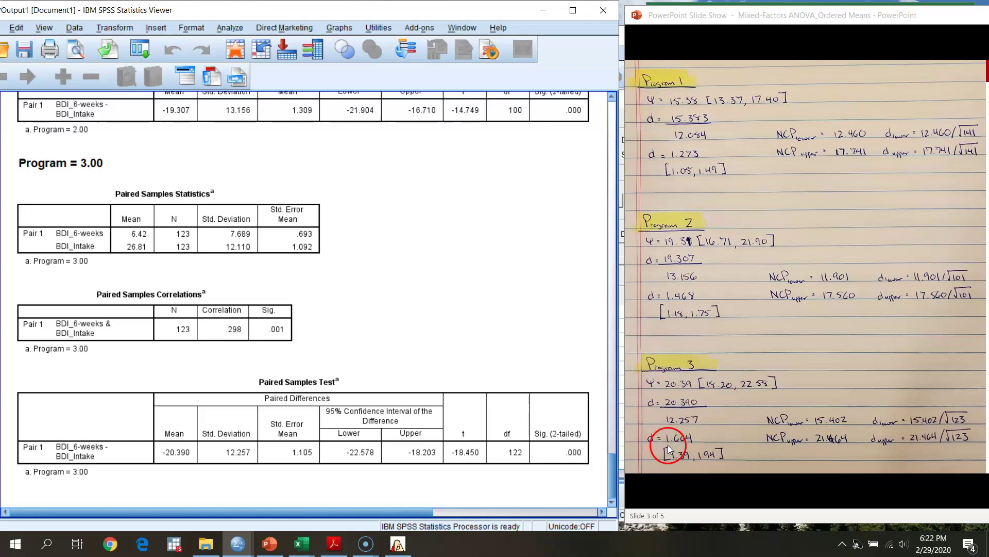
pyautogui.moveTo(668, 444)
pyautogui.mouseDown()
pyautogui.moveTo(641, 470)
pyautogui.moveTo(897, 415)
pyautogui.moveTo(897, 432)
pyautogui.mouseUp()
pyautogui.click(700, 443)
# Call up the noncentral calculator briefly, and review Program 3's handwritten NCP values and confidence interval for d
pyautogui.click(399, 545)
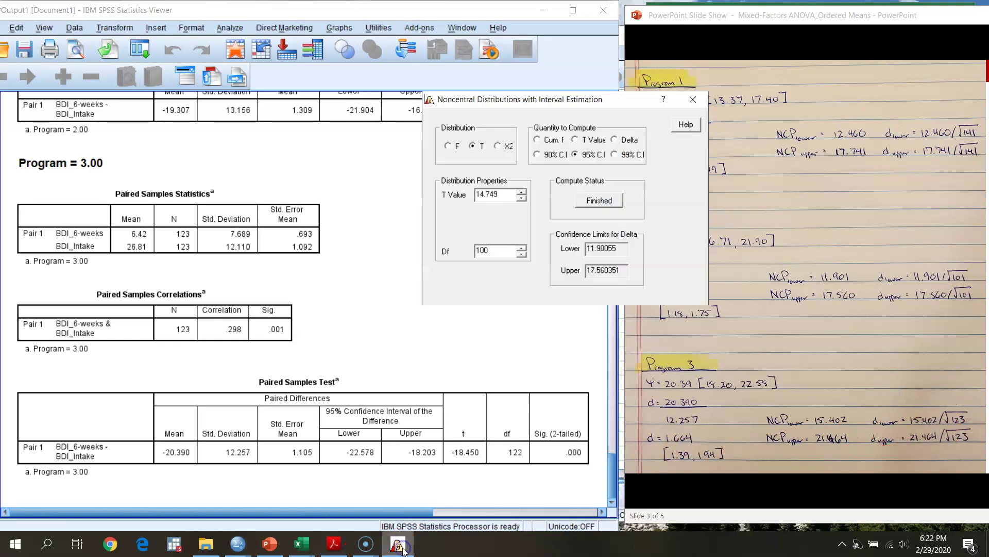
pyautogui.click(647, 146)
pyautogui.moveTo(647, 146)
pyautogui.mouseDown()
pyautogui.moveTo(533, 169)
pyautogui.moveTo(685, 448)
pyautogui.moveTo(850, 50)
pyautogui.moveTo(824, 15)
pyautogui.mouseUp()
pyautogui.click(824, 16)
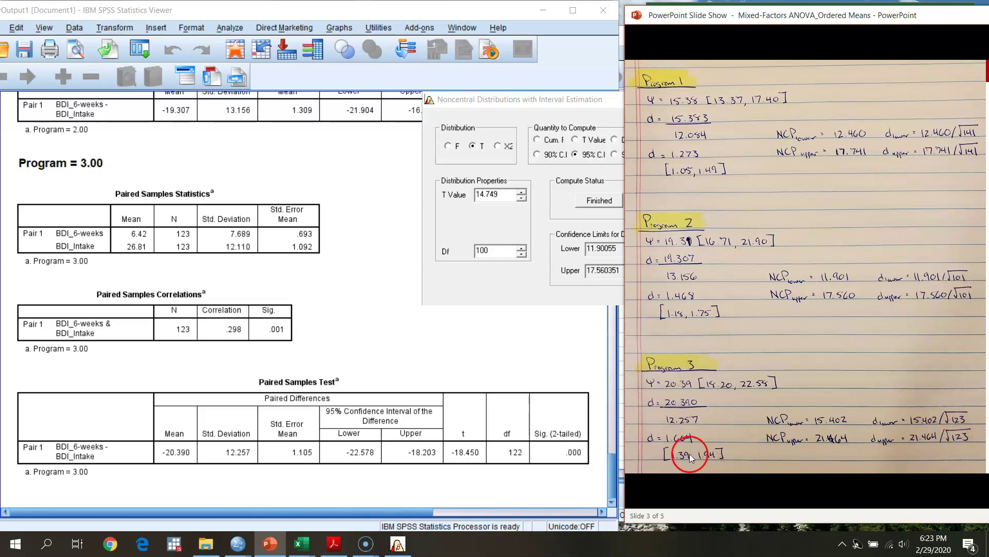
# Examine the Assessment * Program interaction in the Tests of Within-Subjects Effects table, and return to the handwritten effect sizes
pyautogui.click(487, 8)
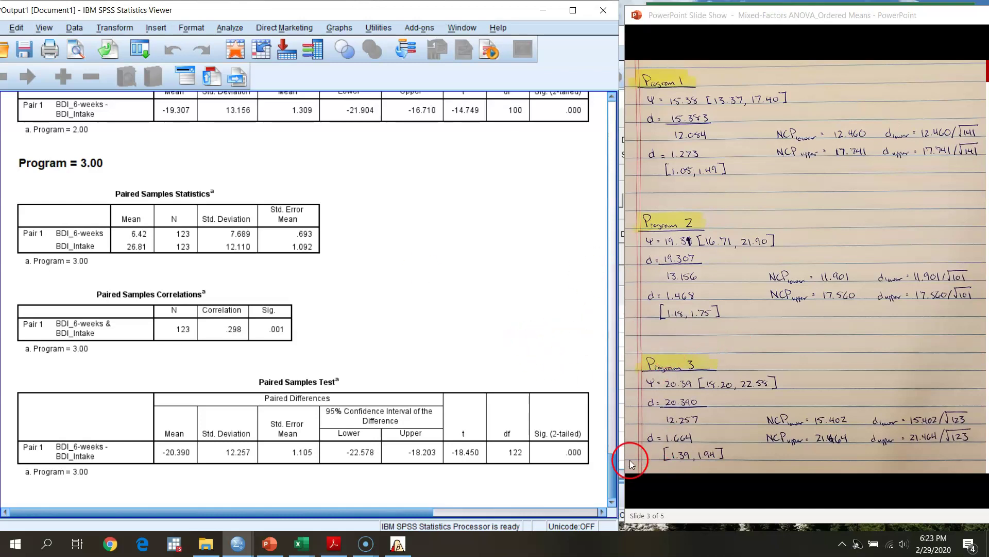
pyautogui.moveTo(612, 484); pyautogui.dragTo(666, 278)
pyautogui.click(341, 357)
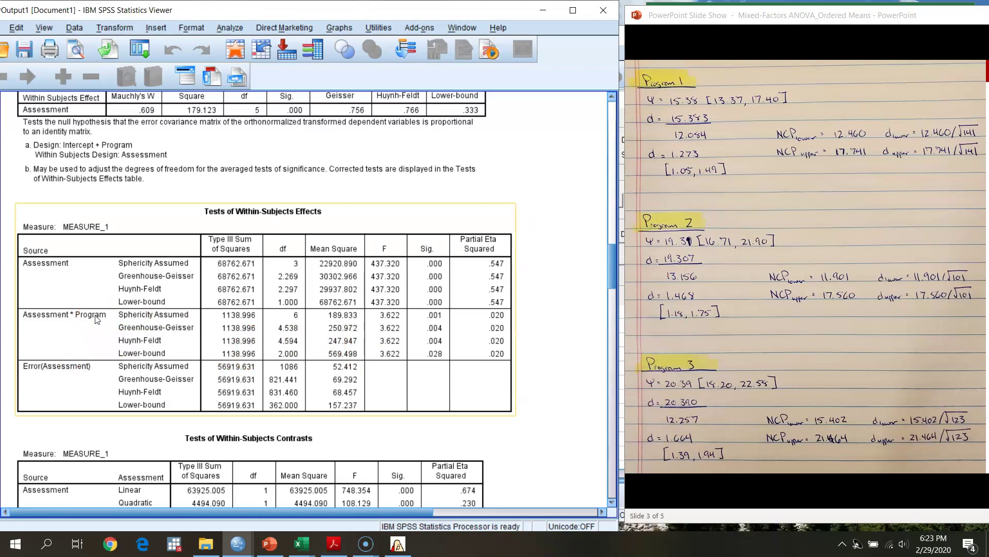
pyautogui.click(606, 361)
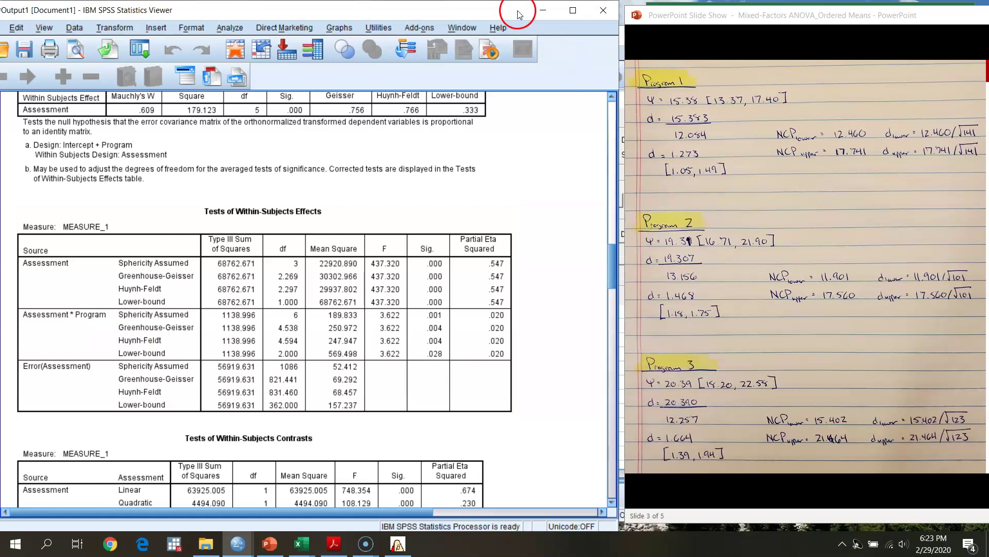
pyautogui.click(814, 18)
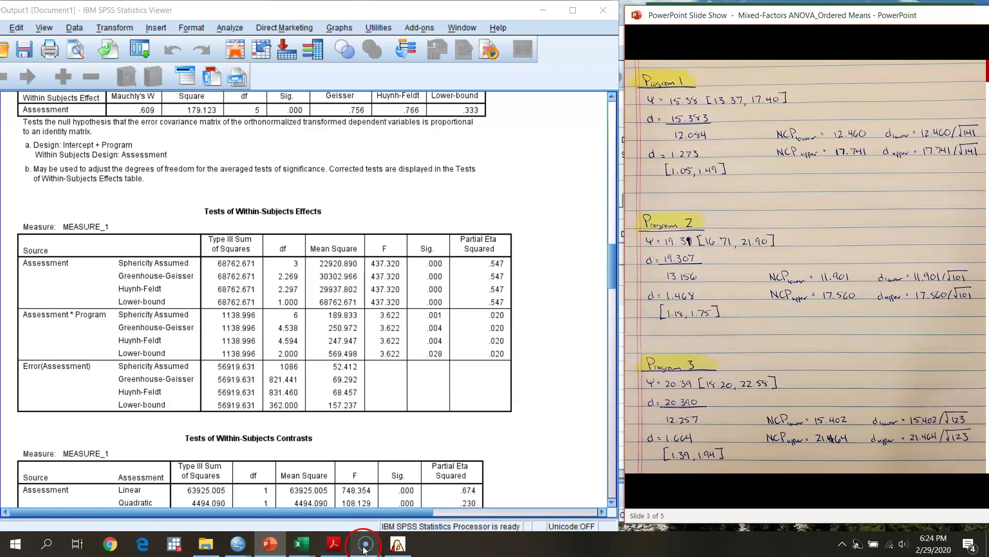
# Switch to the ESCI Effect sizes workbook and examine the point estimate and CI limit entries for the confidence interval plot
pyautogui.moveTo(296, 550)
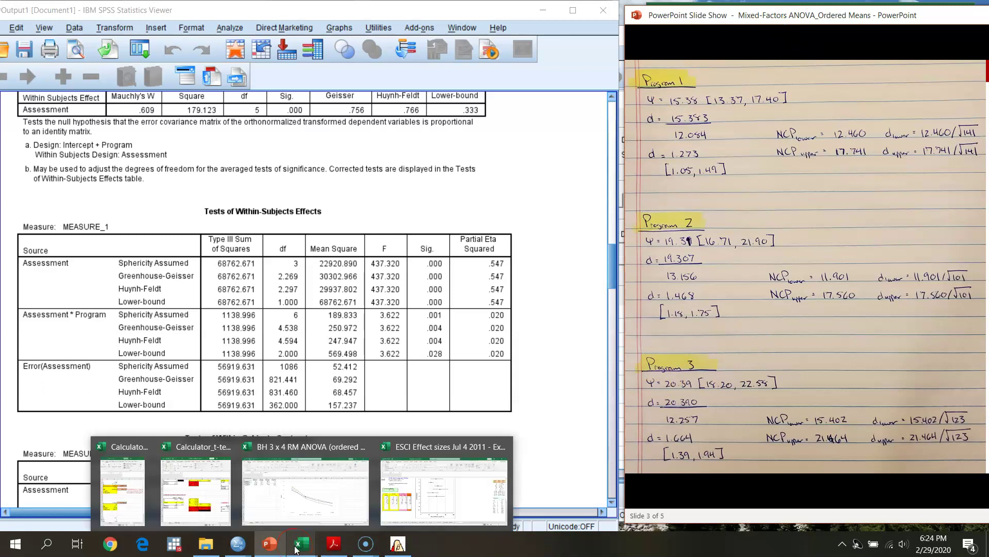
pyautogui.click(459, 495)
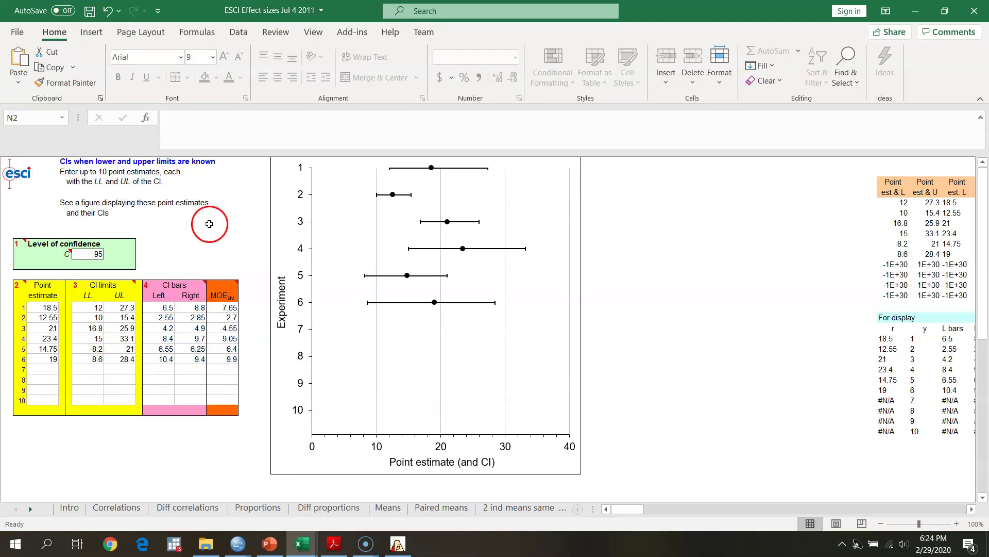
pyautogui.click(51, 307)
pyautogui.click(50, 317)
pyautogui.click(44, 336)
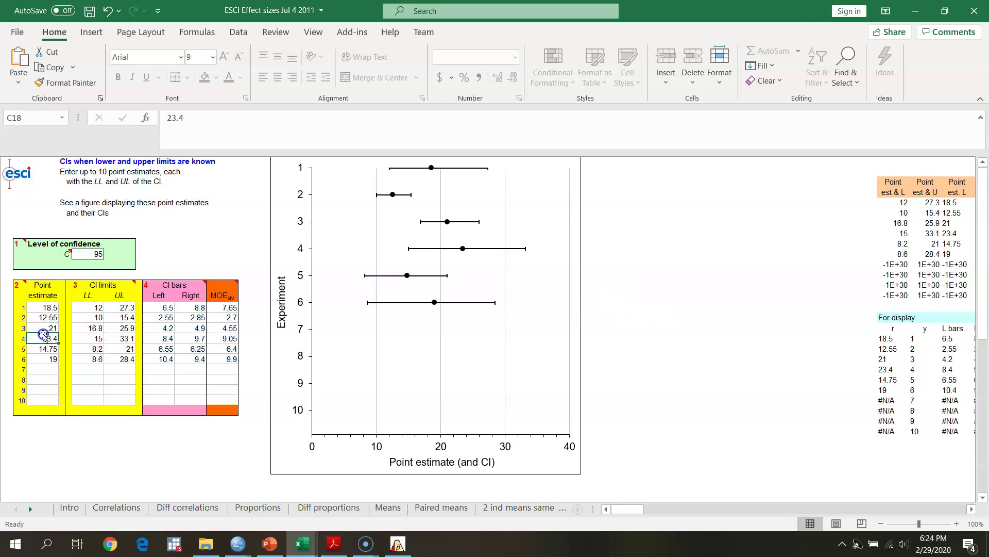
pyautogui.click(45, 348)
pyautogui.click(85, 307)
pyautogui.click(124, 307)
pyautogui.click(97, 338)
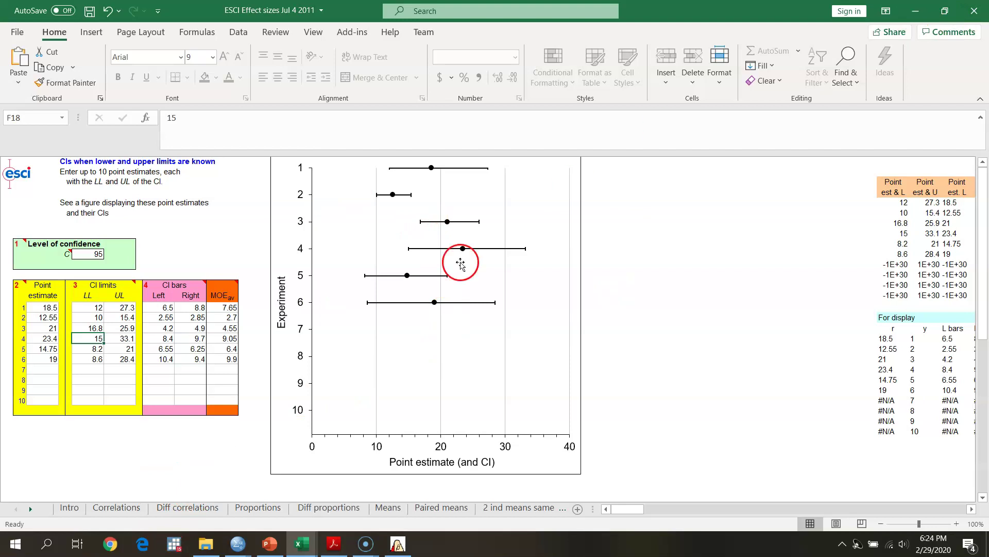
pyautogui.click(925, 8)
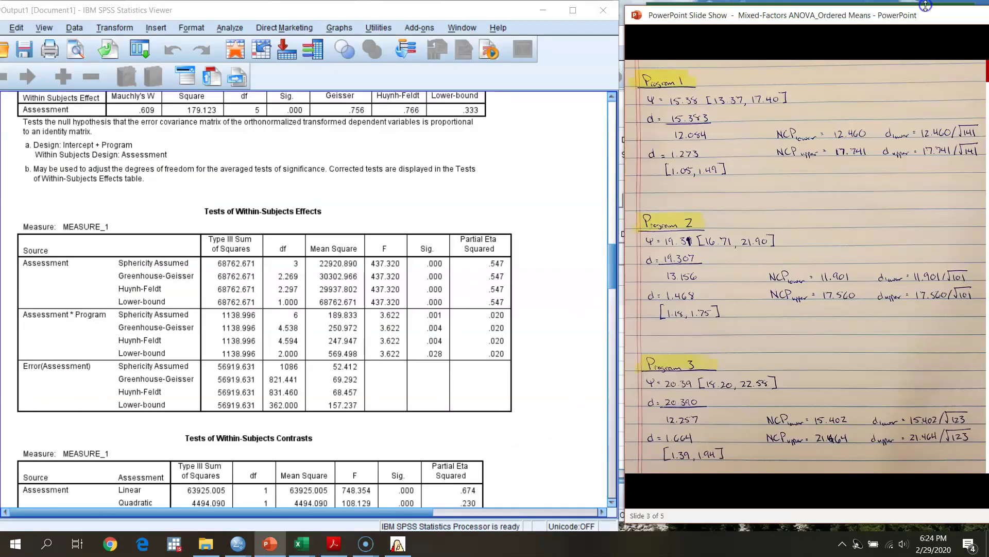
# Bring the whole effect size slide into view, and reveal the two confidence interval figures and the concluding statement on the programs
pyautogui.moveTo(907, 32); pyautogui.dragTo(523, 24)
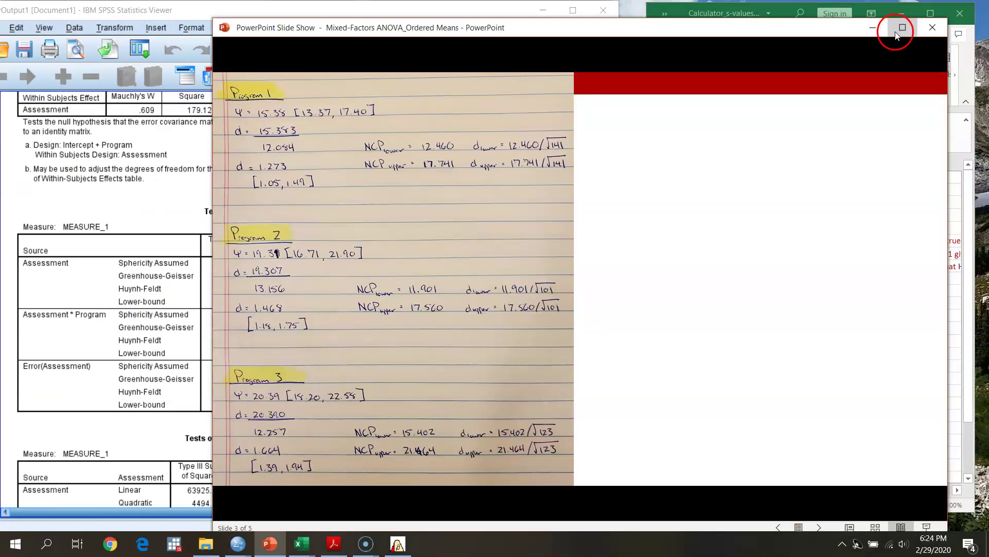
pyautogui.click(654, 382)
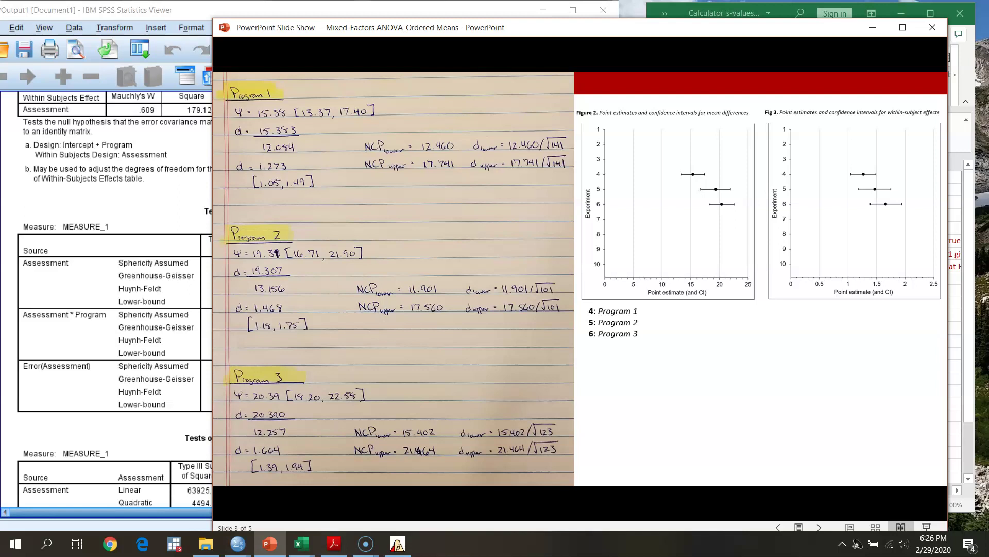
pyautogui.click(820, 371)
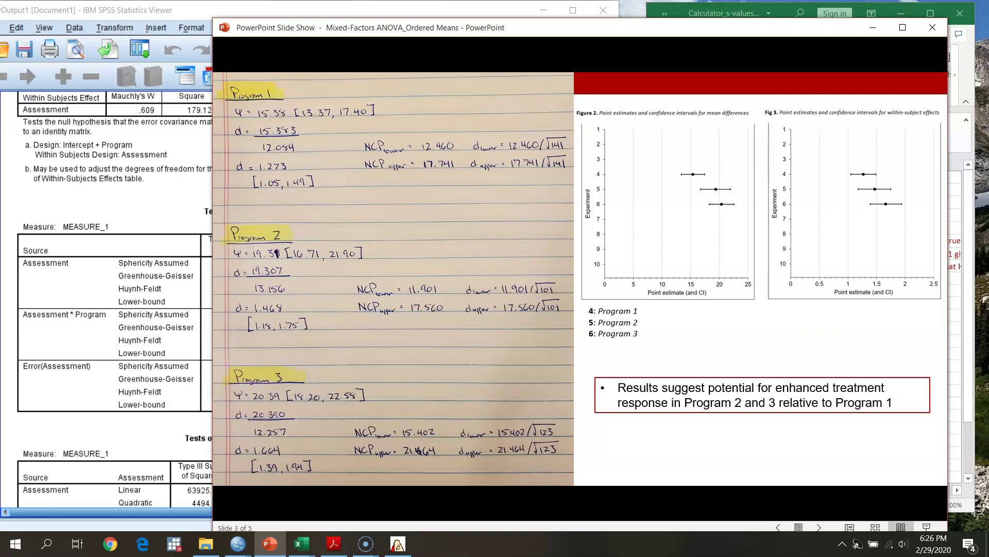
# Compare the Tests of Within-Subjects Effects in the SPSS output with the BDI-II line chart of the three programs in Excel
pyautogui.click(192, 106)
pyautogui.click(345, 11)
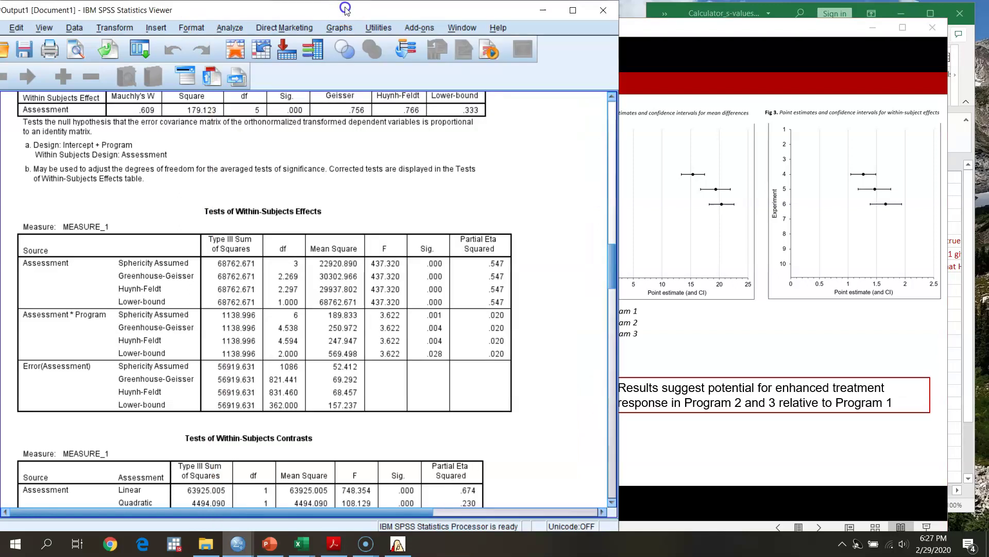
pyautogui.moveTo(305, 553)
pyautogui.click(310, 495)
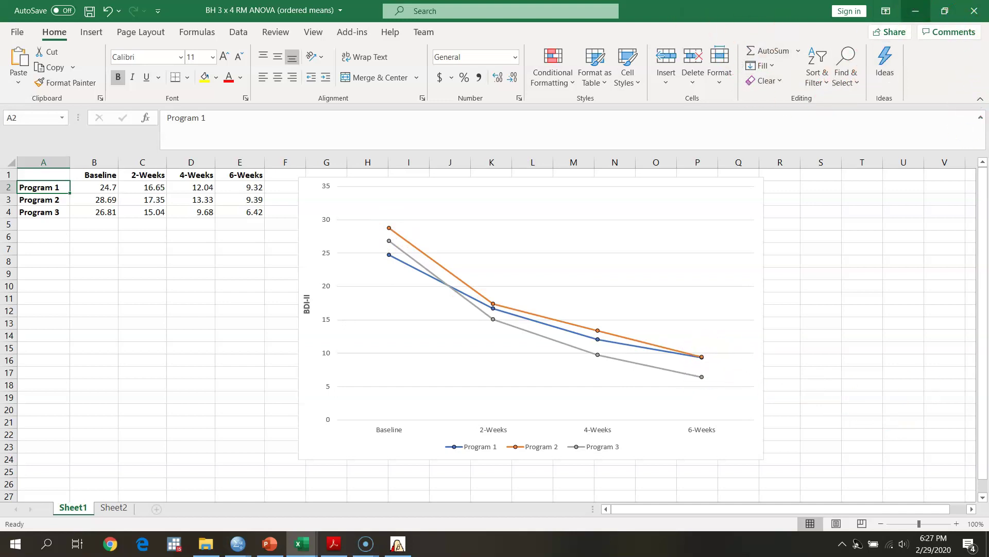
pyautogui.click(916, 10)
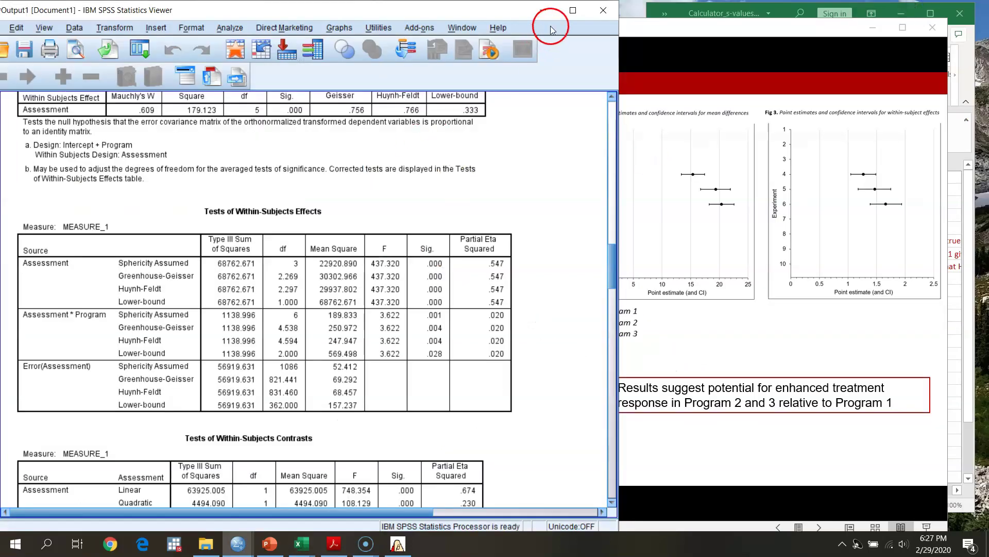
# From the SPSS data editor, paste Split File syntax that analyzes all cases without creating groups, and return to the dataset
pyautogui.click(542, 10)
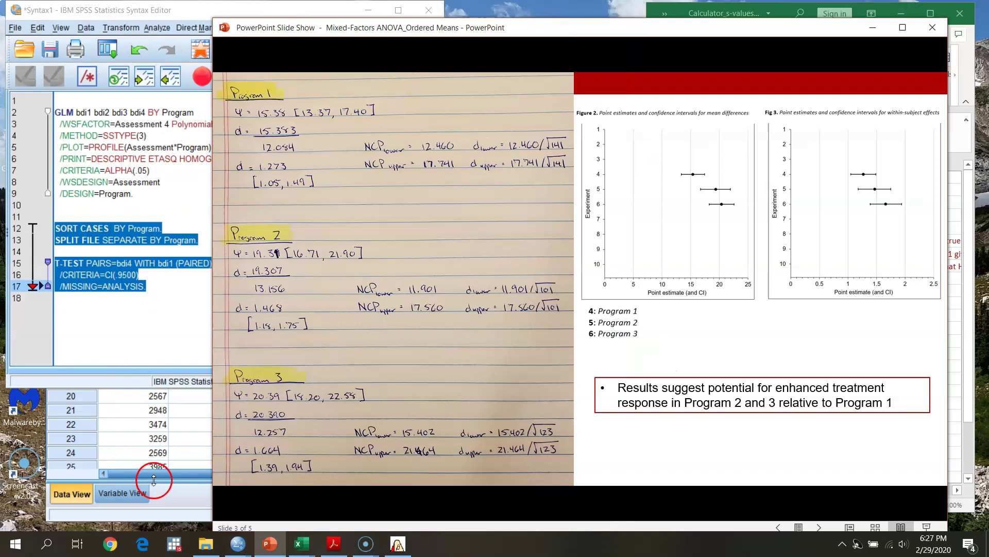
pyautogui.click(198, 507)
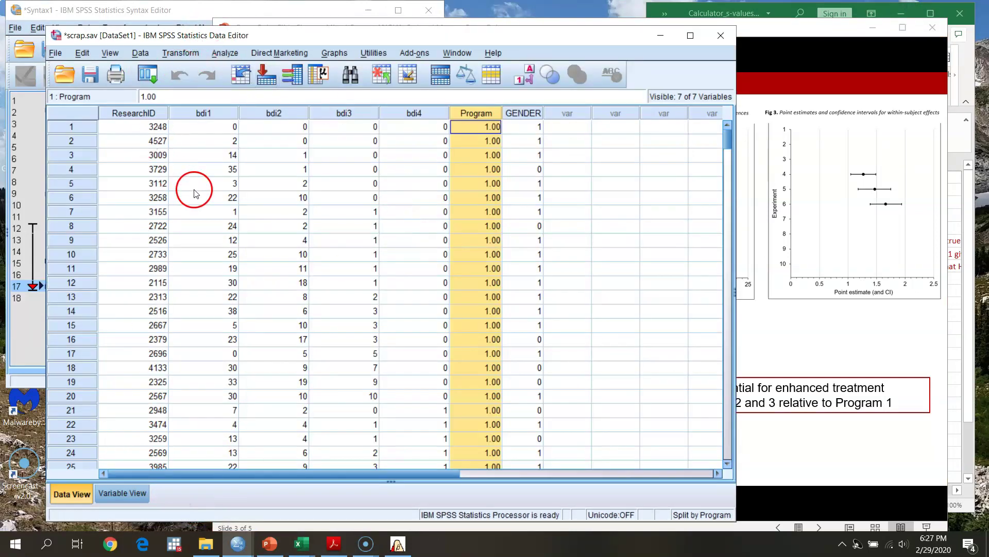
pyautogui.click(222, 54)
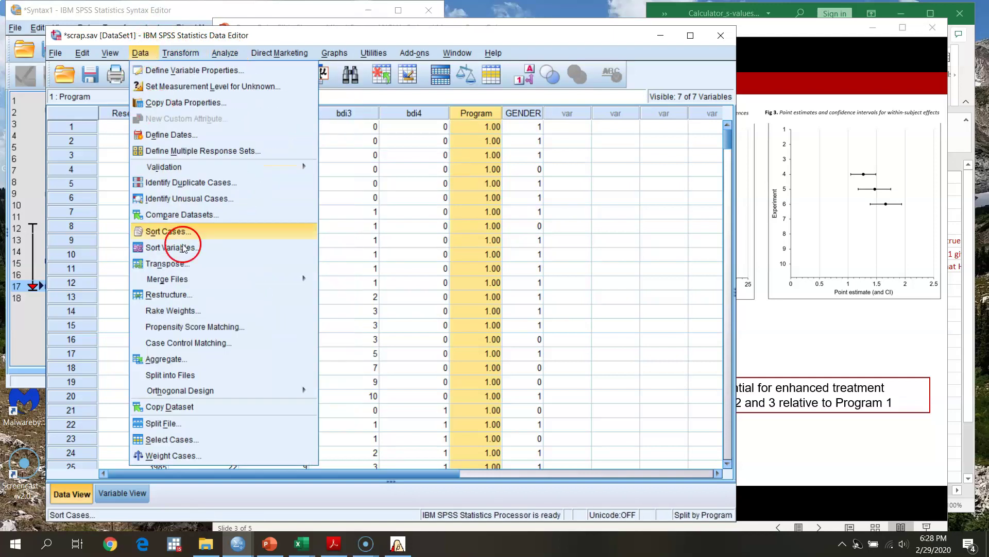
pyautogui.click(214, 420)
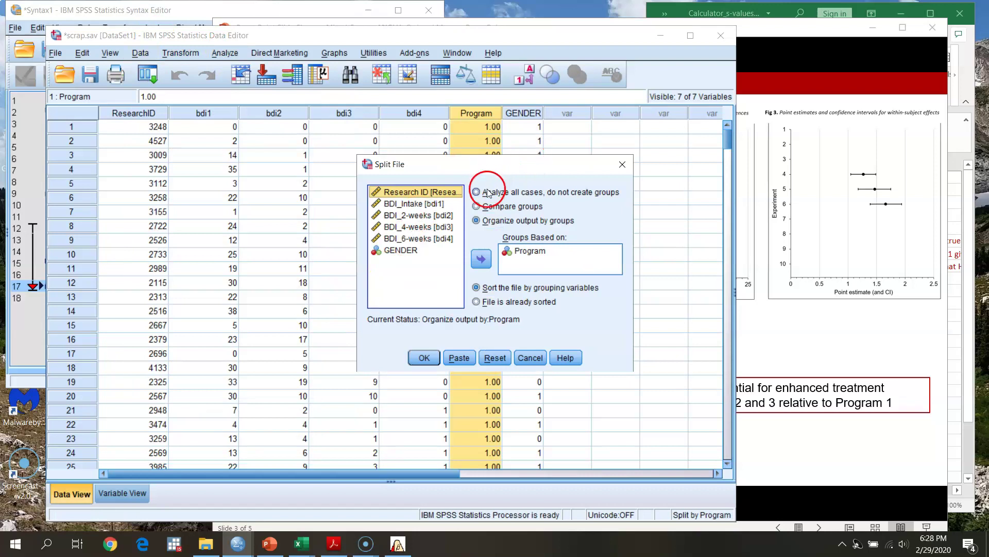
pyautogui.click(481, 193)
pyautogui.click(462, 359)
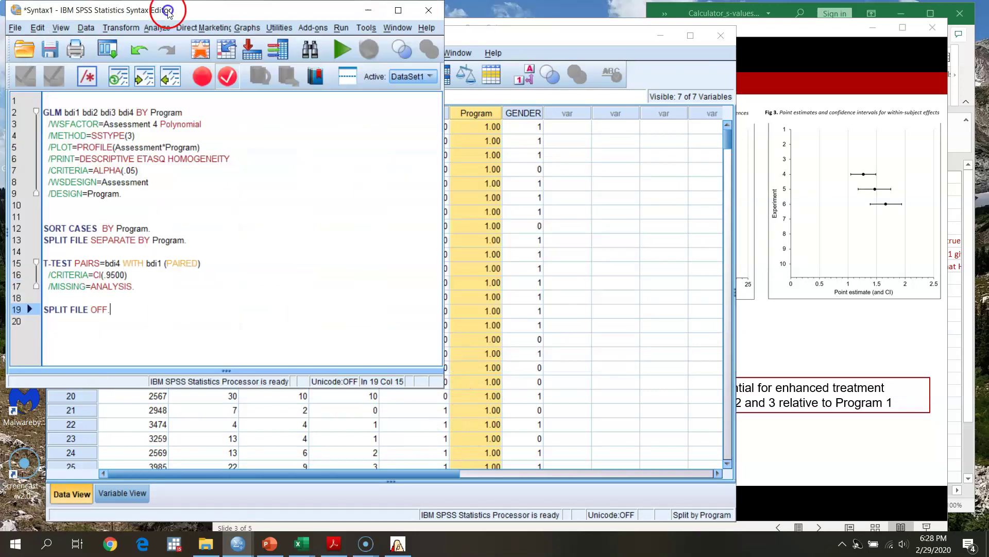
pyautogui.click(555, 32)
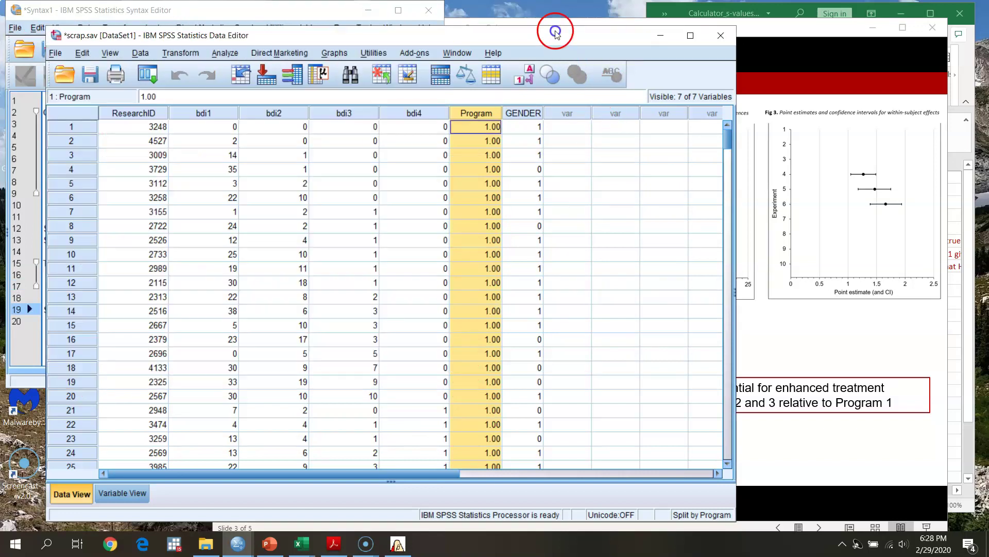
# Sort the data cases by ResearchID in ascending order
pyautogui.rightClick(135, 112)
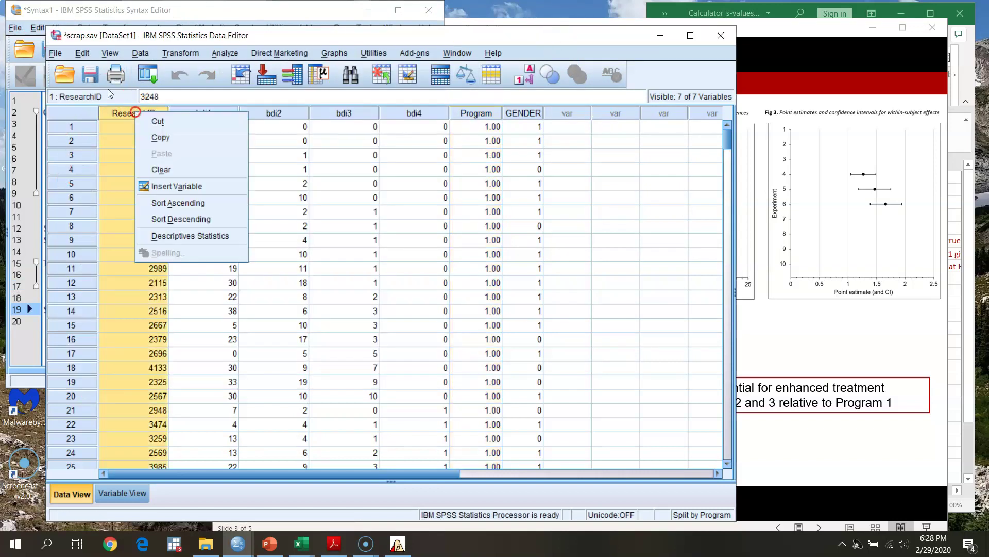
pyautogui.click(198, 202)
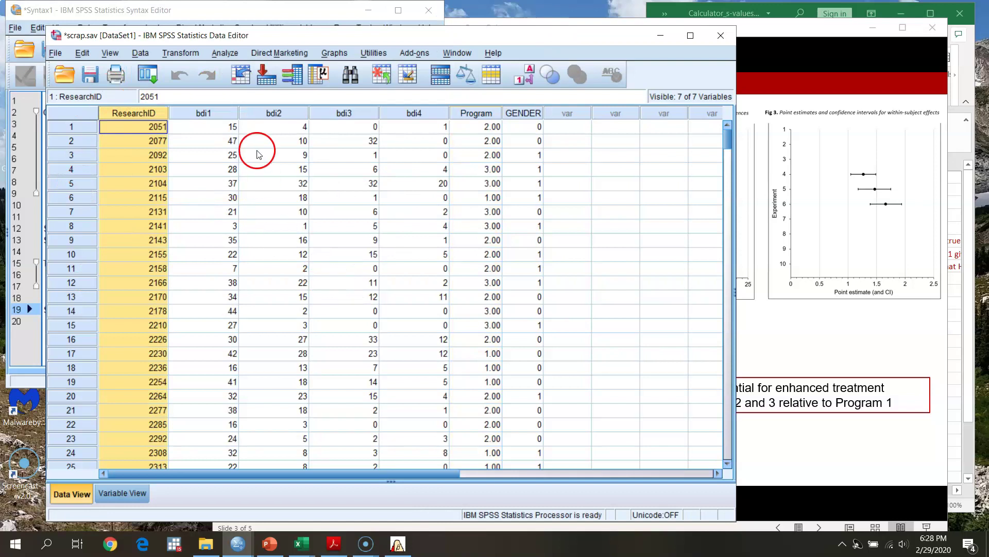
# Insert an extra blank line above the SPLIT FILE OFF command in the syntax file
pyautogui.click(293, 12)
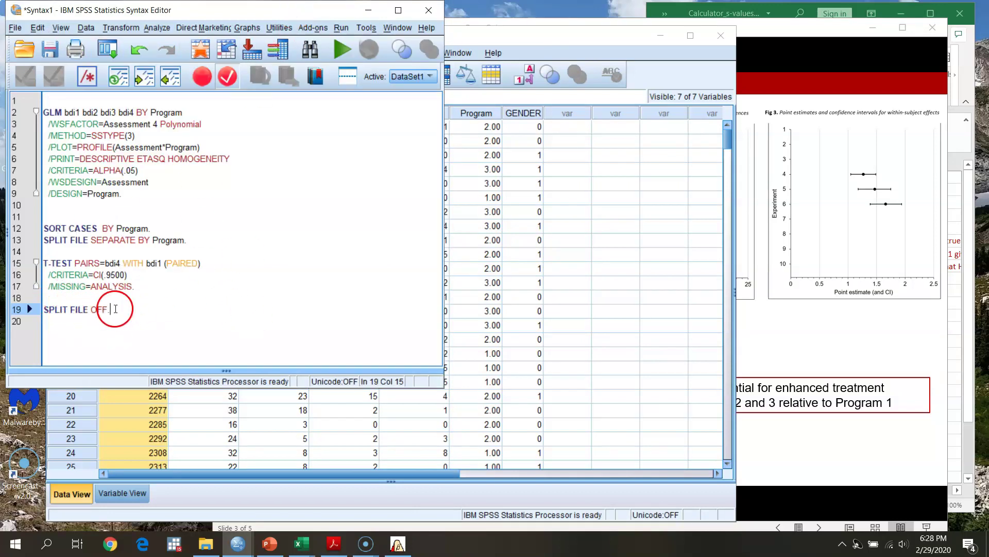
pyautogui.click(73, 299)
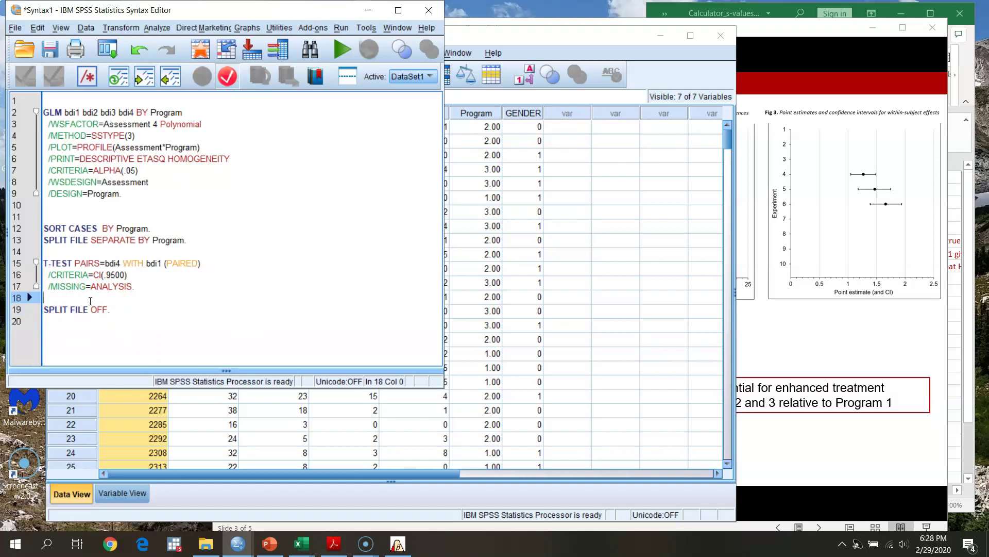
pyautogui.press('Return')
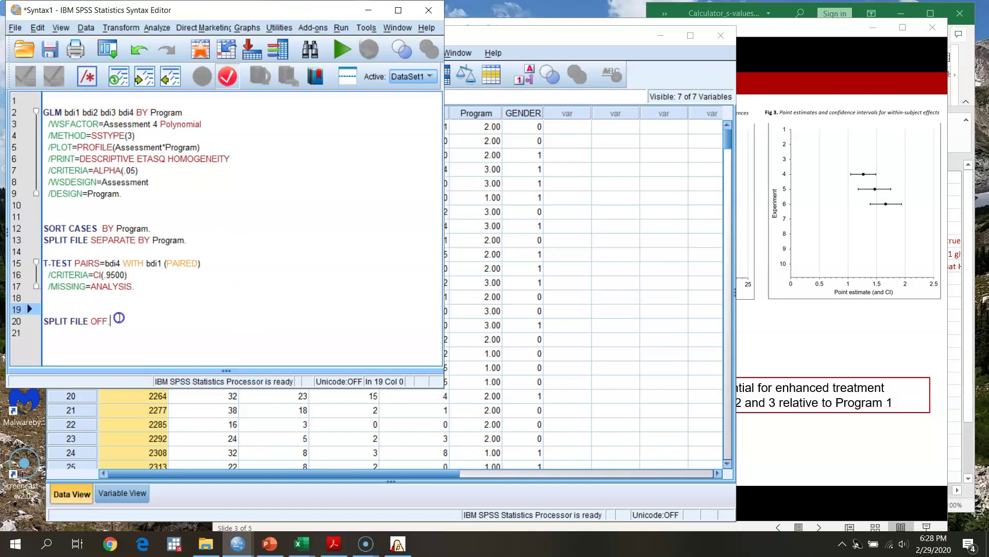
pyautogui.click(119, 318)
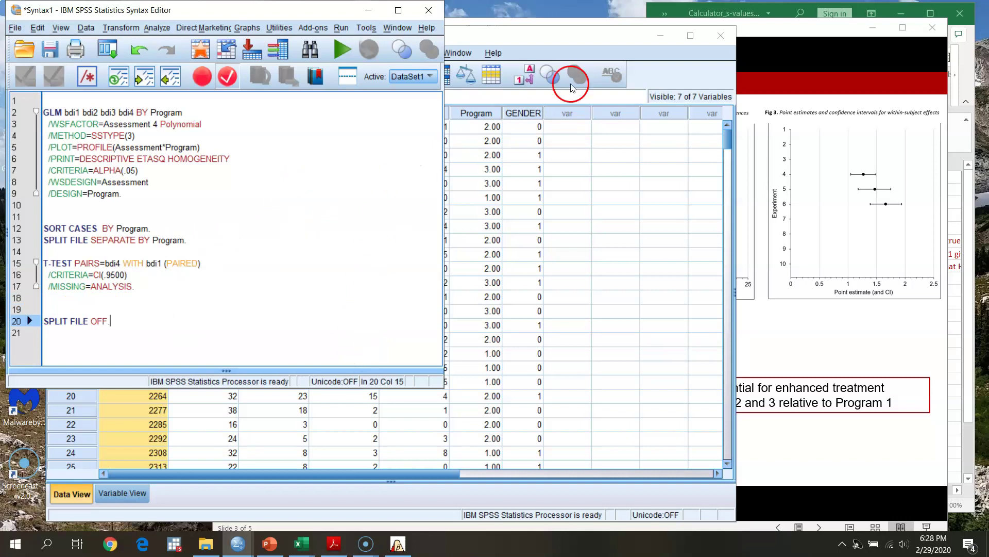
# Switch to the Excel workbook "BH 3 x 4 RM ANOVA (ordered means)" to view the BDI-II line chart, and minimize it again
pyautogui.moveTo(308, 548)
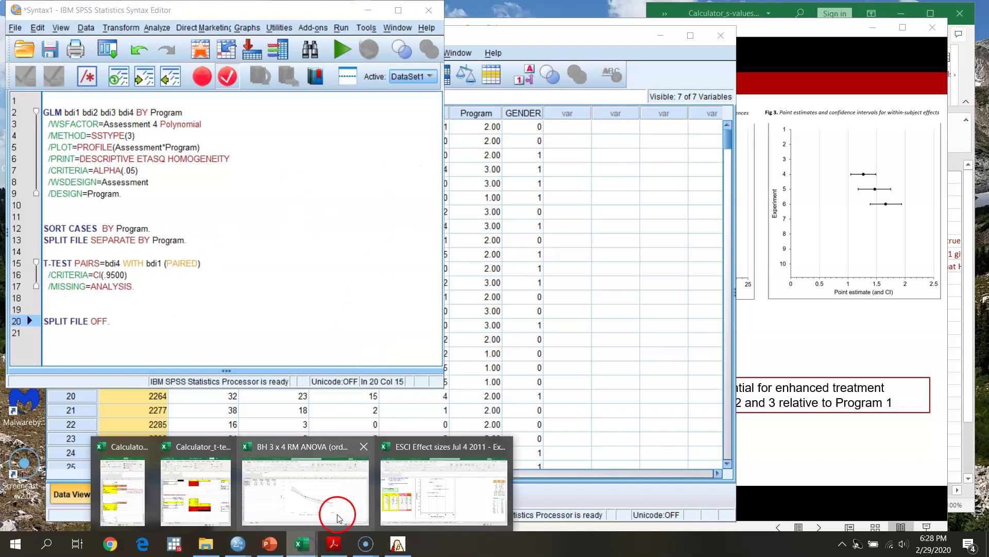
pyautogui.click(332, 512)
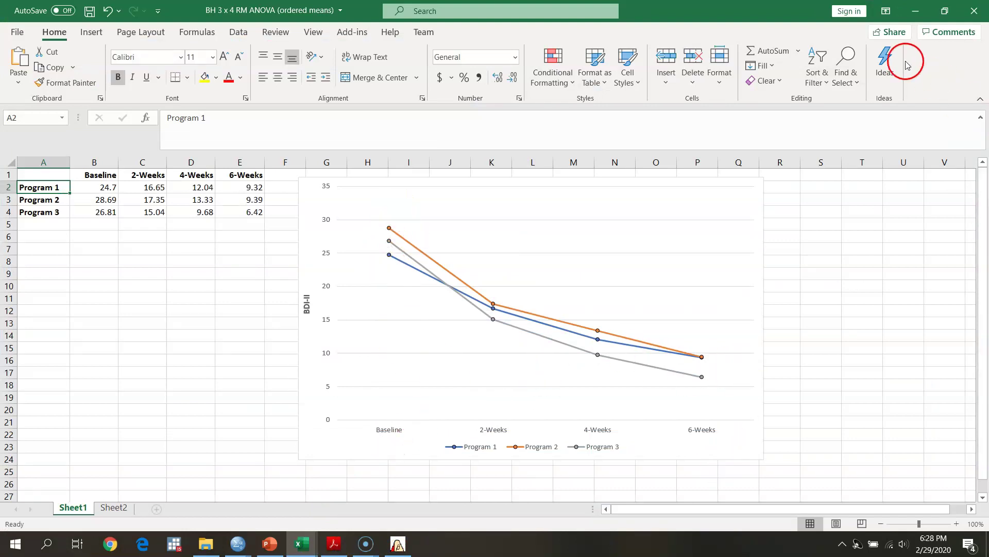
pyautogui.click(913, 8)
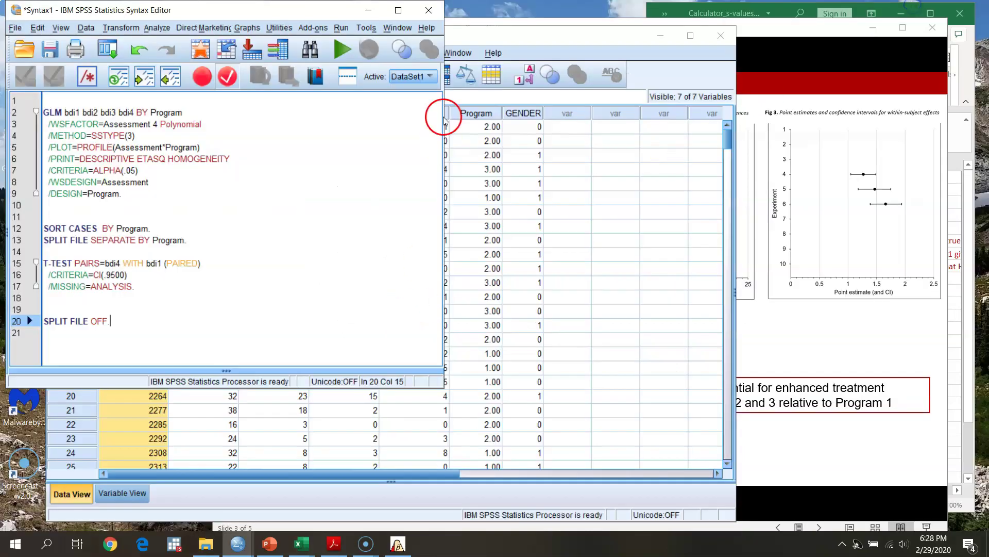
# Set up an Independent-Samples T Test on the scrap.sav data with BDI_Intake and BDI_6-weeks as test variables
pyautogui.click(516, 34)
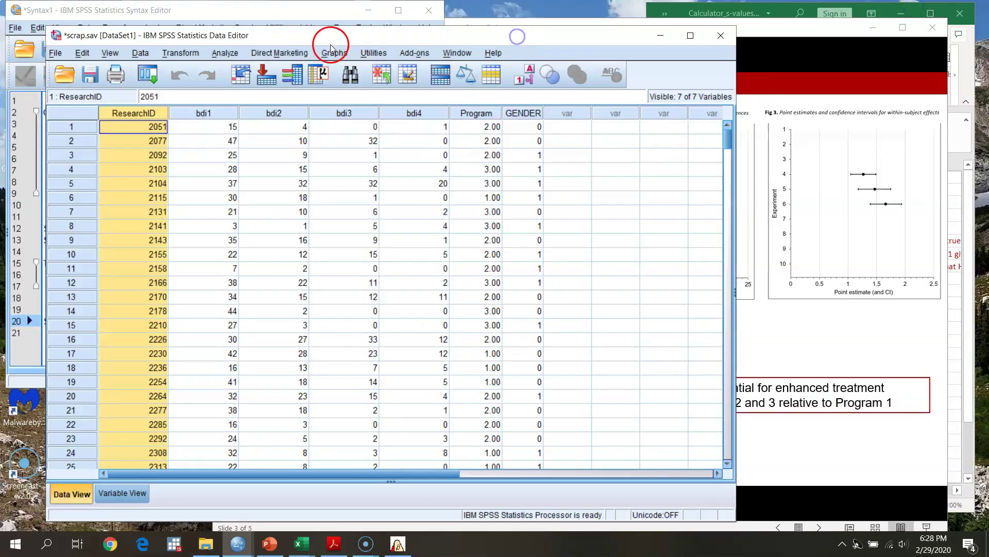
pyautogui.click(225, 53)
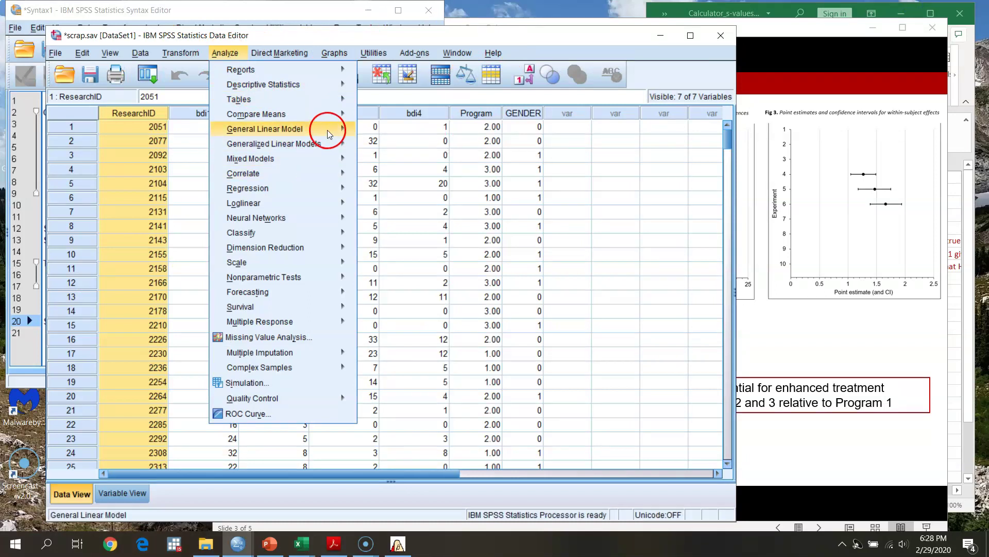
pyautogui.moveTo(338, 118)
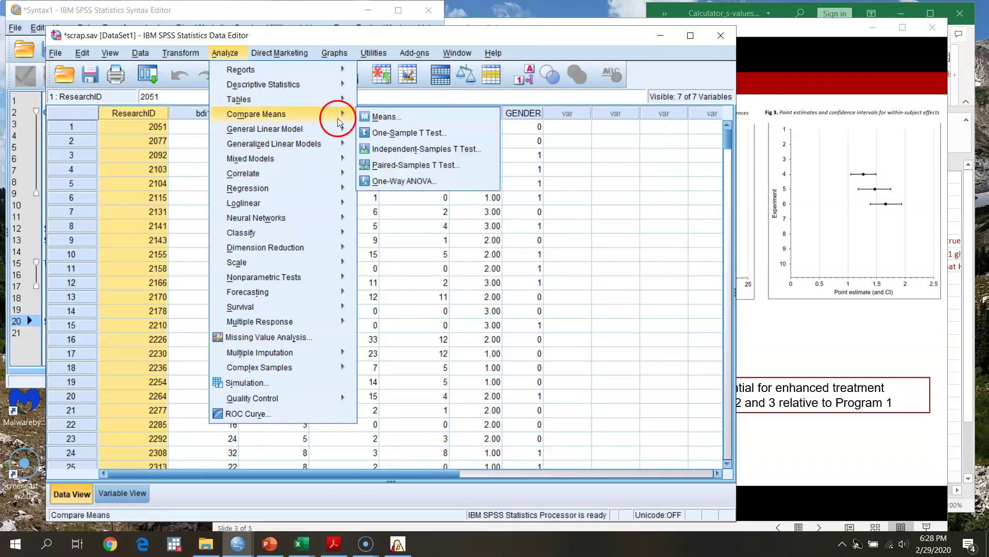
pyautogui.click(440, 150)
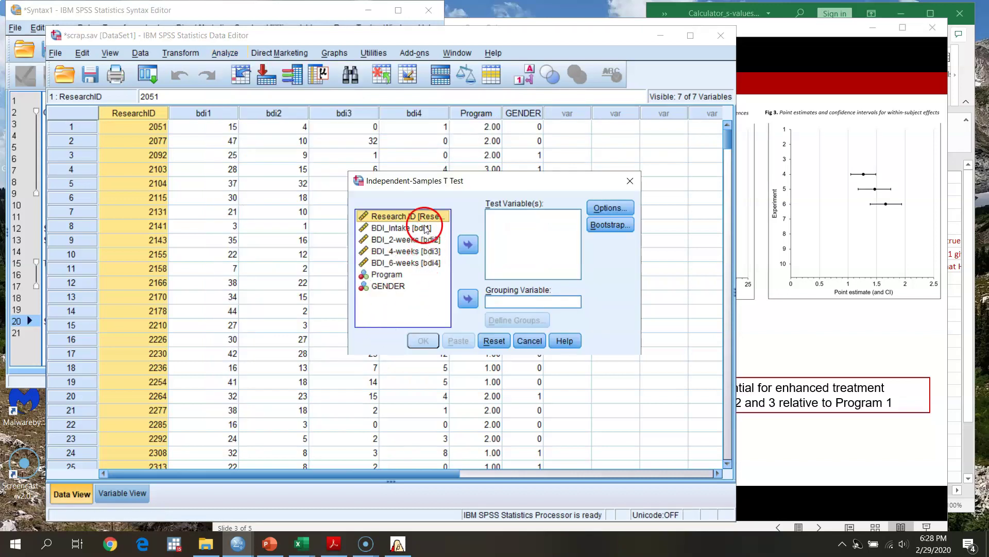
pyautogui.click(424, 228)
pyautogui.click(467, 244)
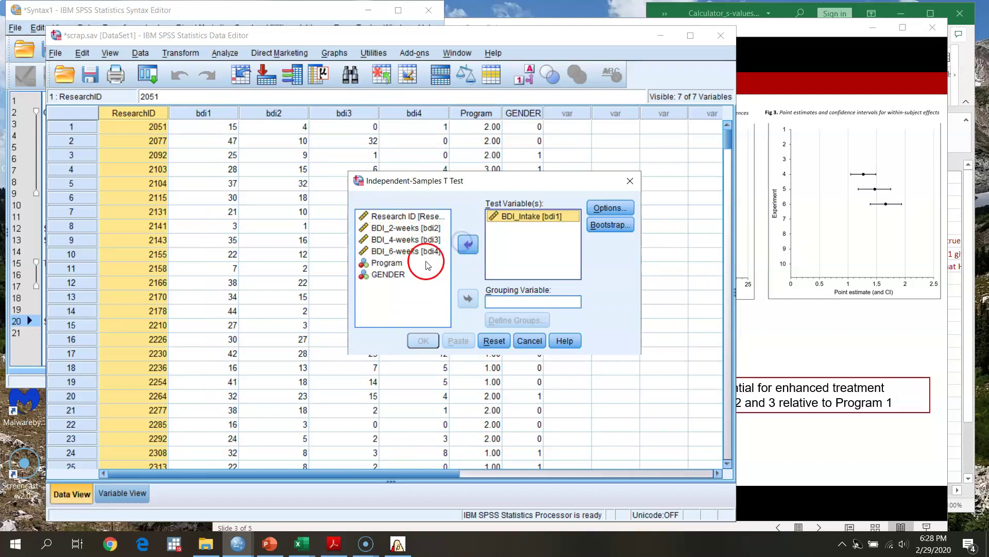
pyautogui.click(411, 255)
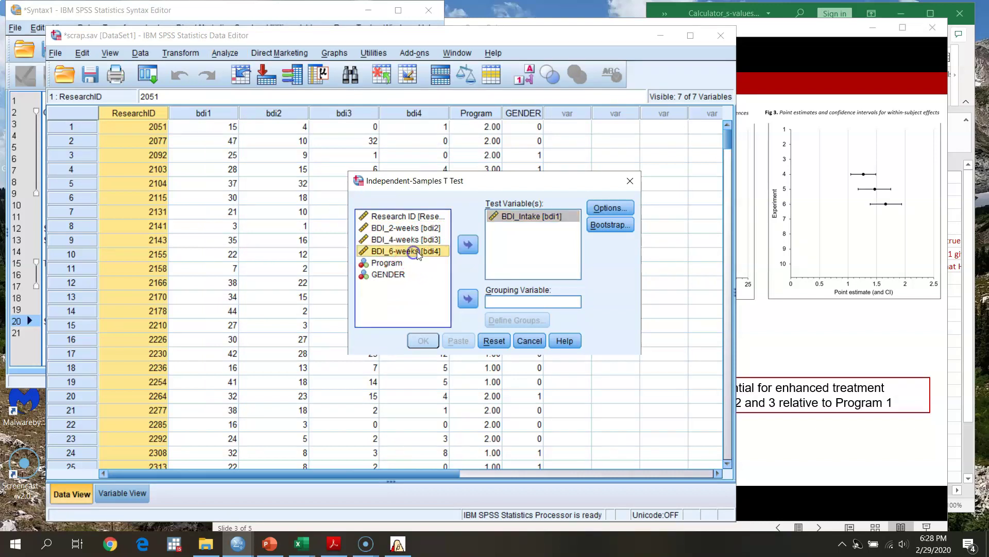
pyautogui.click(465, 248)
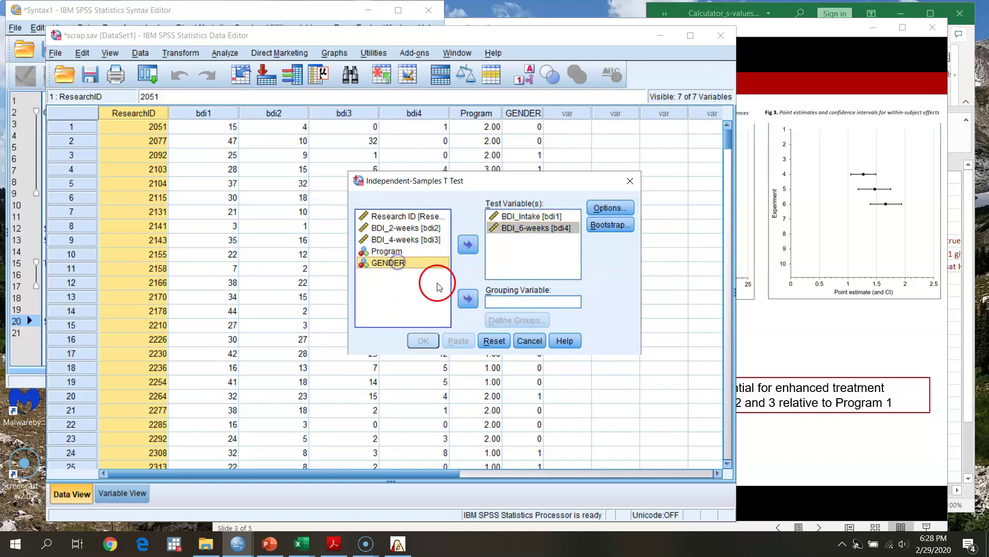
# Use Program as the grouping variable and define its comparison groups as 1 and 2
pyautogui.click(399, 252)
pyautogui.click(469, 299)
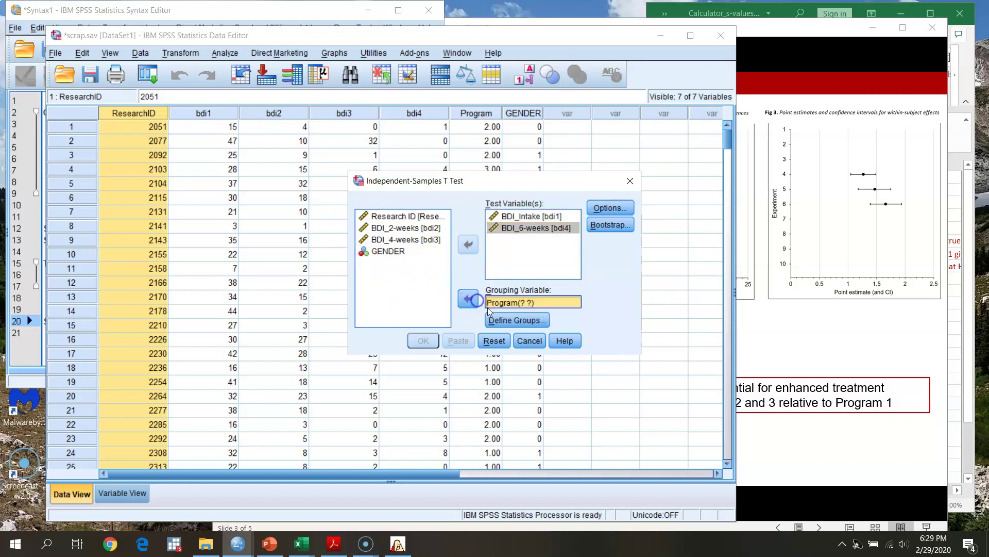
pyautogui.click(519, 321)
pyautogui.click(508, 251)
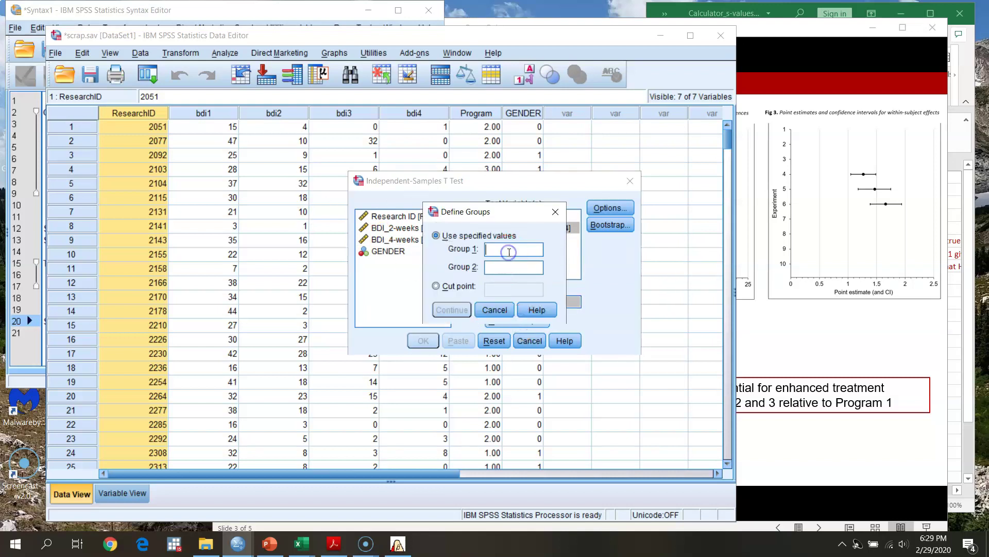
pyautogui.write('2')
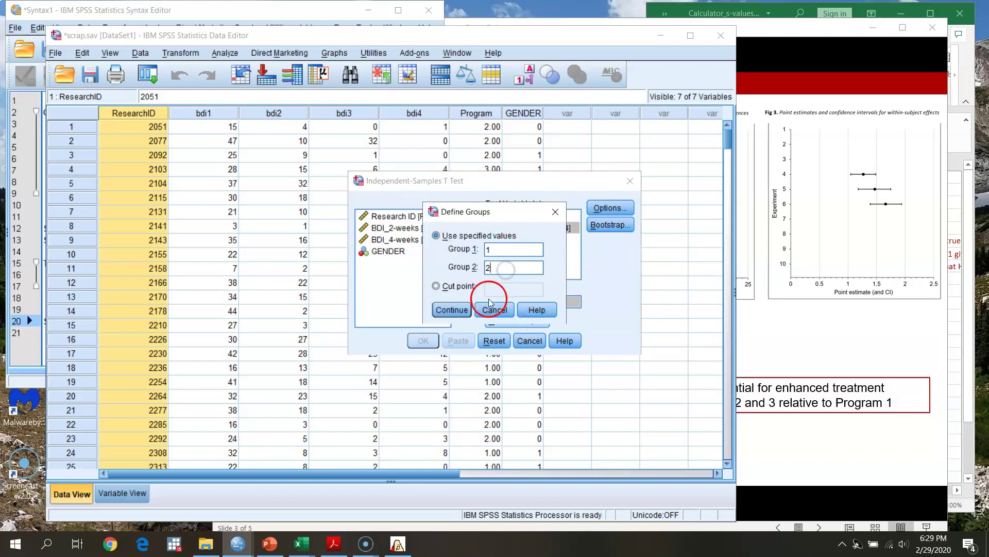
pyautogui.click(462, 309)
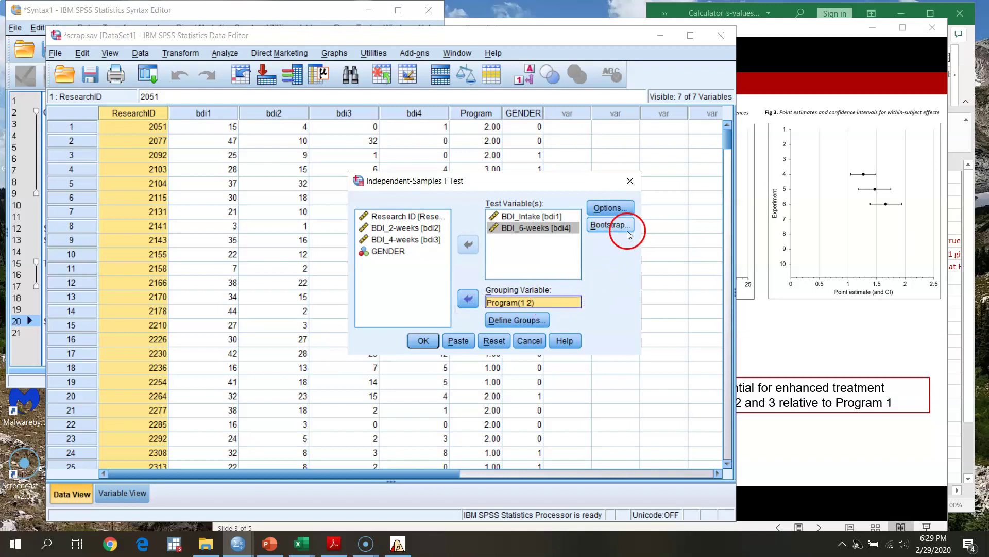
# Check the t test's confidence interval options and paste the test command into the syntax file
pyautogui.click(604, 212)
pyautogui.click(482, 316)
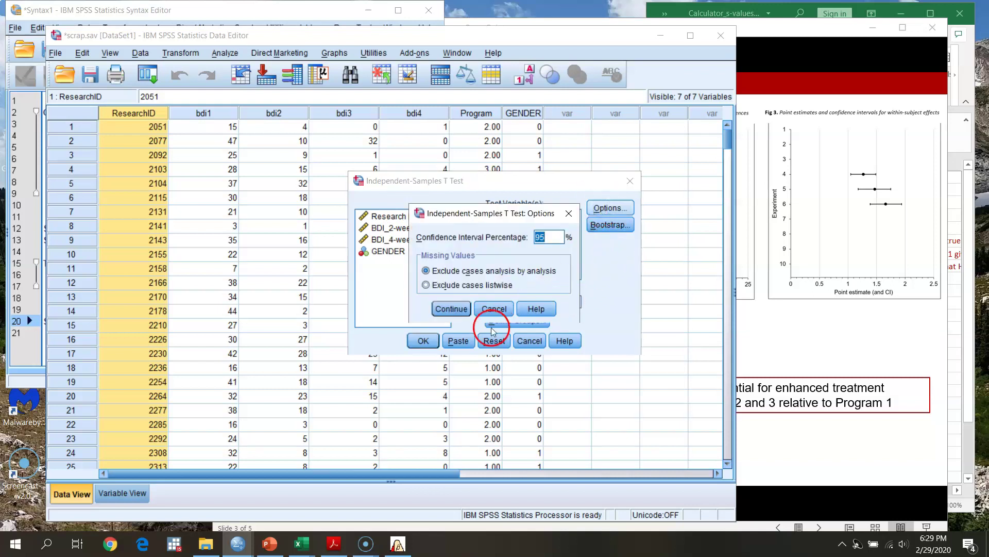
pyautogui.click(454, 342)
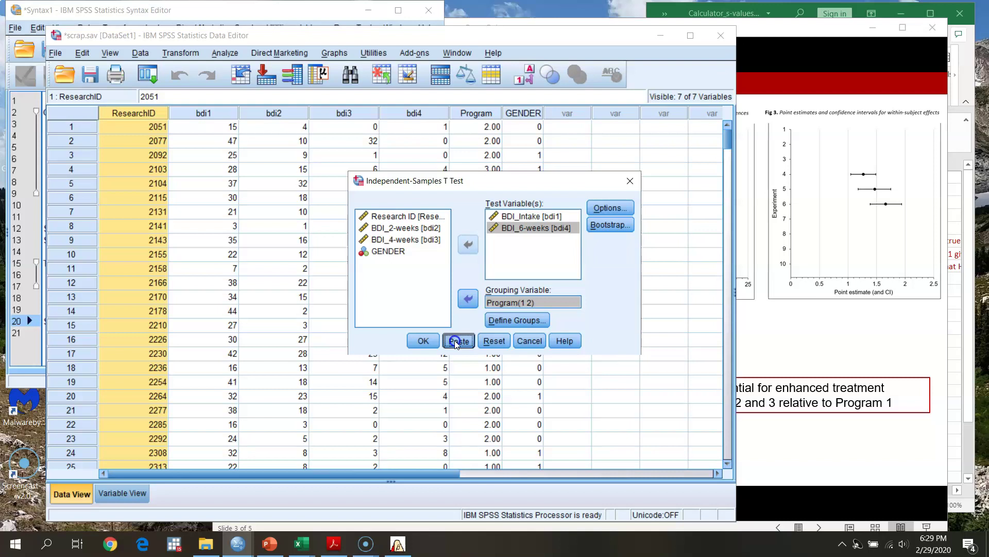
pyautogui.click(228, 21)
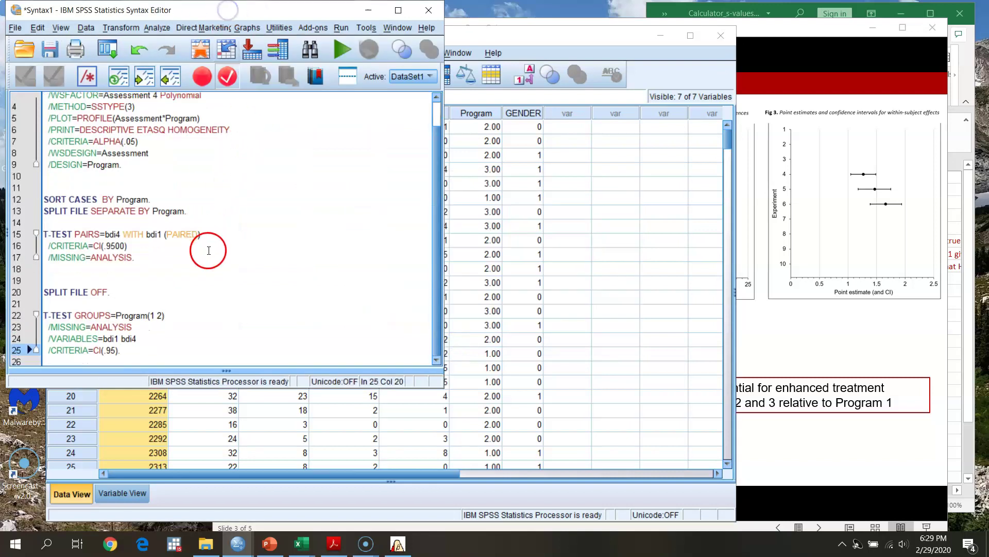
# Add two copies of the T-TEST GROUPS=Program(1 2) block at the end of the syntax, with groups set to (1 3) and (2 3)
pyautogui.moveTo(350, 389); pyautogui.dragTo(350, 430)
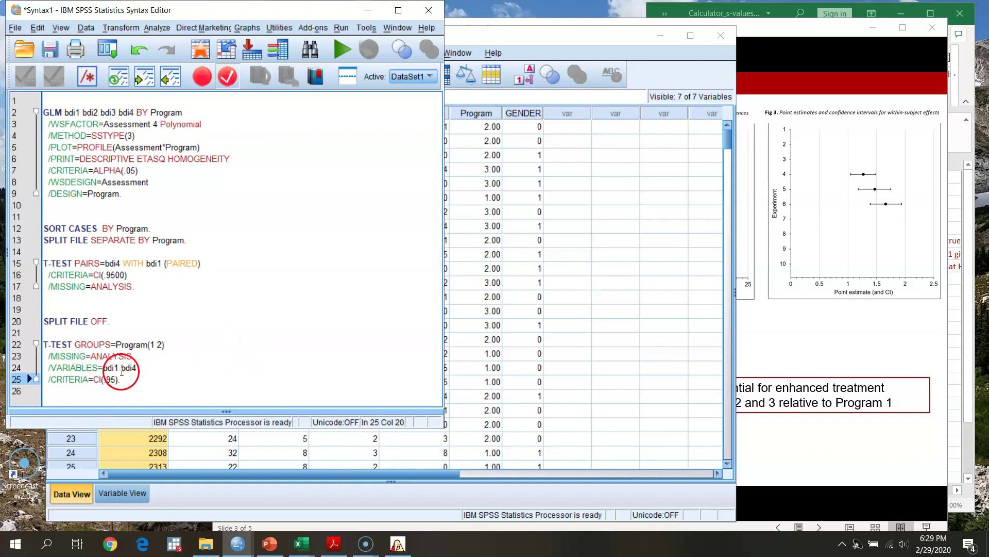
pyautogui.click(152, 345)
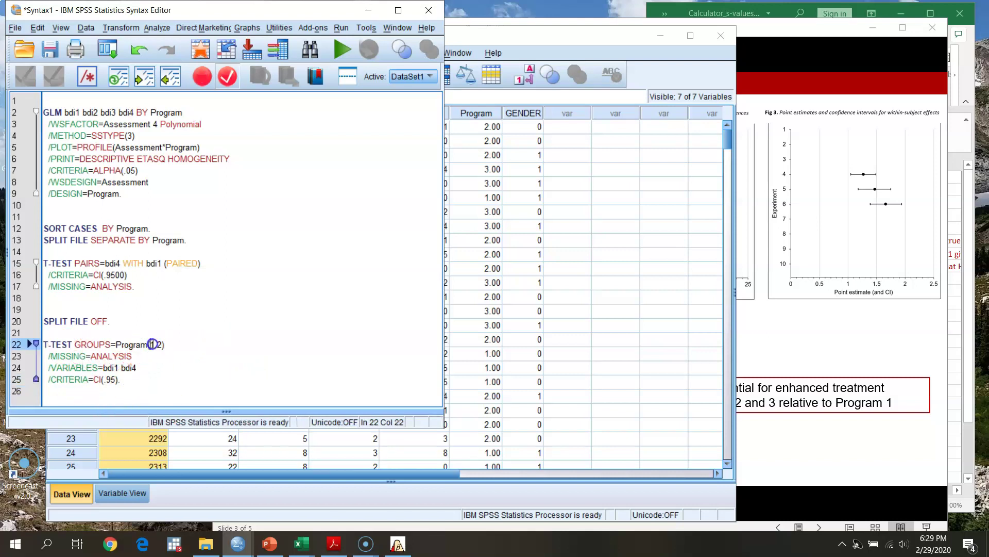
pyautogui.moveTo(130, 381); pyautogui.dragTo(5, 344)
pyautogui.hotkey('ctrl', 'c')
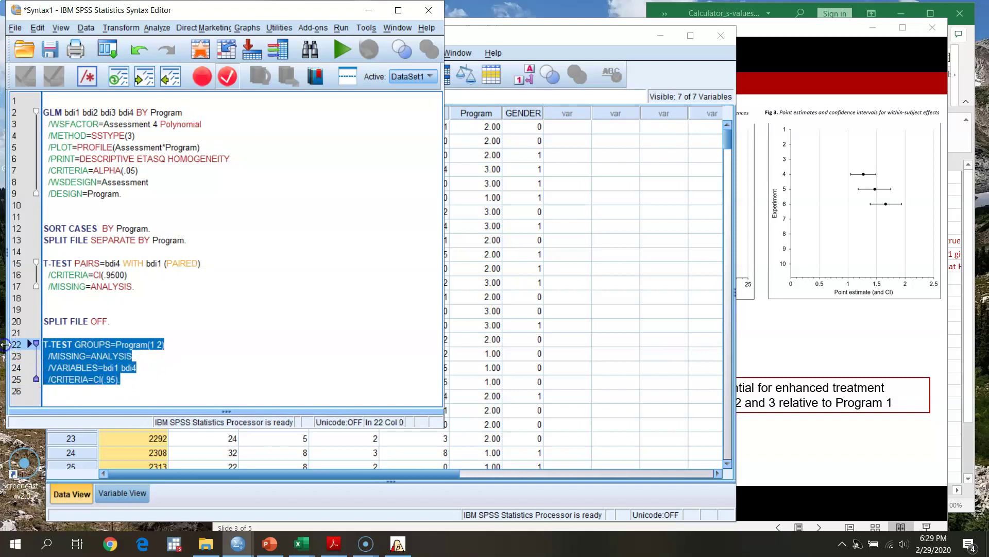
pyautogui.click(81, 367)
pyautogui.hotkey('ctrl', 'End')
pyautogui.press('Return')
pyautogui.hotkey('ctrl', 'v')
pyautogui.press('Return')
pyautogui.press('Return')
pyautogui.hotkey('ctrl', 'v')
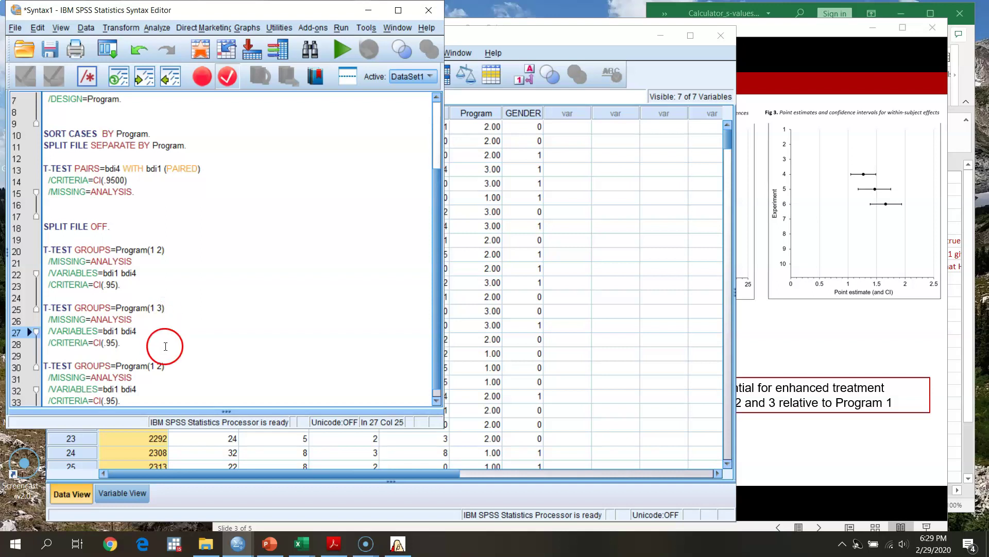
pyautogui.click(161, 364)
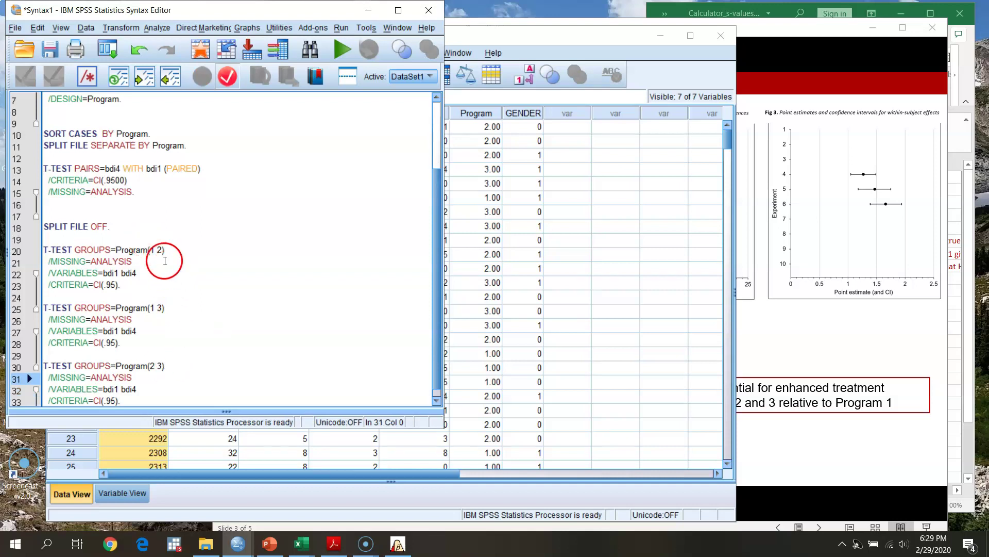
# Run the three T-TEST GROUPS blocks that compare bdi1 and bdi4 between the programs
pyautogui.click(113, 272)
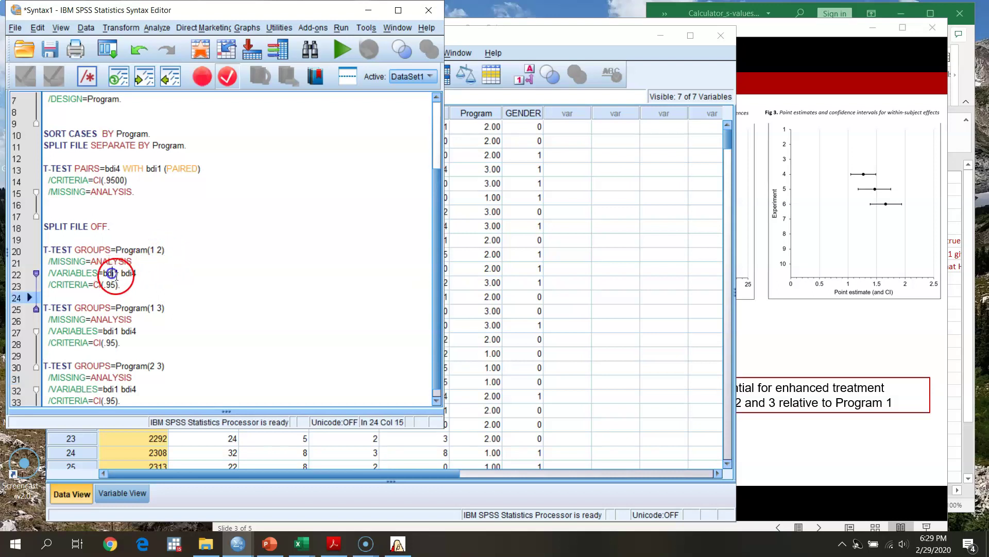
pyautogui.click(133, 273)
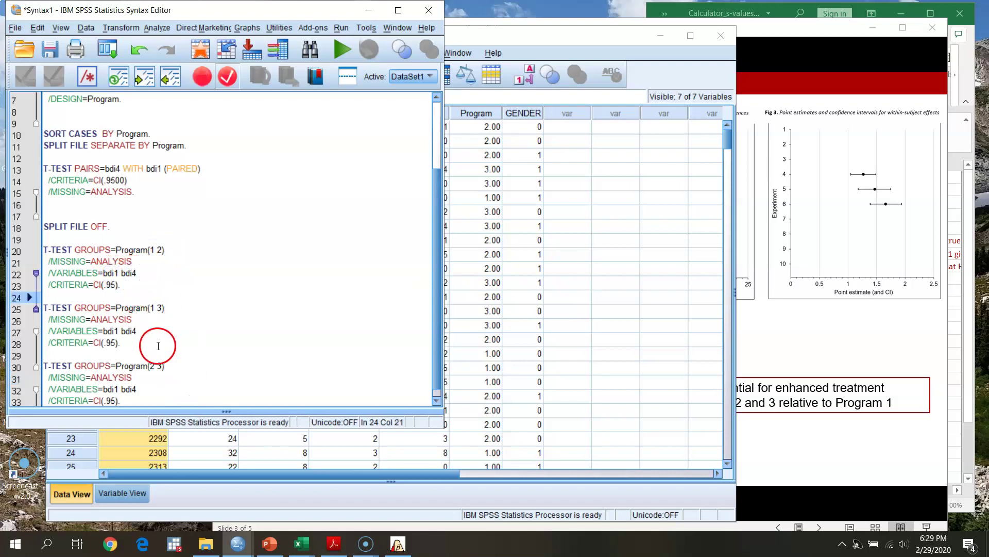
pyautogui.click(133, 330)
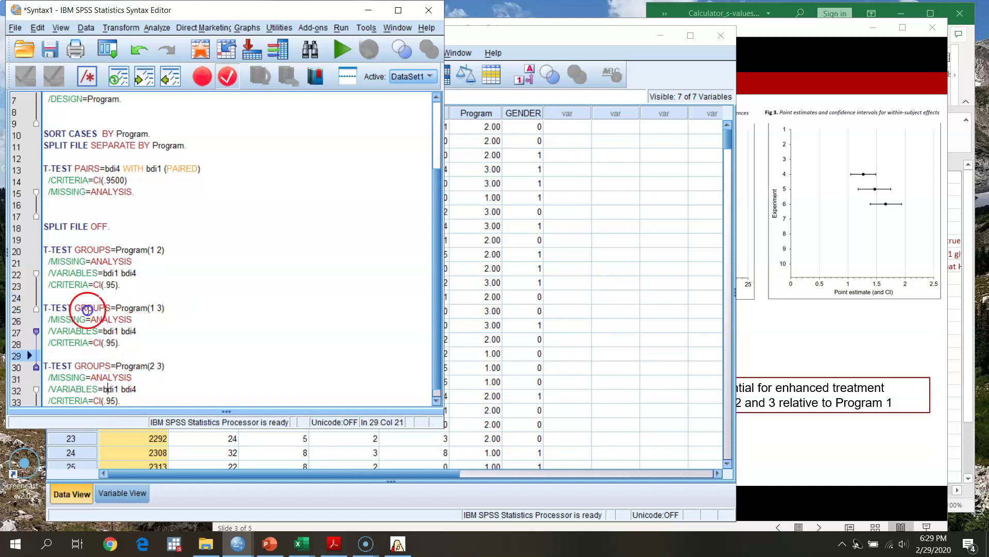
pyautogui.click(133, 389)
pyautogui.moveTo(126, 398); pyautogui.dragTo(7, 239)
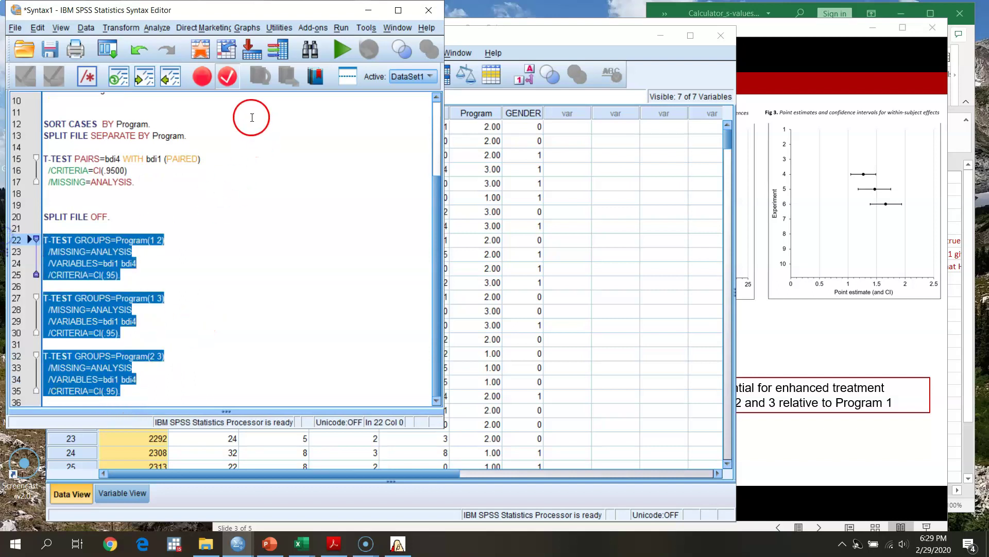
pyautogui.click(342, 49)
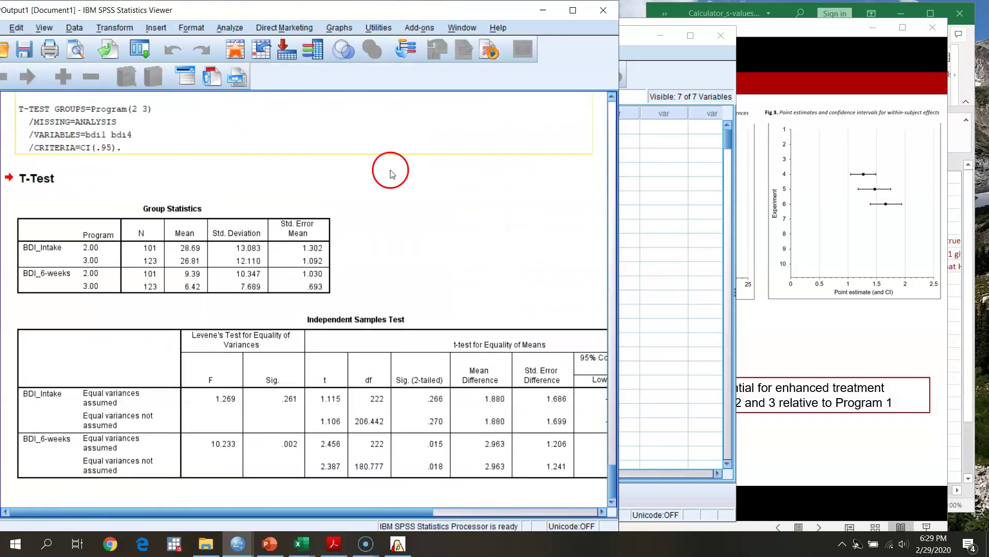
# Maximize the output window and examine the t test tables comparing Programs 1 and 2
pyautogui.click(573, 10)
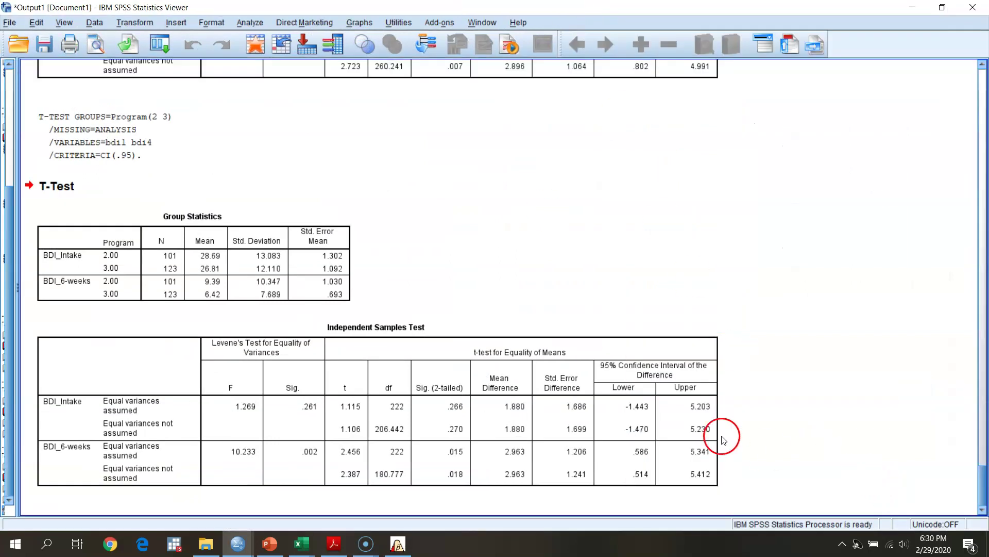
pyautogui.scroll(10, 663, 389)
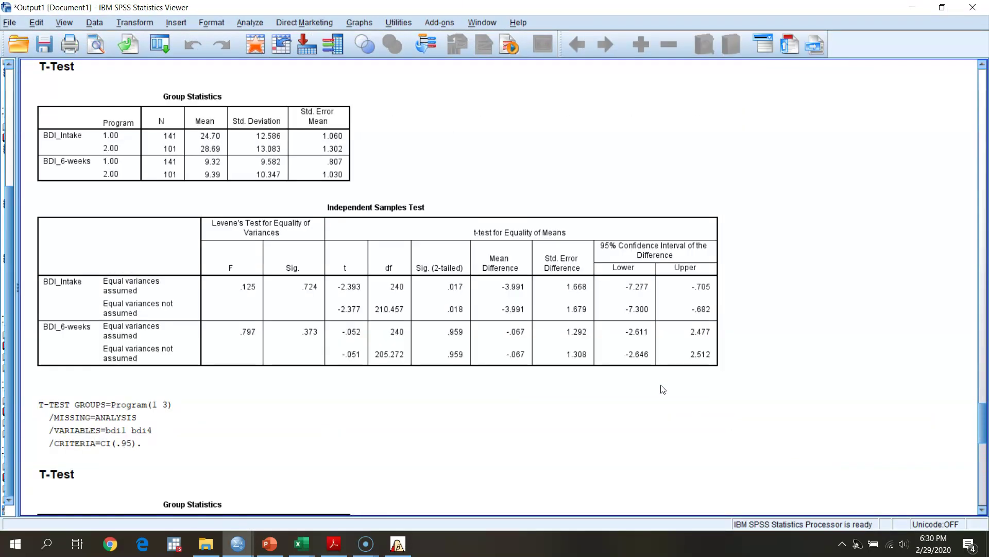
# Examine the group statistics and Levene's test results for BDI_Intake and BDI_6-weeks in the Program 1 versus 2 output
pyautogui.scroll(1, 663, 390)
pyautogui.click(71, 133)
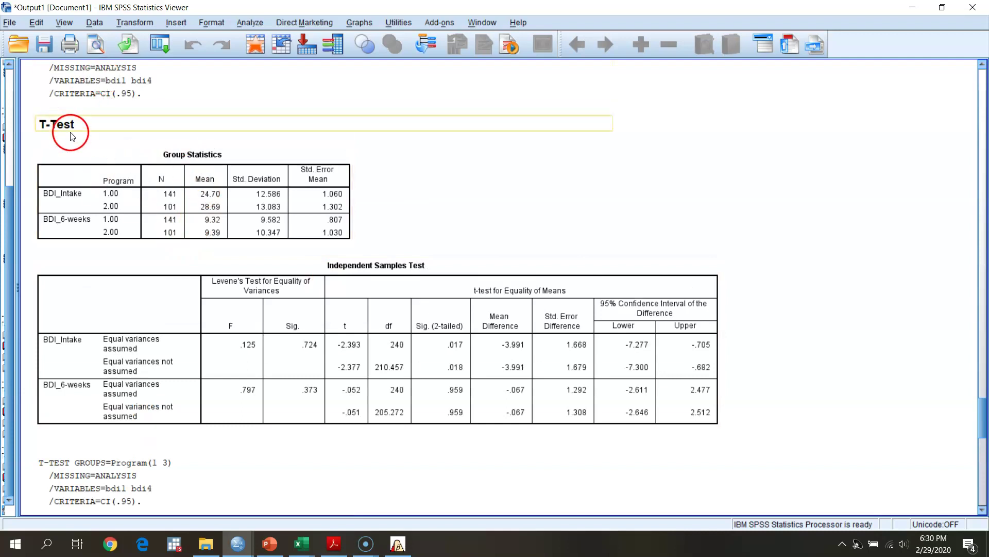
pyautogui.scroll(1, 590, 269)
pyautogui.scroll(-1, 567, 260)
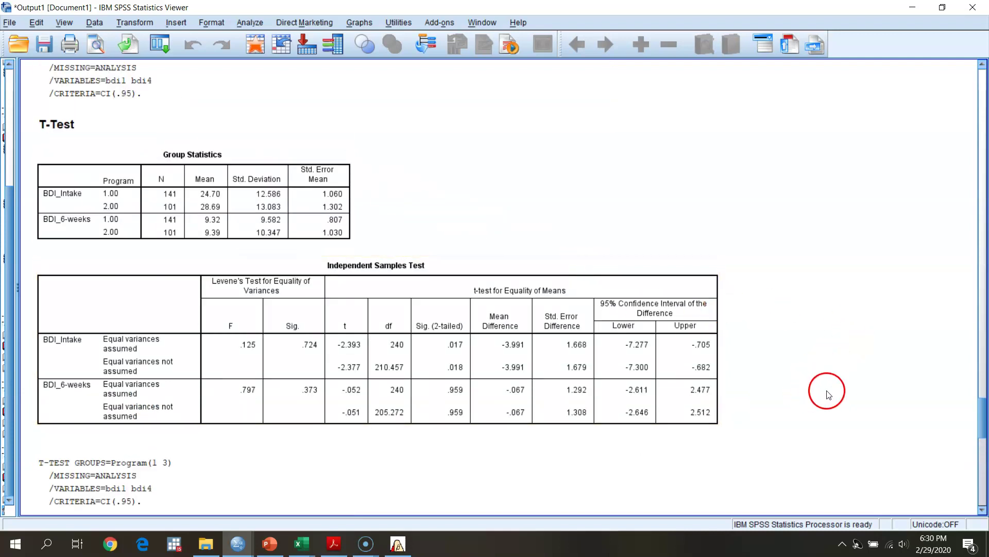
pyautogui.click(167, 198)
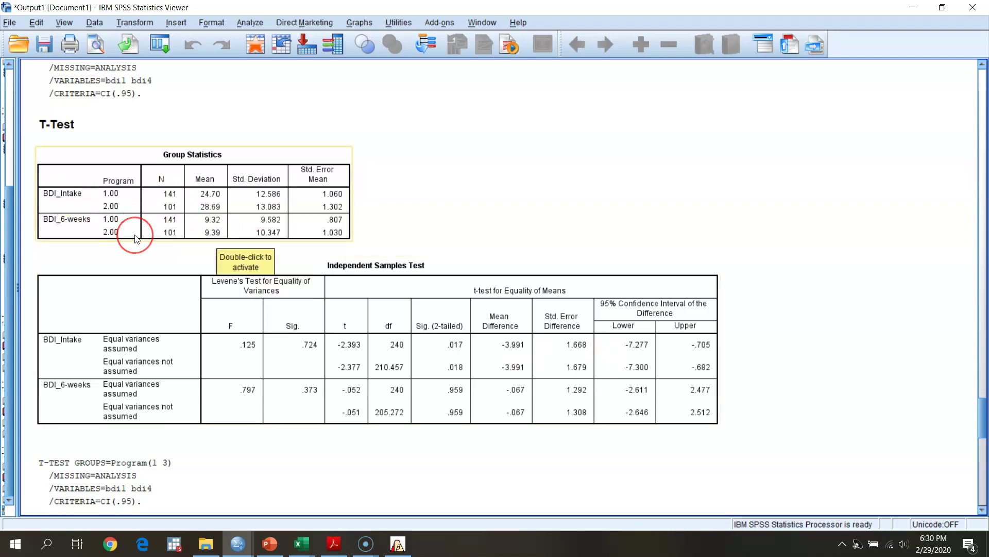
pyautogui.click(939, 301)
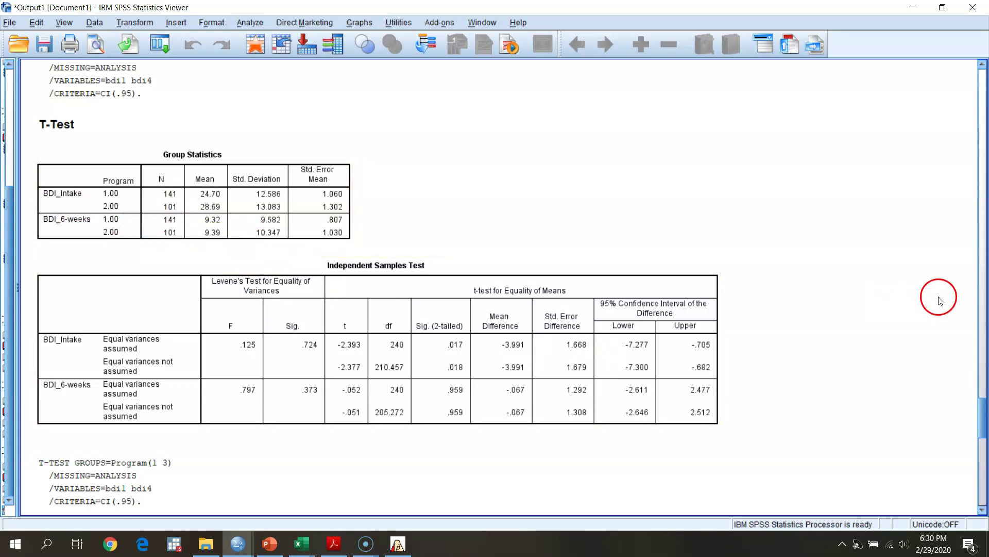
pyautogui.scroll(-3, 984, 412)
pyautogui.click(469, 330)
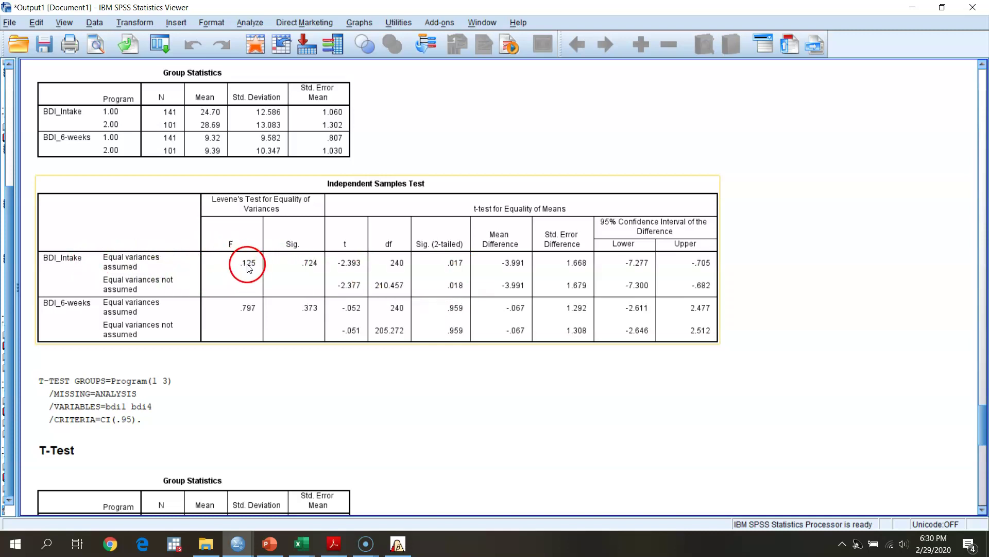
pyautogui.click(359, 421)
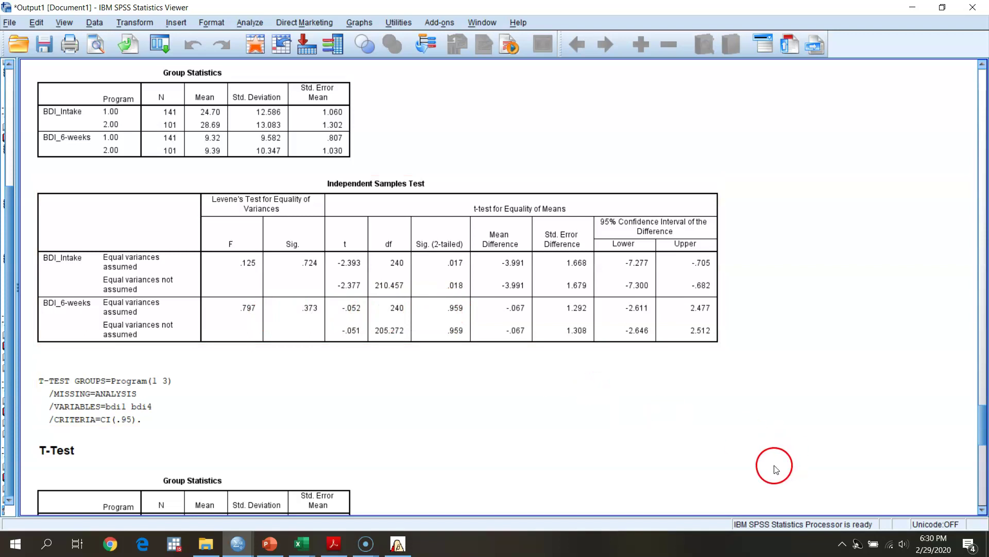
# Review the group statistics and independent samples test tables comparing Programs 1 and 3
pyautogui.scroll(-10, 758, 464)
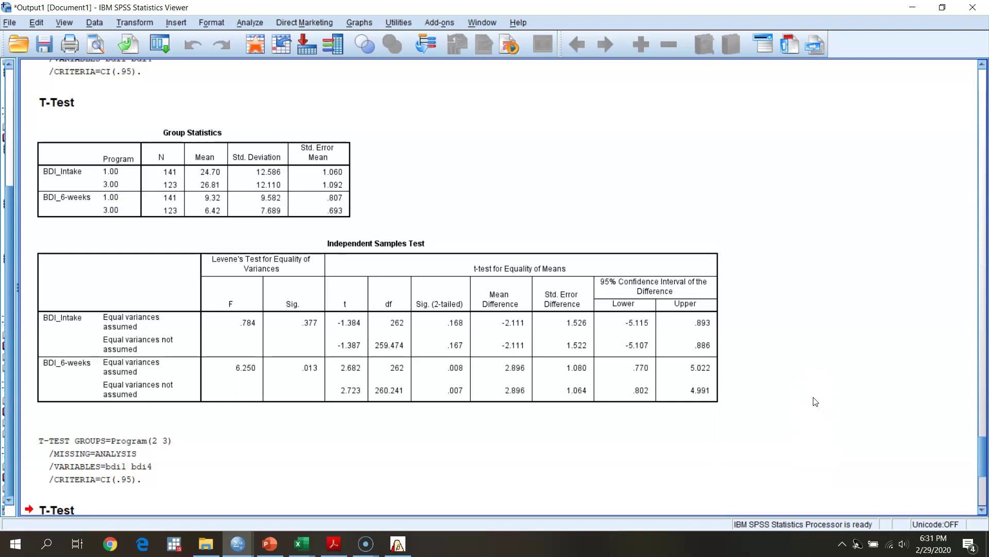
pyautogui.scroll(-6, 815, 402)
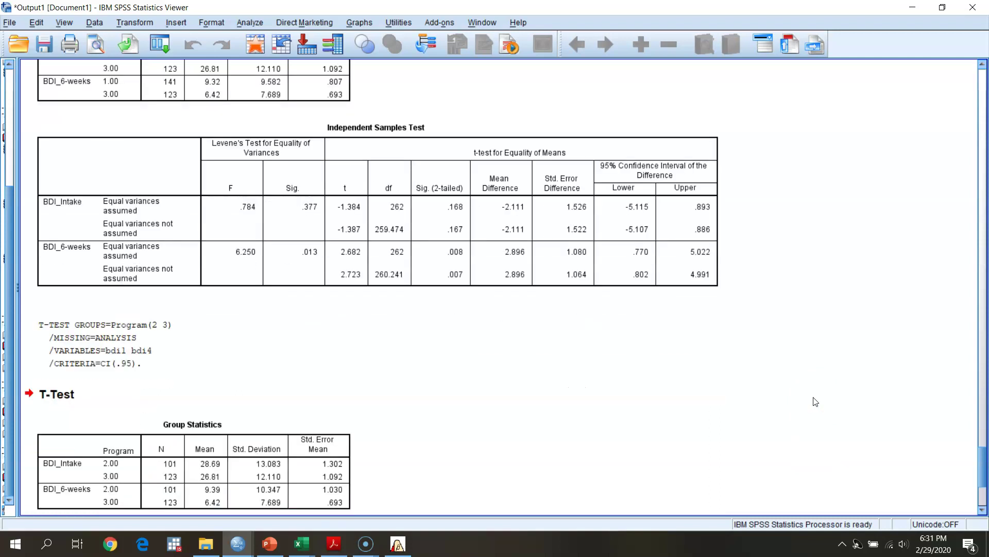
pyautogui.scroll(5, 815, 404)
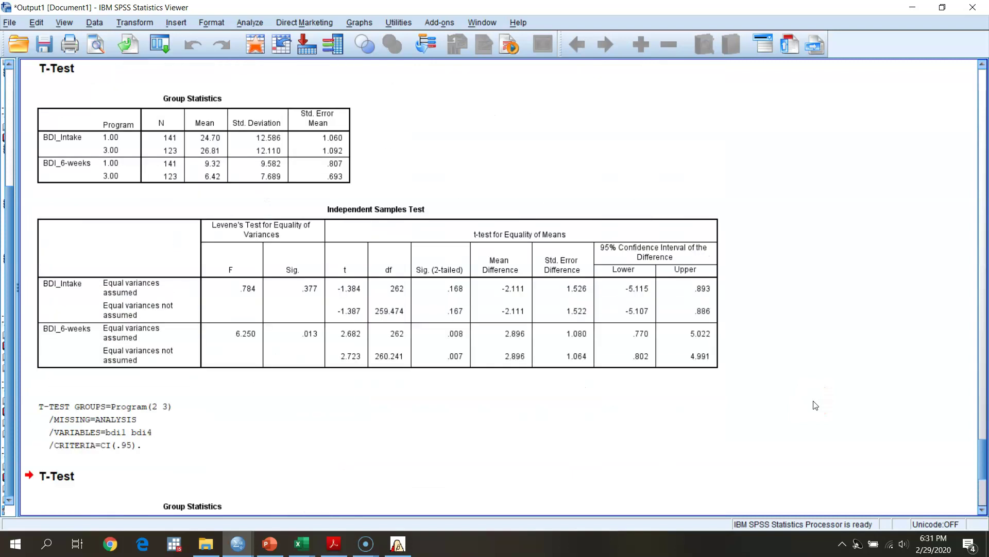
# Examine the t test tables comparing Programs 2 and 3 and check them against the two earlier program comparisons
pyautogui.scroll(-5, 815, 405)
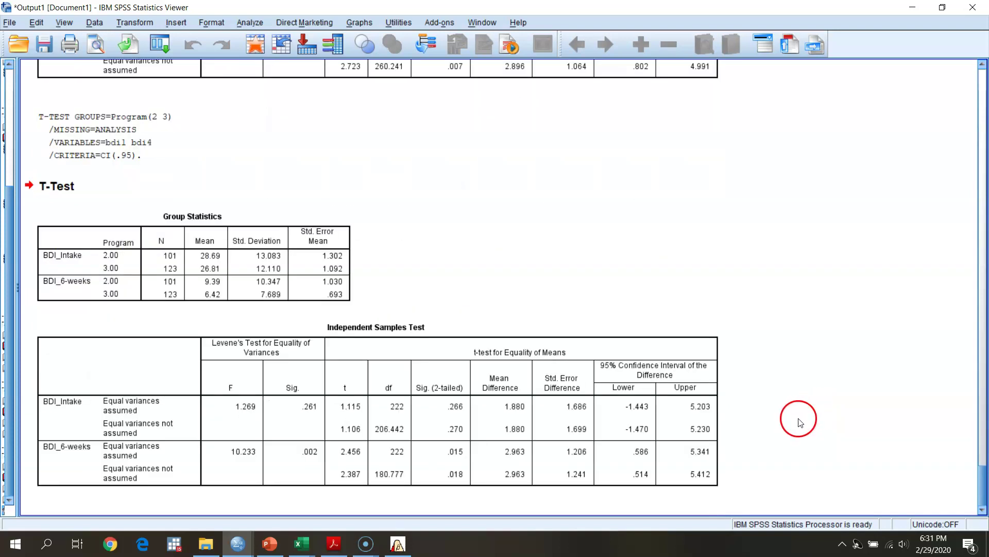
pyautogui.click(453, 493)
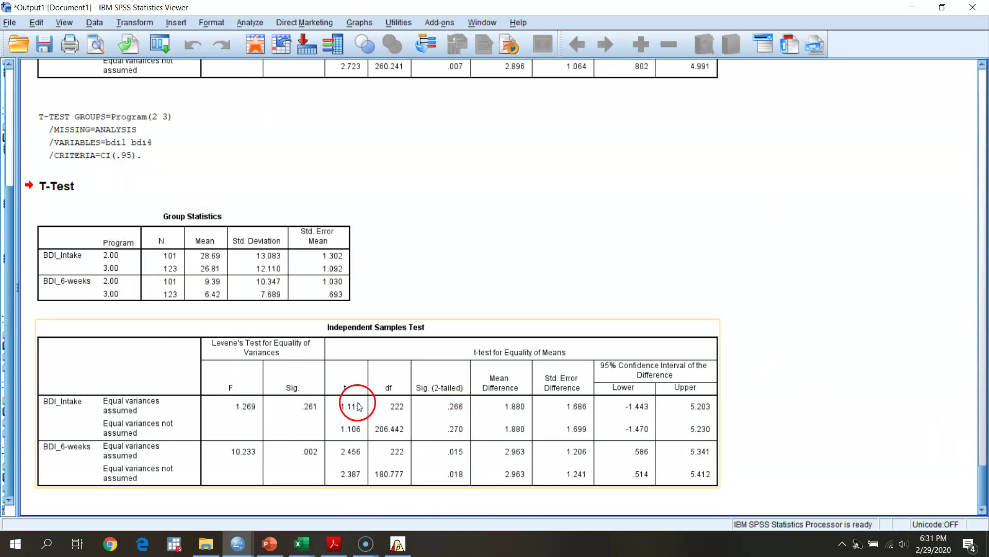
pyautogui.click(510, 479)
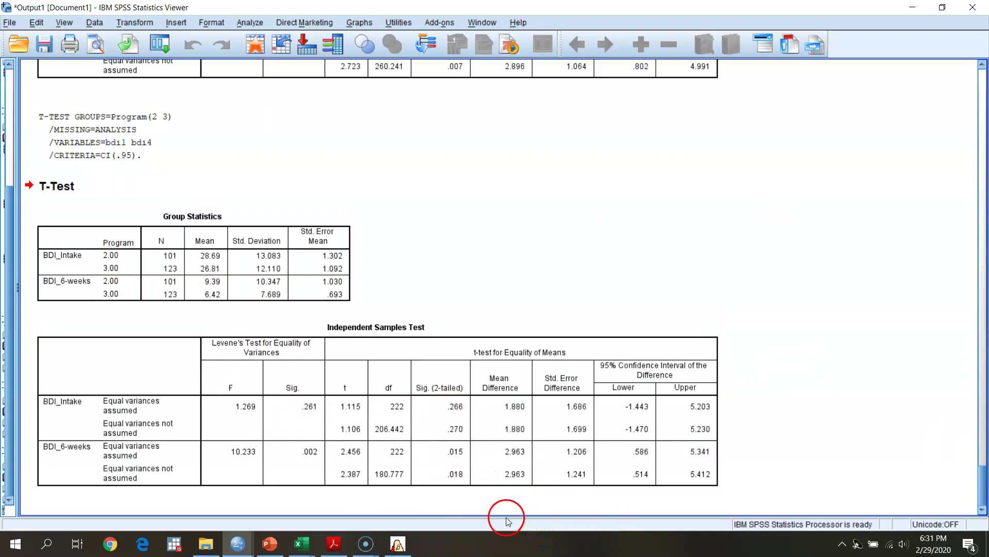
pyautogui.click(170, 477)
pyautogui.click(456, 494)
pyautogui.click(457, 492)
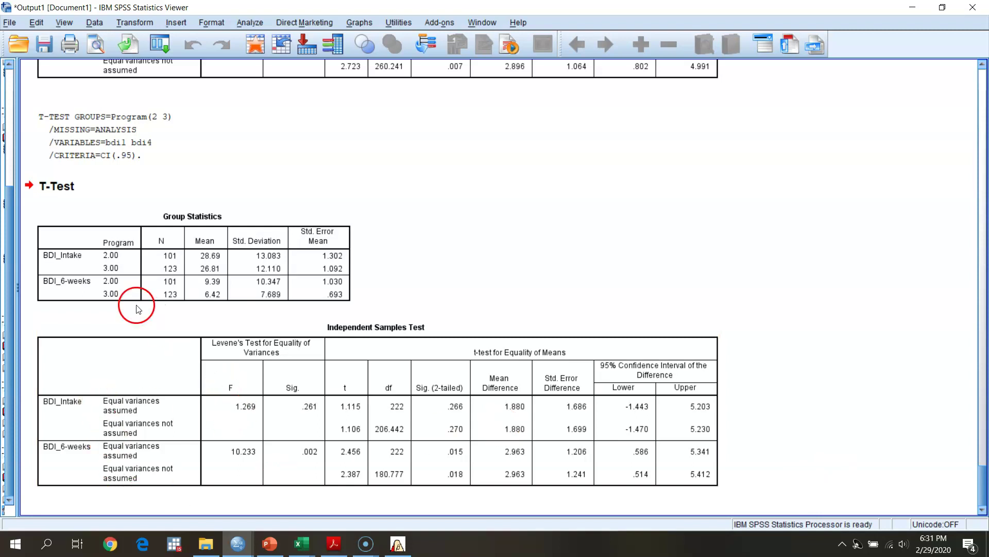
pyautogui.scroll(5, 166, 239)
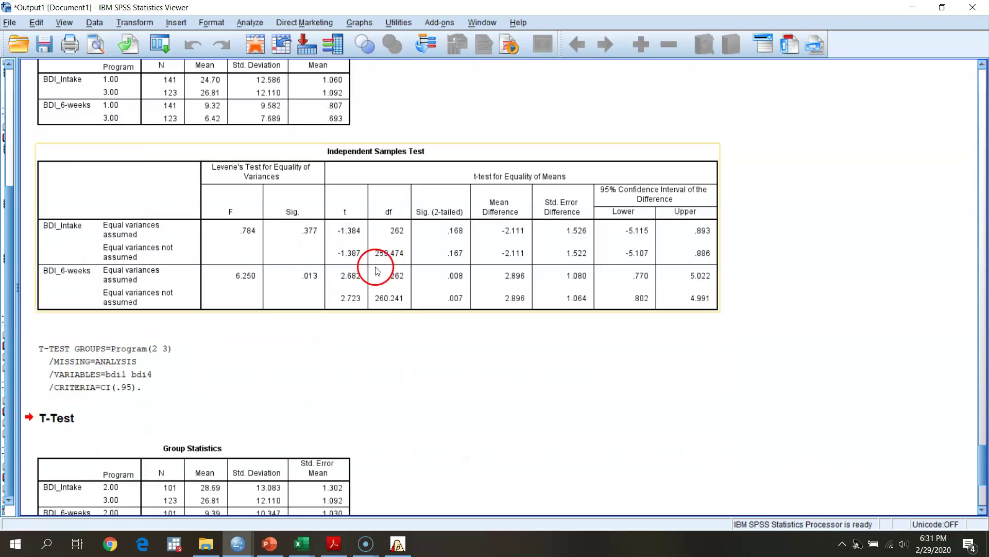
pyautogui.scroll(4, 212, 274)
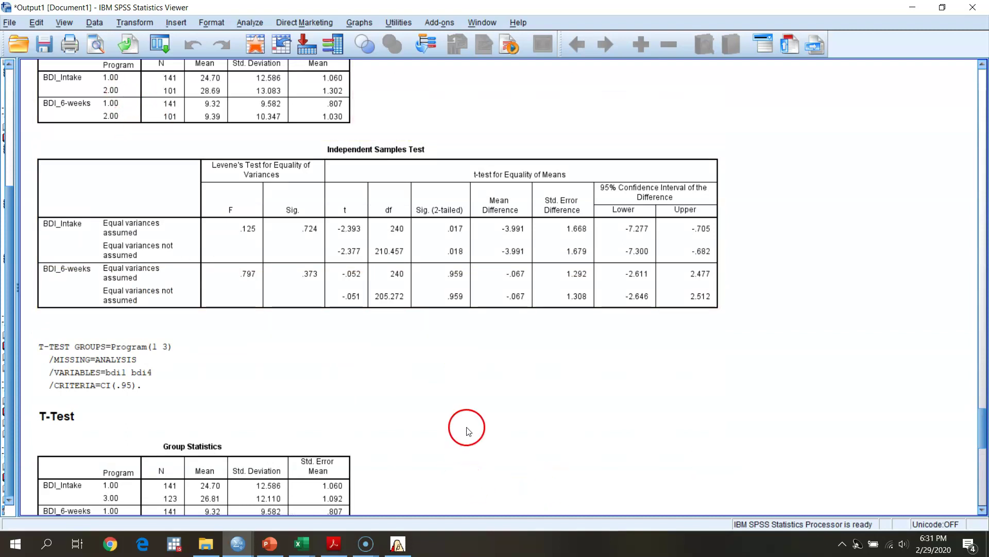
pyautogui.scroll(-5, 495, 436)
pyautogui.scroll(-4, 510, 437)
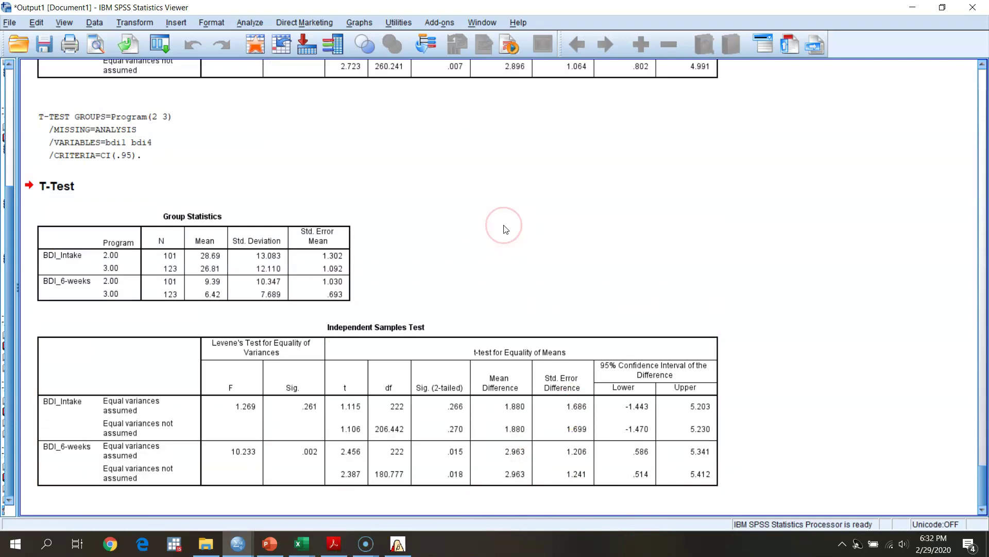
# Switch to the Excel workbook BH 3 x 4 RM ANOVA (ordered means) and open Sheet2
pyautogui.moveTo(301, 552)
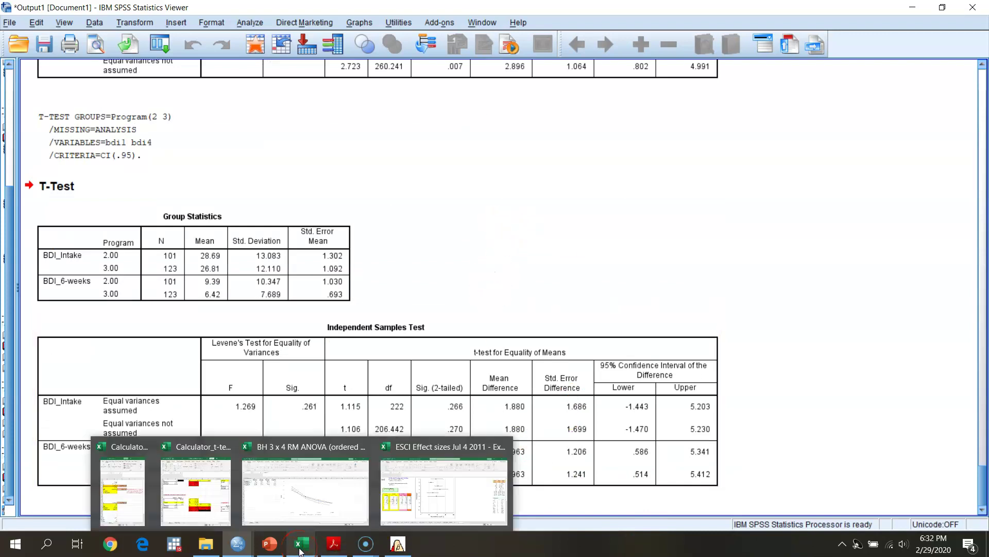
pyautogui.click(284, 485)
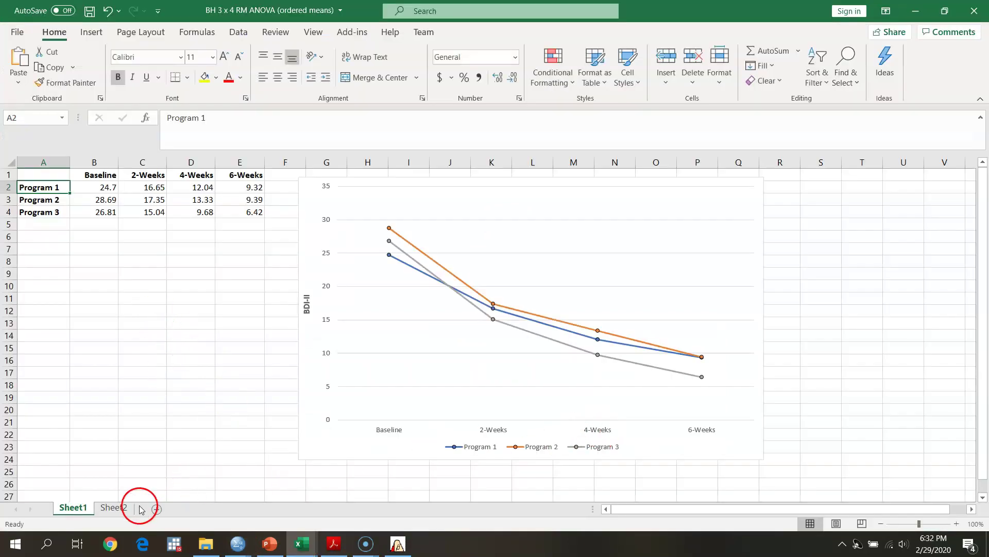
pyautogui.click(114, 508)
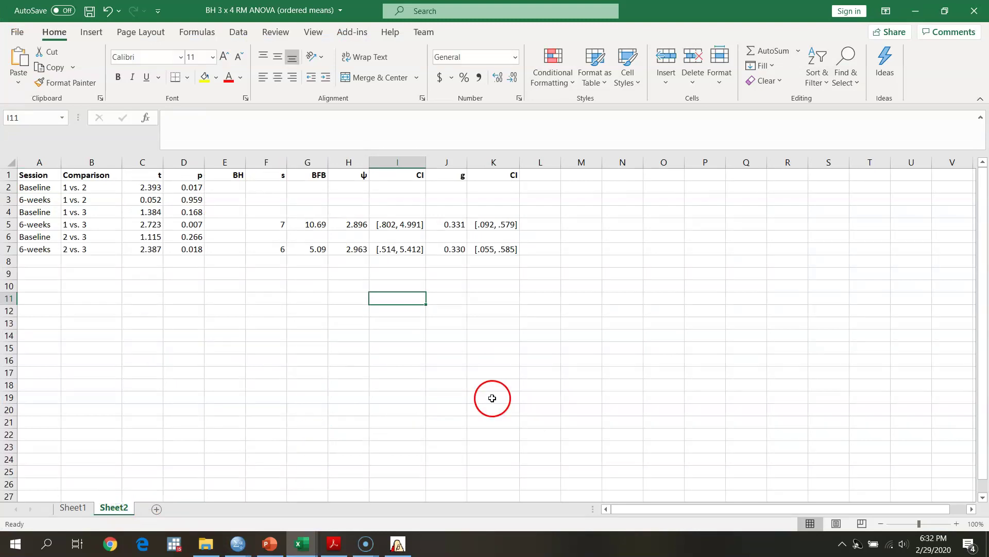
# Arrange the SPSS output and the Excel workbook side by side, with the Program 1 versus 2 tables in view
pyautogui.click(954, 11)
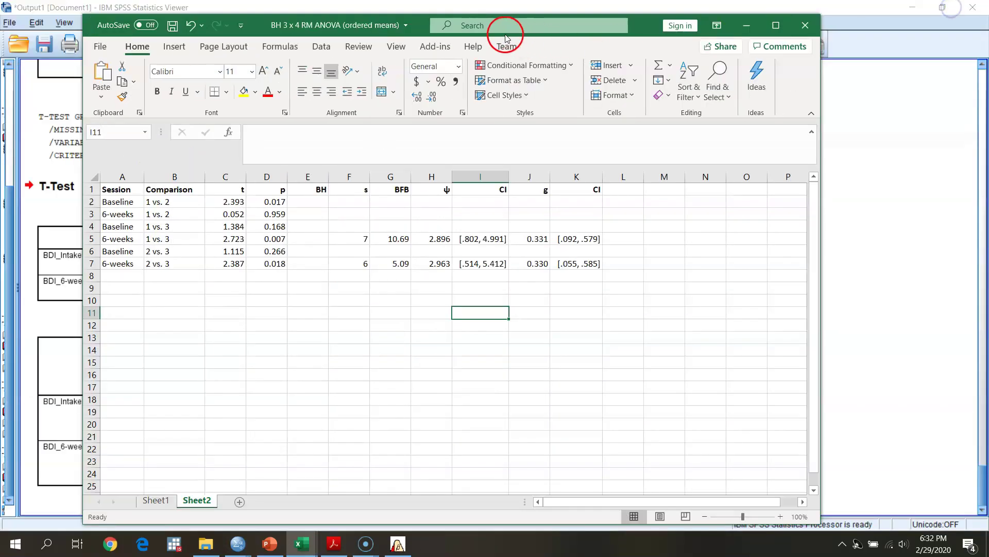
pyautogui.moveTo(428, 19); pyautogui.dragTo(790, 8)
pyautogui.click(257, 69)
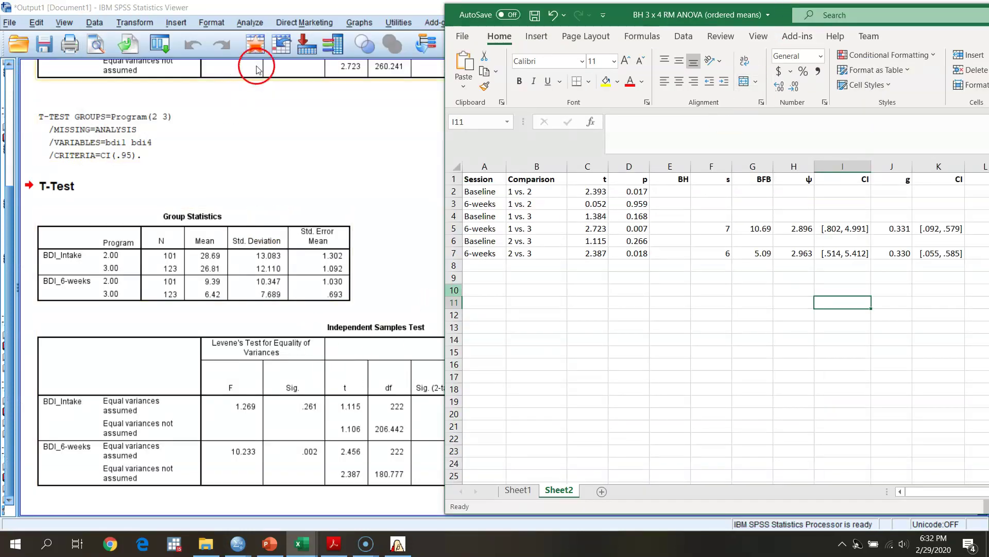
pyautogui.click(287, 11)
pyautogui.scroll(10, 752, 364)
pyautogui.scroll(-2, 765, 366)
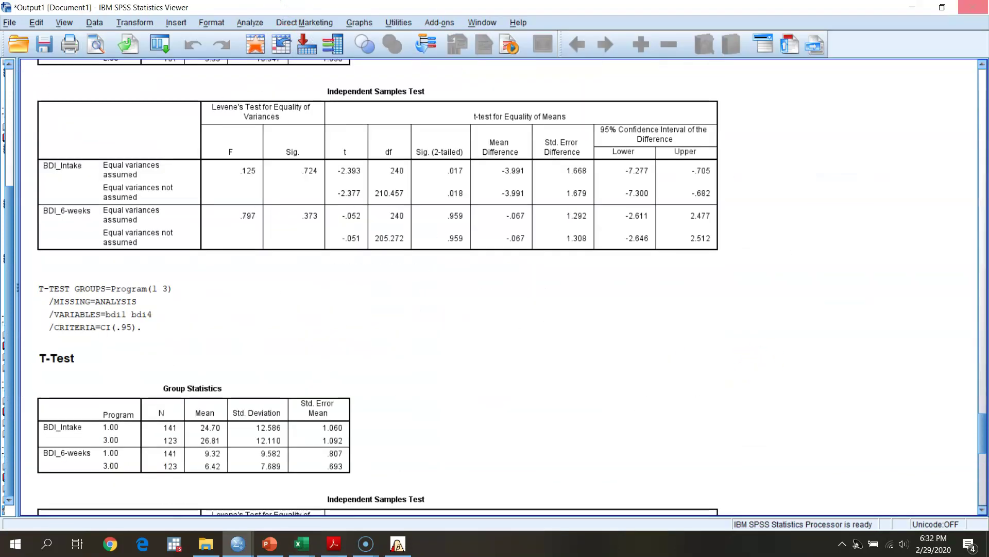
pyautogui.doubleClick(758, 11)
pyautogui.scroll(5, 379, 425)
pyautogui.scroll(6, 379, 426)
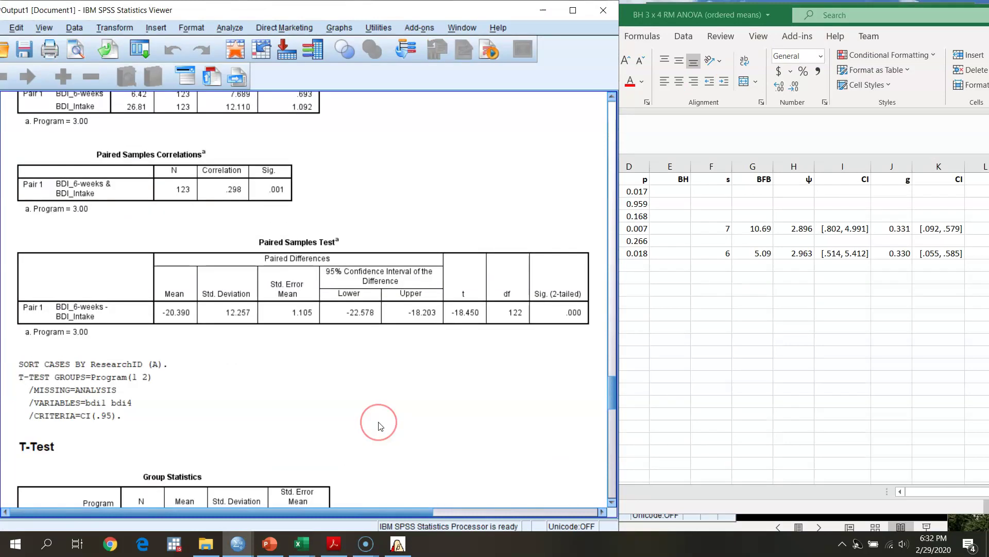
pyautogui.scroll(-12, 378, 425)
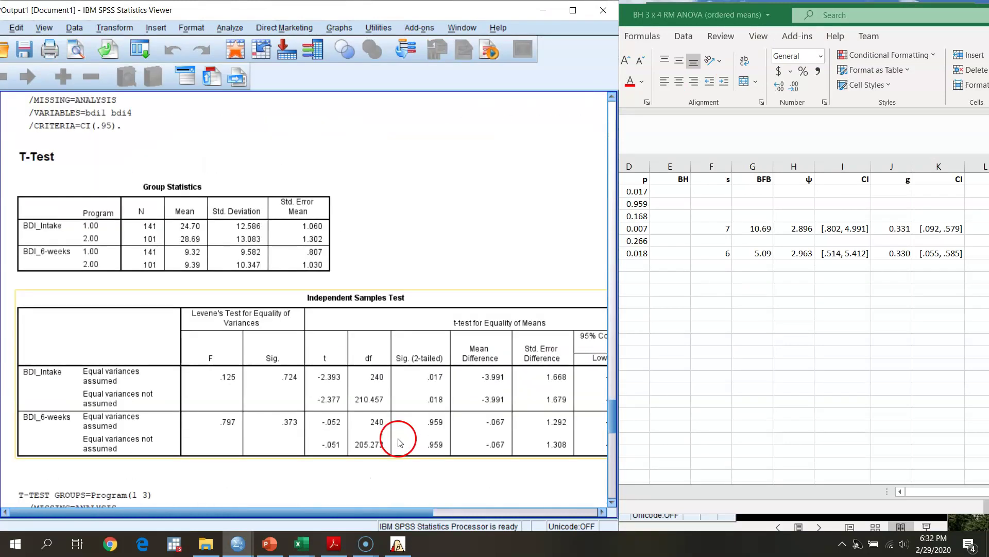
pyautogui.click(843, 302)
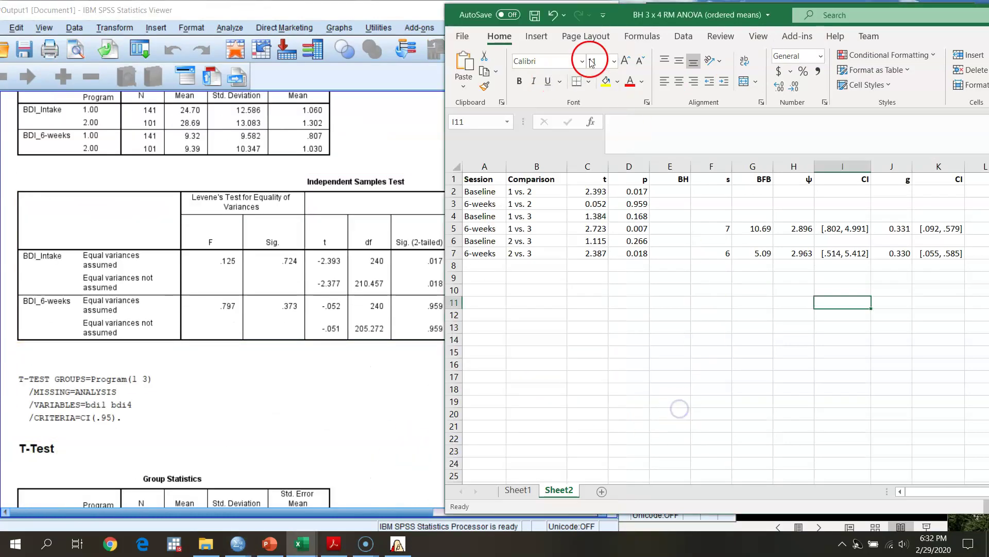
pyautogui.moveTo(615, 10); pyautogui.dragTo(790, 10)
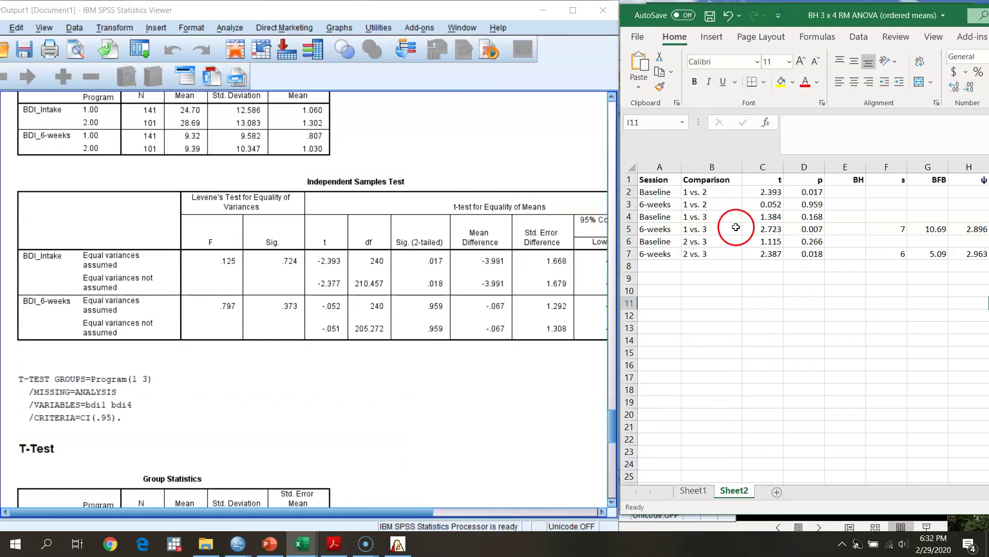
# Check the Baseline 1 vs. 2 t and p values in Sheet2 against the BDI_Intake row of the output
pyautogui.click(660, 192)
pyautogui.click(695, 192)
pyautogui.click(427, 243)
pyautogui.click(72, 185)
pyautogui.click(707, 204)
pyautogui.moveTo(773, 193); pyautogui.dragTo(811, 192)
pyautogui.click(343, 312)
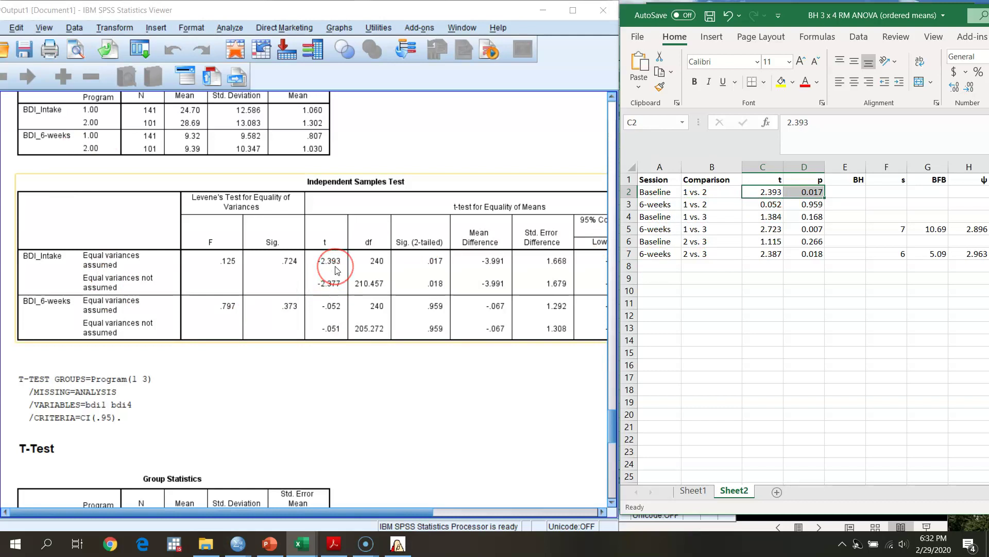
pyautogui.click(878, 388)
# Check the 6-weeks 1 vs. 2 entries in Sheet2 against the BDI_6-weeks row of the output
pyautogui.click(388, 315)
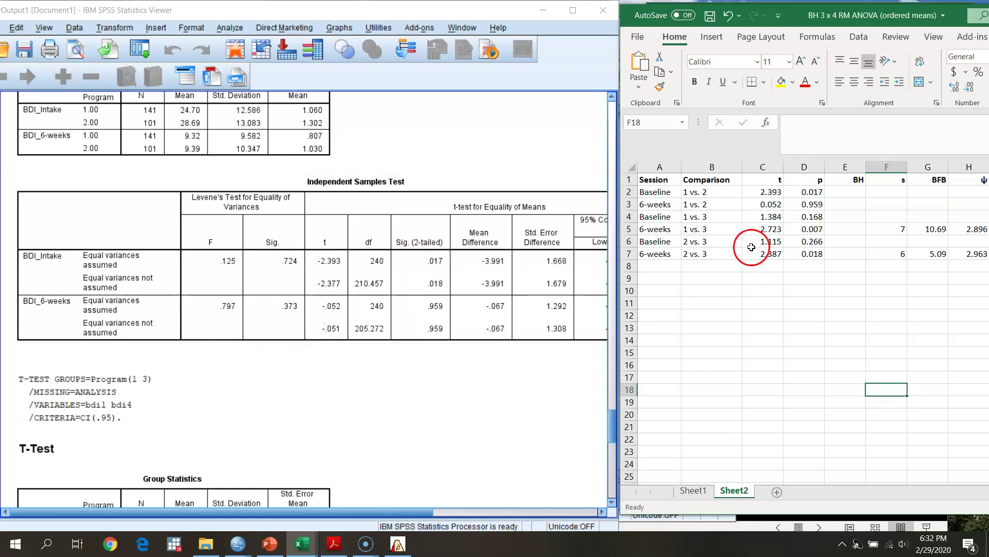
pyautogui.click(304, 366)
pyautogui.click(339, 331)
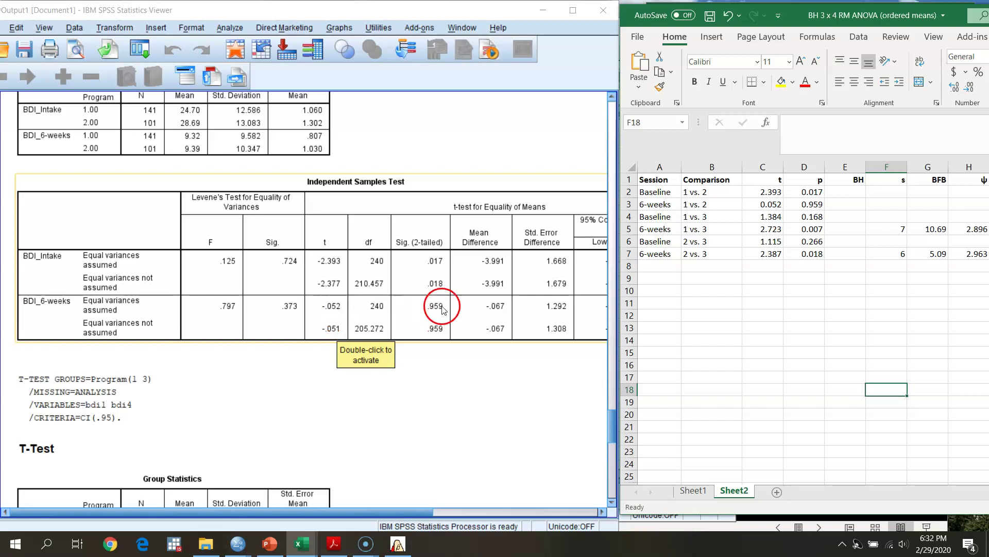
pyautogui.click(769, 204)
pyautogui.moveTo(698, 204)
pyautogui.mouseDown()
pyautogui.moveTo(765, 205)
pyautogui.moveTo(765, 216)
pyautogui.moveTo(767, 205)
pyautogui.mouseUp()
# Compare the Program 1 versus 3 t test output with the 1 vs. 3 t and p values in Sheet2
pyautogui.click(432, 498)
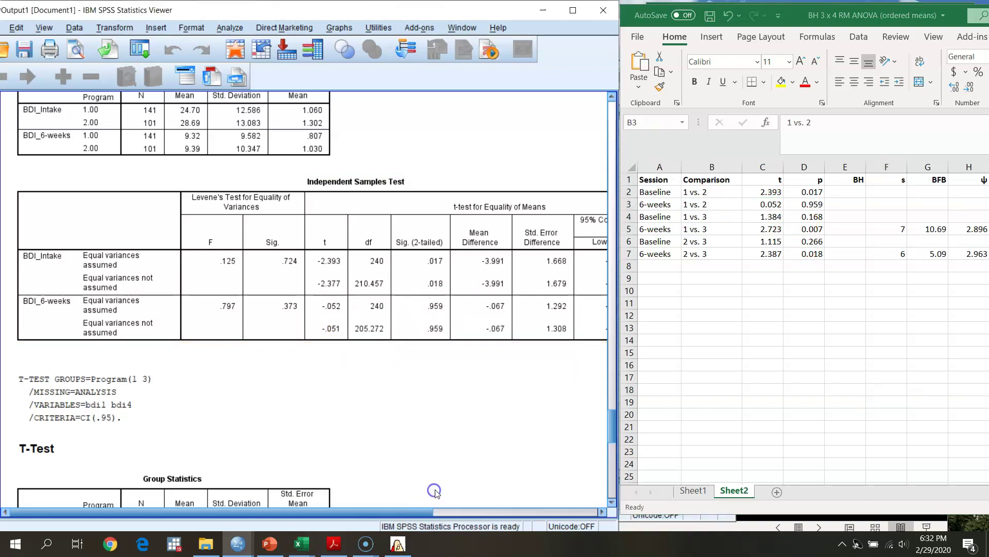
pyautogui.scroll(-5, 482, 398)
pyautogui.click(490, 387)
pyautogui.scroll(-4, 491, 390)
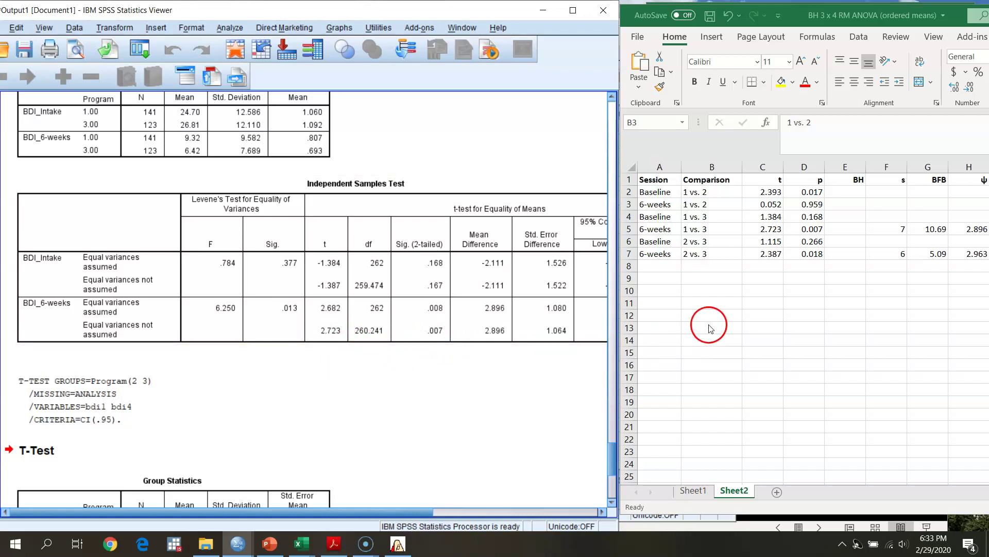
pyautogui.hotkey('alt', 'Tab')
pyautogui.click(813, 229)
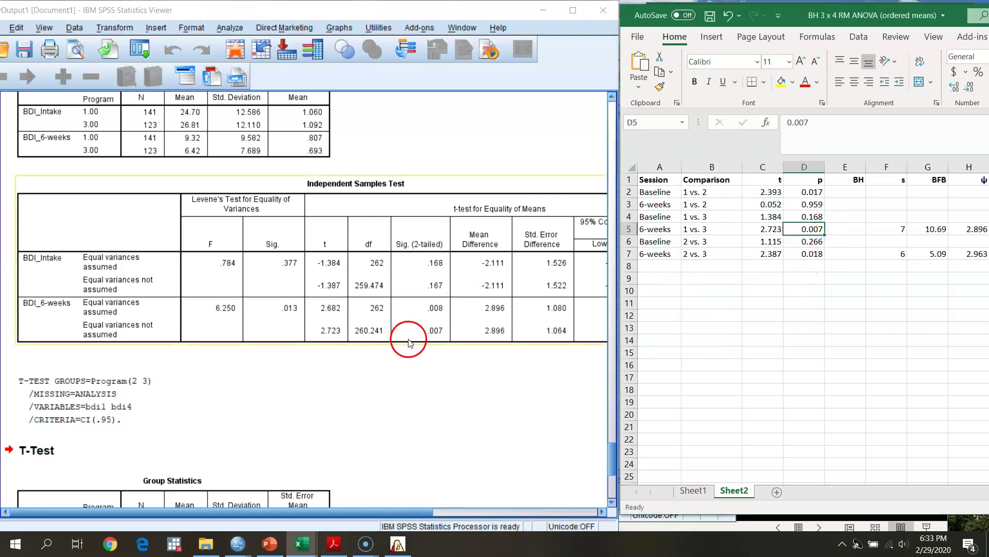
# View the Program 2 versus 3 output beside its Sheet2 rows, and return to the Program 1 versus 2 tables
pyautogui.scroll(-5, 438, 361)
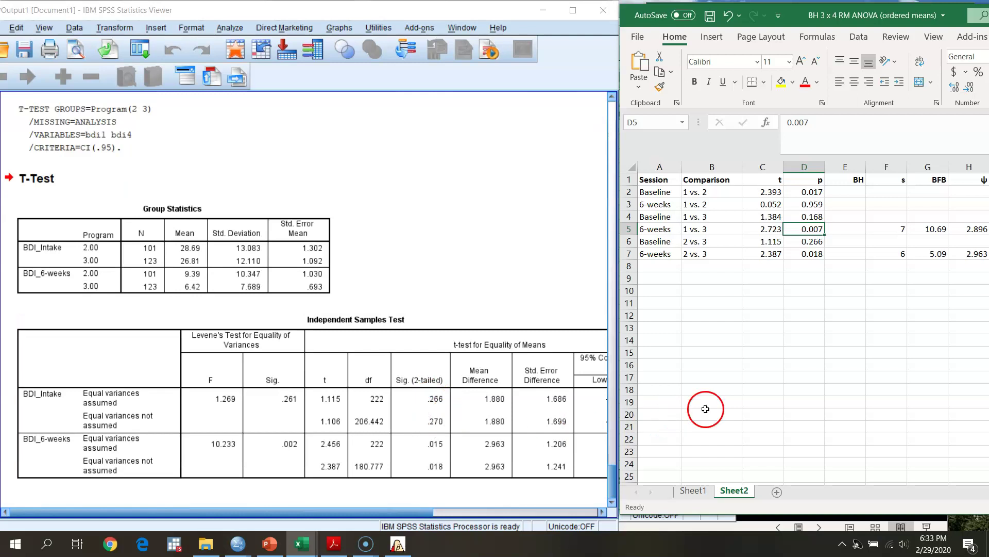
pyautogui.scroll(5, 503, 258)
pyautogui.scroll(10, 493, 335)
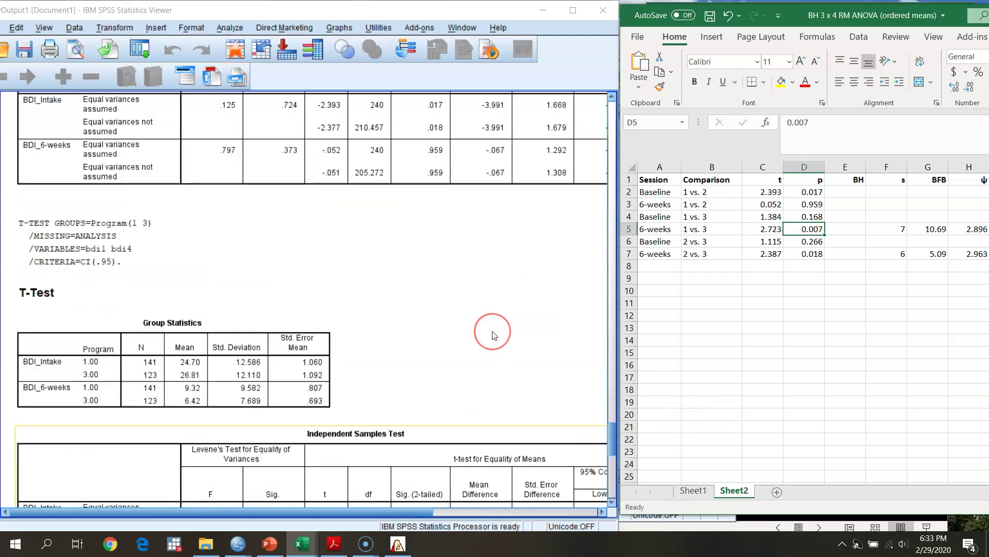
pyautogui.click(674, 90)
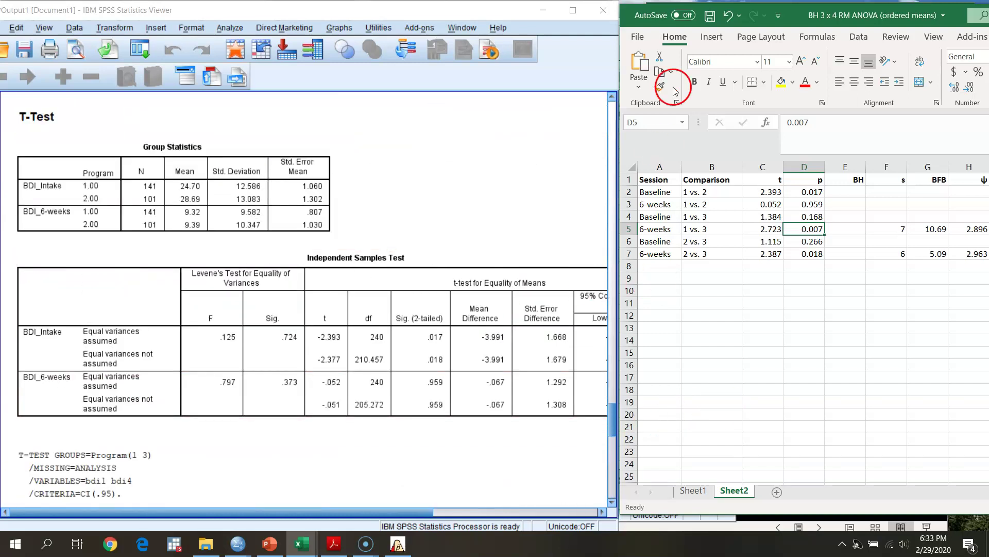
# Widen the Sheet2 workbook window and review the s, BFB, ψ, CI and g entries of the 6-weeks 1 vs. 3 row
pyautogui.click(623, 98)
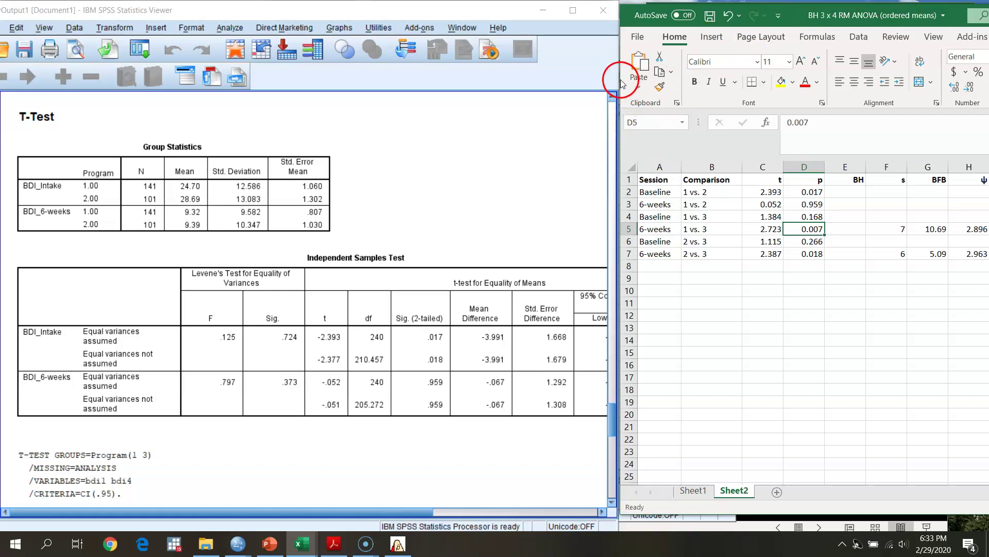
pyautogui.moveTo(622, 84); pyautogui.dragTo(358, 106)
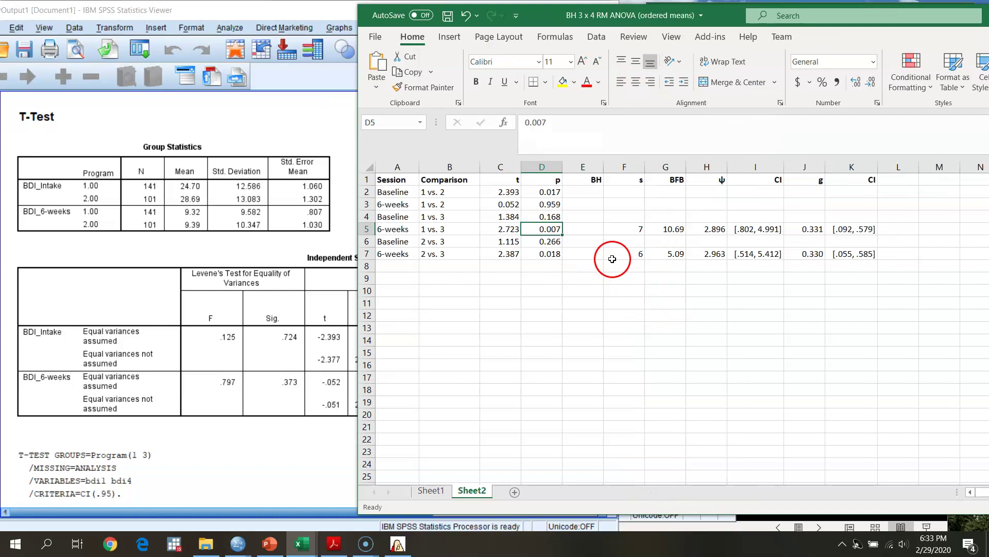
pyautogui.click(631, 229)
pyautogui.click(669, 228)
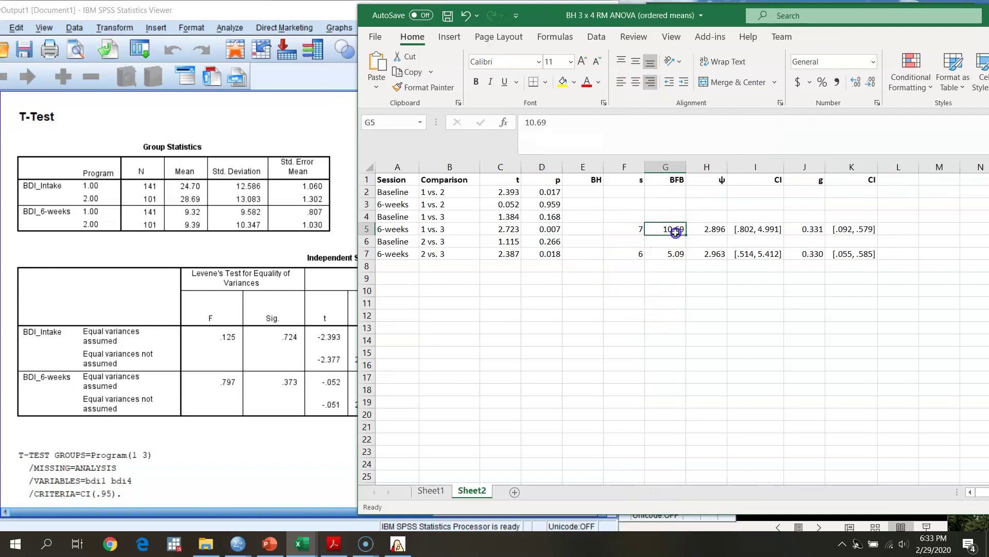
pyautogui.click(727, 229)
pyautogui.click(779, 229)
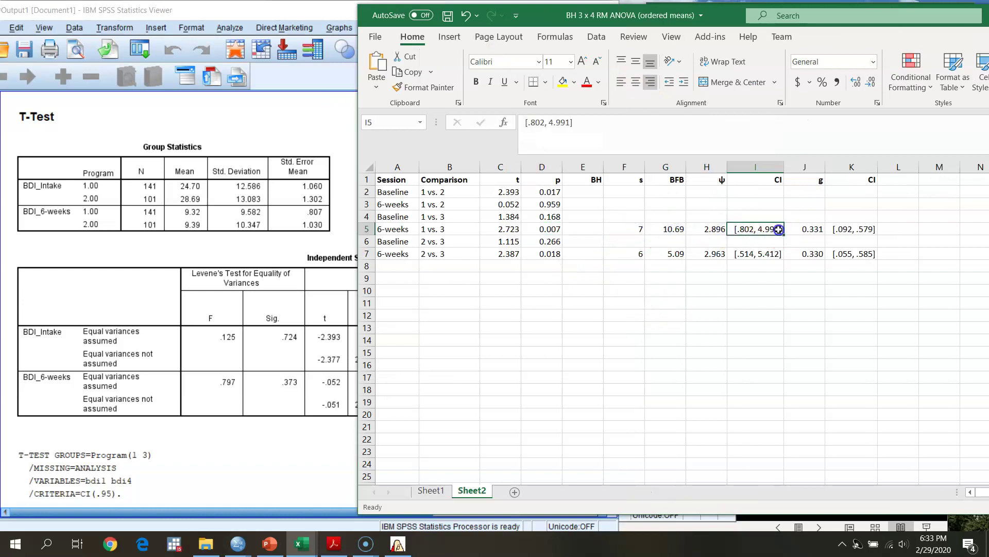
pyautogui.click(812, 226)
pyautogui.click(813, 254)
pyautogui.click(817, 230)
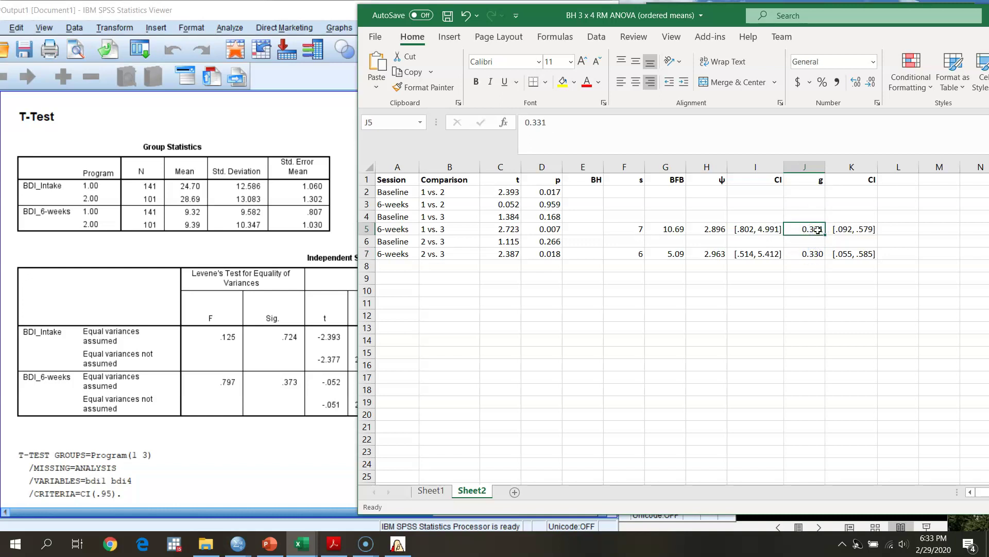
pyautogui.click(721, 229)
pyautogui.click(809, 231)
# Examine the Program 1 versus 2 group statistics and independent samples test in the SPSS output
pyautogui.click(309, 27)
pyautogui.click(402, 309)
pyautogui.scroll(3, 409, 258)
pyautogui.scroll(-3, 413, 325)
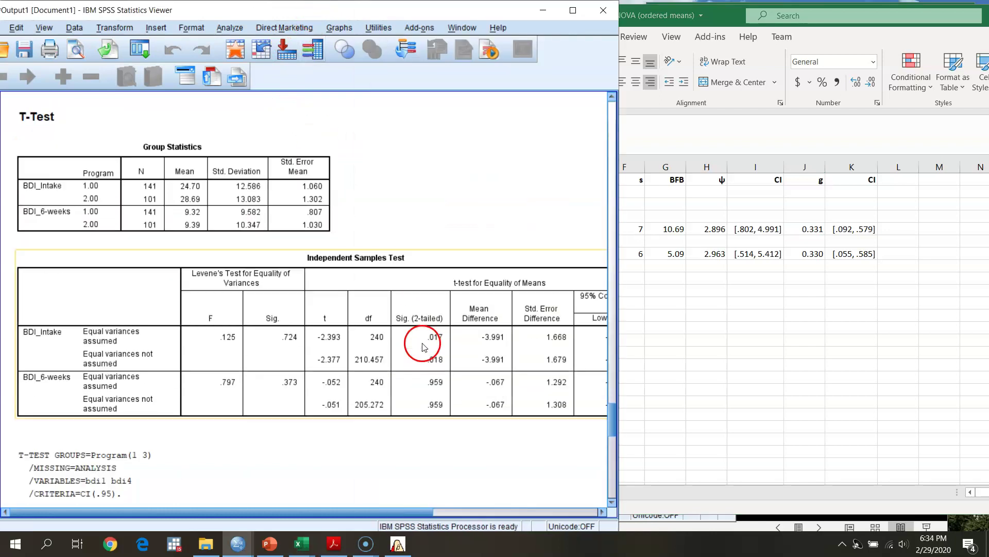
pyautogui.scroll(3, 331, 405)
pyautogui.click(331, 405)
pyautogui.scroll(3, 340, 420)
pyautogui.scroll(-6, 376, 457)
pyautogui.click(383, 467)
pyautogui.scroll(-1, 384, 466)
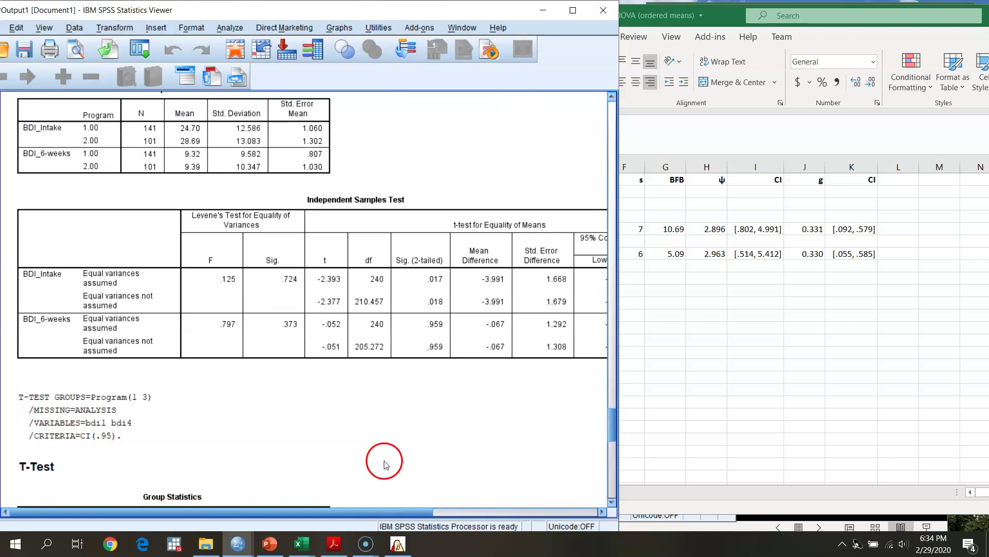
# Resize the Sheet2 workbook window so its rows can be filled in beside the Program 1 versus 2 test results
pyautogui.click(713, 266)
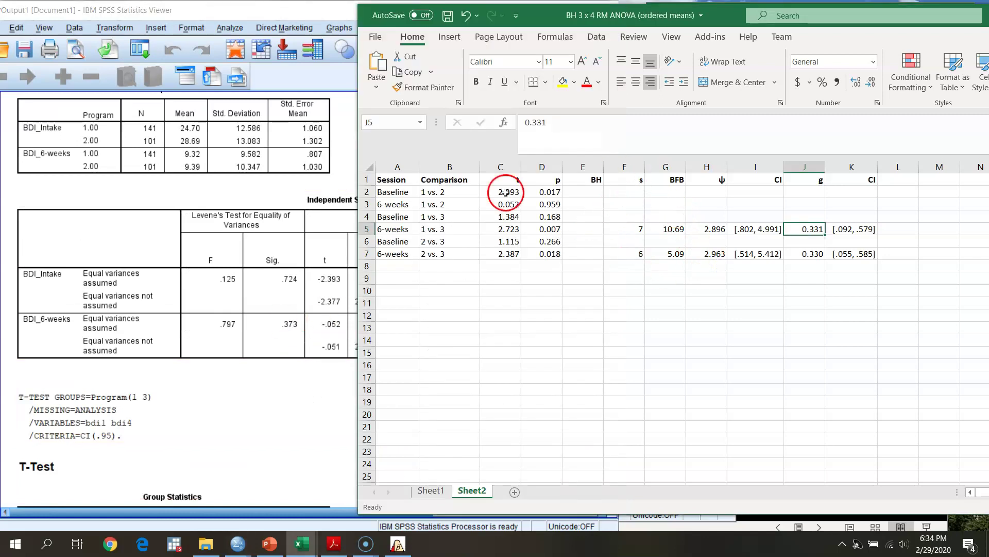
pyautogui.click(355, 215)
pyautogui.moveTo(355, 210); pyautogui.dragTo(421, 209)
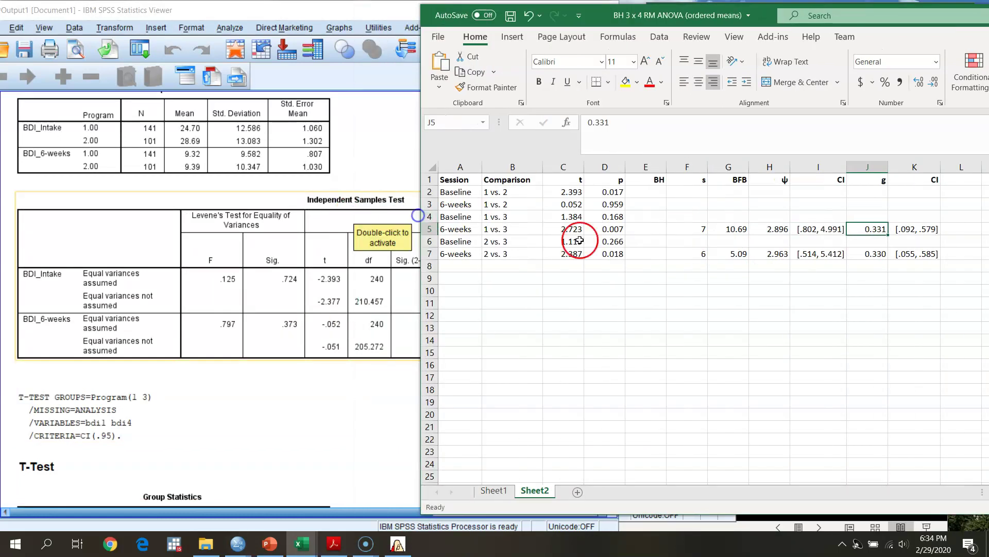
pyautogui.click(759, 193)
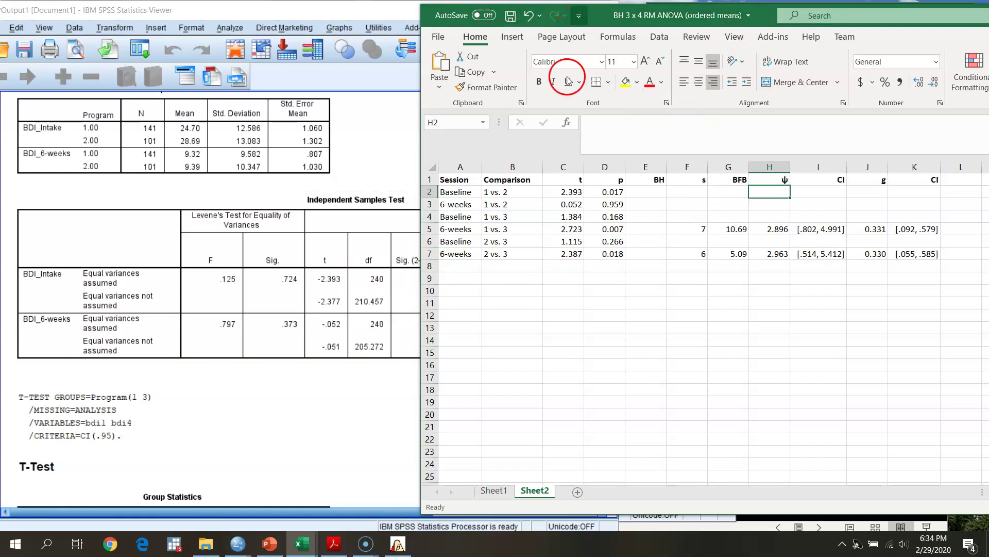
pyautogui.scroll(-2, 379, 454)
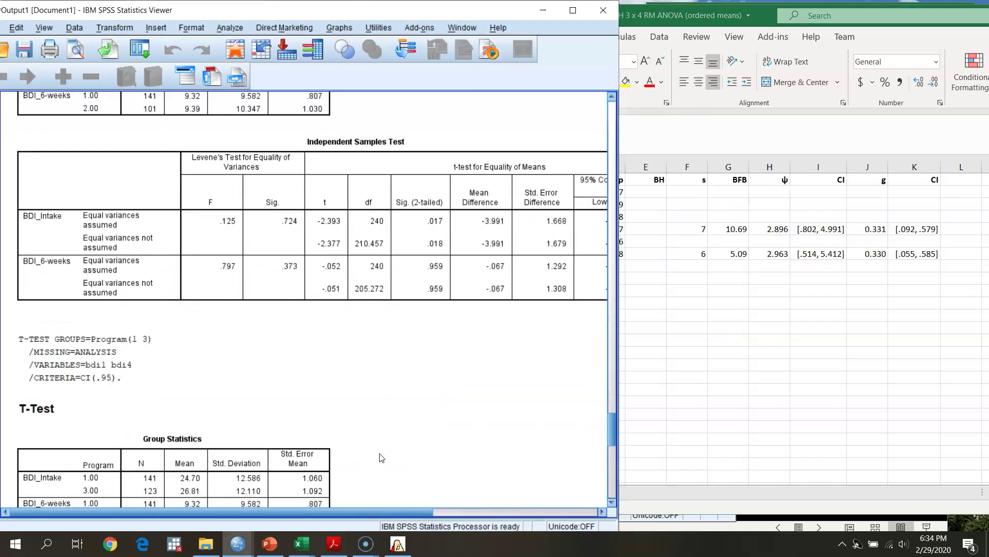
pyautogui.moveTo(764, 4); pyautogui.dragTo(720, 202)
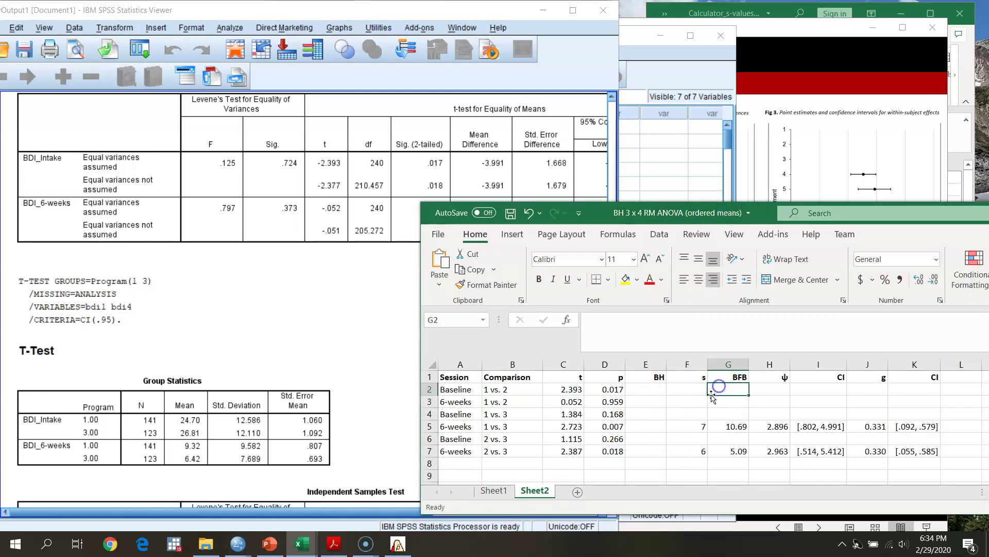
# Enter 3.991 as the ψ value for the Baseline 1 vs. 2 comparison in Sheet2
pyautogui.click(762, 388)
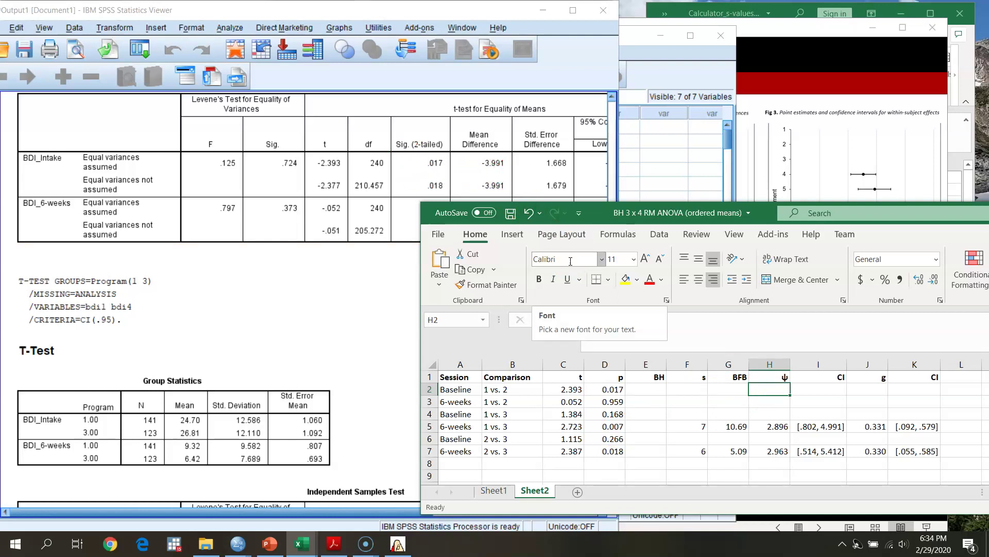
pyautogui.write('3.')
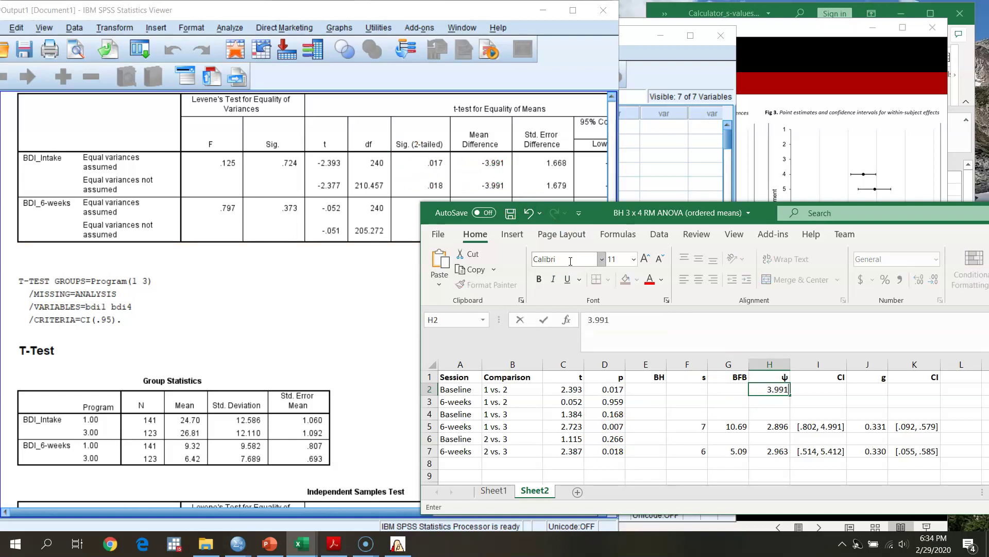
pyautogui.write('991')
pyautogui.press('Tab')
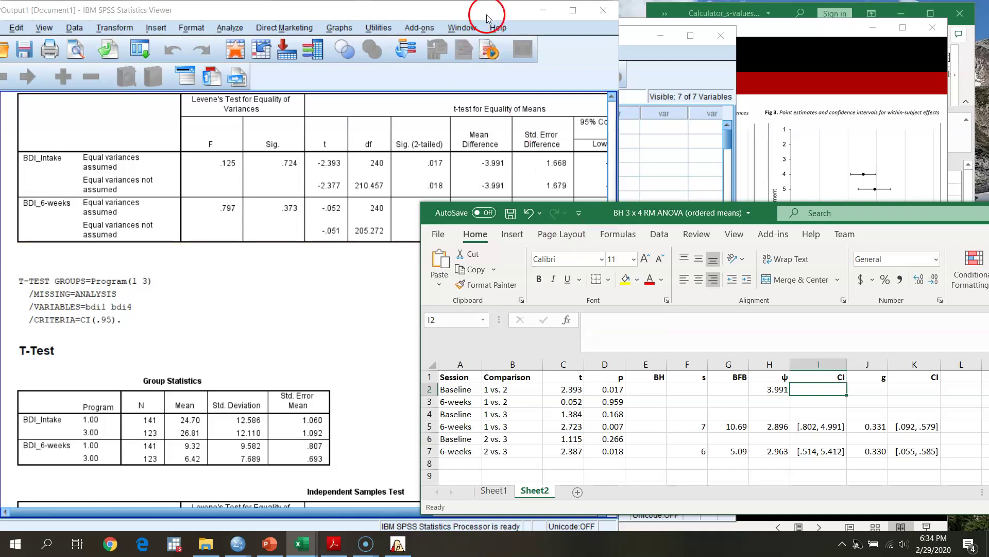
# Bring the 95% confidence limits into view in the output and enter [.705, 7.277] as the Baseline 1 vs. 2 mean difference CI
pyautogui.click(488, 18)
pyautogui.moveTo(393, 513); pyautogui.dragTo(490, 524)
pyautogui.click(835, 394)
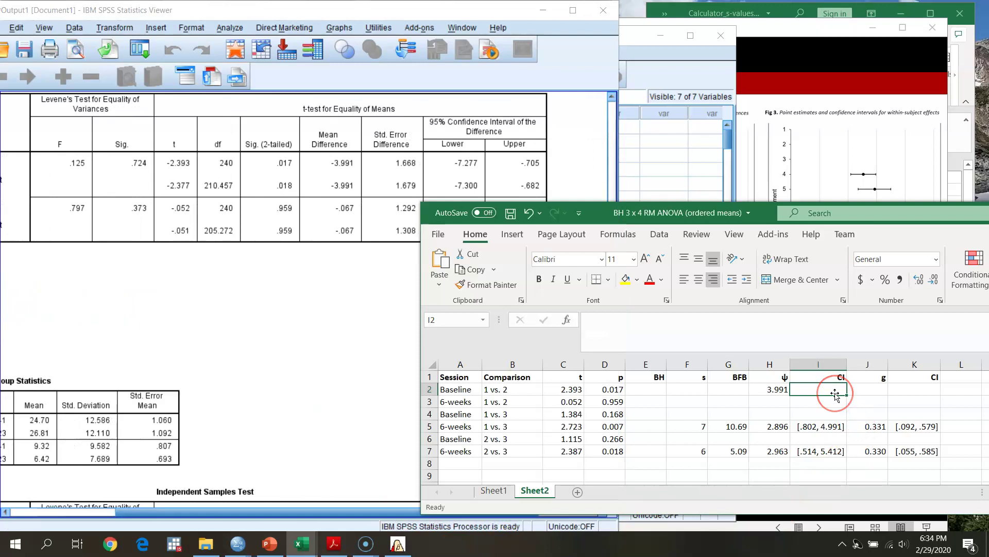
pyautogui.write('.705, 7.277')
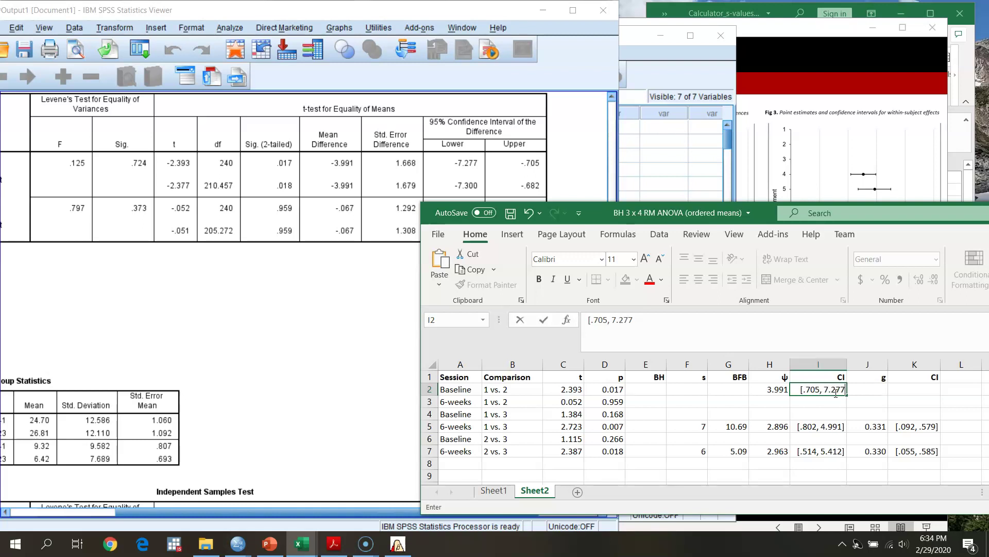
pyautogui.press('Tab')
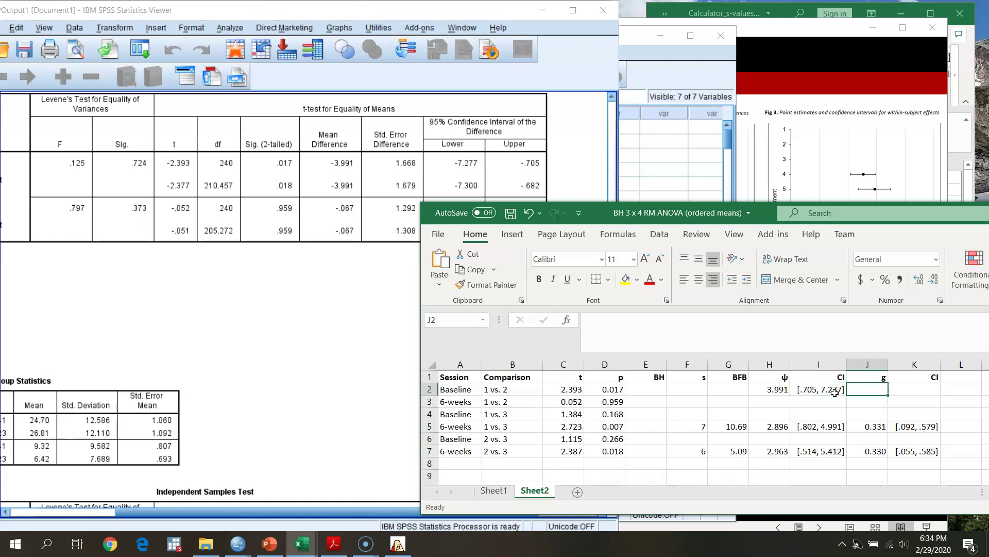
# Open the Program 1 versus 2 test table for editing and copy the unrounded BDI_Intake two-tailed p value, equal variances assumed
pyautogui.click(293, 348)
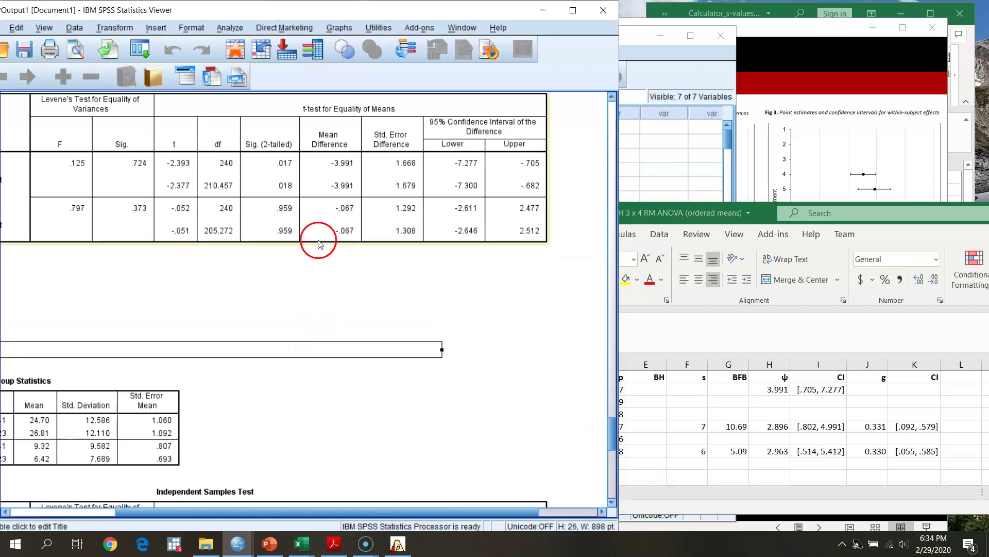
pyautogui.click(287, 169)
pyautogui.doubleClick(288, 179)
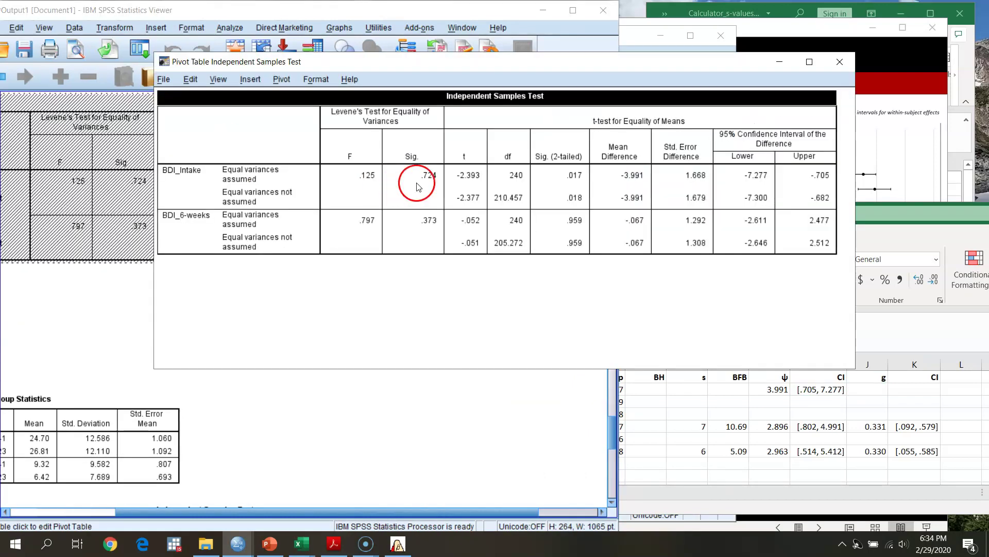
pyautogui.doubleClick(578, 174)
pyautogui.hotkey('ctrl', 'c')
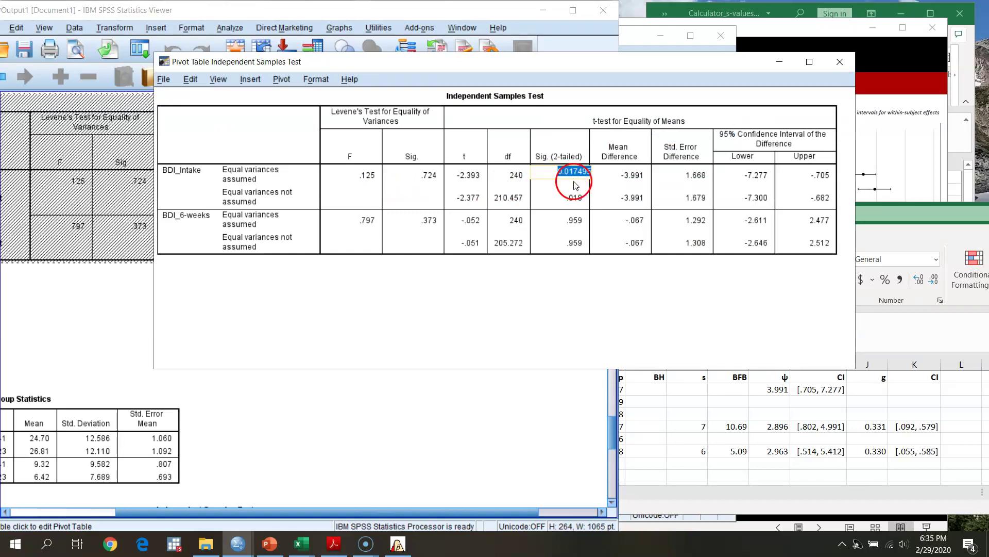
# Switch to the Calculator_s-values workbook and paste the copied p value 0.017495 into cell B14
pyautogui.moveTo(301, 544)
pyautogui.moveTo(438, 502)
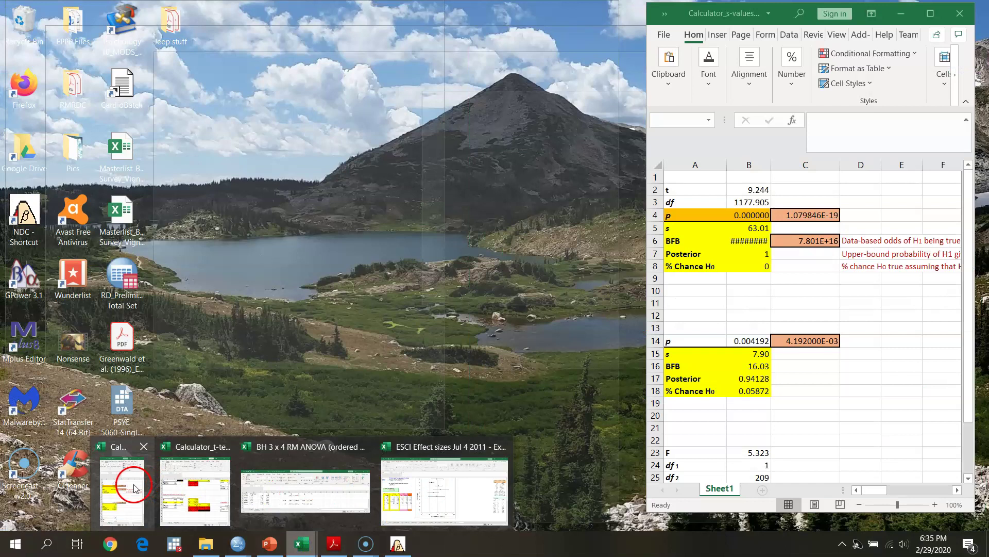
pyautogui.click(131, 487)
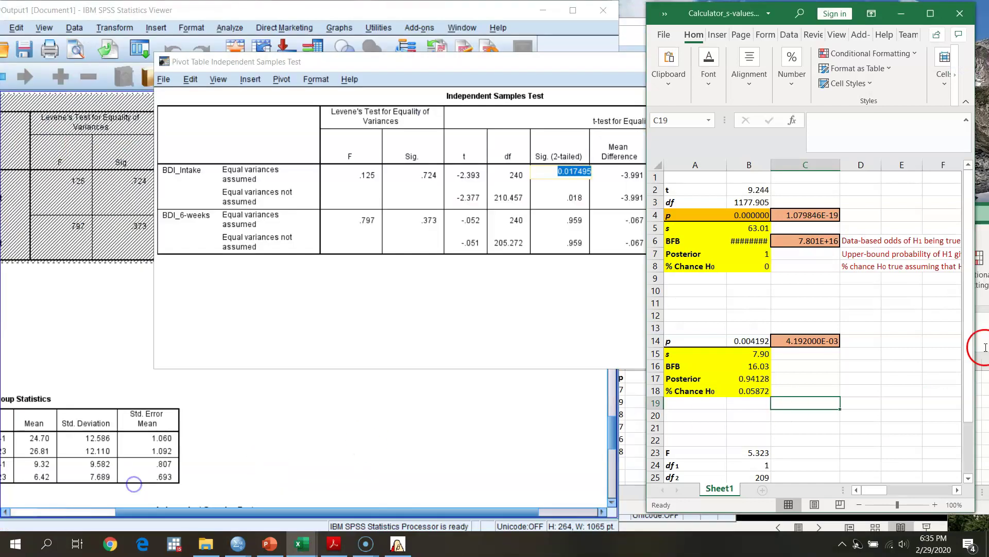
pyautogui.click(751, 340)
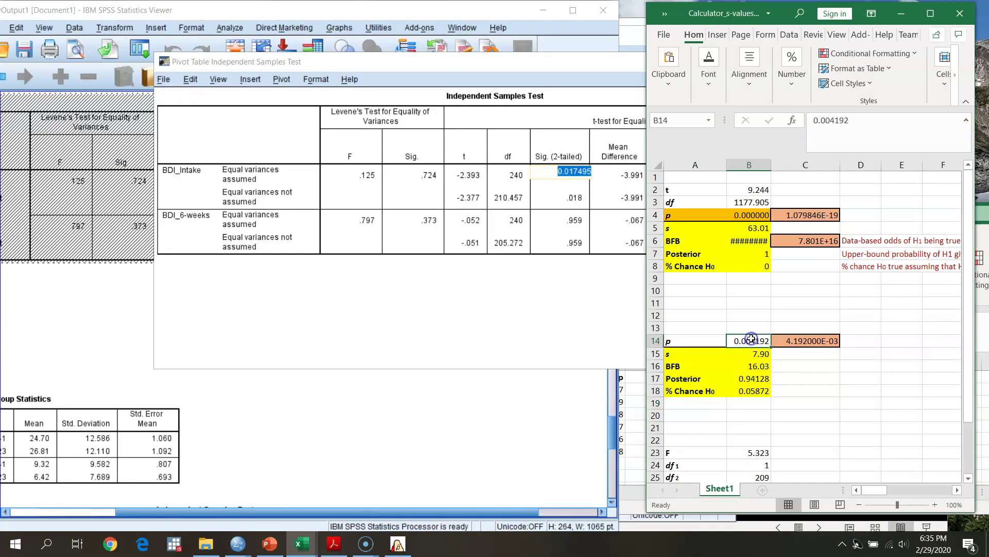
pyautogui.hotkey('ctrl', 'v')
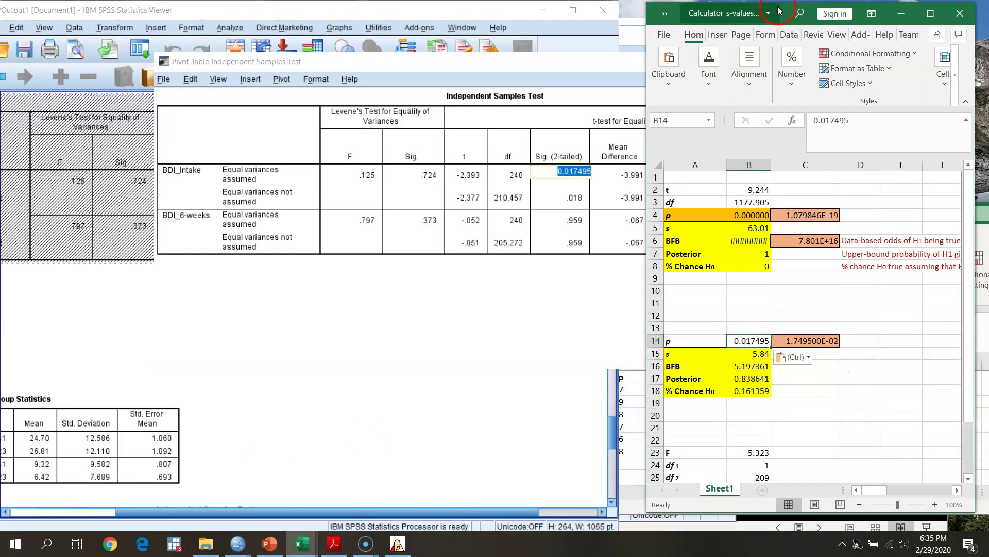
# Place the s-values calculator beside Sheet2 and enter s as 6 and BFB as 5.20 for Baseline 1 vs. 2
pyautogui.moveTo(779, 8); pyautogui.dragTo(426, 10)
pyautogui.click(867, 389)
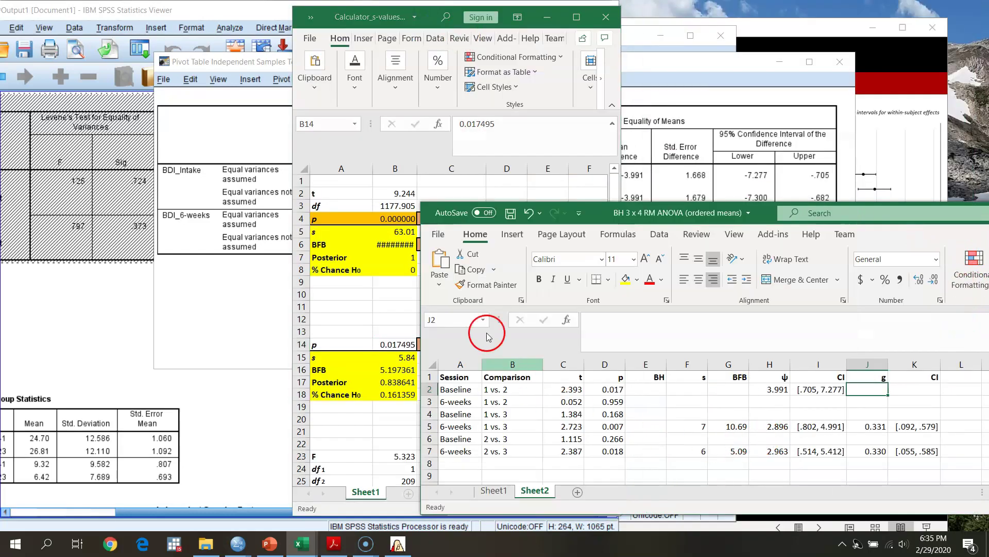
pyautogui.click(400, 12)
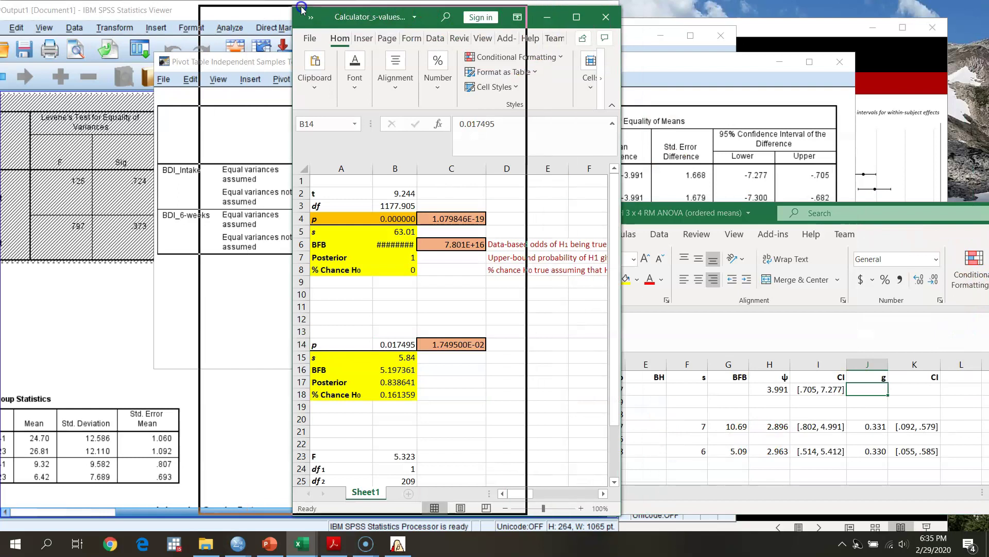
pyautogui.moveTo(400, 12); pyautogui.dragTo(306, 10)
pyautogui.click(866, 419)
pyautogui.click(700, 390)
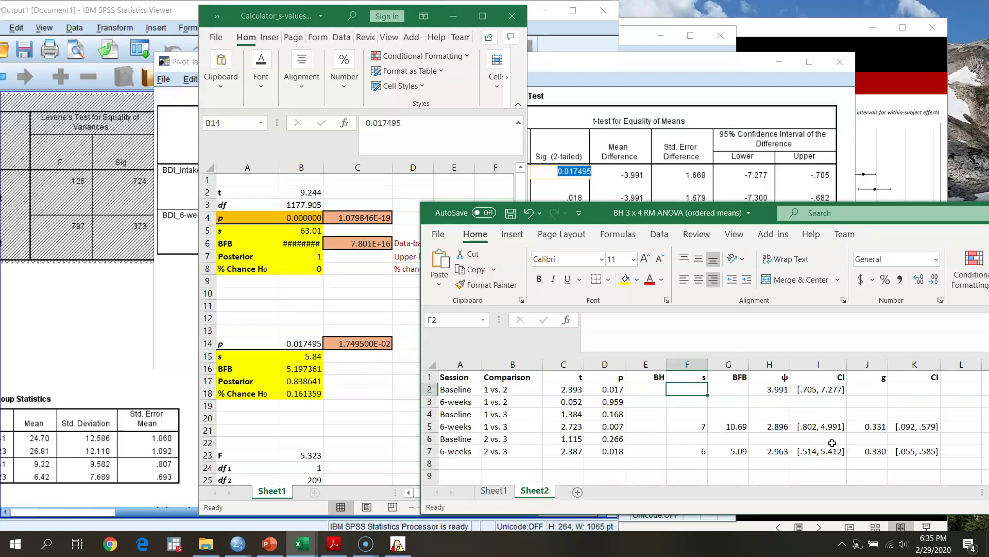
pyautogui.write('6')
pyautogui.press('Tab')
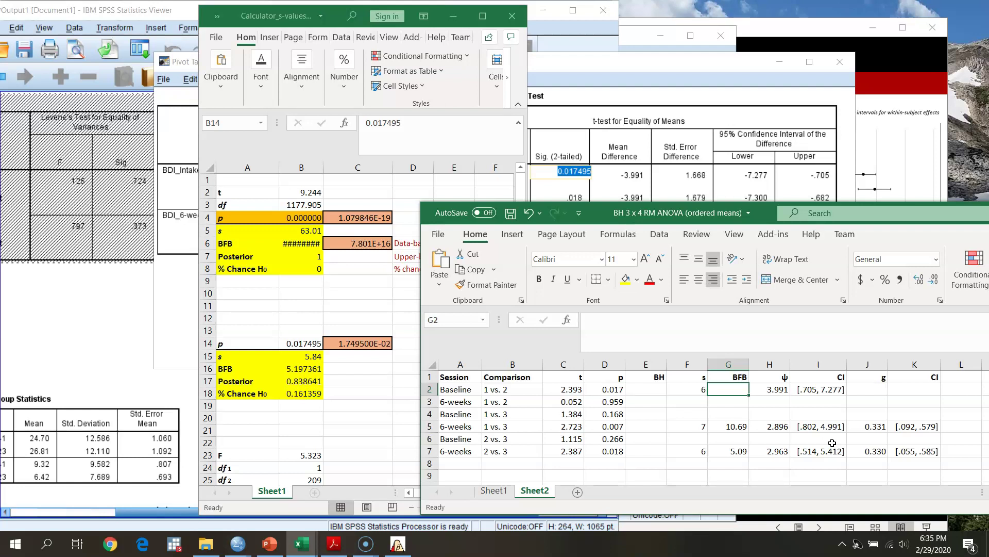
pyautogui.write('5.20')
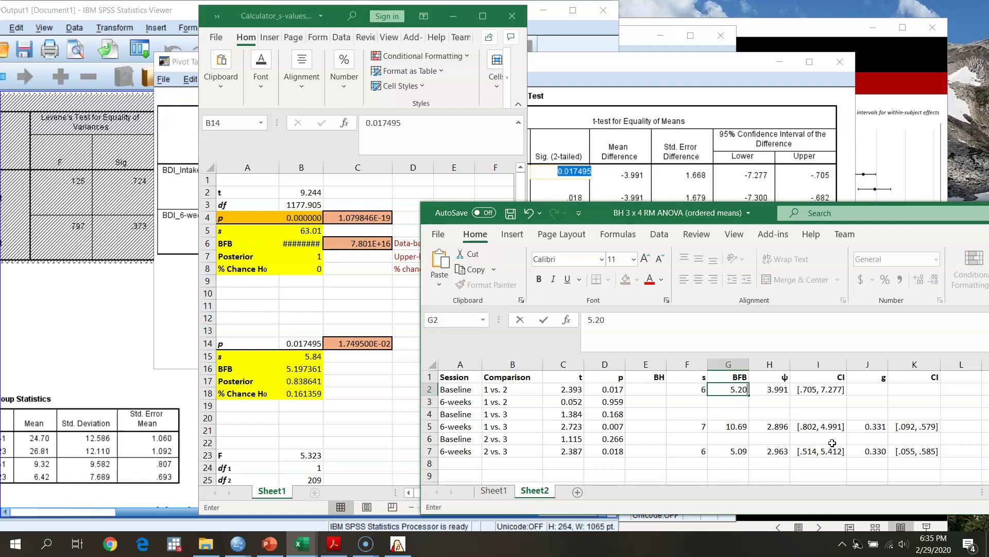
pyautogui.click(868, 402)
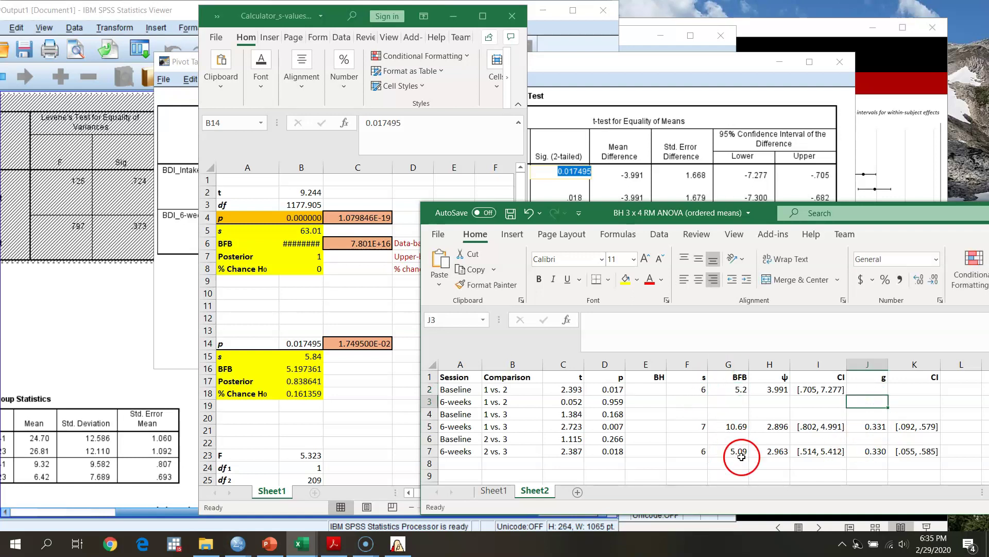
# Close the s-values calculator and the pivot table editor, and bring up the Calculator_t-tests, ES, & CIs workbook beside the SPSS output
pyautogui.click(869, 390)
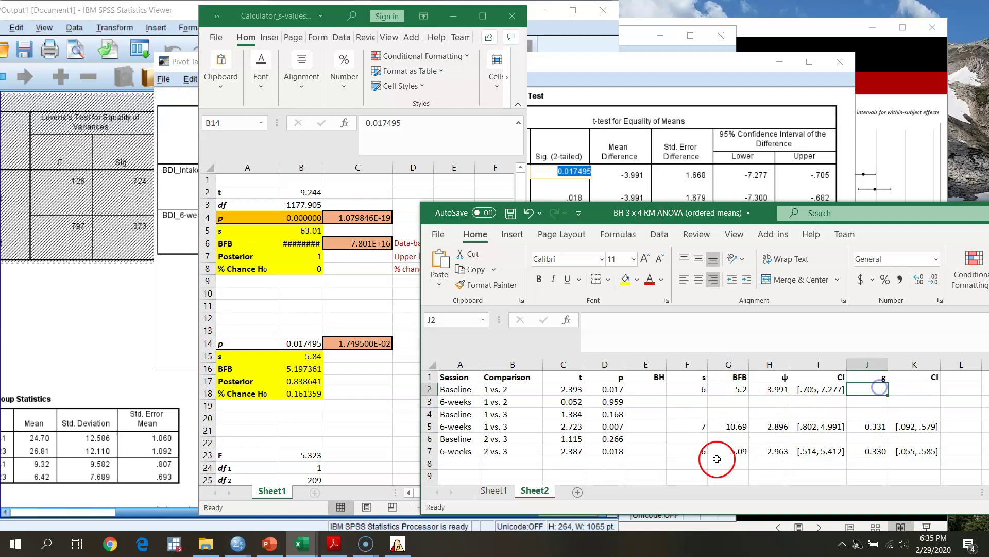
pyautogui.click(453, 16)
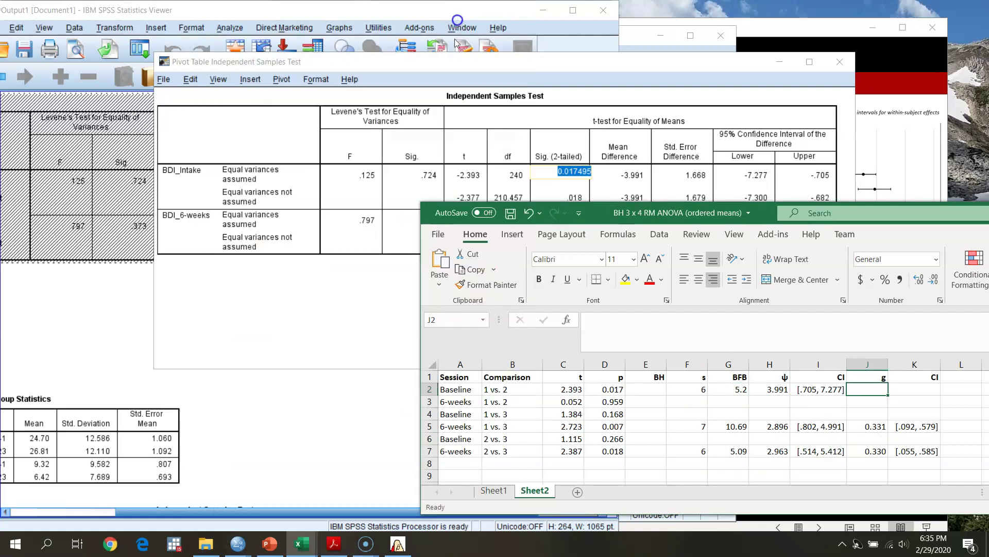
pyautogui.click(840, 61)
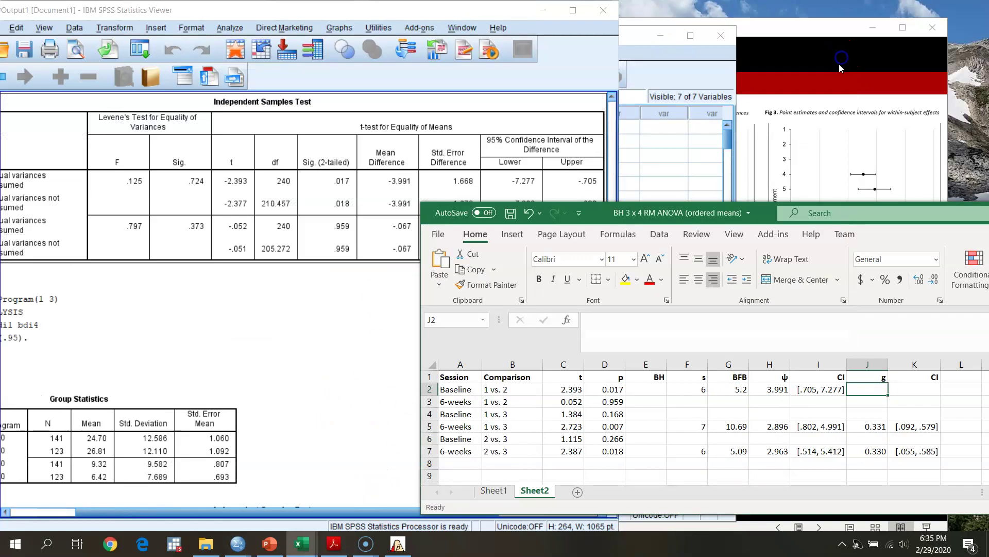
pyautogui.click(301, 544)
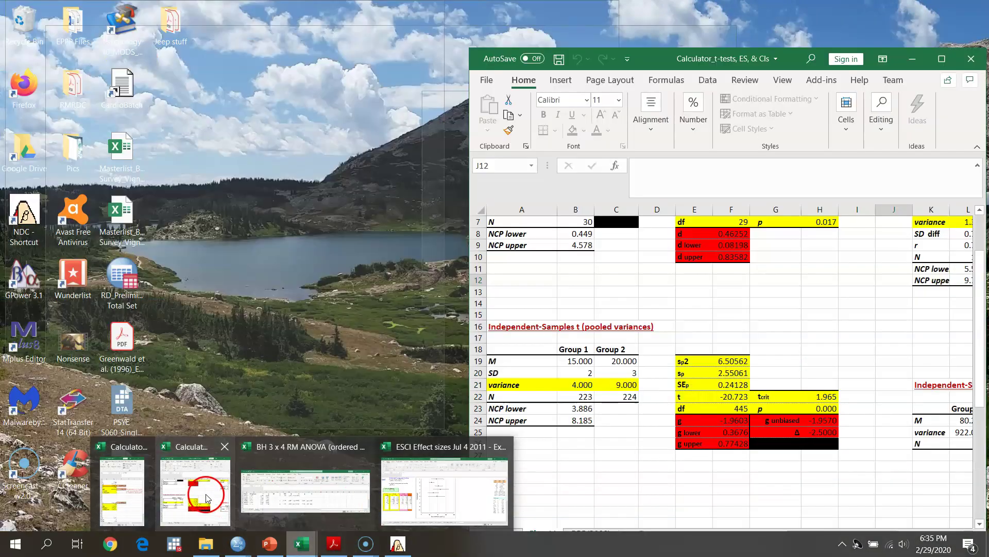
pyautogui.click(206, 499)
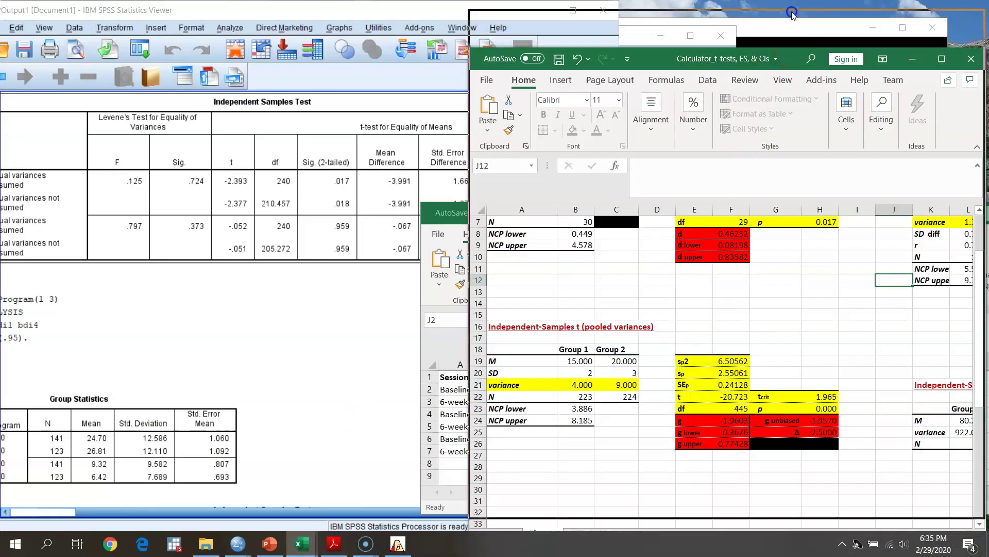
pyautogui.moveTo(794, 54); pyautogui.dragTo(793, 15)
# Locate the Group Statistics table for the Program 1 versus 2 t test in the SPSS output
pyautogui.click(238, 396)
pyautogui.scroll(-5, 268, 389)
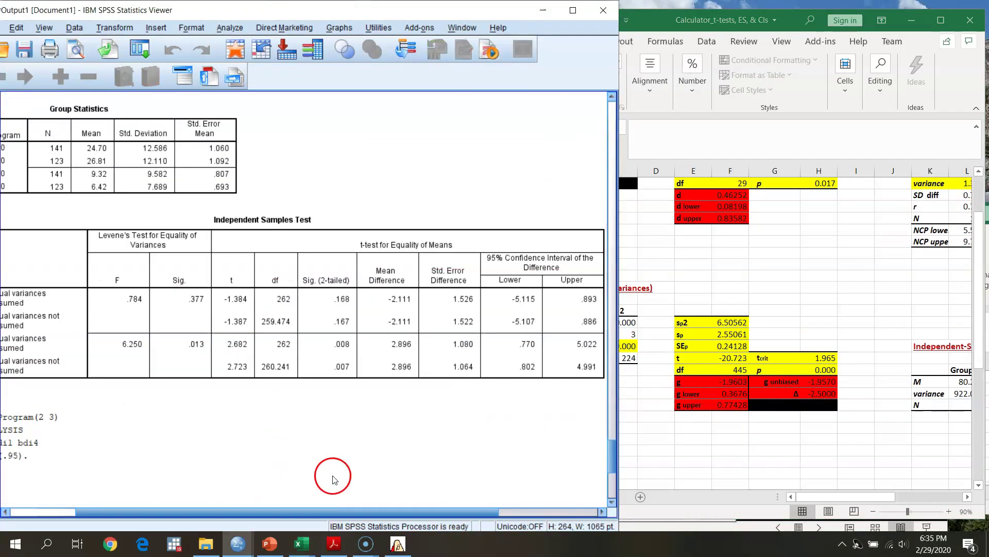
pyautogui.moveTo(243, 511); pyautogui.dragTo(87, 506)
pyautogui.scroll(5, 252, 424)
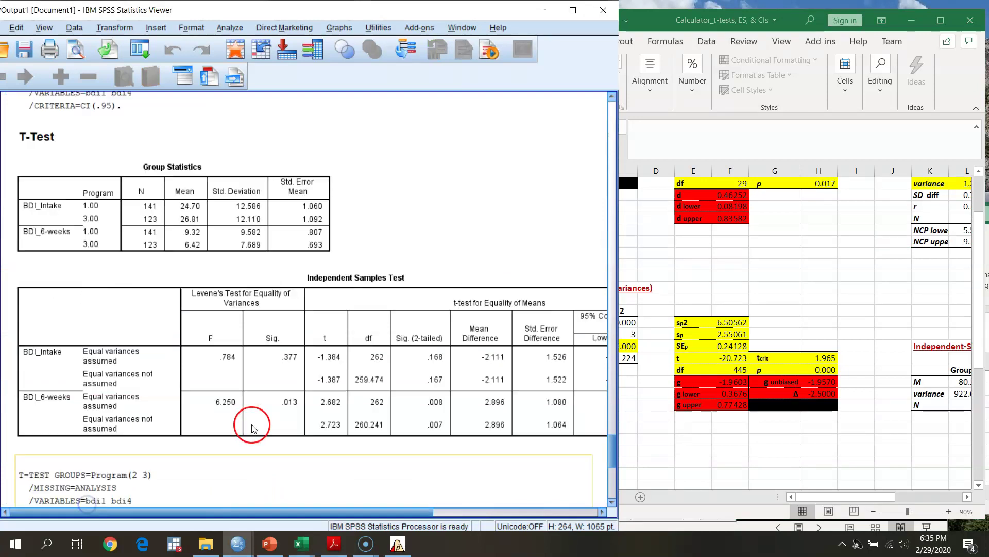
pyautogui.scroll(-3, 253, 428)
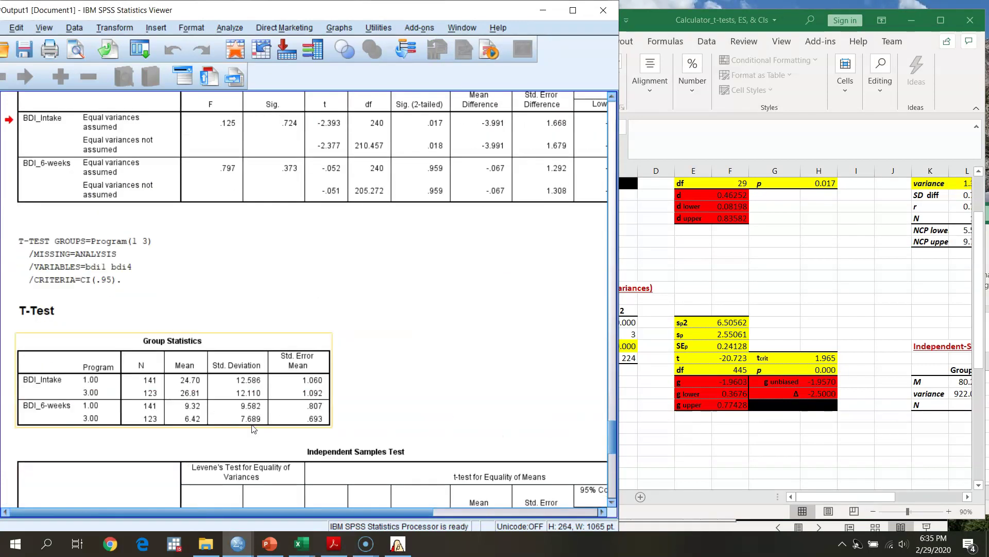
pyautogui.scroll(5, 390, 322)
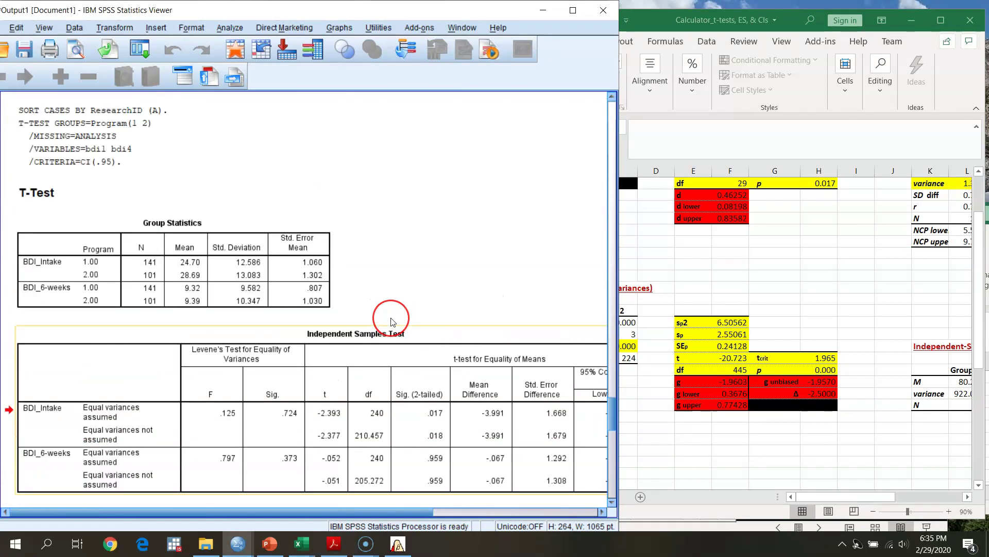
pyautogui.scroll(7, 390, 322)
pyautogui.scroll(-8, 390, 330)
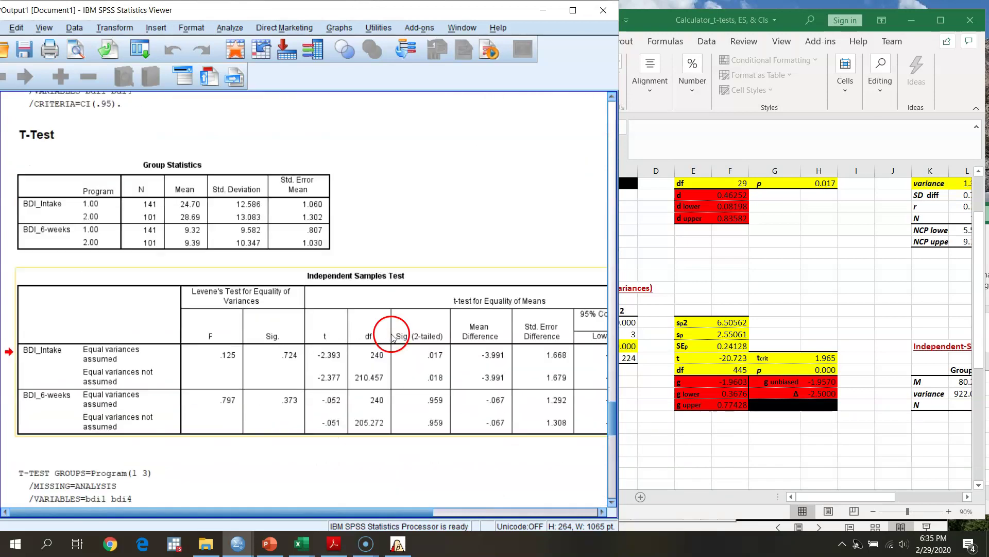
# Enter the BDI_Intake means 24.70 and 28.69 for Groups 1 and 2 in the pooled-variances independent-samples t calculator
pyautogui.click(728, 227)
pyautogui.click(586, 327)
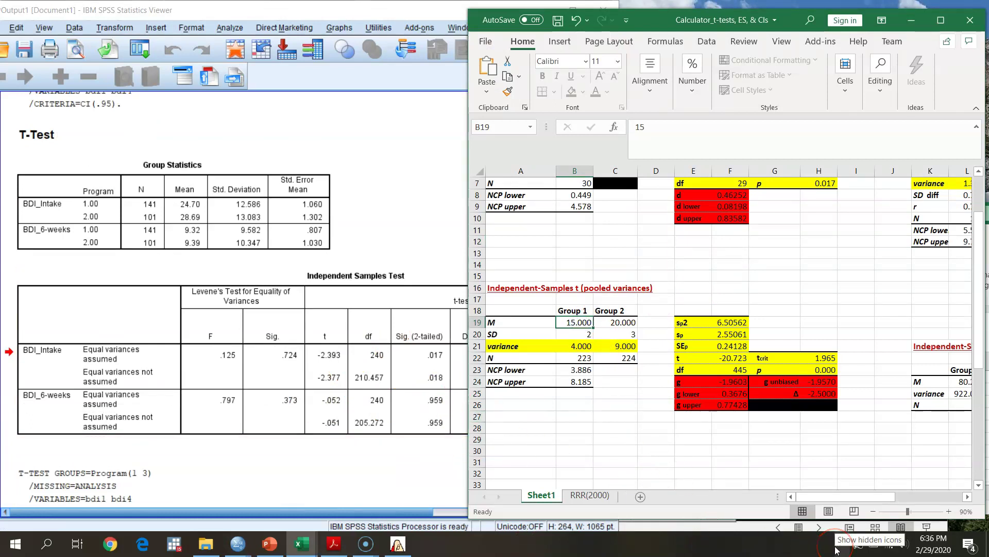
pyautogui.write('24')
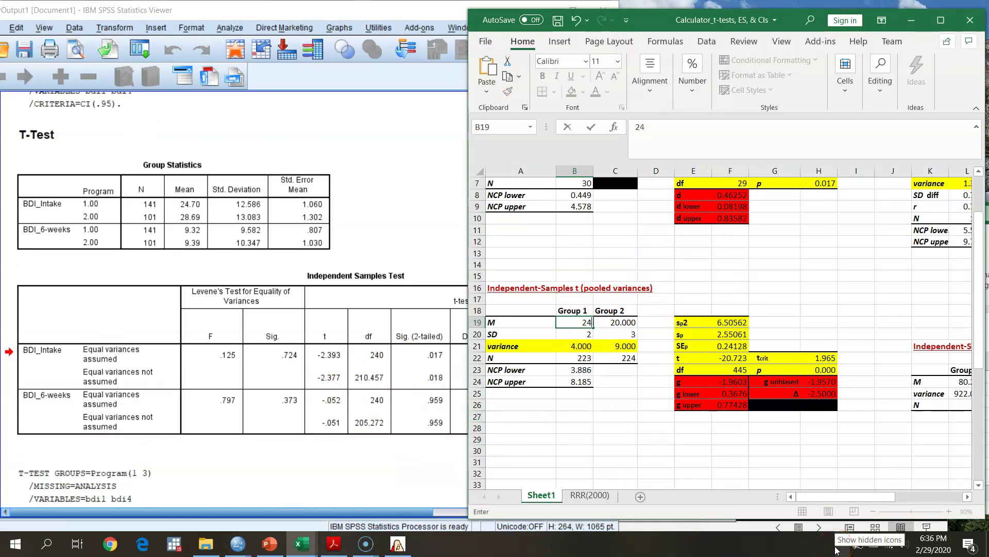
pyautogui.write('.7')
pyautogui.press('Tab')
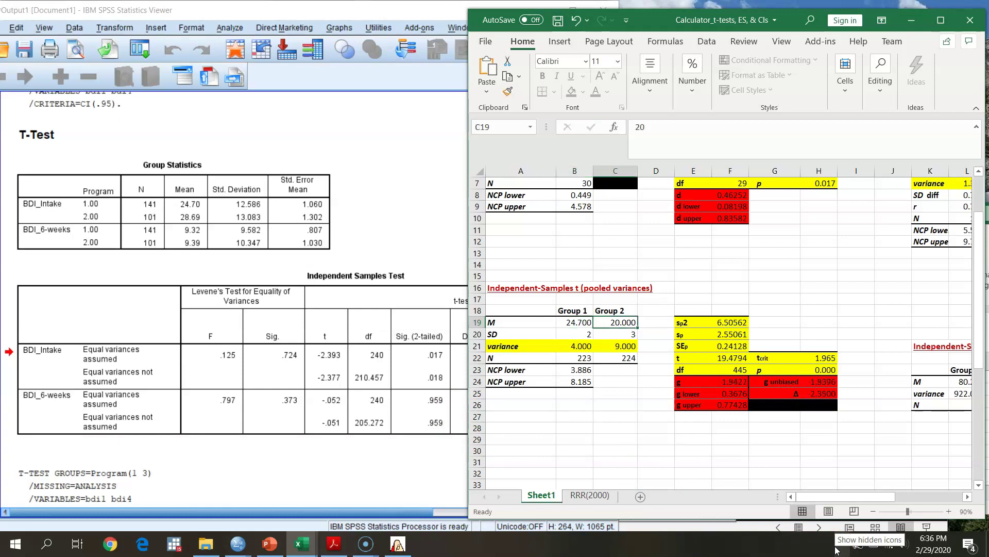
pyautogui.write('2')
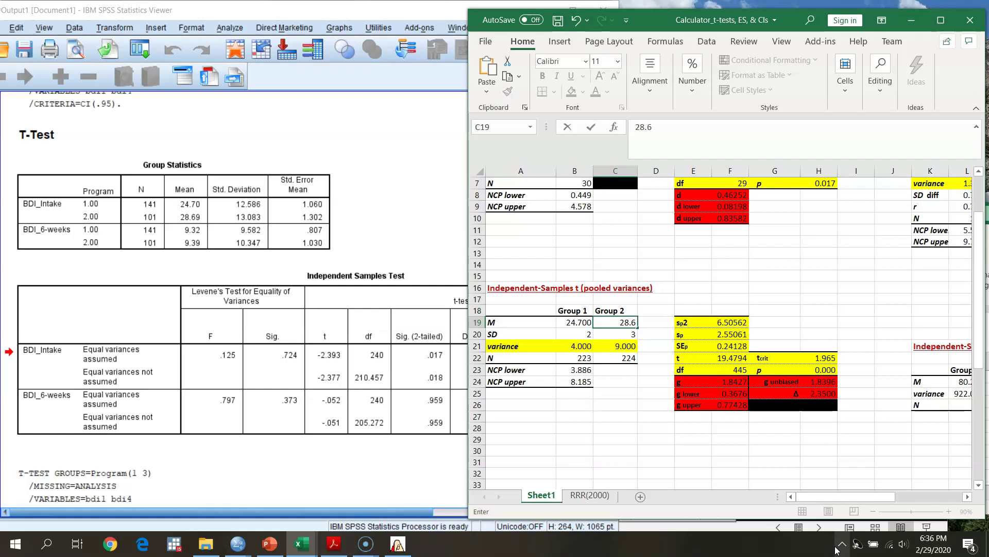
pyautogui.press('Return')
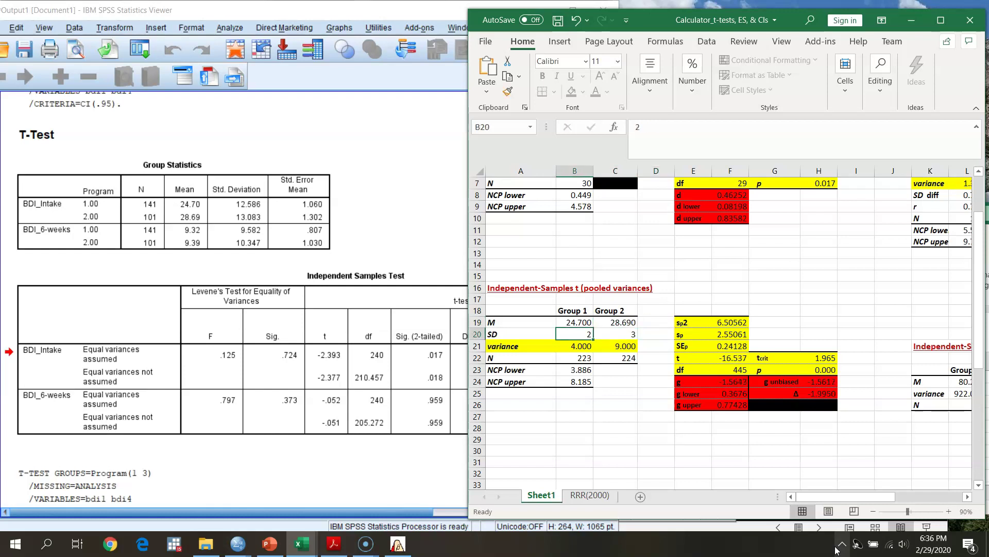
# Enter the BDI_Intake standard deviations 12.586 for Group 1 and 13.083 for Group 2 in the calculator
pyautogui.write('12.586')
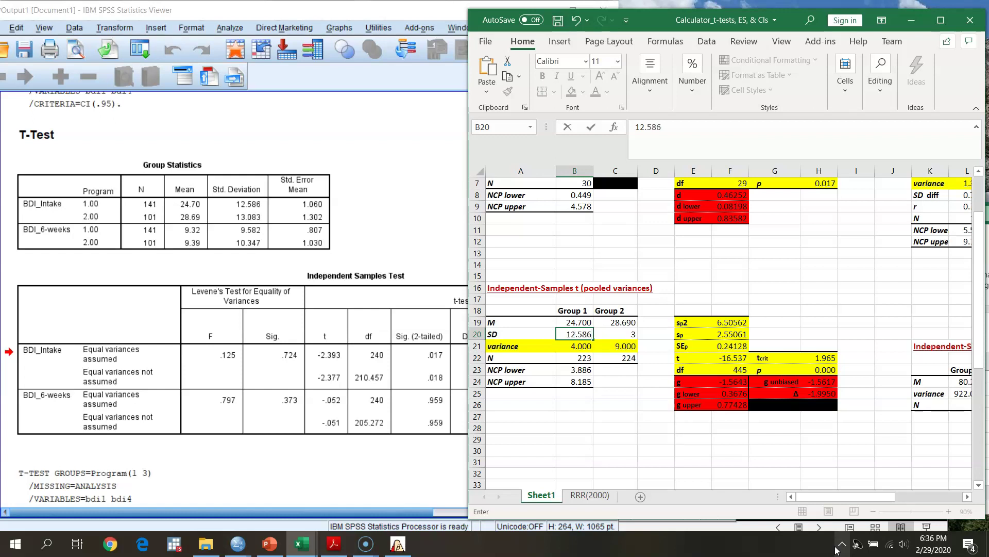
pyautogui.press('Tab')
pyautogui.write('1')
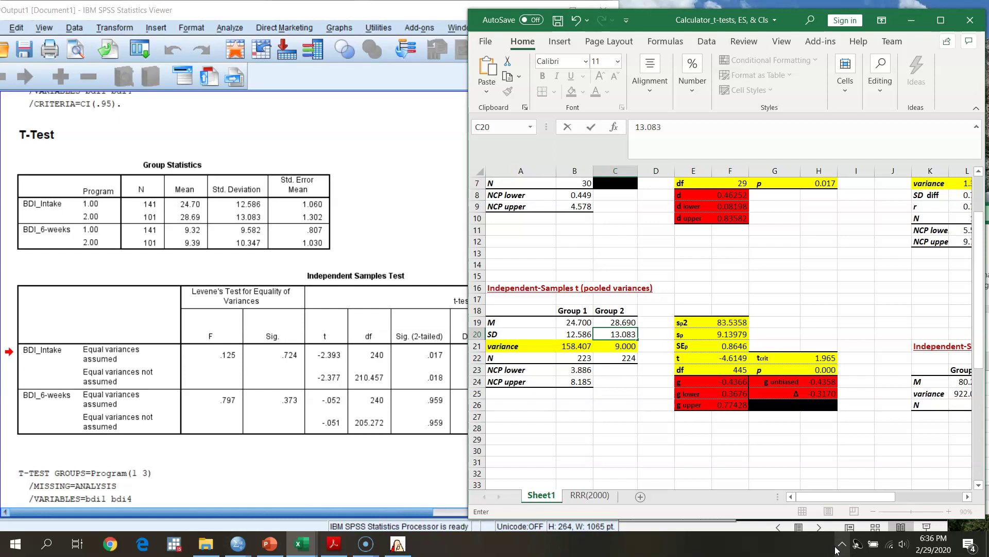
pyautogui.write('3.083')
pyautogui.press('Return')
# Set the calculator's sample sizes N to 141 for Group 1 and 101 for Group 2
pyautogui.press('Down')
pyautogui.press('Left')
pyautogui.write('141')
pyautogui.press('Tab')
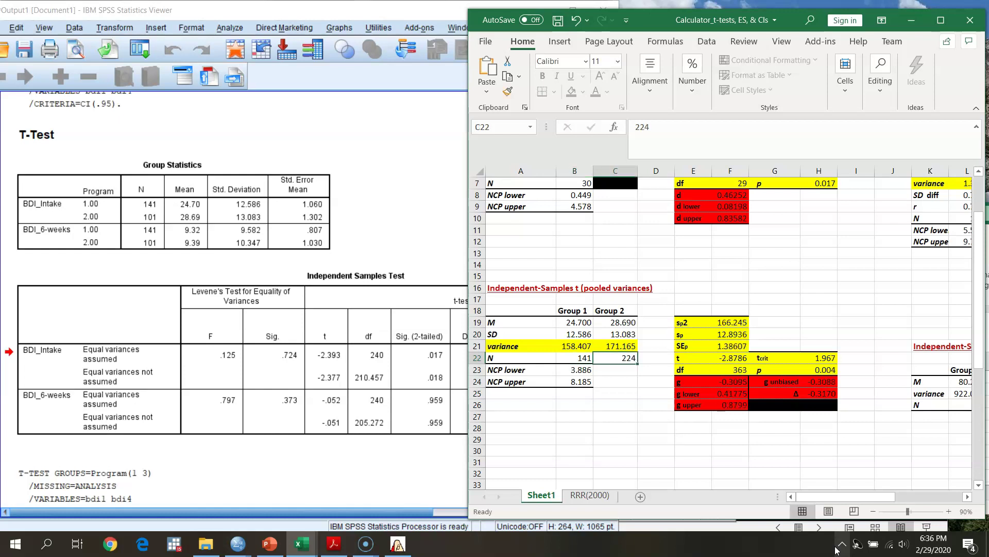
pyautogui.write('101')
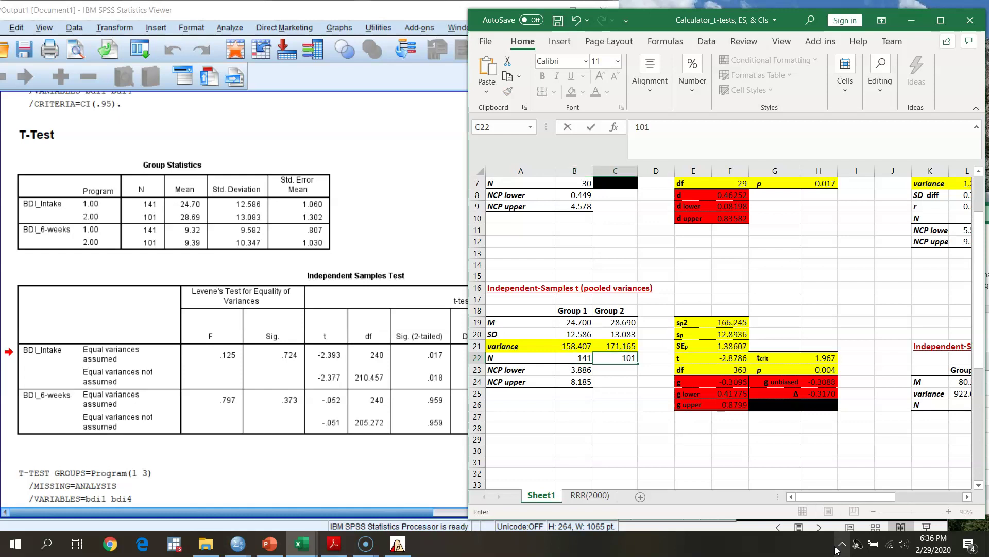
pyautogui.press('Return')
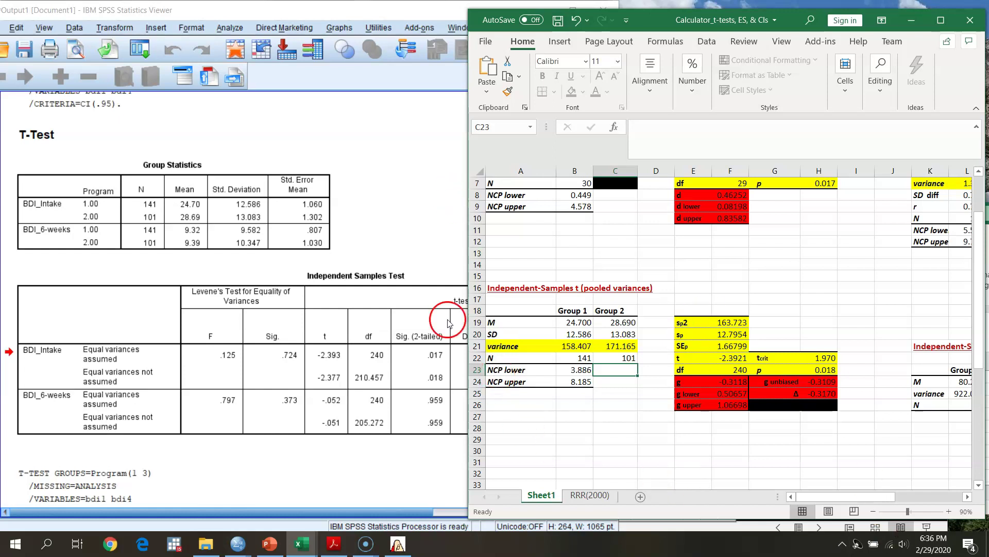
# Switch to the Noncentral Distributions calculator and compute the 95% confidence limits for delta with T value 2.393 and df 240
pyautogui.click(430, 9)
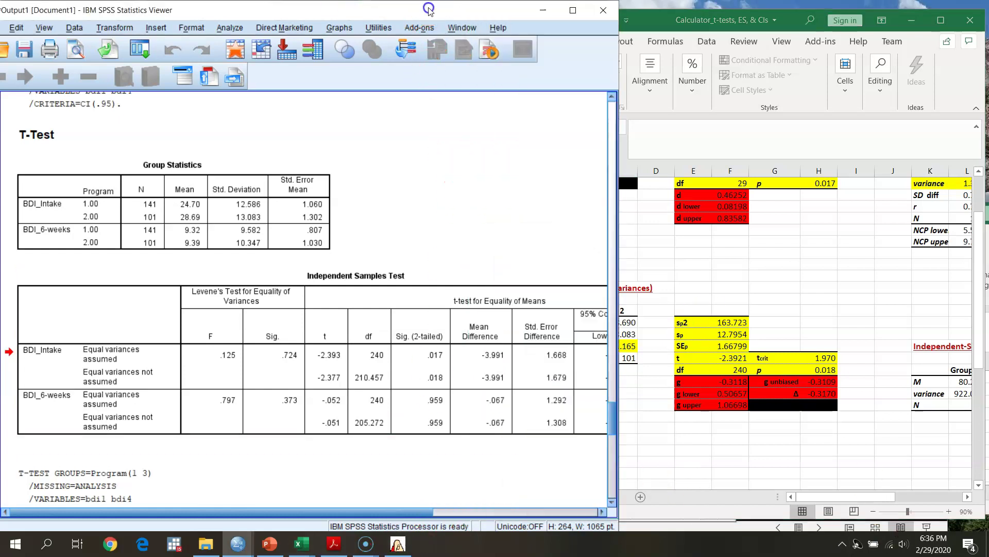
pyautogui.click(398, 544)
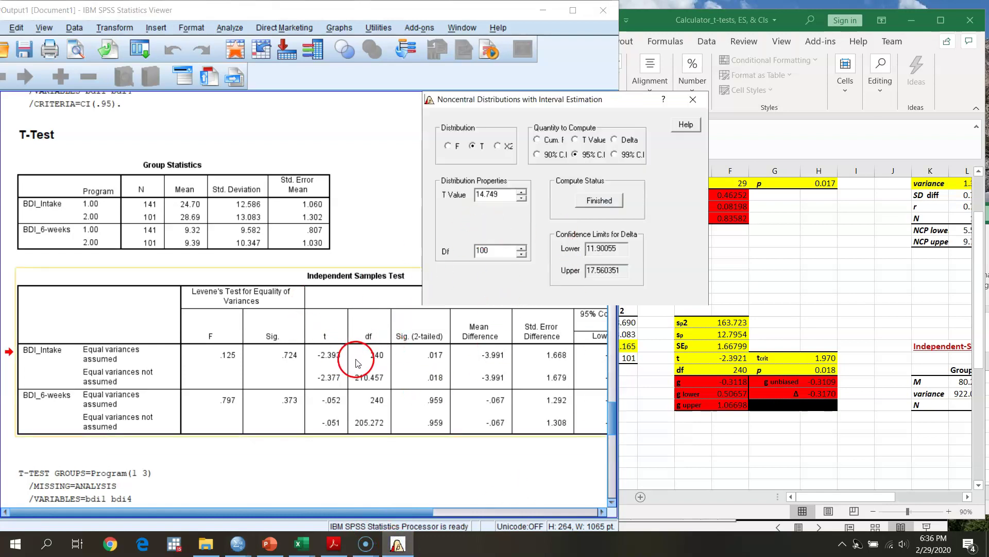
pyautogui.doubleClick(495, 195)
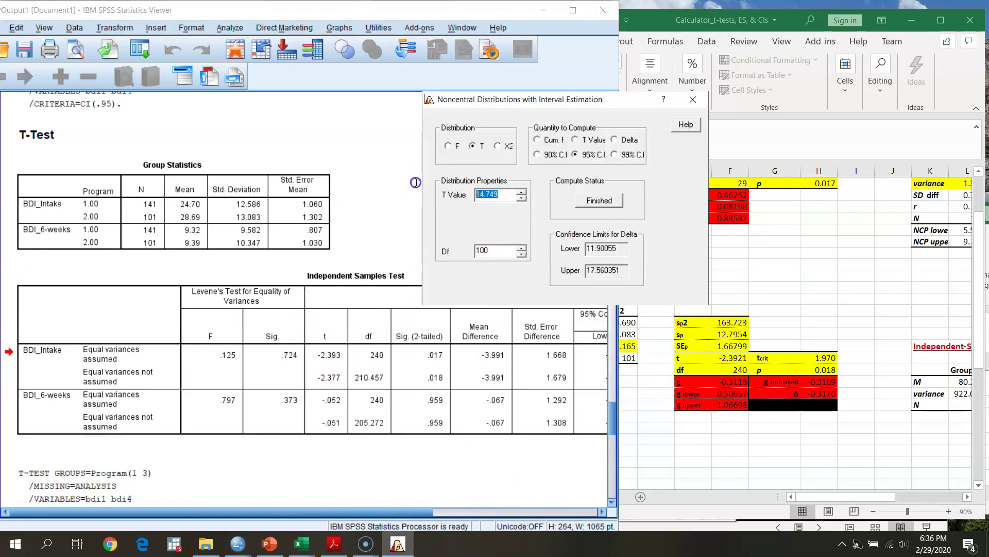
pyautogui.write('2.393')
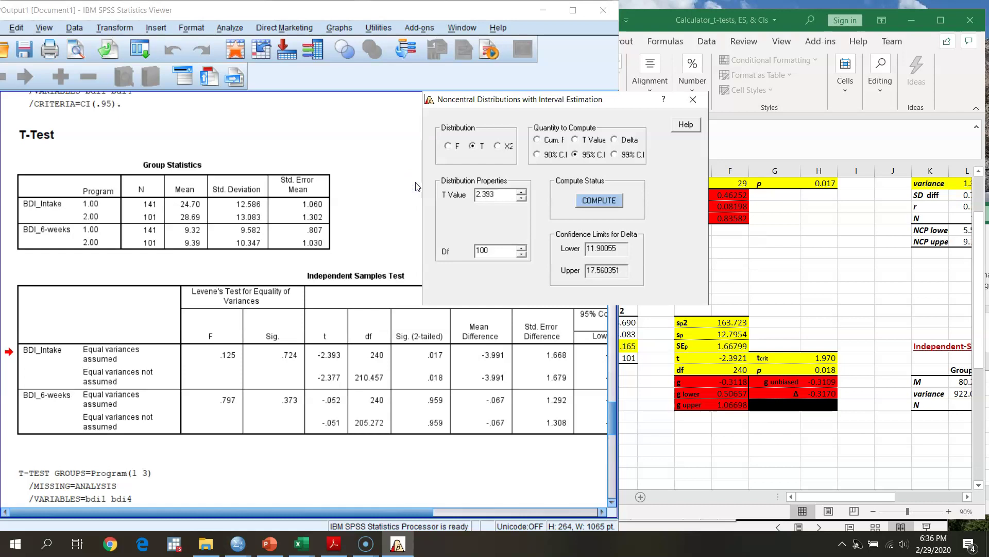
pyautogui.doubleClick(485, 249)
pyautogui.click(599, 200)
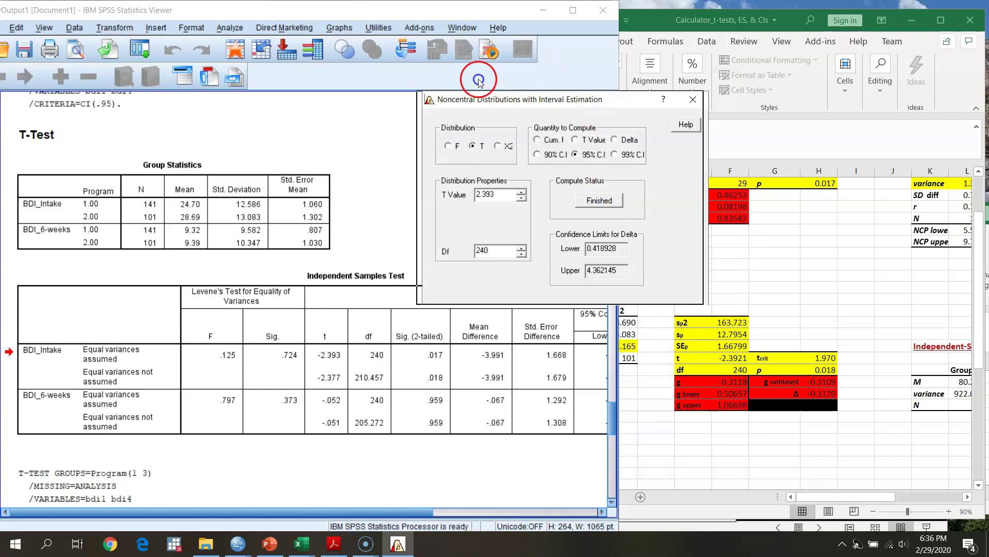
# Move the Noncentral Distributions window clear of the t-test calculator and enter NCP lower as .419 and NCP upper as 4.362
pyautogui.moveTo(601, 101); pyautogui.dragTo(487, 80)
pyautogui.click(664, 419)
pyautogui.click(397, 96)
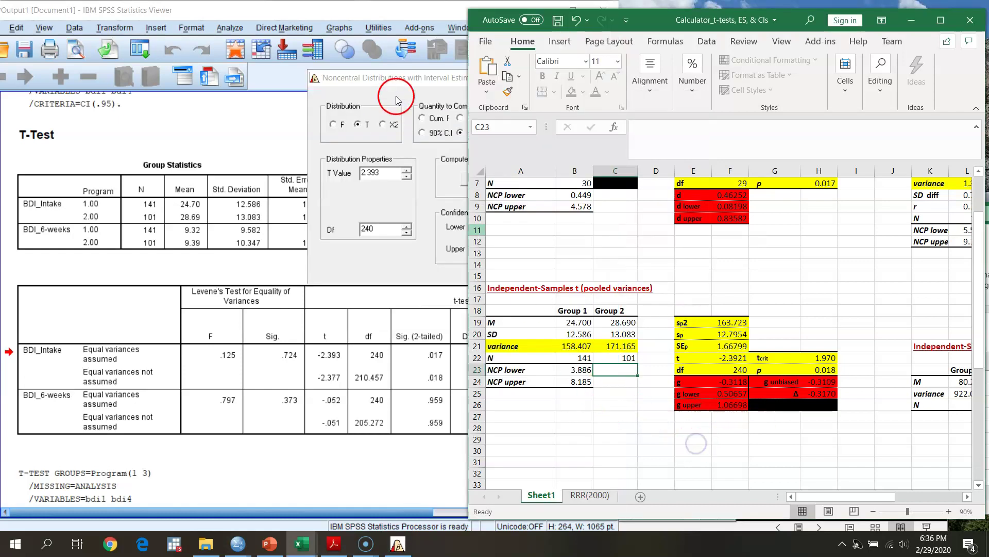
pyautogui.moveTo(414, 79); pyautogui.dragTo(298, 68)
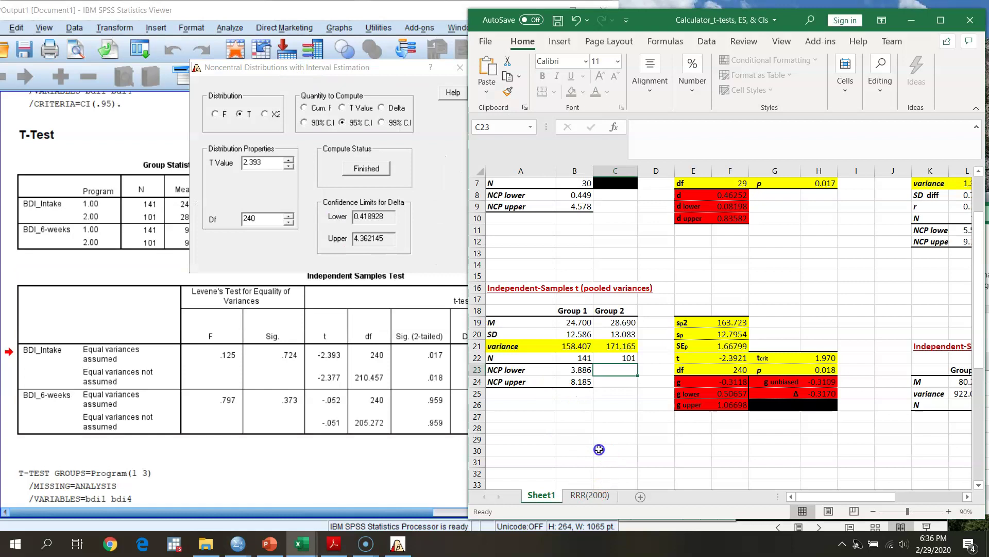
pyautogui.click(580, 370)
pyautogui.write('.')
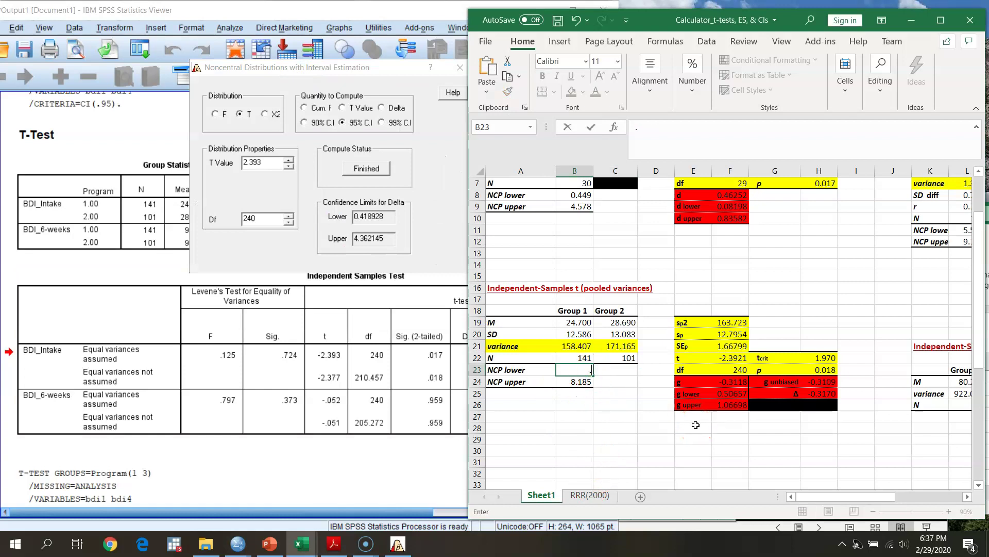
pyautogui.write('419')
pyautogui.press('Return')
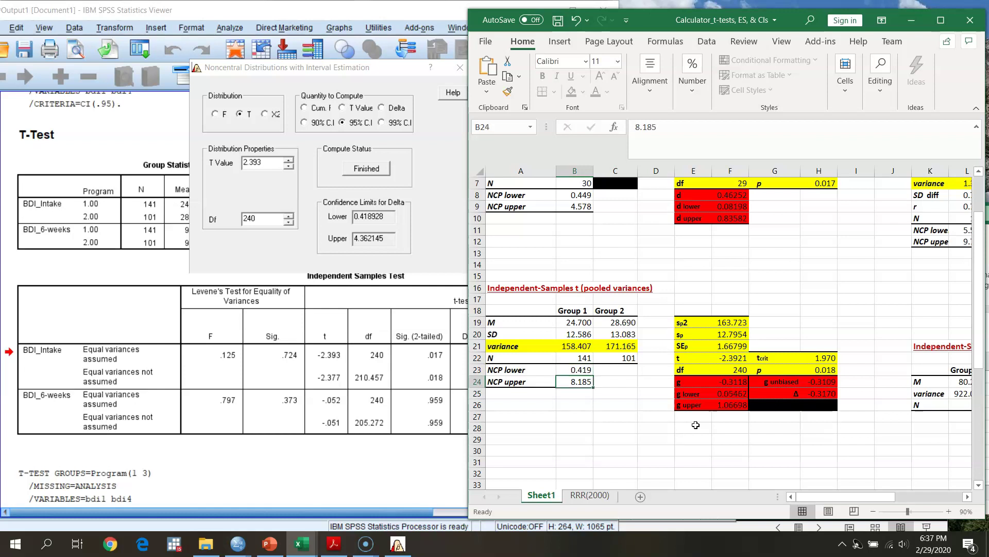
pyautogui.write('4.362')
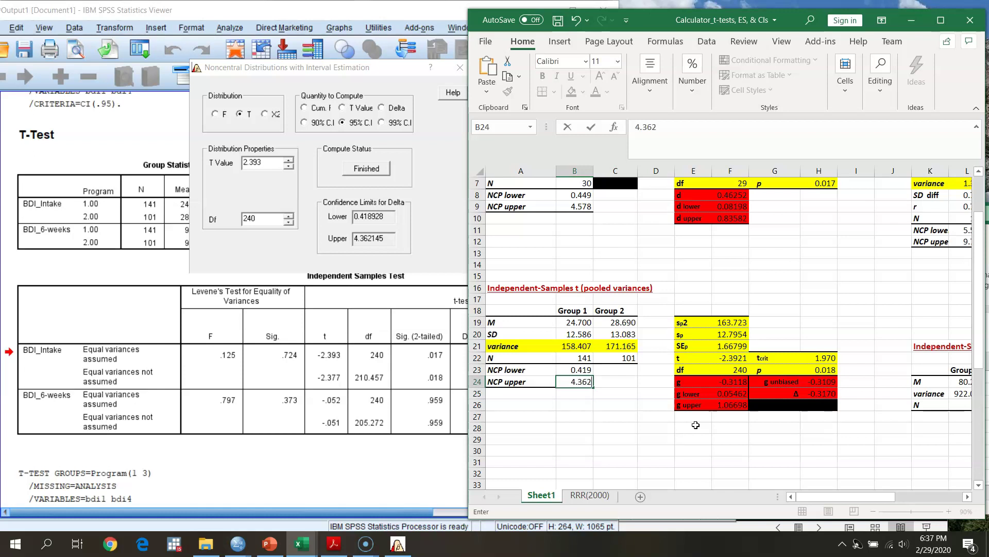
pyautogui.press('Return')
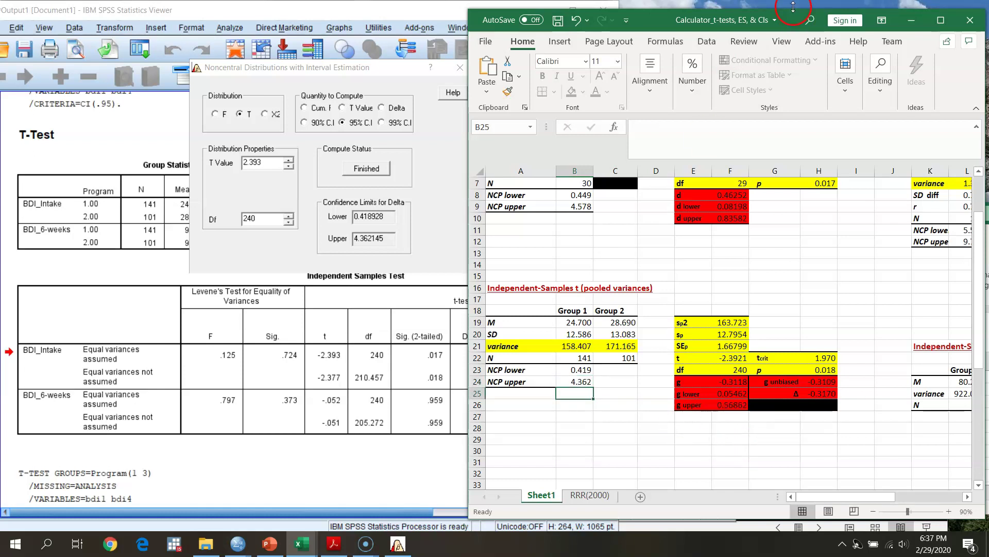
# Move the calculator workbook clear of the results table and enter g .312 with CI [.055, .569] for the Baseline 1 vs. 2 row
pyautogui.moveTo(657, 16); pyautogui.dragTo(186, 10)
pyautogui.click(752, 251)
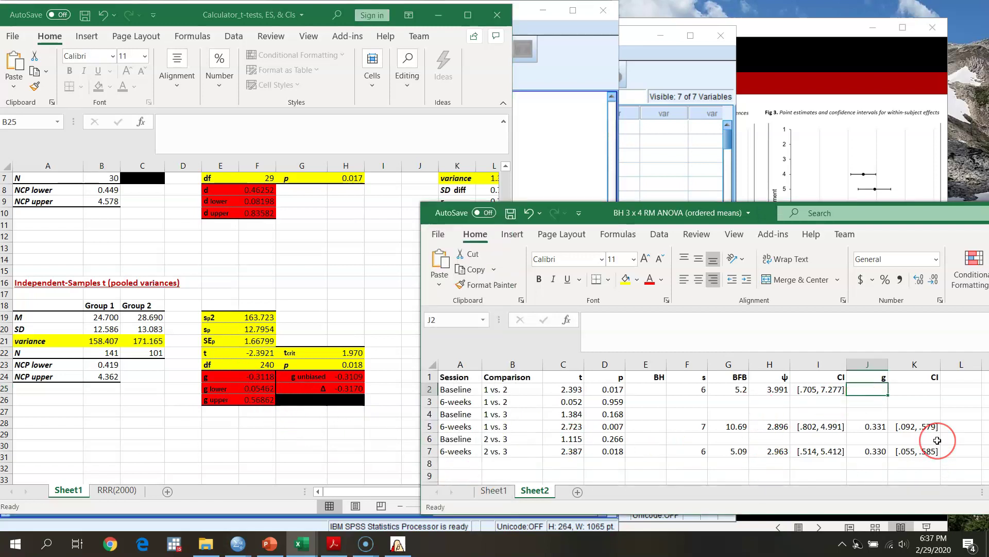
pyautogui.write('.312')
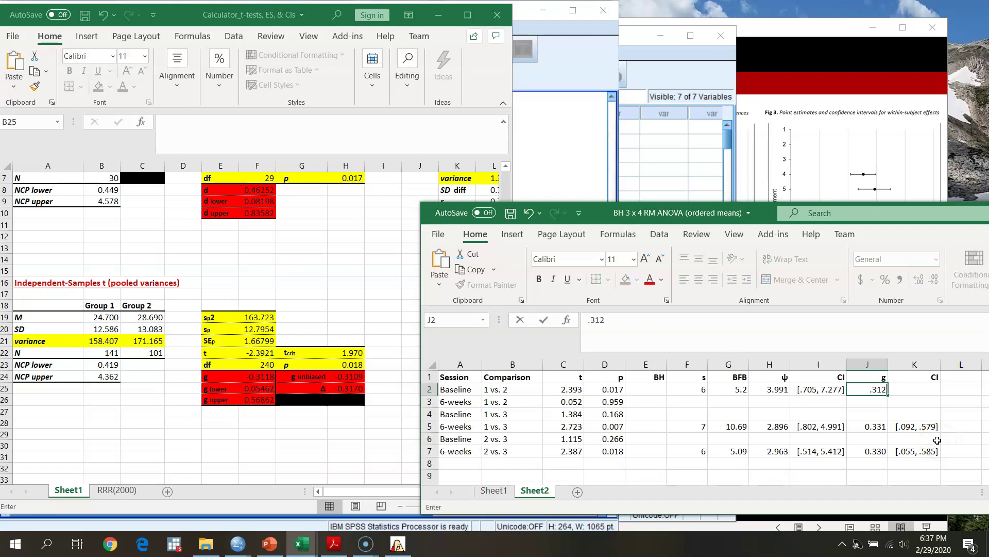
pyautogui.press('Tab')
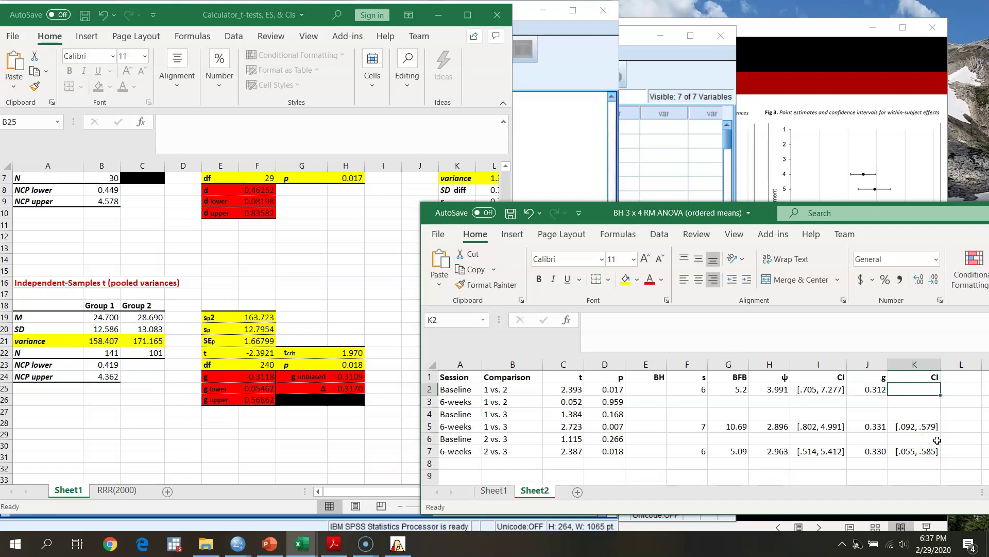
pyautogui.write('[')
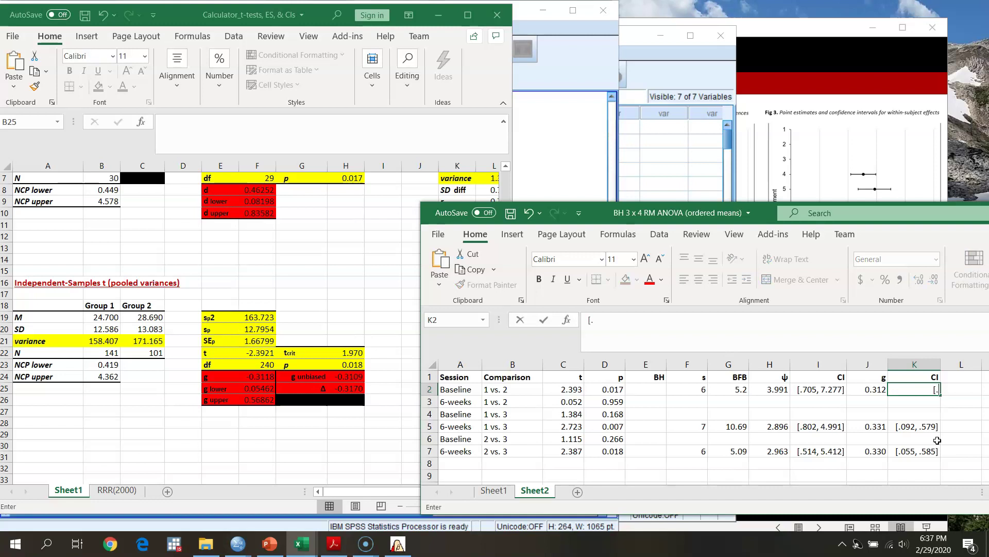
pyautogui.write('.055, .569')
pyautogui.press('Return')
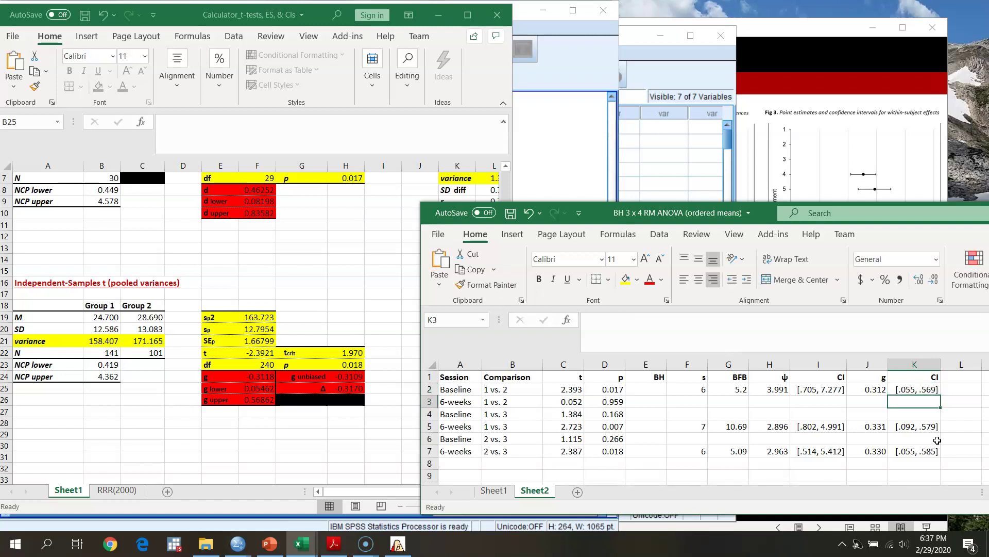
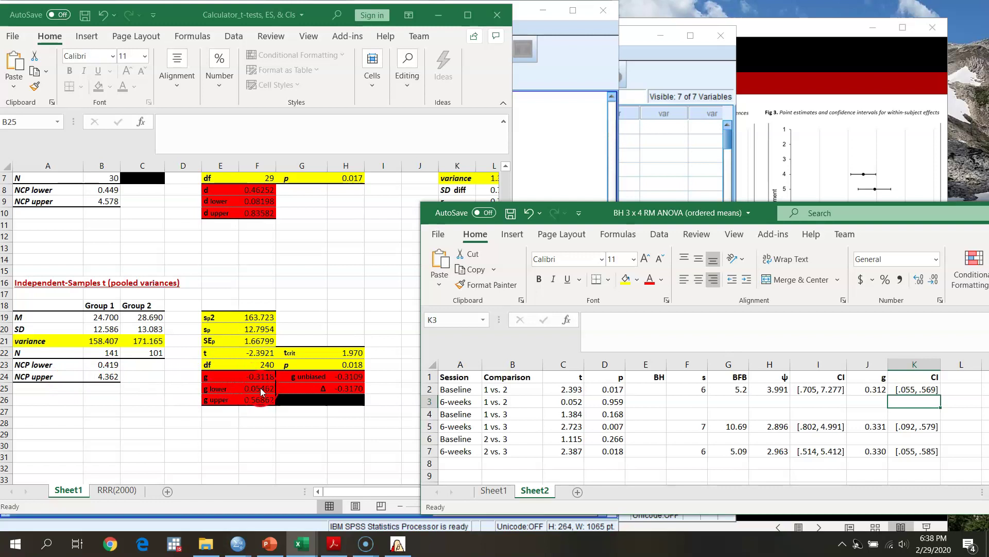
# Minimize the t-test calculator, close the Noncentral Distributions calculator, and maximize the BH 3 x 4 RM ANOVA workbook
pyautogui.click(439, 15)
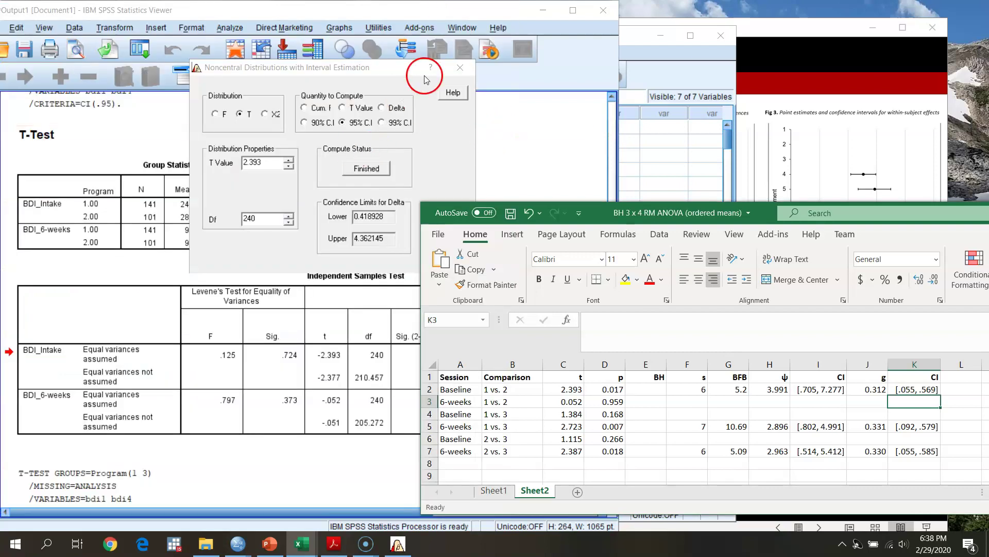
pyautogui.click(460, 67)
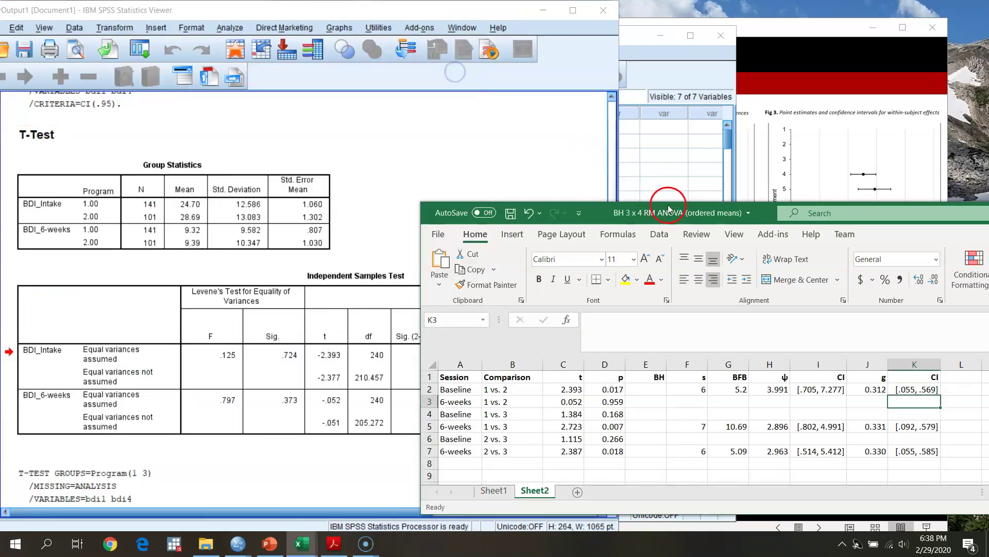
pyautogui.moveTo(755, 222); pyautogui.dragTo(308, 67)
pyautogui.moveTo(821, 69); pyautogui.dragTo(721, 47)
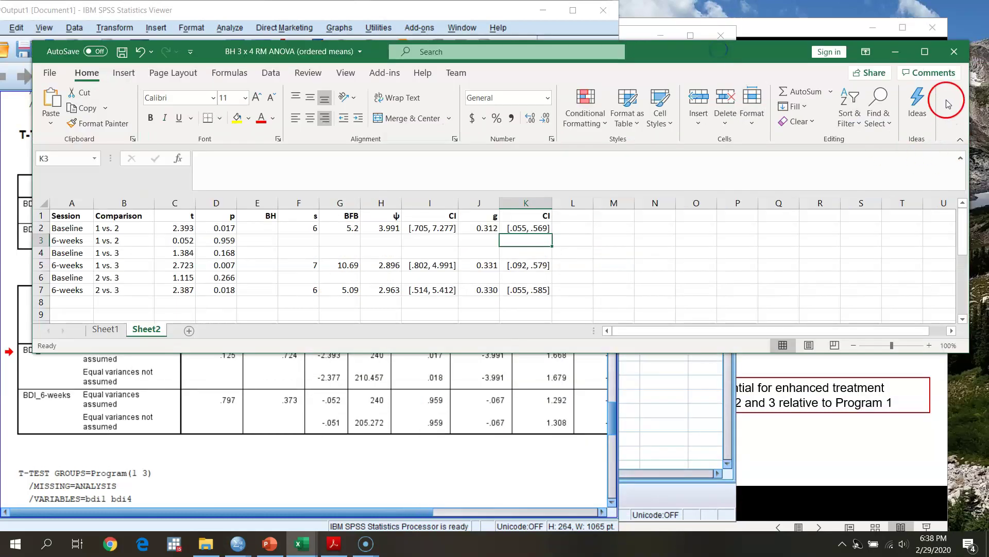
pyautogui.click(925, 59)
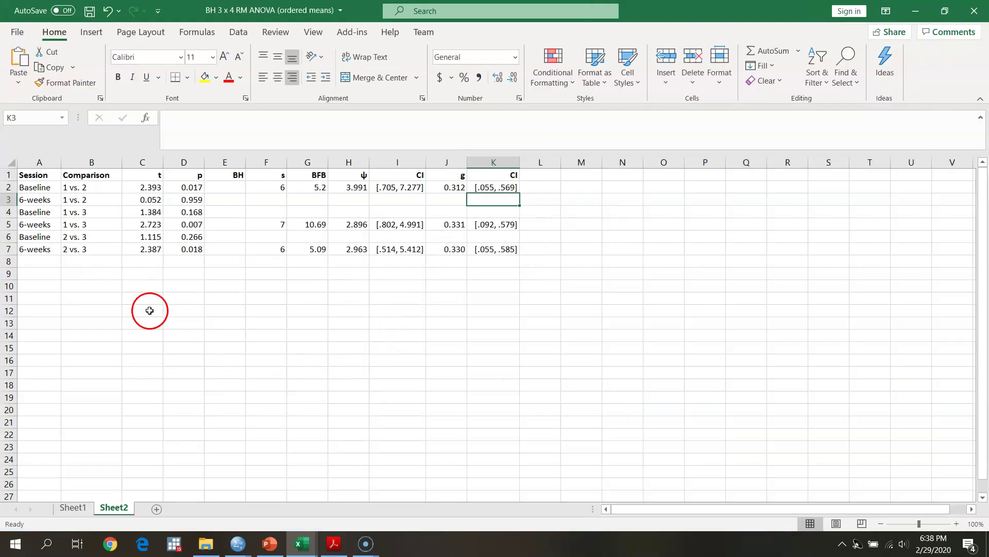
pyautogui.moveTo(55, 188); pyautogui.dragTo(193, 201)
pyautogui.click(269, 187)
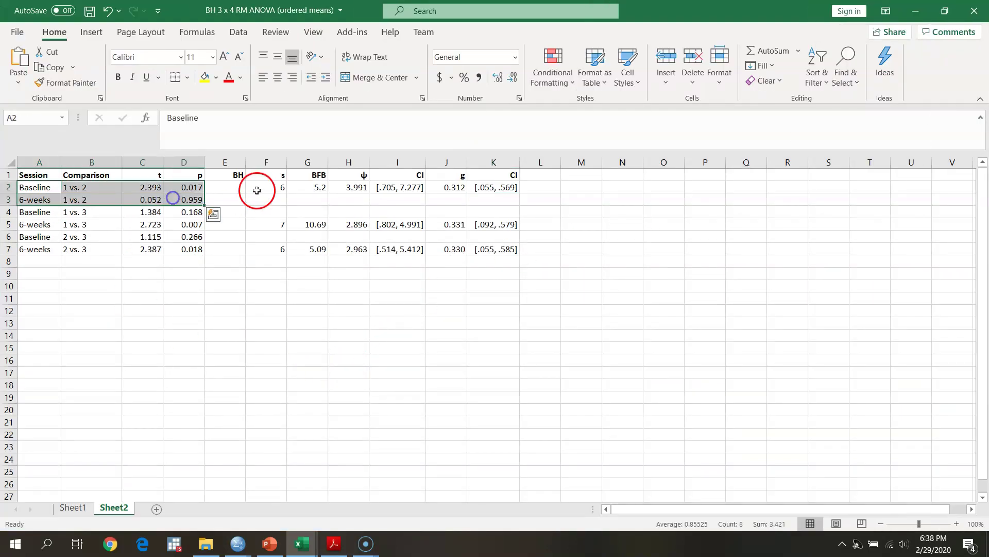
pyautogui.moveTo(269, 187); pyautogui.dragTo(509, 249)
pyautogui.click(419, 298)
pyautogui.moveTo(283, 190); pyautogui.dragTo(497, 251)
pyautogui.click(171, 316)
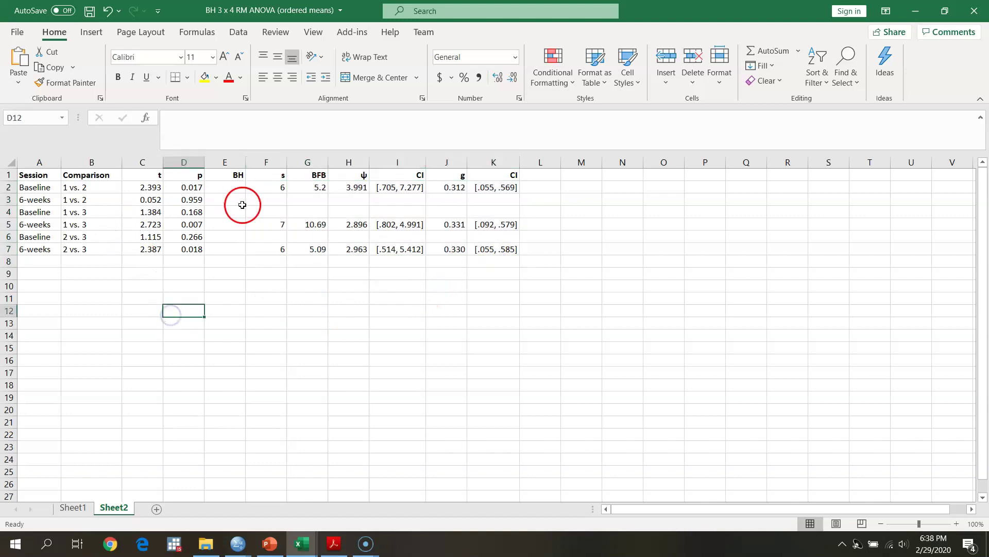
# Delete the empty BH column between the p and s columns
pyautogui.click(226, 162)
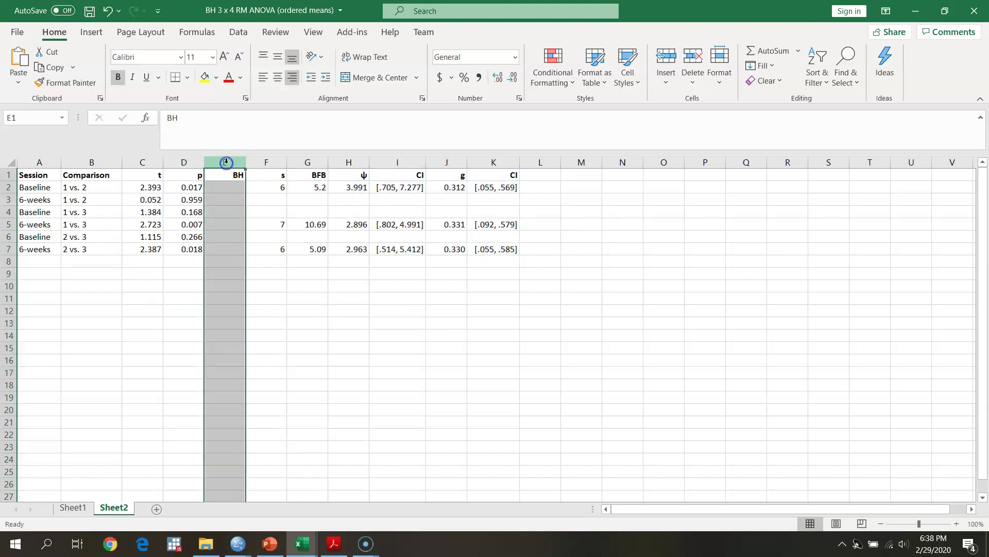
pyautogui.rightClick(226, 163)
pyautogui.click(244, 289)
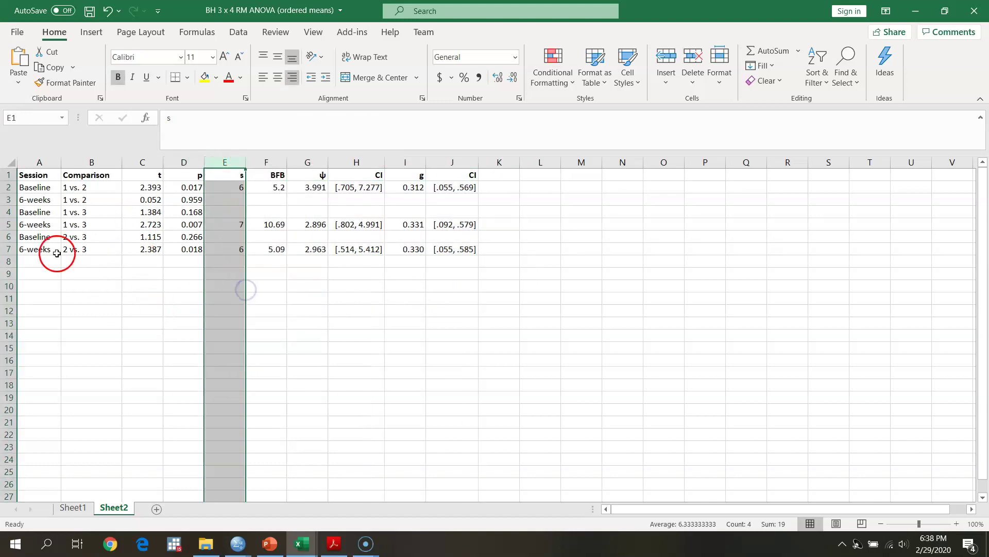
# Insert a new column before the Session column and give it the header Index
pyautogui.click(35, 162)
pyautogui.rightClick(35, 162)
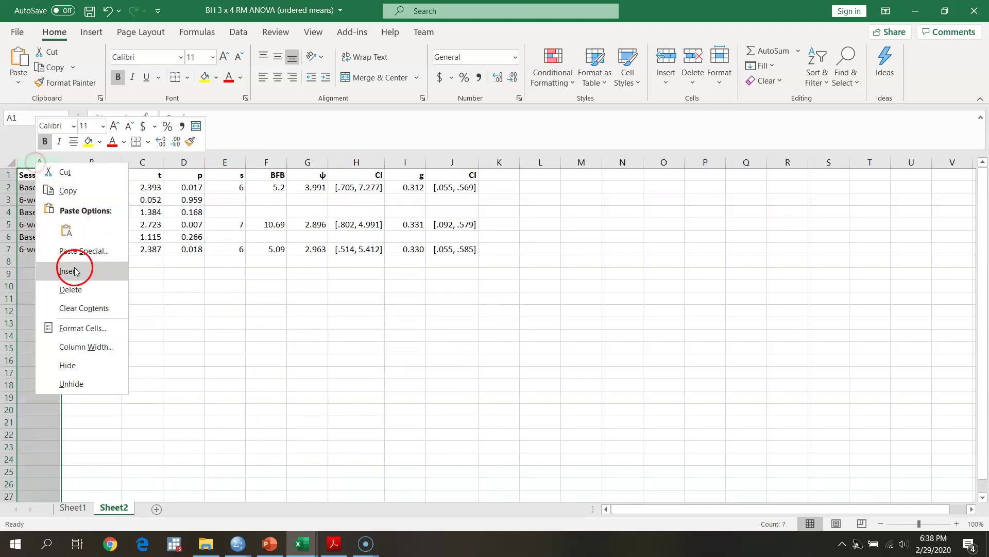
pyautogui.click(69, 270)
pyautogui.click(46, 175)
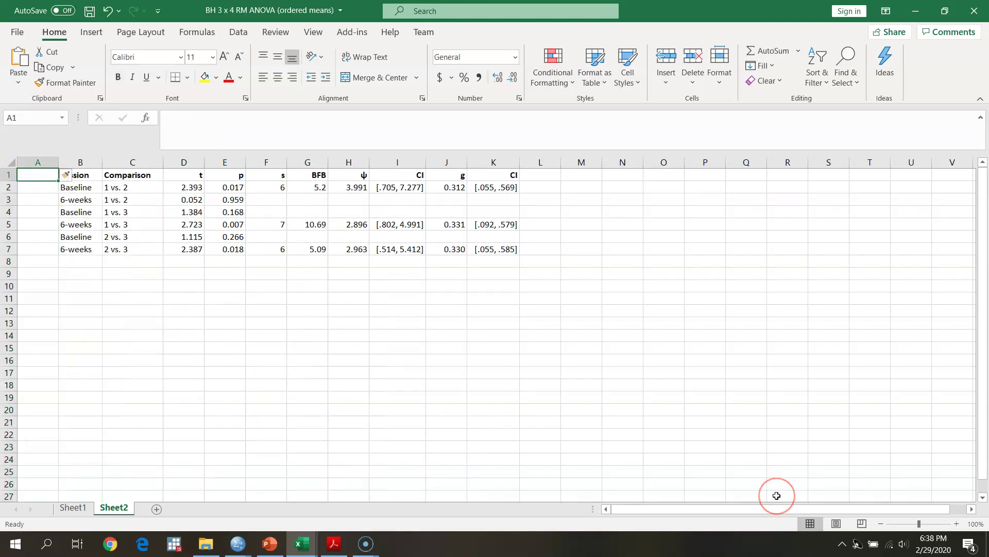
pyautogui.write('Index')
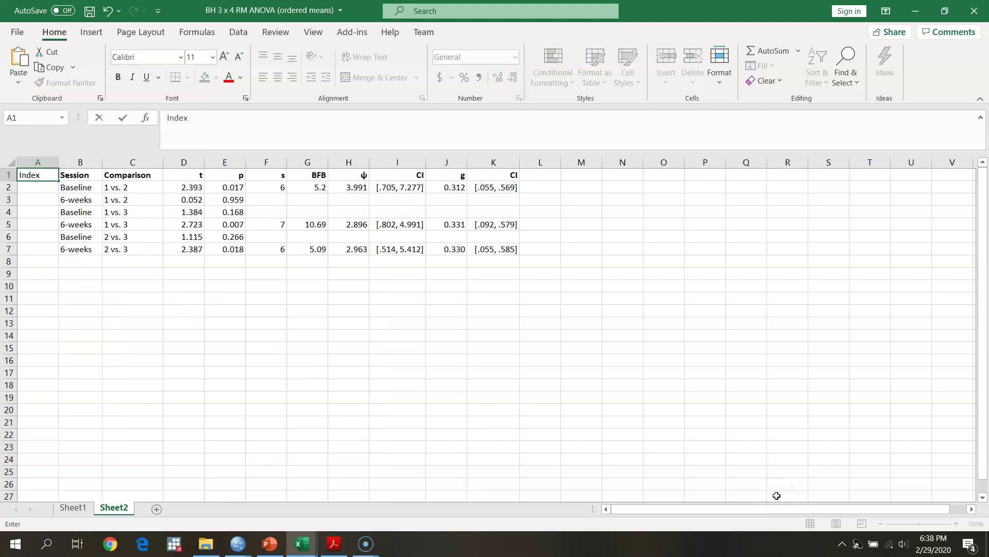
pyautogui.press('Return')
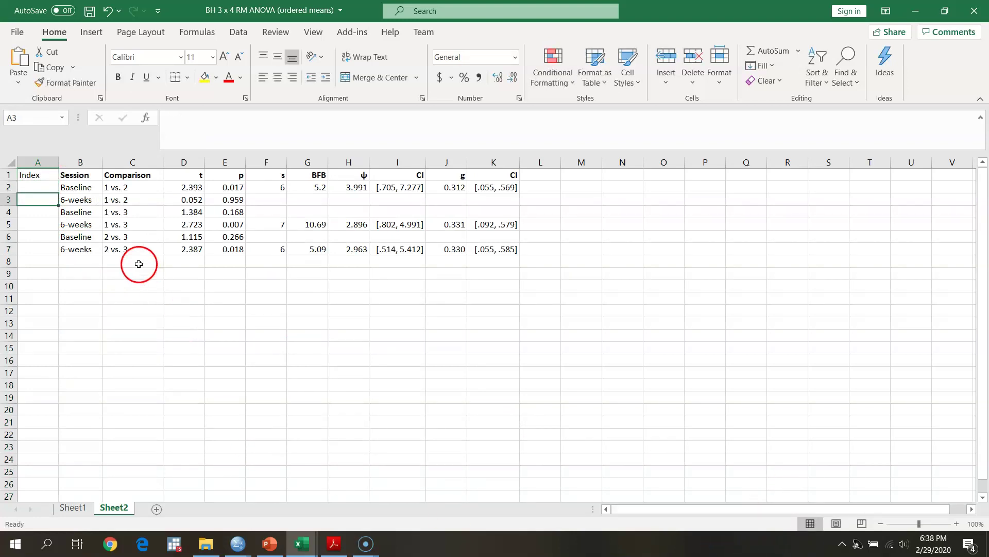
pyautogui.click(32, 172)
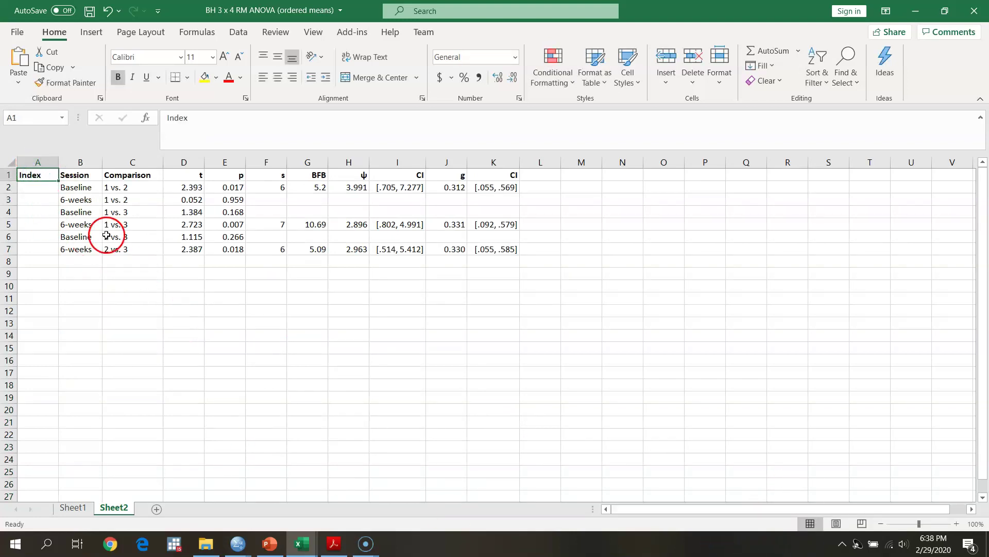
pyautogui.click(34, 185)
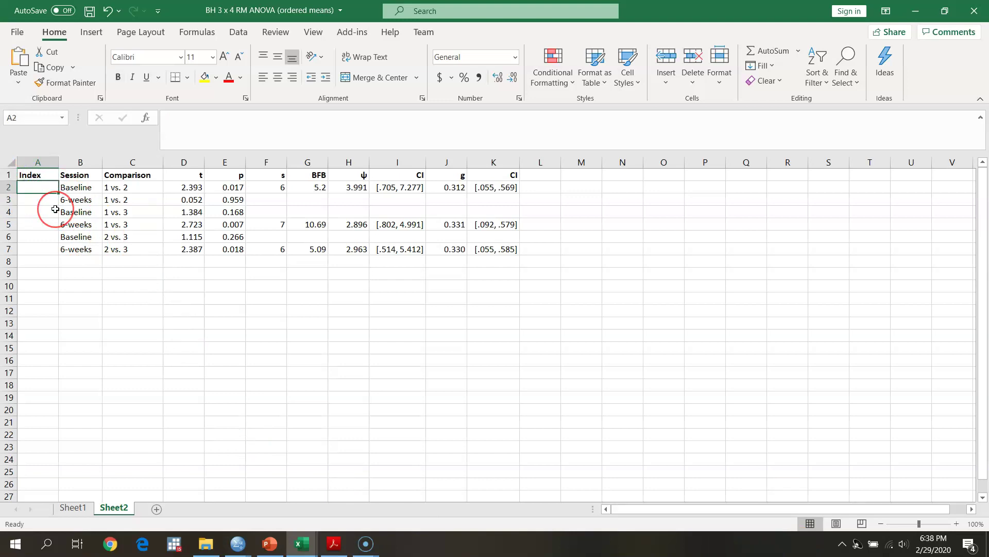
# Delete the Index column in front of the Session column
pyautogui.click(36, 162)
pyautogui.rightClick(36, 163)
pyautogui.click(43, 291)
pyautogui.click(114, 315)
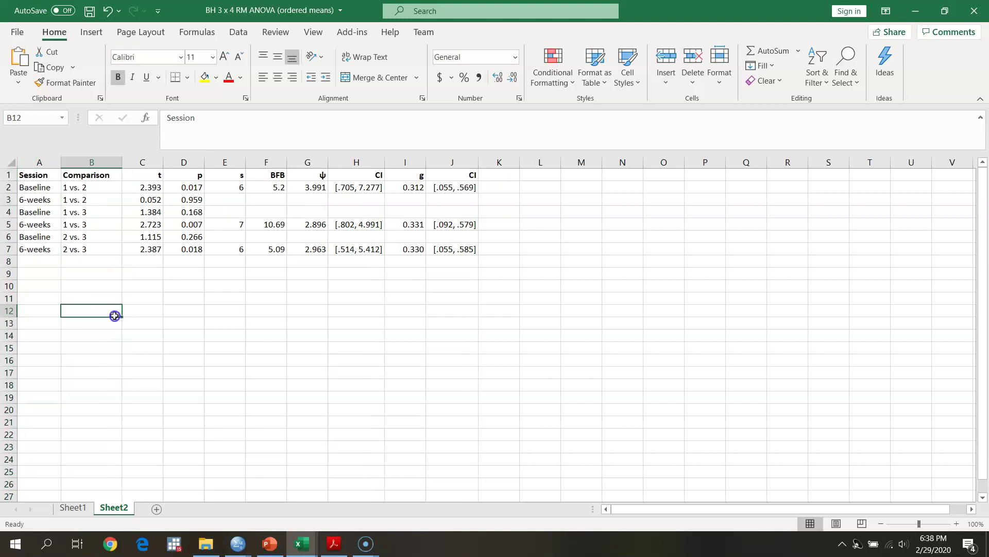
# Freeze the header row of the results table so it stays in view while scrolling
pyautogui.click(8, 174)
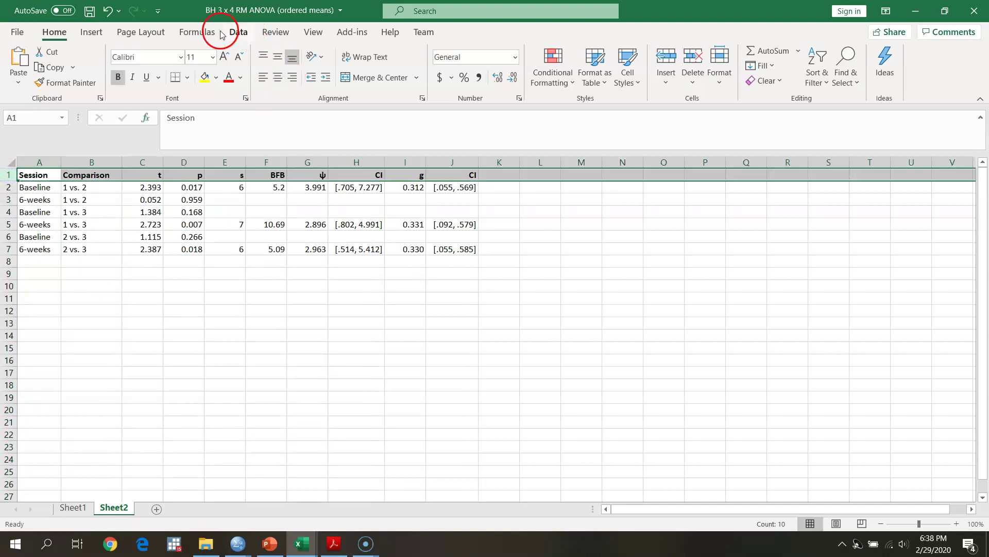
pyautogui.click(289, 32)
pyautogui.click(313, 32)
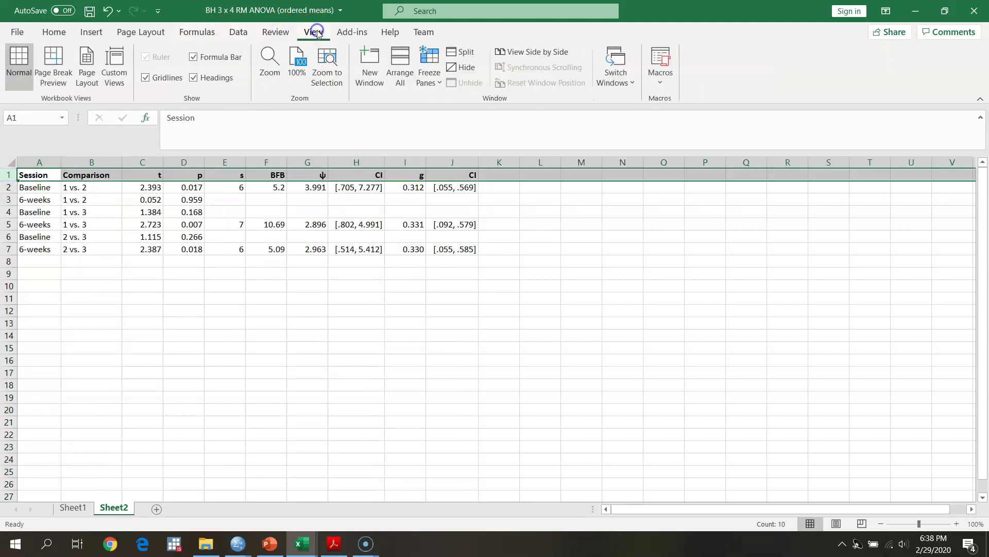
pyautogui.click(422, 74)
pyautogui.click(453, 149)
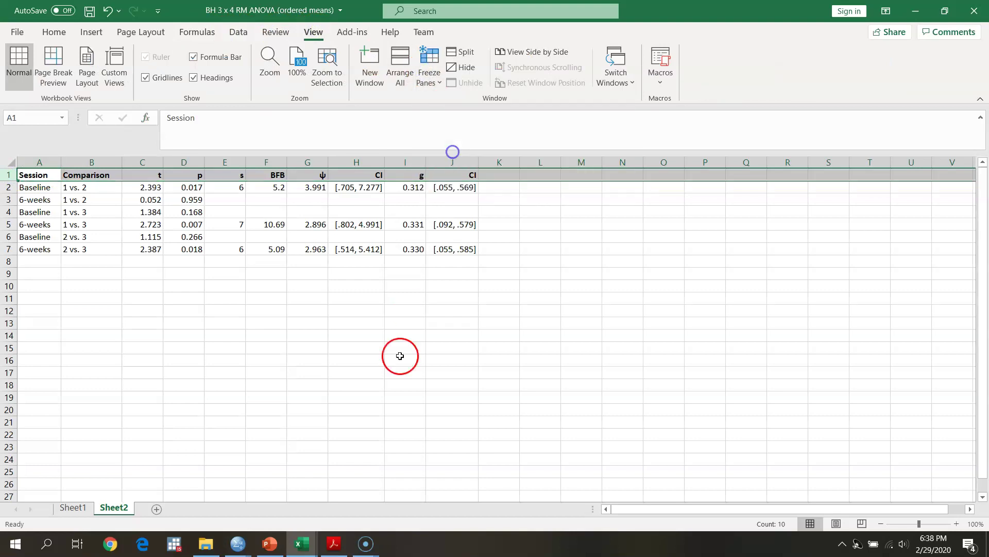
pyautogui.scroll(-5, 300, 358)
pyautogui.scroll(5, 300, 358)
pyautogui.click(300, 360)
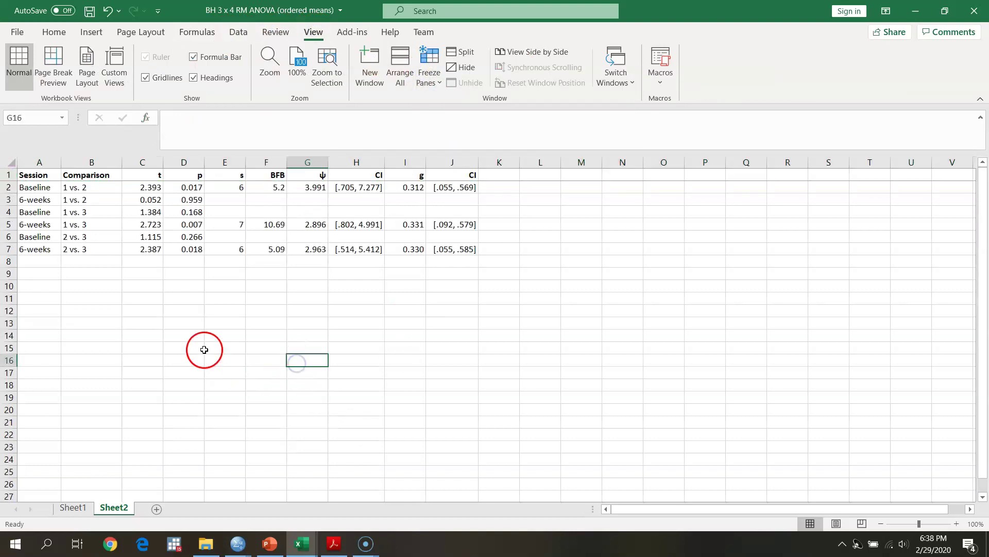
# Sort the whole table by the p column from largest to smallest, expanding the selection to include the adjacent columns
pyautogui.click(193, 156)
pyautogui.moveTo(35, 187); pyautogui.dragTo(174, 247)
pyautogui.click(124, 324)
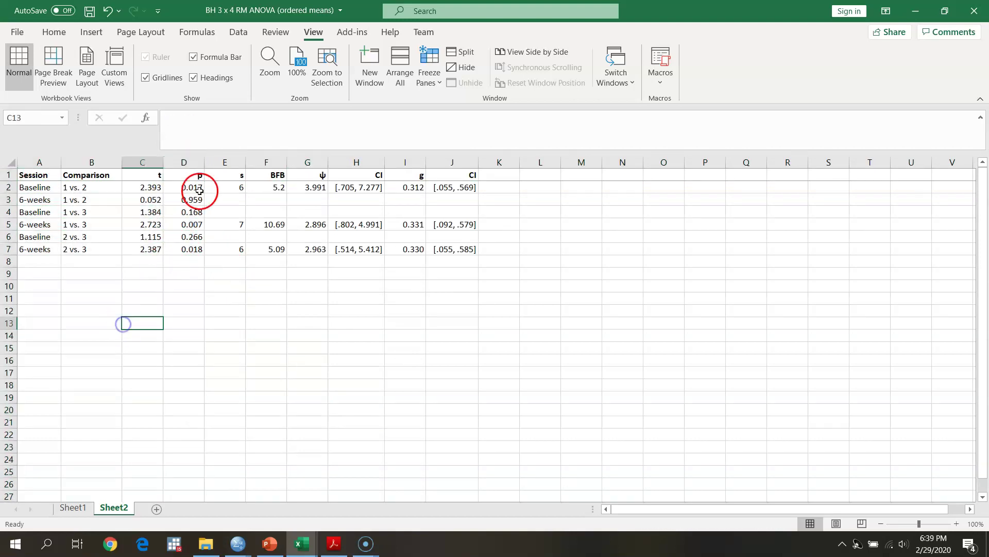
pyautogui.click(194, 162)
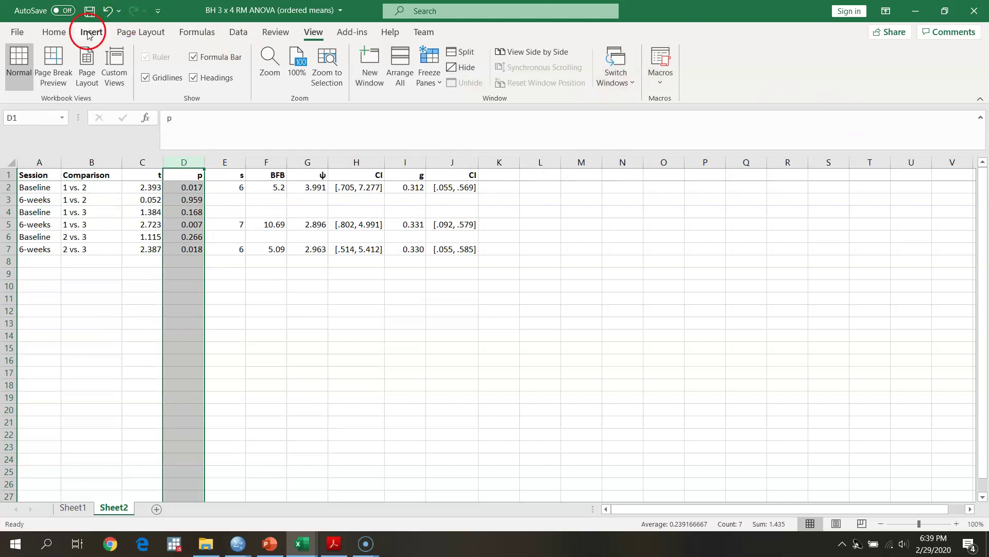
pyautogui.click(61, 34)
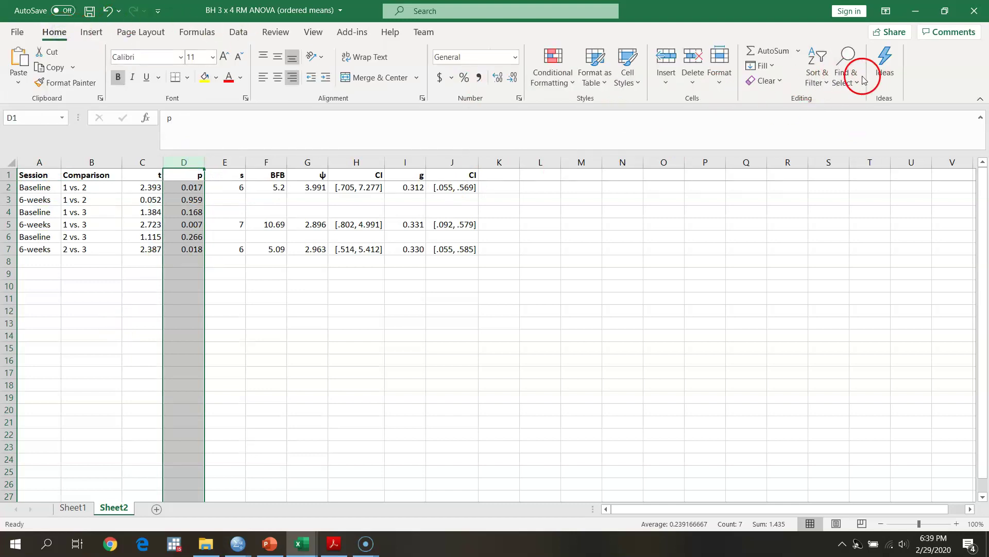
pyautogui.click(816, 75)
pyautogui.click(820, 107)
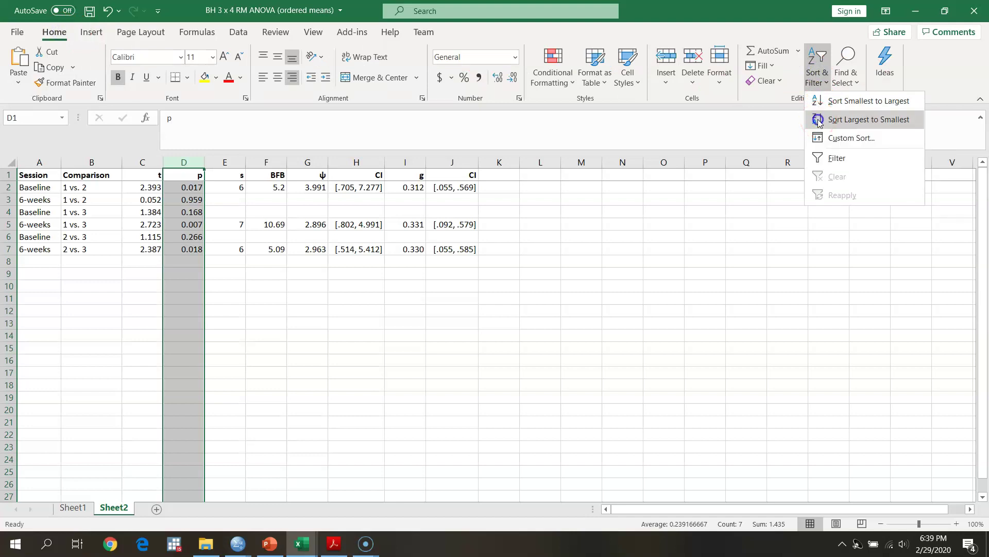
pyautogui.click(820, 121)
pyautogui.click(225, 307)
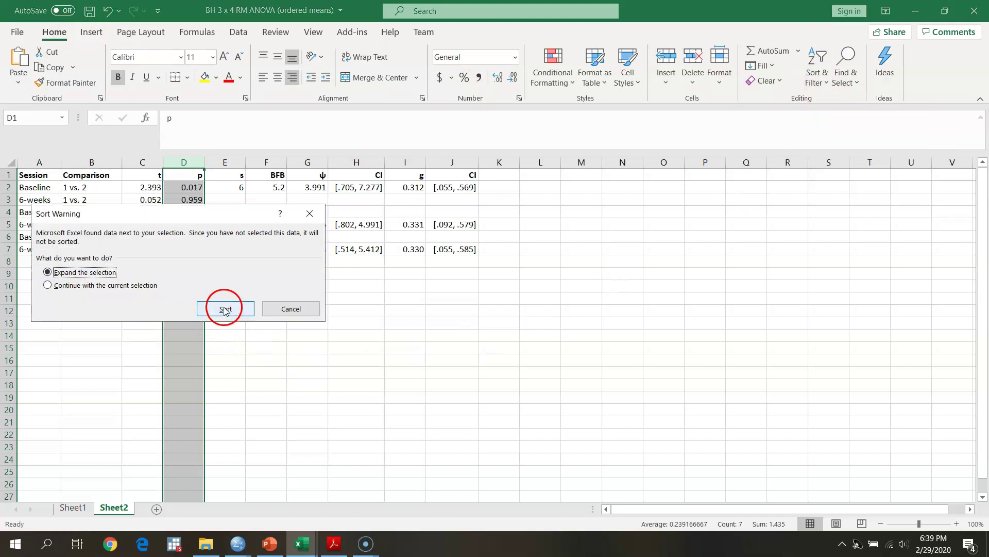
pyautogui.click(270, 356)
# Check the sorted p values row by row to verify their descending order
pyautogui.click(27, 162)
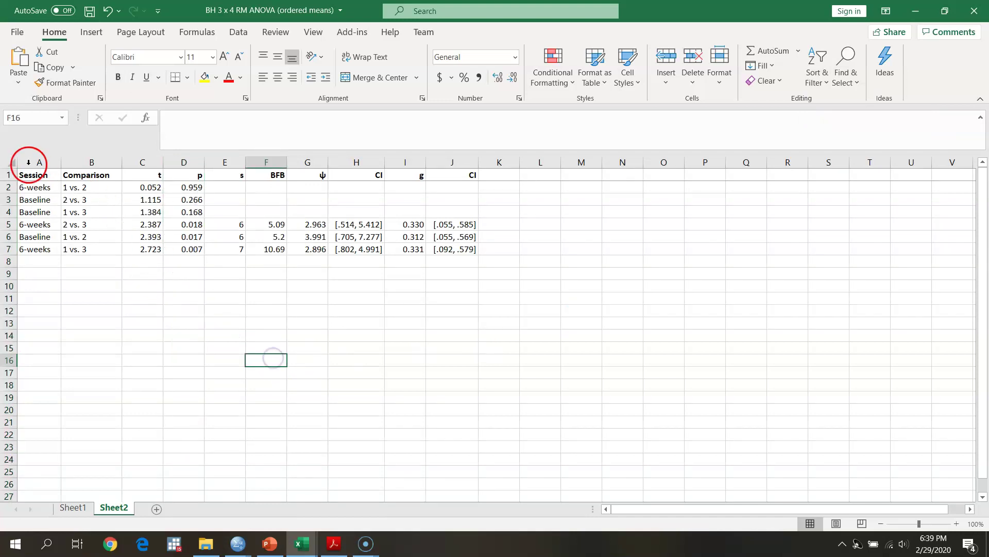
pyautogui.click(199, 187)
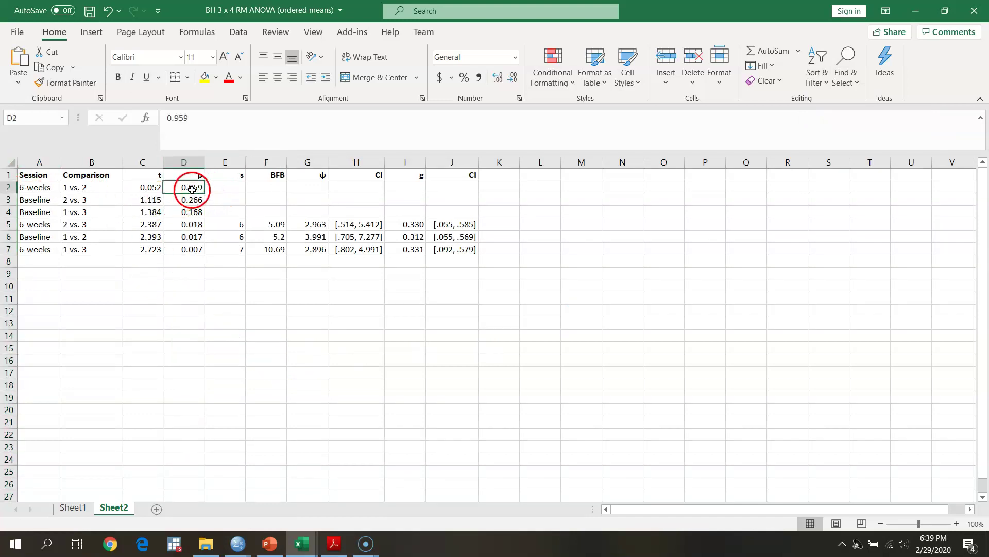
pyautogui.click(199, 200)
pyautogui.click(198, 212)
pyautogui.click(198, 223)
pyautogui.click(199, 237)
pyautogui.click(198, 249)
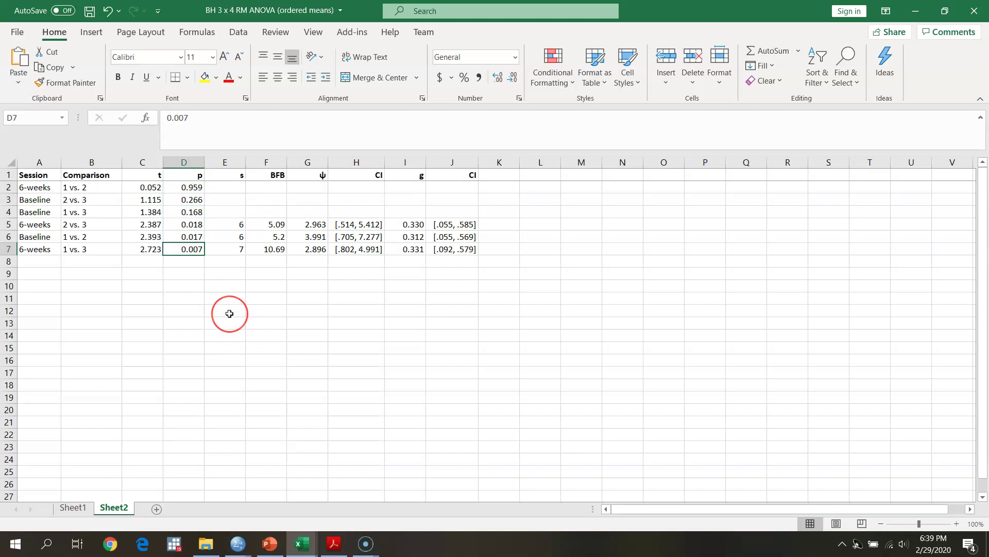
# Insert a new column before the Session column and head it "Index"
pyautogui.click(39, 162)
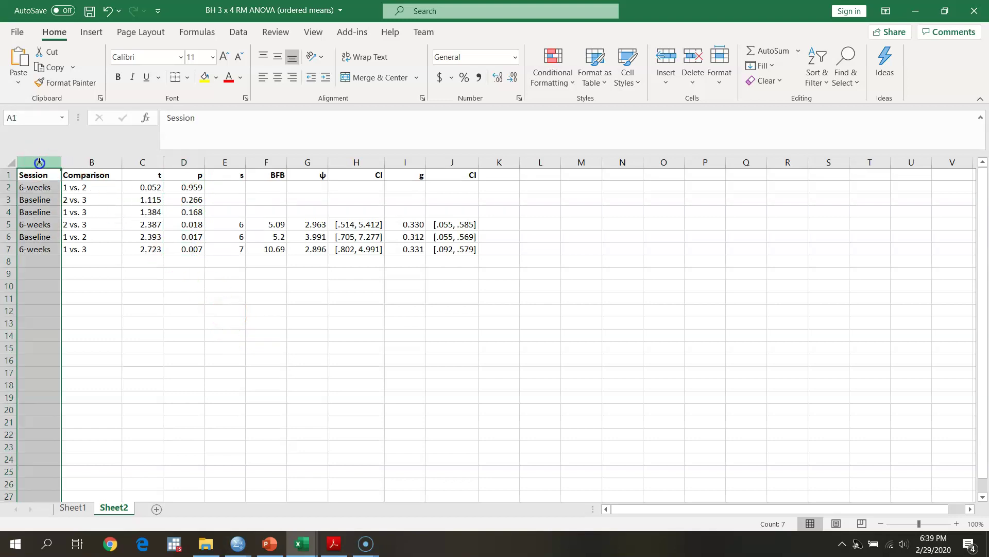
pyautogui.rightClick(40, 162)
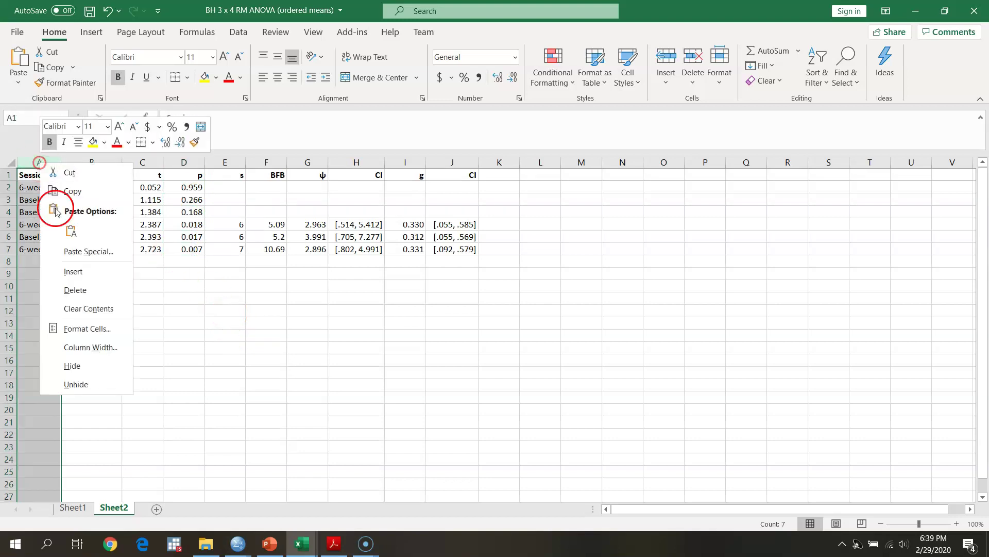
pyautogui.click(72, 271)
pyautogui.click(38, 176)
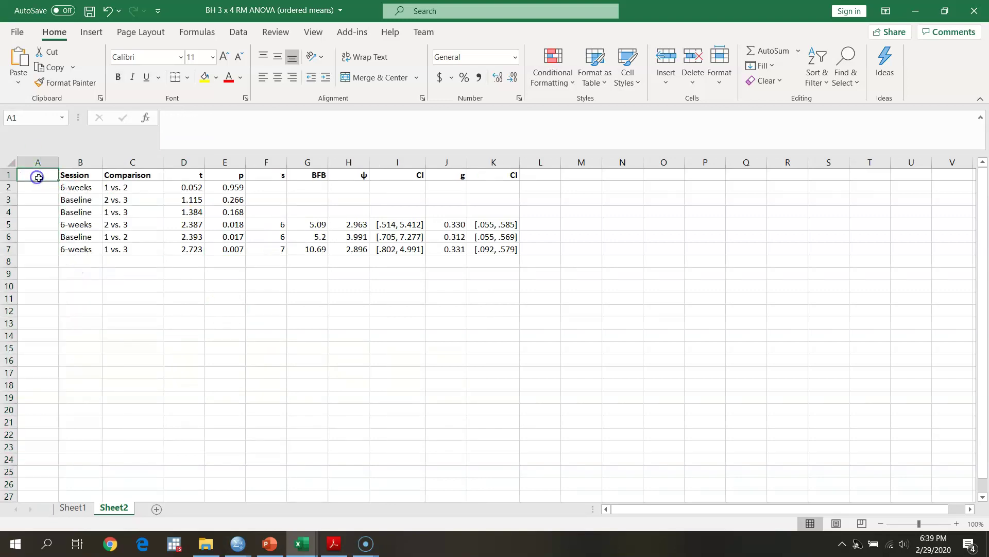
pyautogui.write('Index')
pyautogui.press('Return')
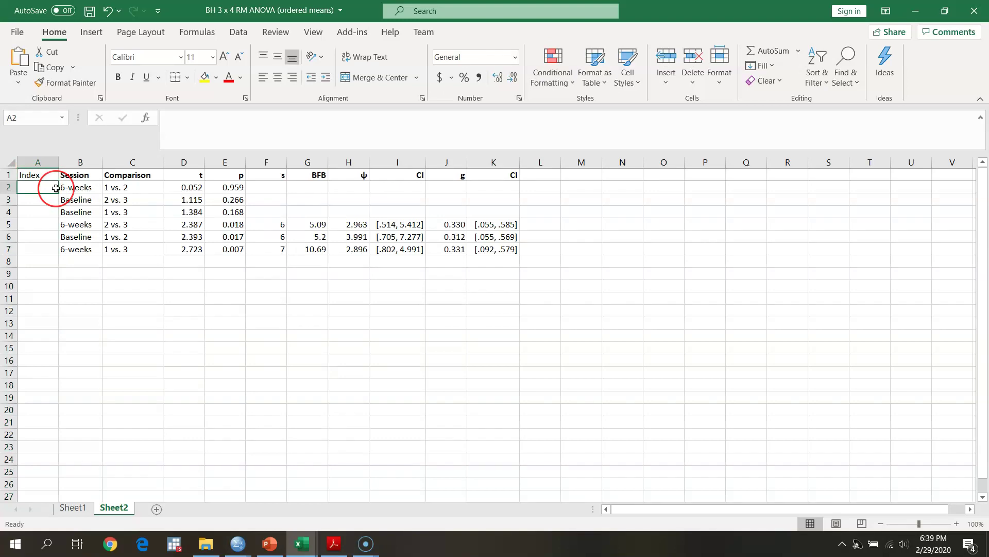
# Number the six comparisons in the Index column in descending order from 6 to 1, extending the series down to row 7
pyautogui.press('BackSpace')
pyautogui.press('Return')
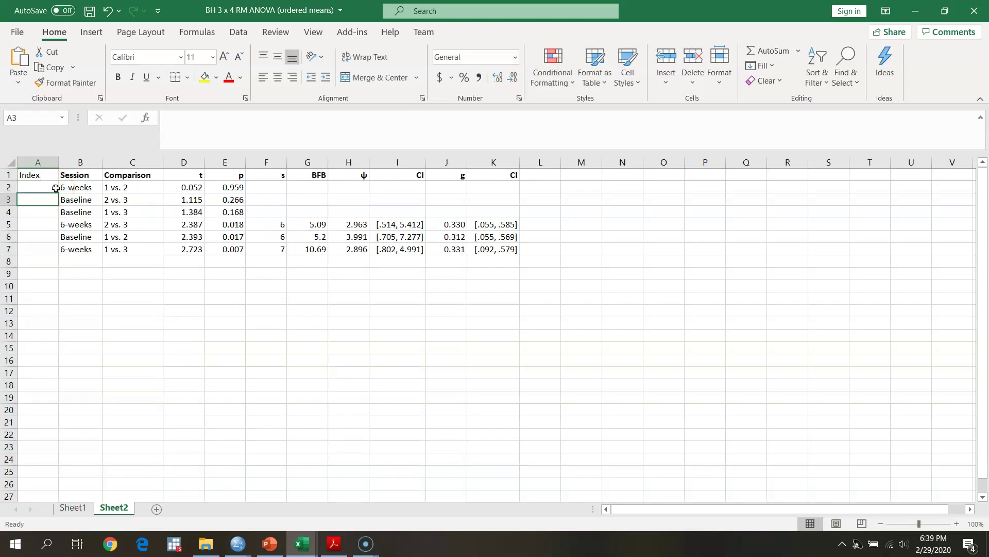
pyautogui.write('5')
pyautogui.press('Return')
pyautogui.moveTo(50, 189); pyautogui.dragTo(58, 207)
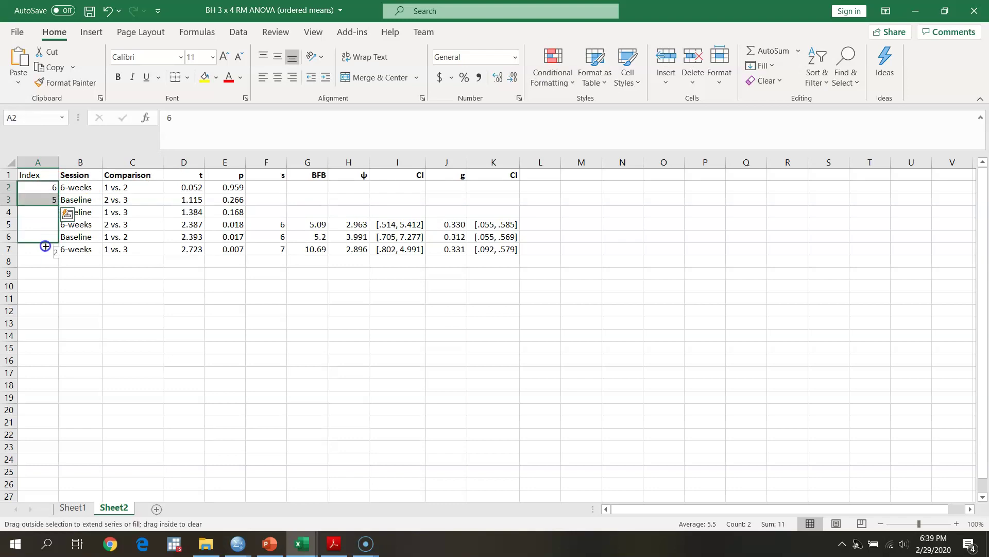
pyautogui.moveTo(44, 251); pyautogui.dragTo(44, 251)
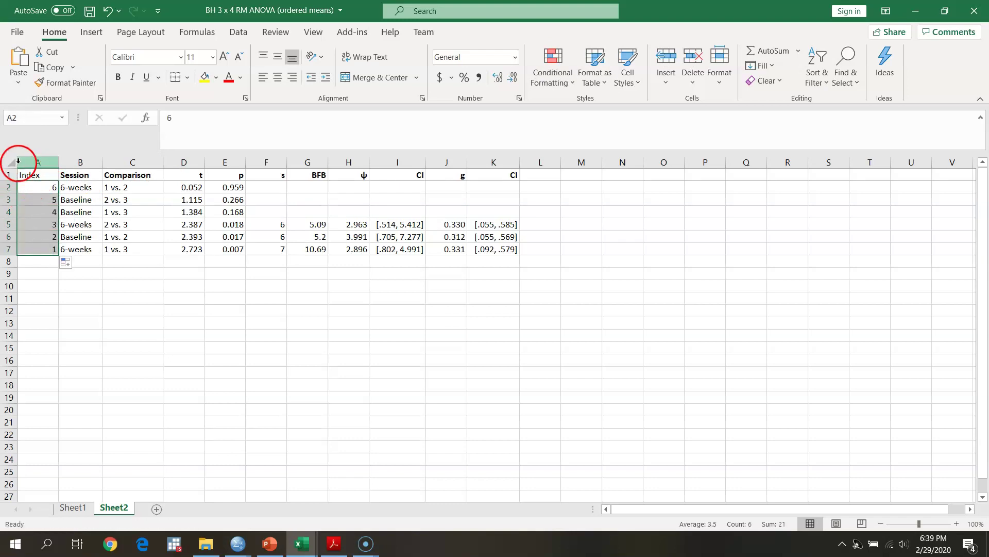
# Left-align the whole Index column and make its header bold
pyautogui.click(23, 163)
pyautogui.rightClick(23, 163)
pyautogui.click(23, 163)
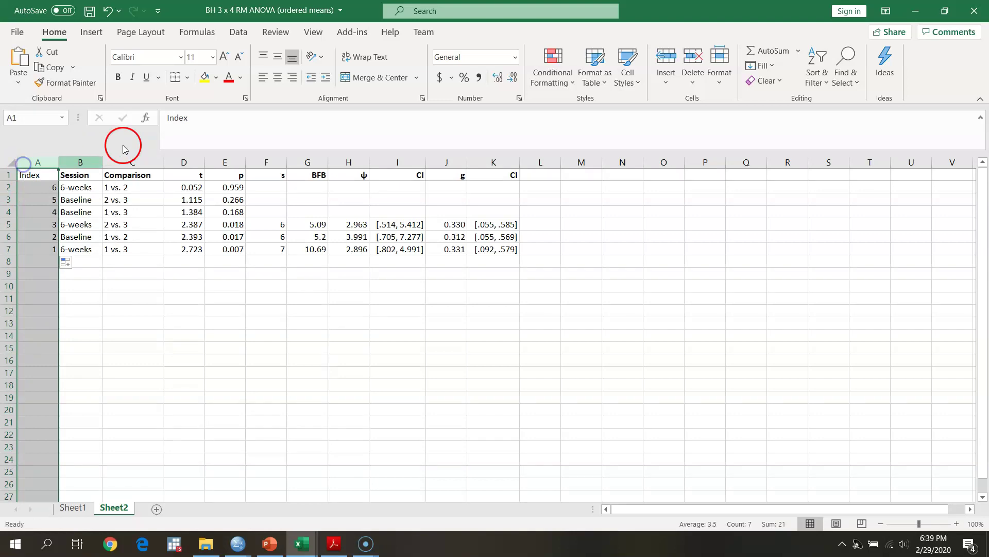
pyautogui.click(263, 77)
pyautogui.click(146, 309)
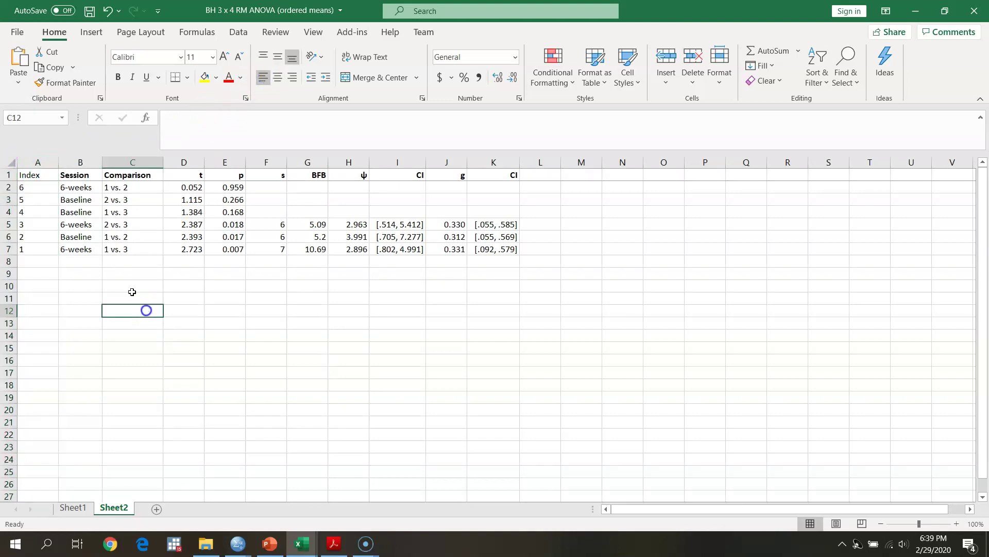
pyautogui.click(39, 173)
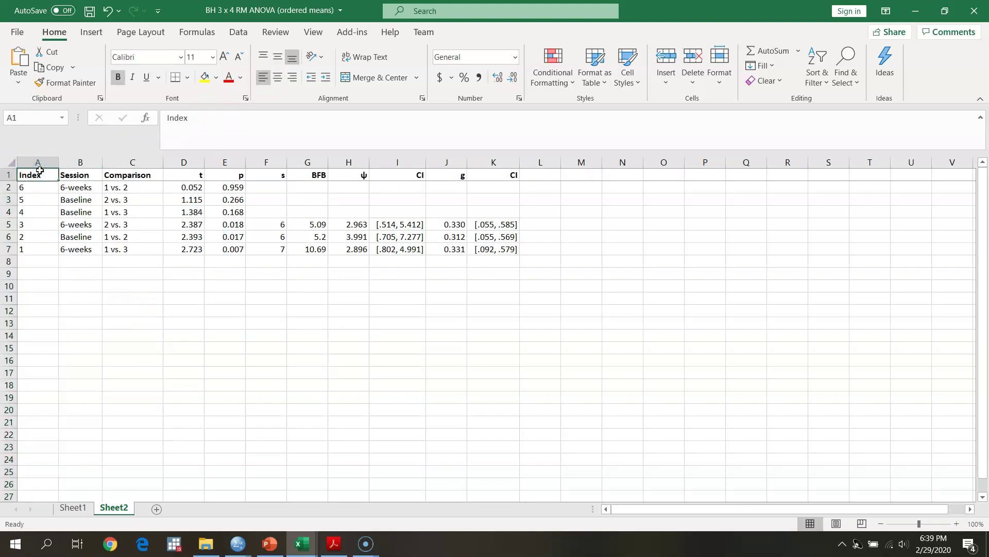
pyautogui.click(66, 259)
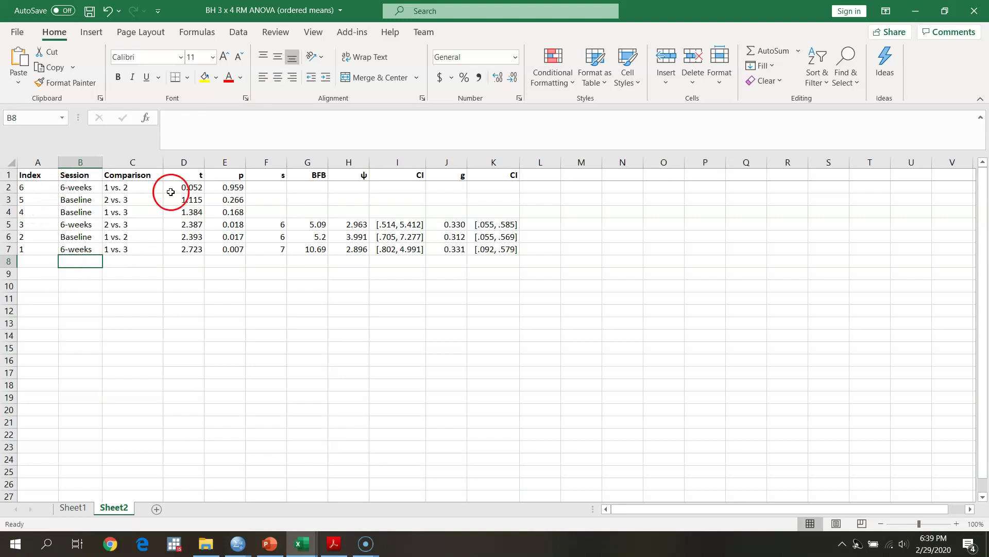
# Insert a new column between the p and s columns and head it "BH"
pyautogui.click(272, 162)
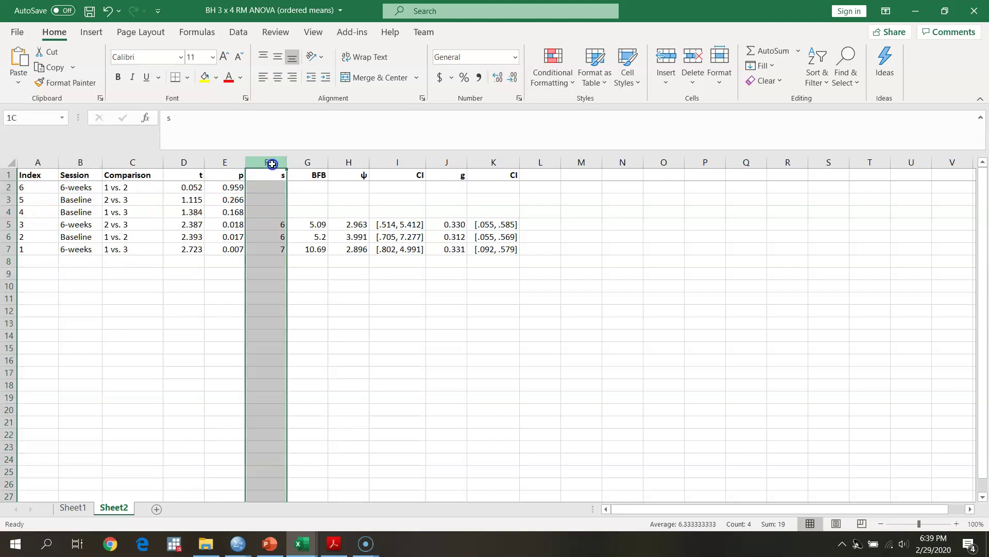
pyautogui.rightClick(272, 162)
pyautogui.click(313, 279)
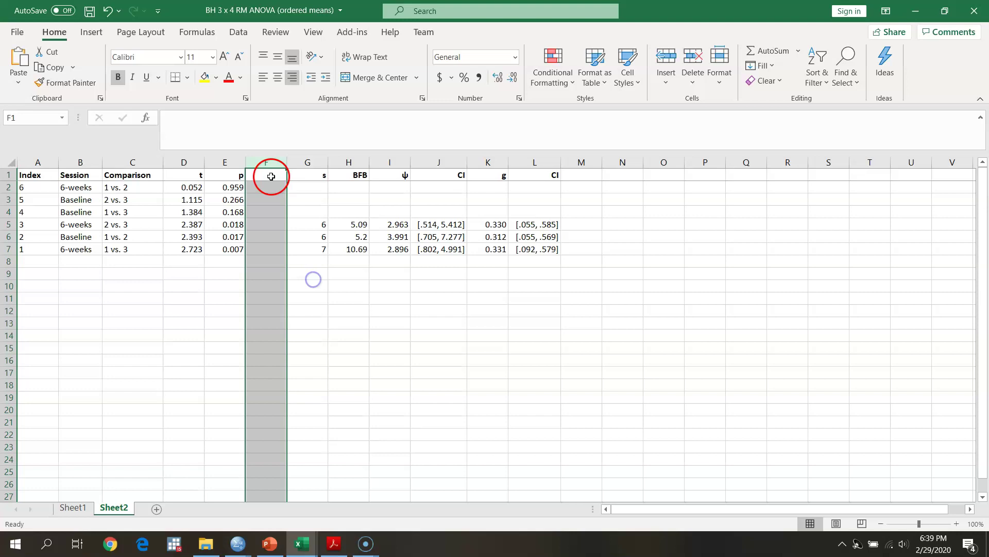
pyautogui.click(272, 176)
pyautogui.write('BH')
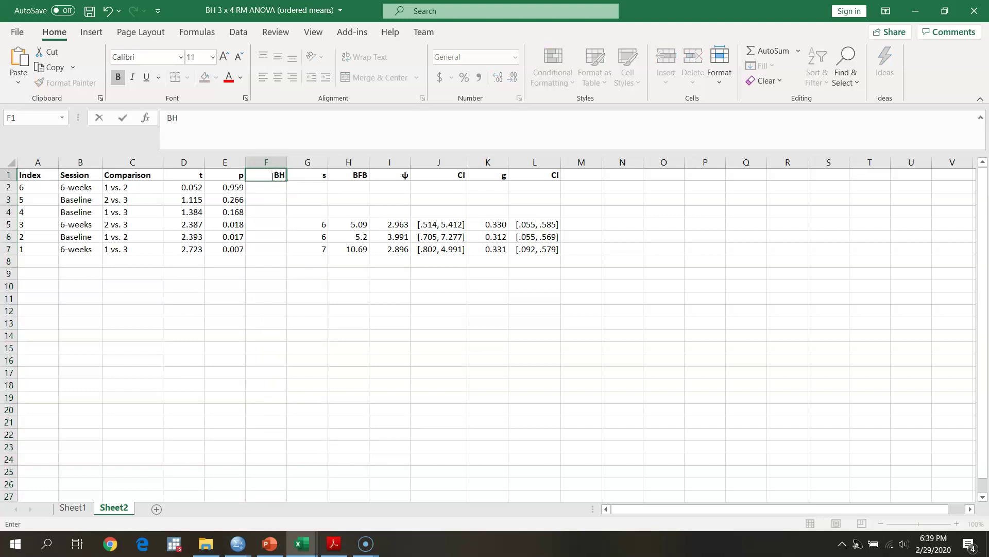
pyautogui.press('Return')
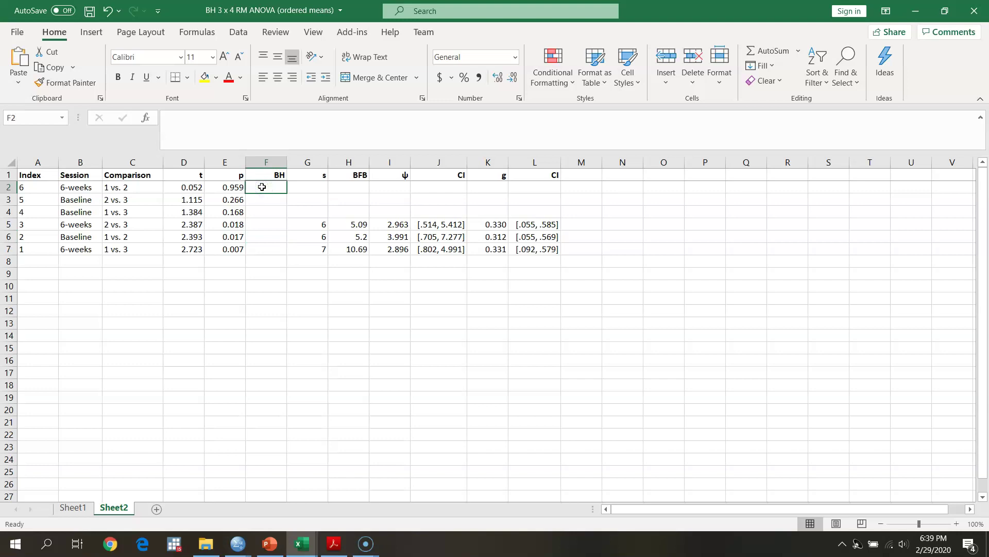
# Enter the formula =A2/6*.05 in cell F2 to calculate the BH threshold of the first comparison
pyautogui.write('=')
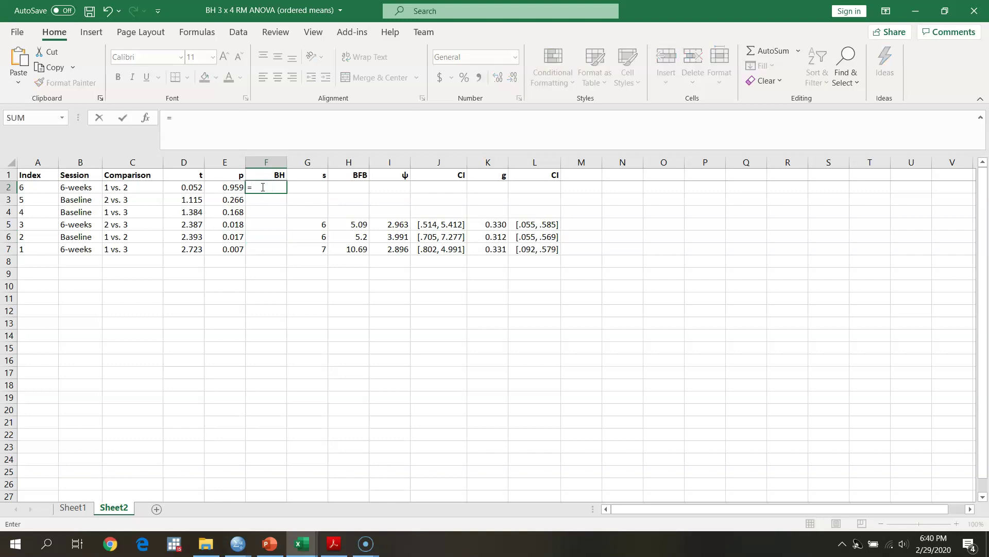
pyautogui.click(41, 188)
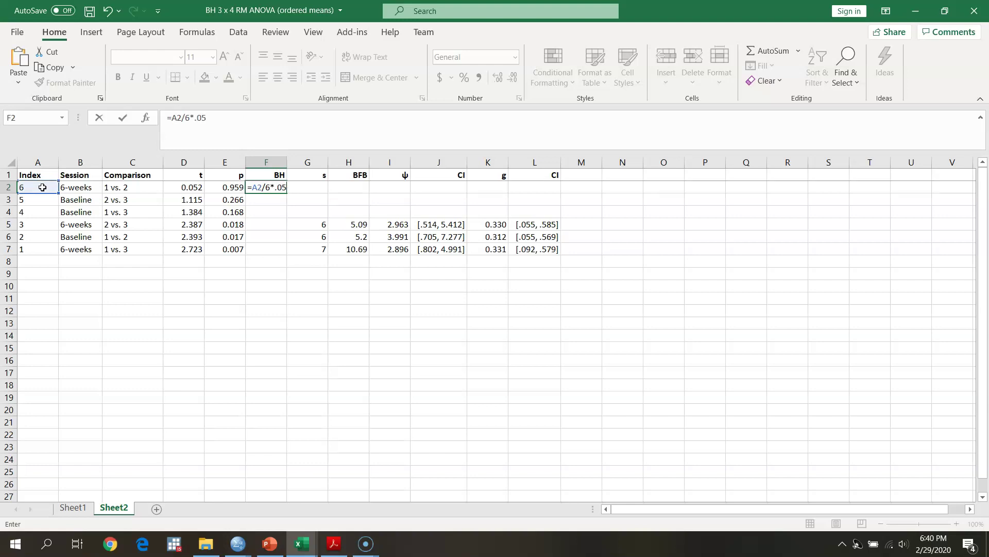
pyautogui.press('Return')
pyautogui.click(266, 187)
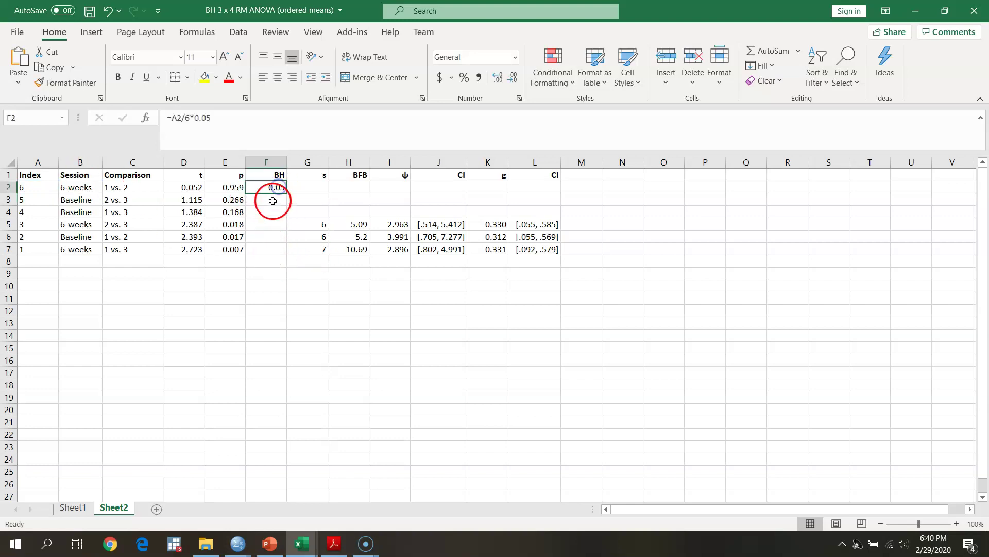
pyautogui.click(276, 188)
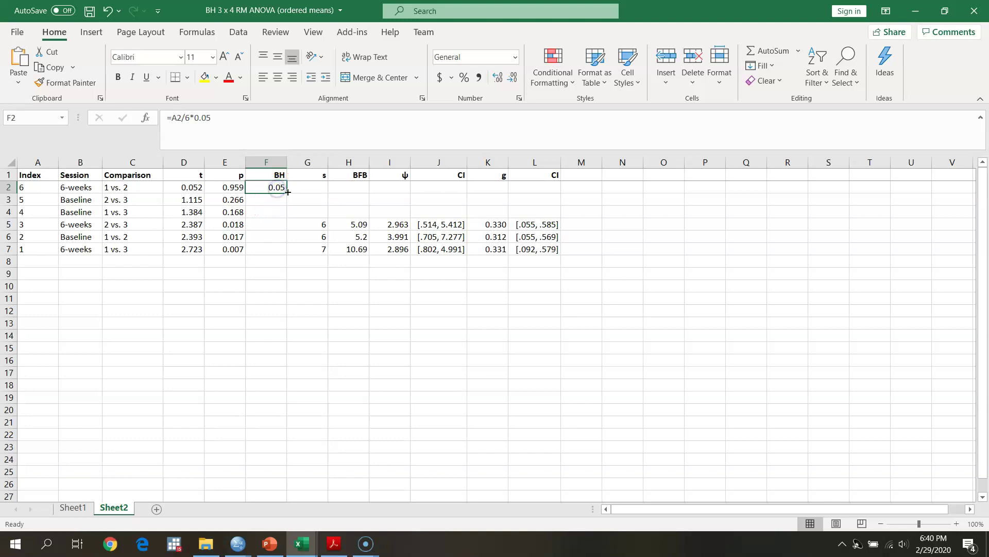
# Fill the BH formula down to row 7 and check the copied formula against the index values
pyautogui.moveTo(287, 191); pyautogui.dragTo(287, 192)
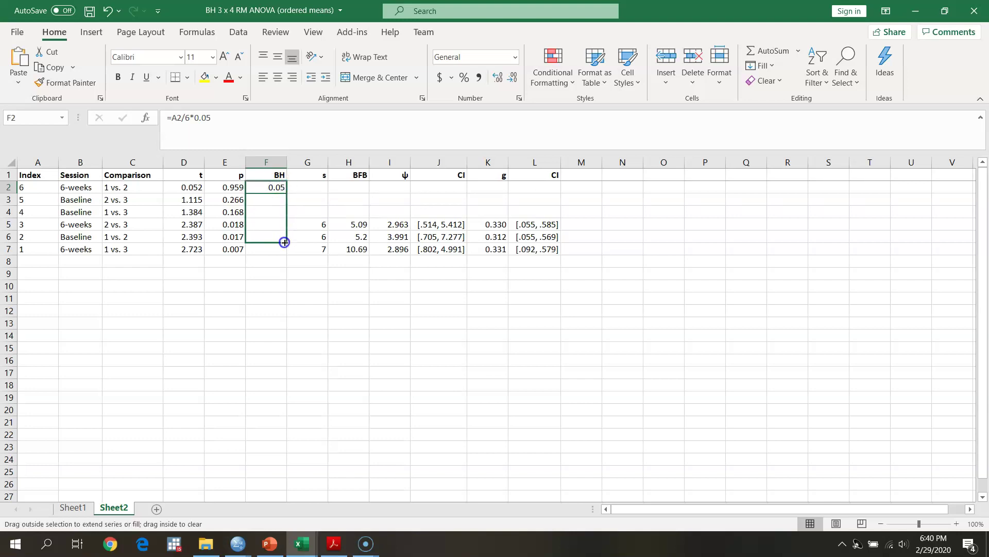
pyautogui.moveTo(284, 252); pyautogui.dragTo(283, 251)
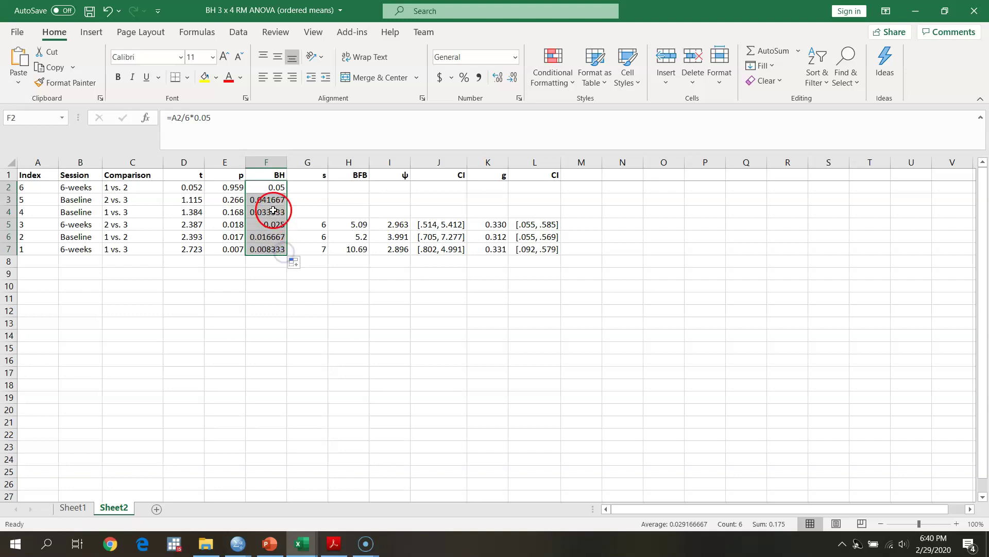
pyautogui.click(276, 187)
pyautogui.click(276, 201)
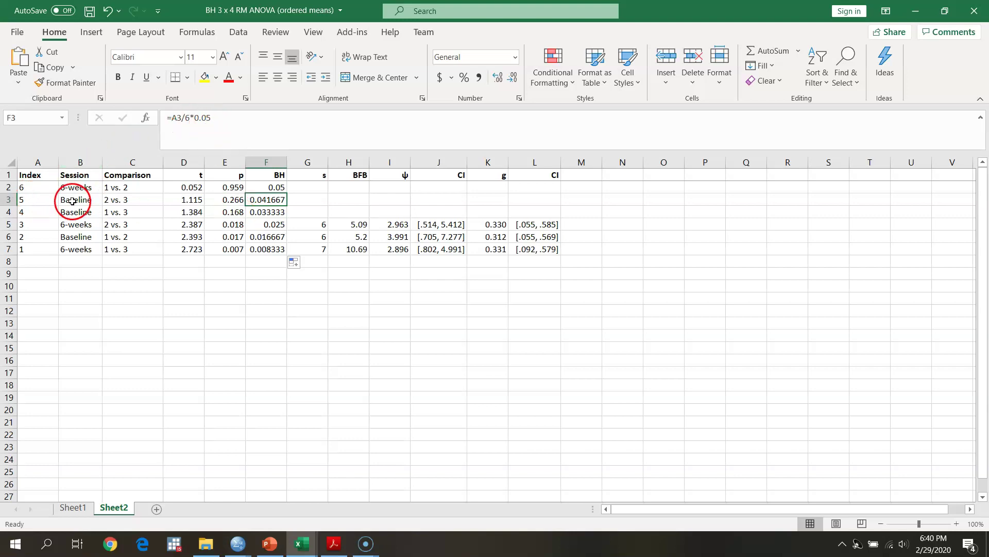
pyautogui.click(31, 212)
pyautogui.click(35, 224)
# Format the BH values in F2 to F7 as Number with three decimal places
pyautogui.moveTo(273, 188); pyautogui.dragTo(266, 248)
pyautogui.rightClick(267, 249)
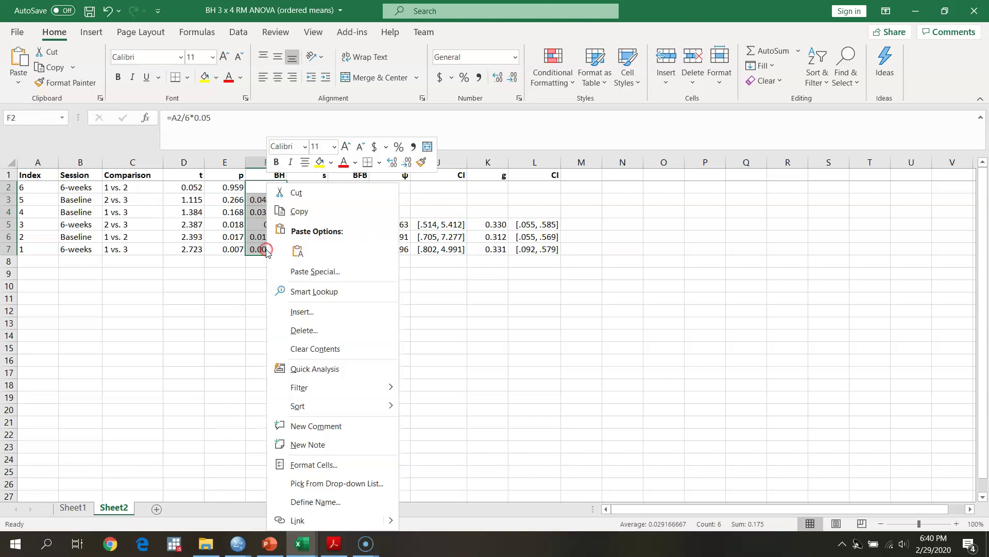
pyautogui.click(323, 465)
pyautogui.click(177, 273)
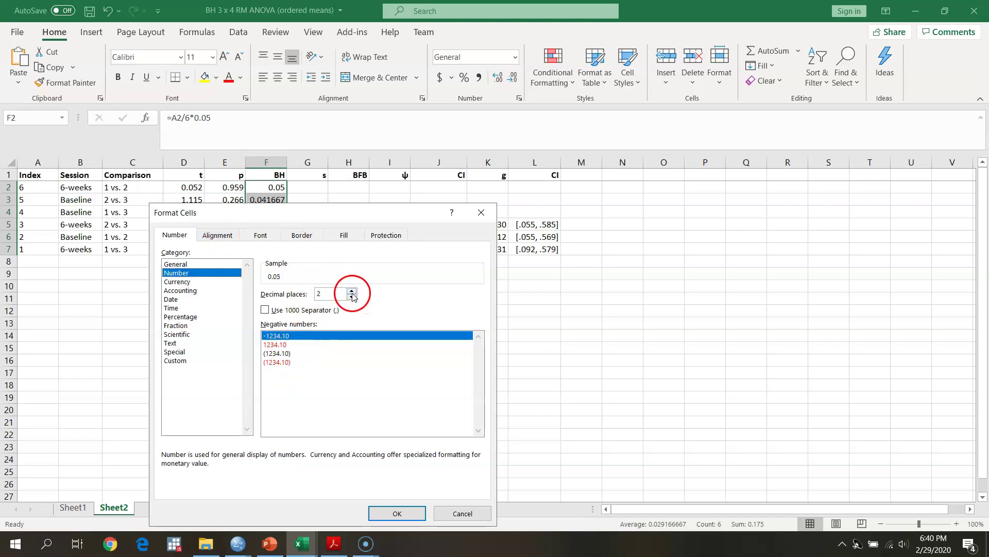
pyautogui.click(406, 513)
pyautogui.click(333, 360)
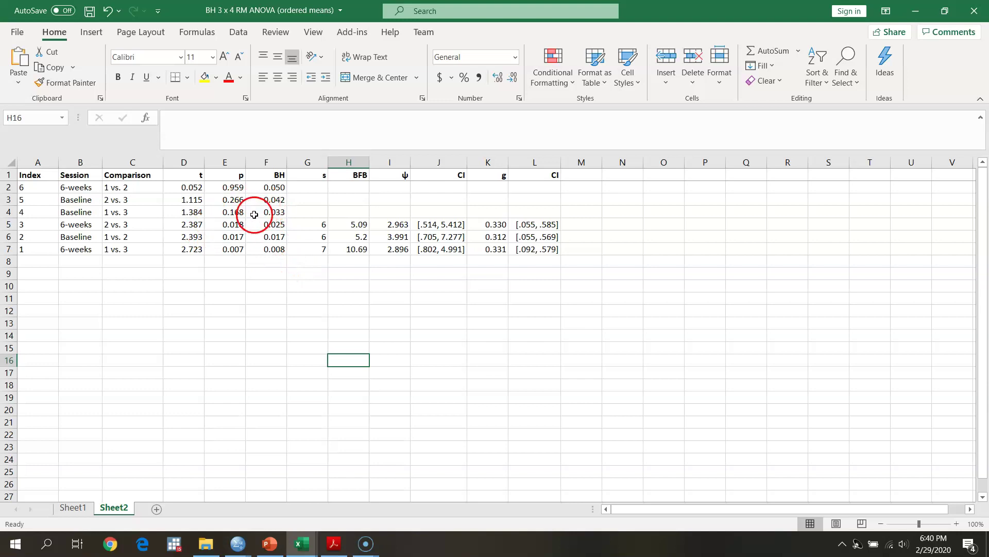
# Increase the BH values in F2 to F7 to four decimal places
pyautogui.moveTo(269, 186); pyautogui.dragTo(269, 243)
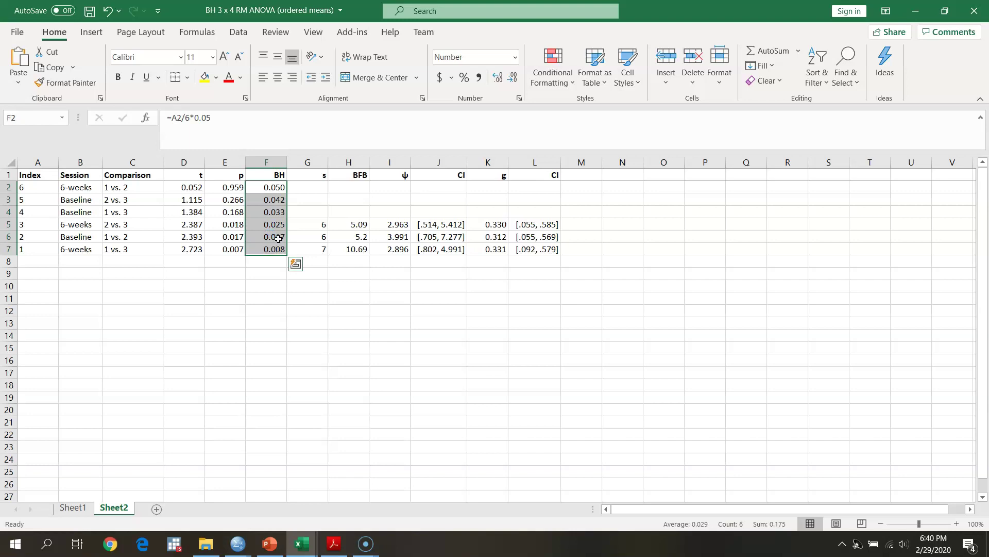
pyautogui.rightClick(279, 238)
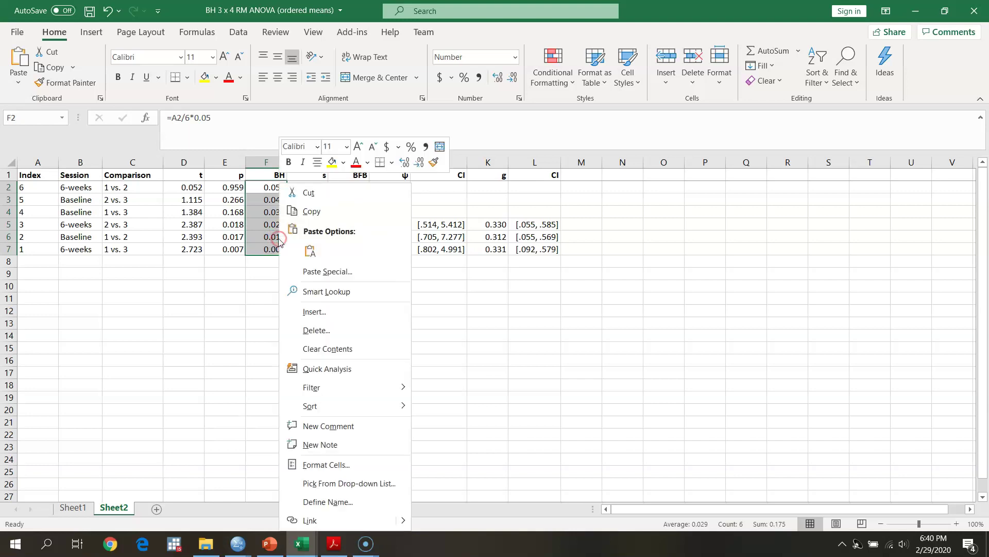
pyautogui.click(340, 469)
pyautogui.click(370, 290)
pyautogui.click(435, 513)
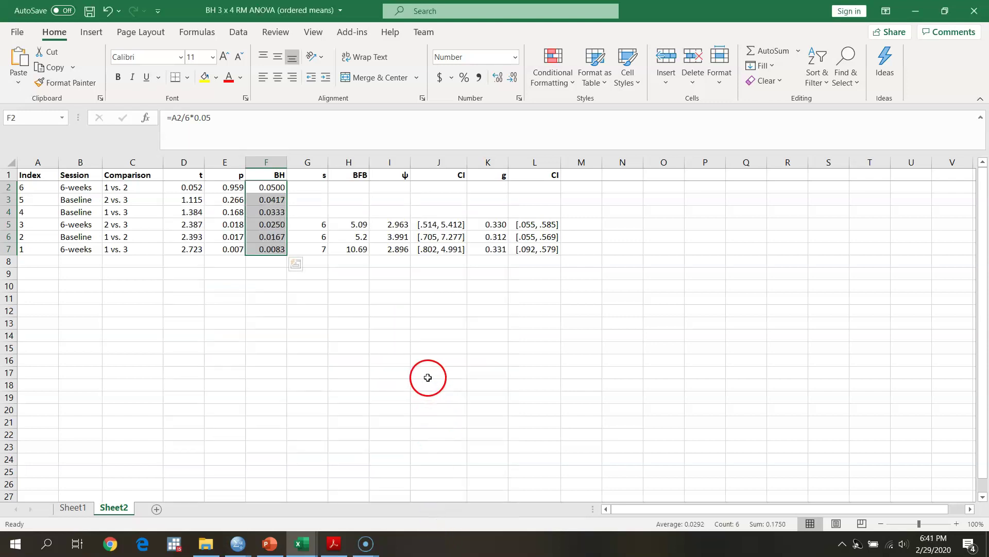
pyautogui.click(422, 332)
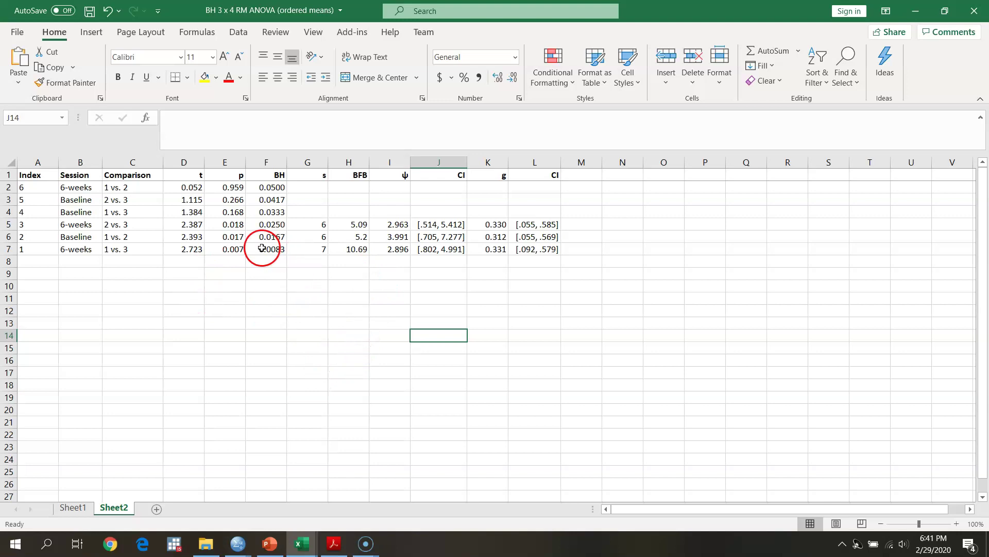
# Highlight the 6-weeks 2 vs. 3 comparison in row 5 with yellow fill from the Index column through the last CI column
pyautogui.moveTo(51, 187); pyautogui.dragTo(251, 204)
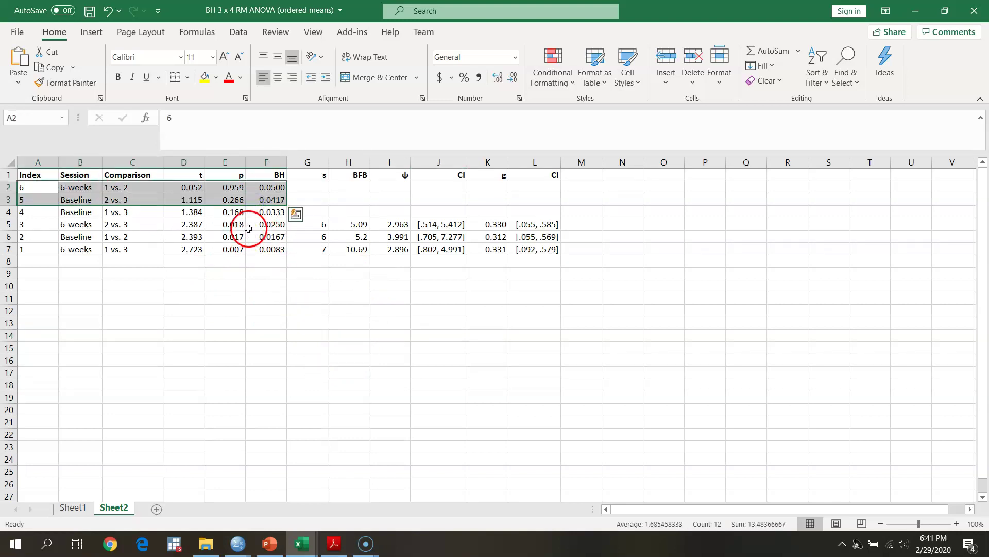
pyautogui.moveTo(44, 224); pyautogui.dragTo(545, 225)
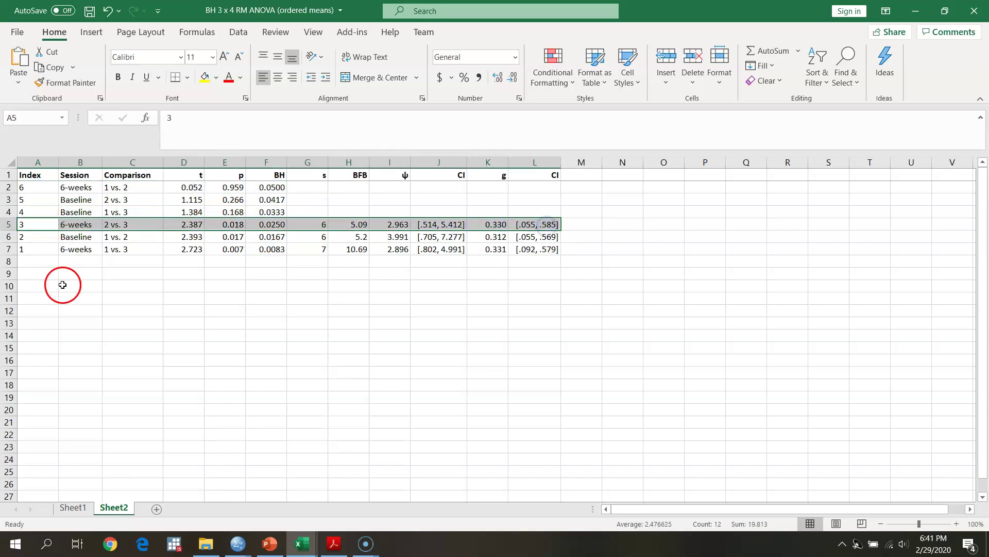
pyautogui.click(204, 79)
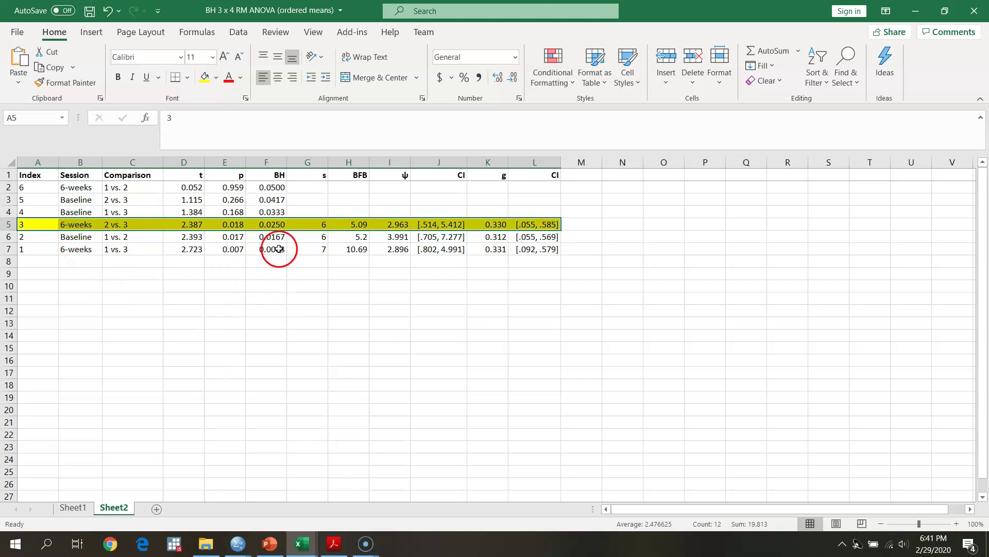
pyautogui.click(269, 224)
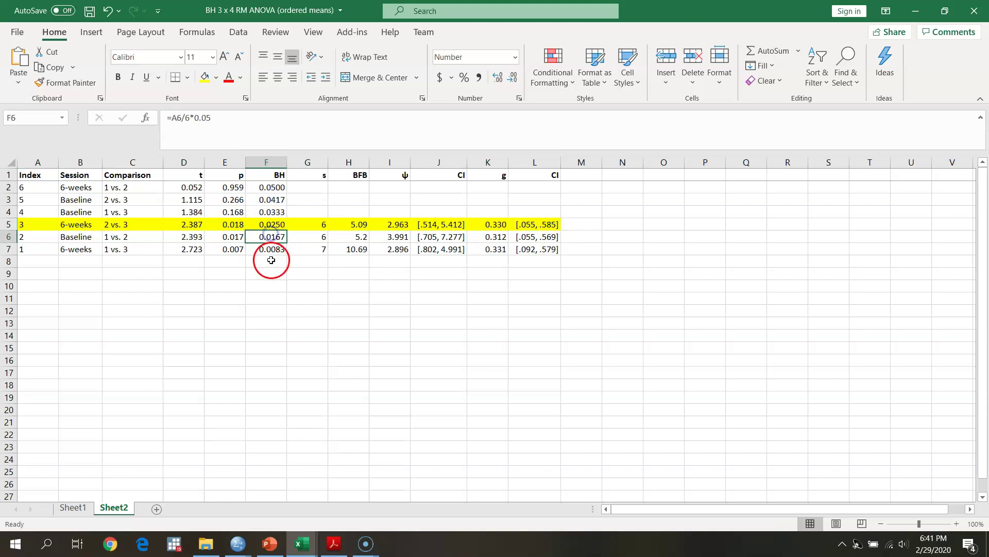
# Compare the p and BH values in rows 6 and 7, and fill the 6-weeks 1 vs. 3 row with yellow
pyautogui.click(235, 236)
pyautogui.click(270, 237)
pyautogui.click(268, 250)
pyautogui.moveTo(49, 252); pyautogui.dragTo(514, 247)
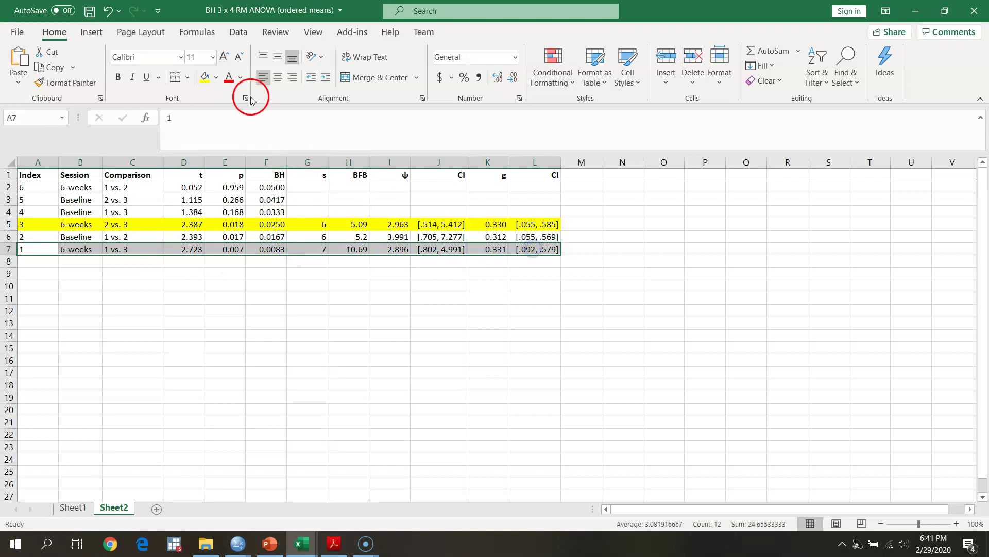
pyautogui.click(205, 77)
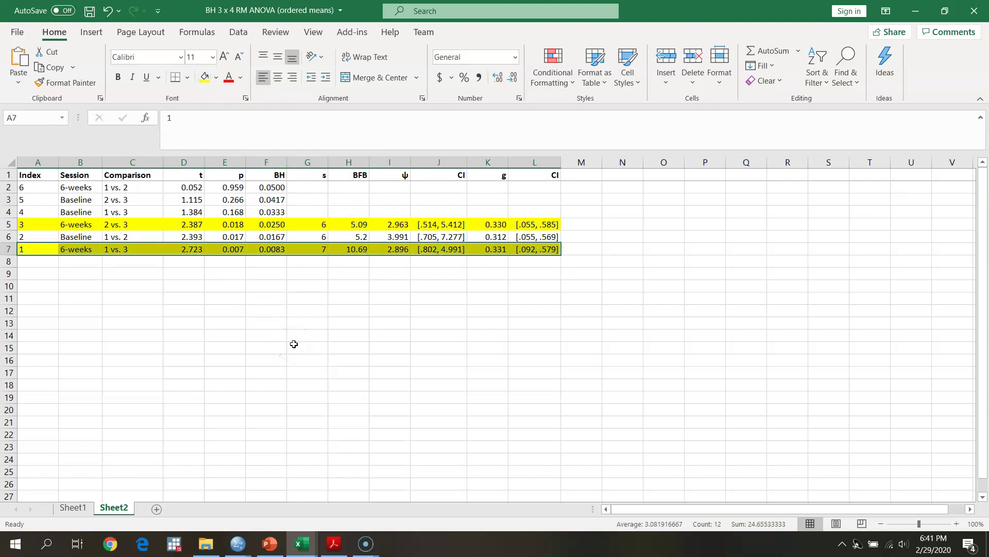
# Compare the highlighted 6-weeks rows on Sheet2 with the programs' 6-Weeks points in the BDI-II line chart on Sheet1
pyautogui.click(293, 344)
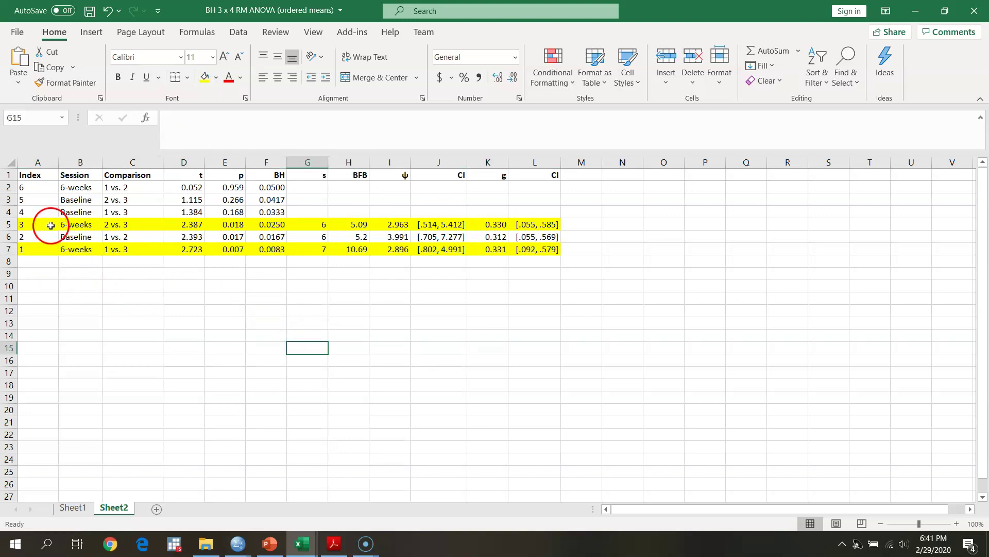
pyautogui.click(78, 226)
pyautogui.click(80, 249)
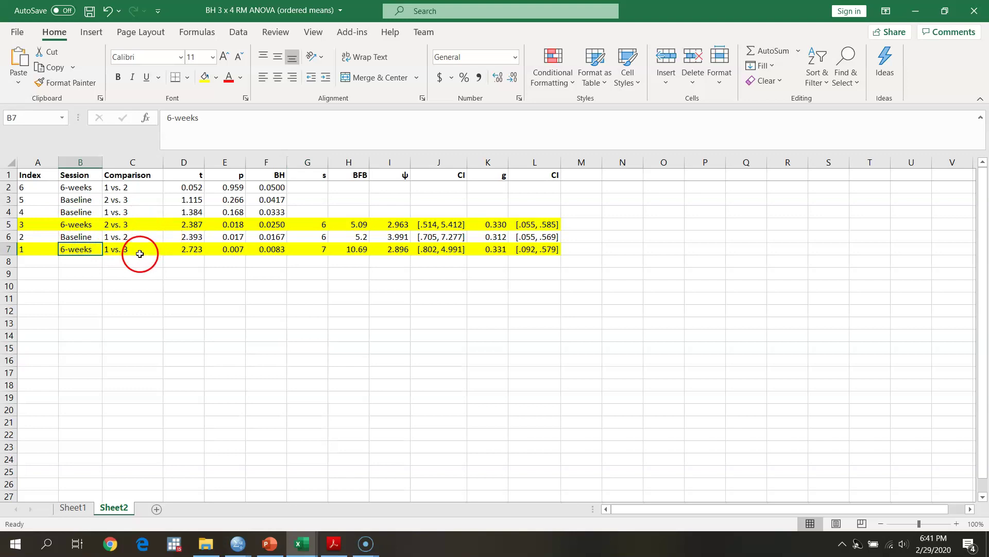
pyautogui.click(75, 508)
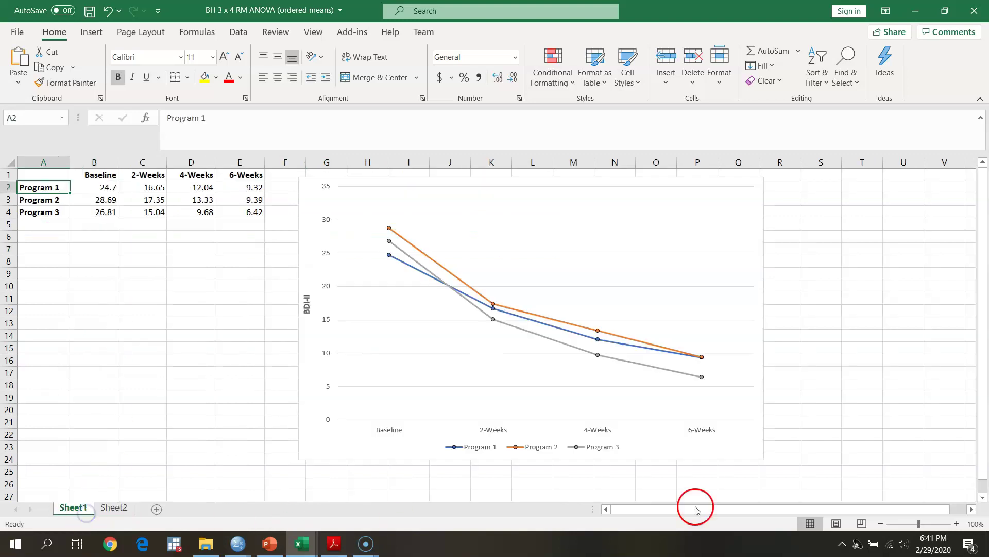
pyautogui.moveTo(704, 358)
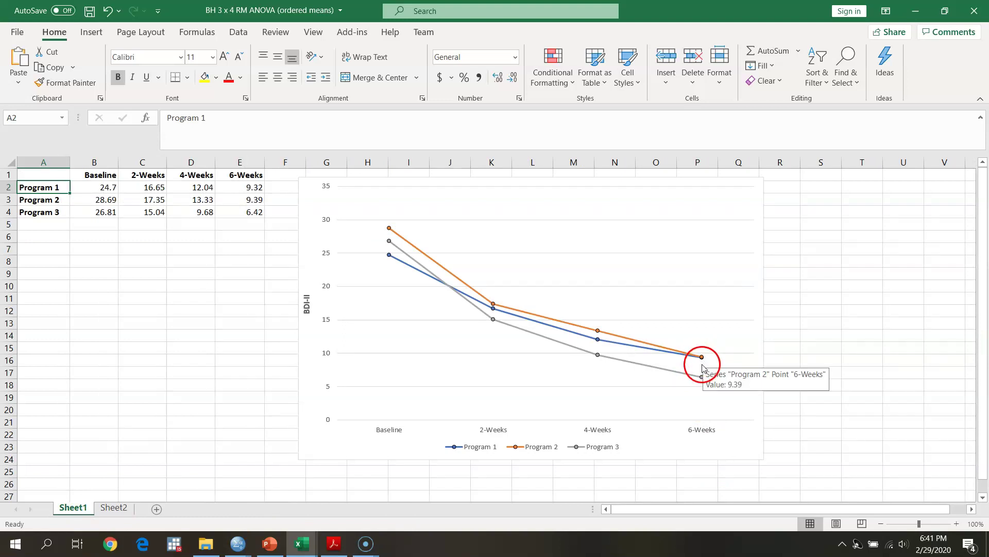
pyautogui.moveTo(702, 379)
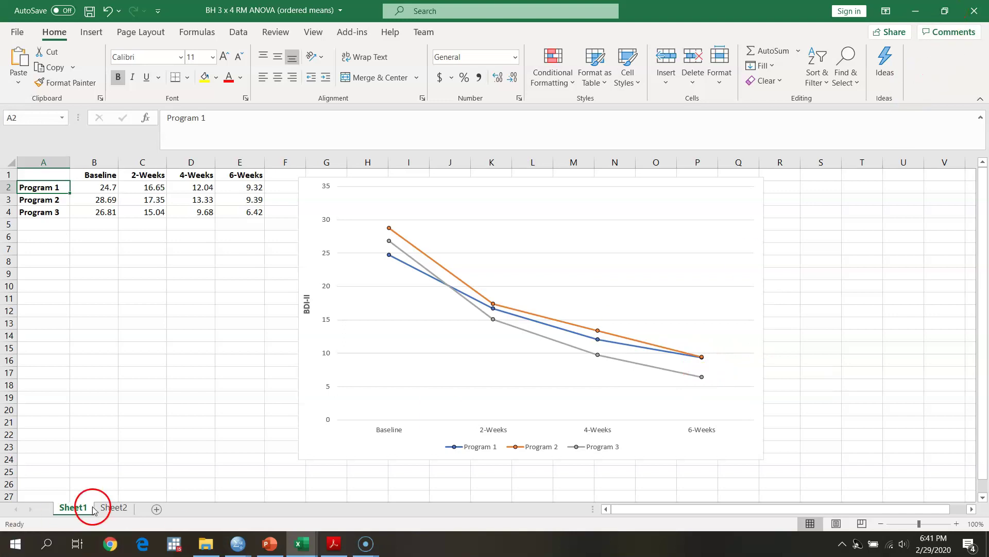
pyautogui.click(107, 507)
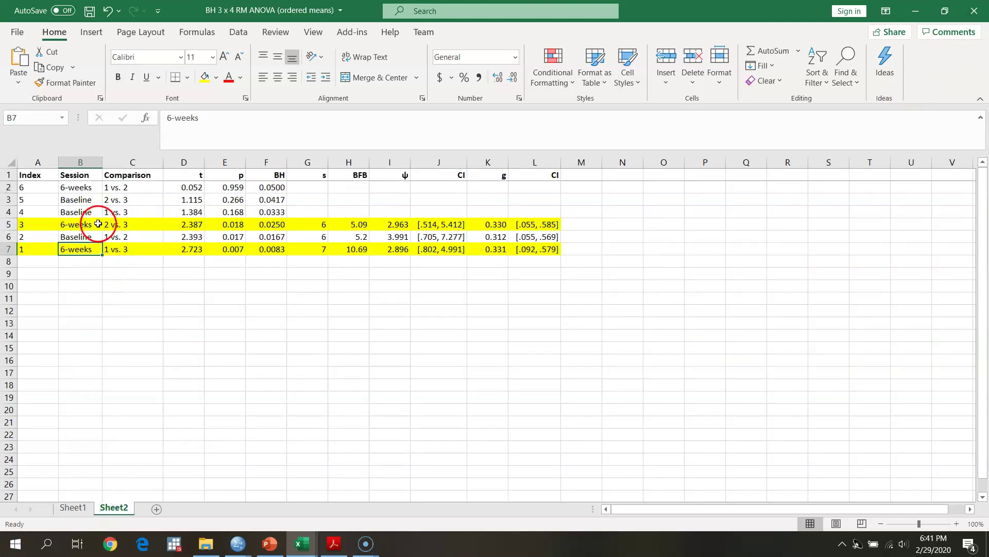
pyautogui.click(73, 510)
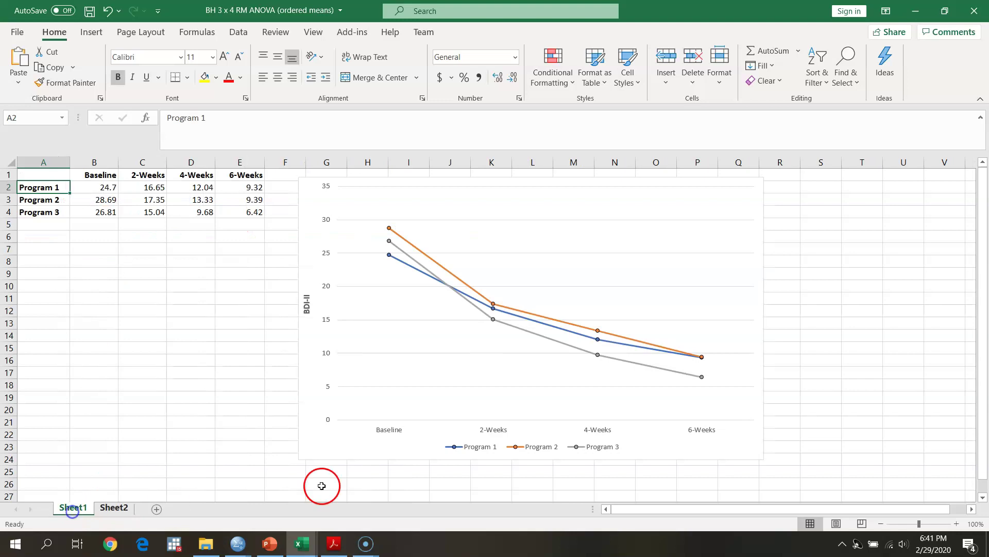
pyautogui.moveTo(703, 361)
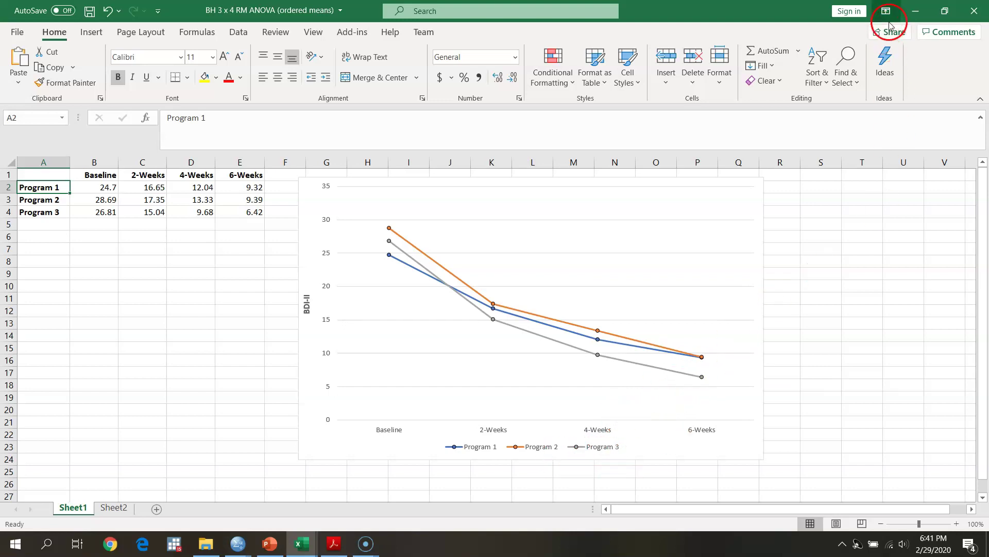
pyautogui.click(101, 507)
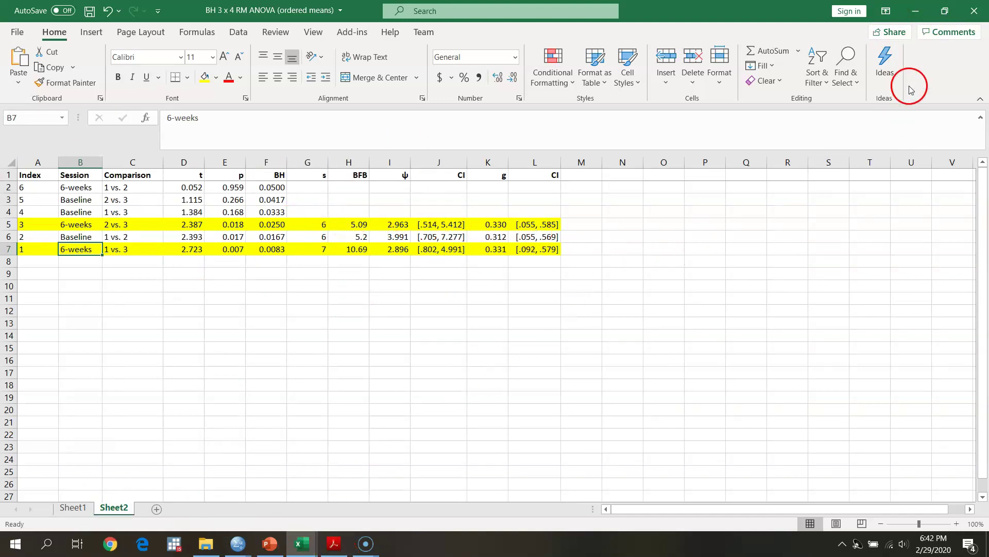
# Switch to the PowerPoint slide show, advance to the Table 1 slide of Benjamini-Hochberg post hoc comparisons, and reposition its window
pyautogui.click(922, 10)
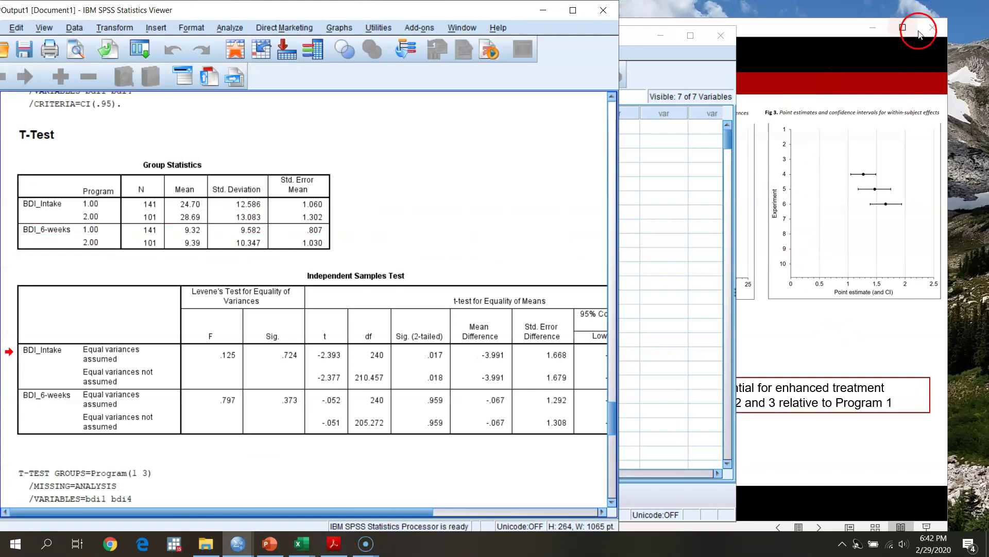
pyautogui.click(818, 31)
pyautogui.click(825, 62)
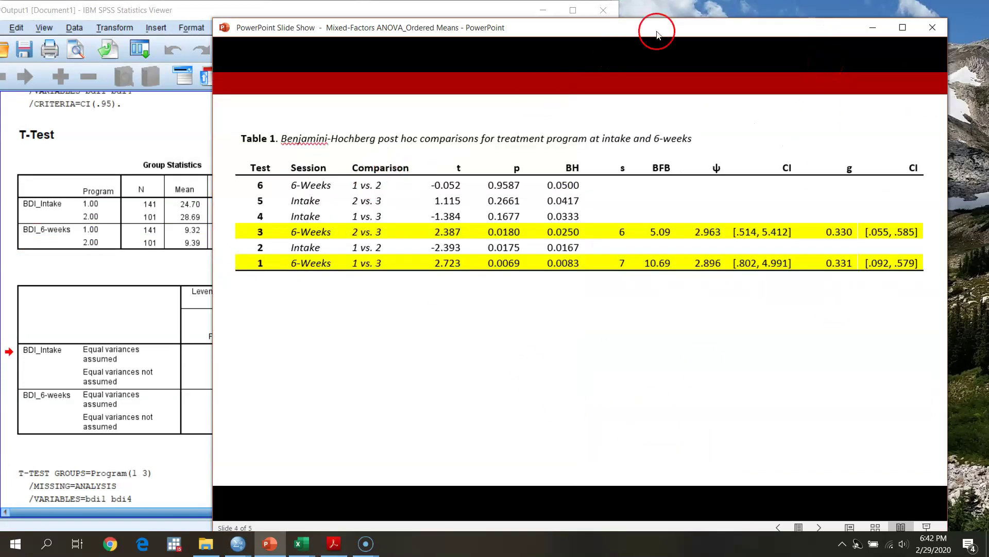
pyautogui.moveTo(656, 31); pyautogui.dragTo(677, 28)
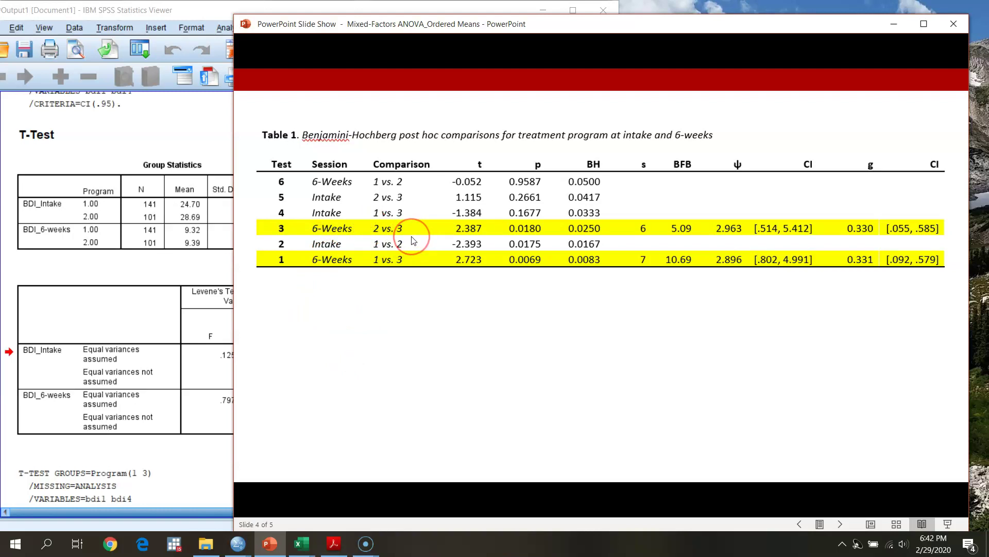
pyautogui.moveTo(692, 23); pyautogui.dragTo(709, 18)
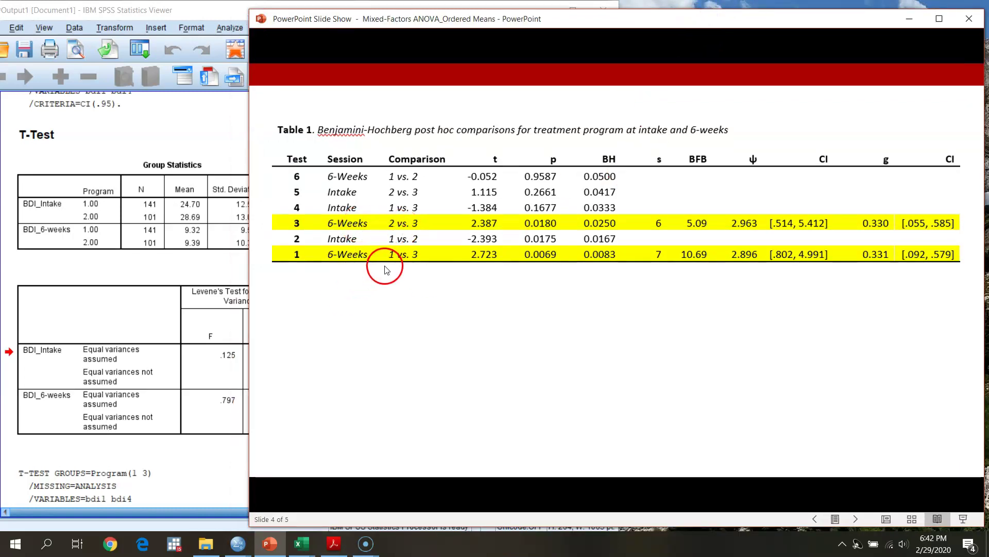
# Switch to the BH 3 x 4 RM ANOVA workbook in Excel and view the BDI-II line chart on Sheet1
pyautogui.click(309, 538)
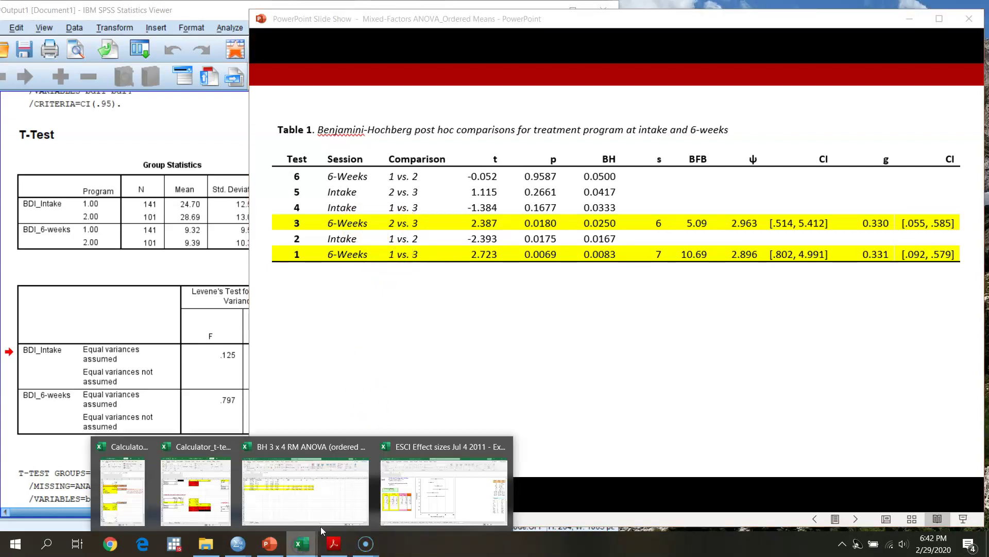
pyautogui.click(276, 504)
pyautogui.click(72, 507)
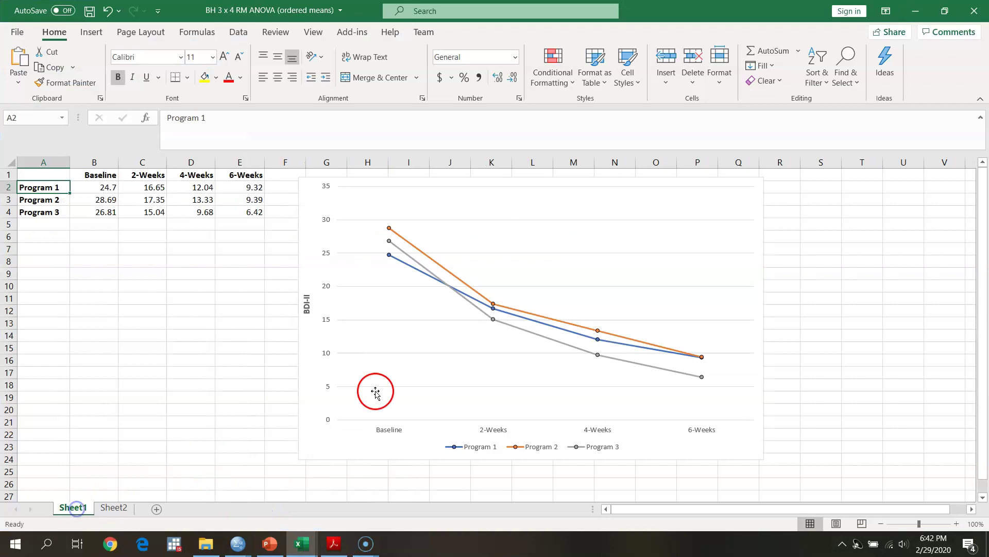
# Put the workbook away and view the Program 2 vs. 3 independent samples t test in the SPSS output
pyautogui.click(913, 9)
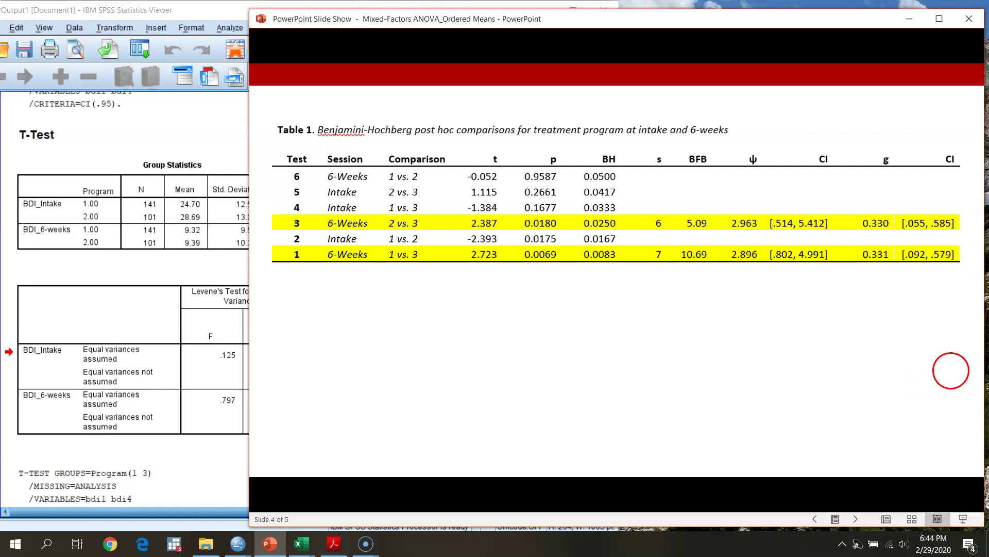
pyautogui.click(204, 468)
pyautogui.scroll(-15, 206, 469)
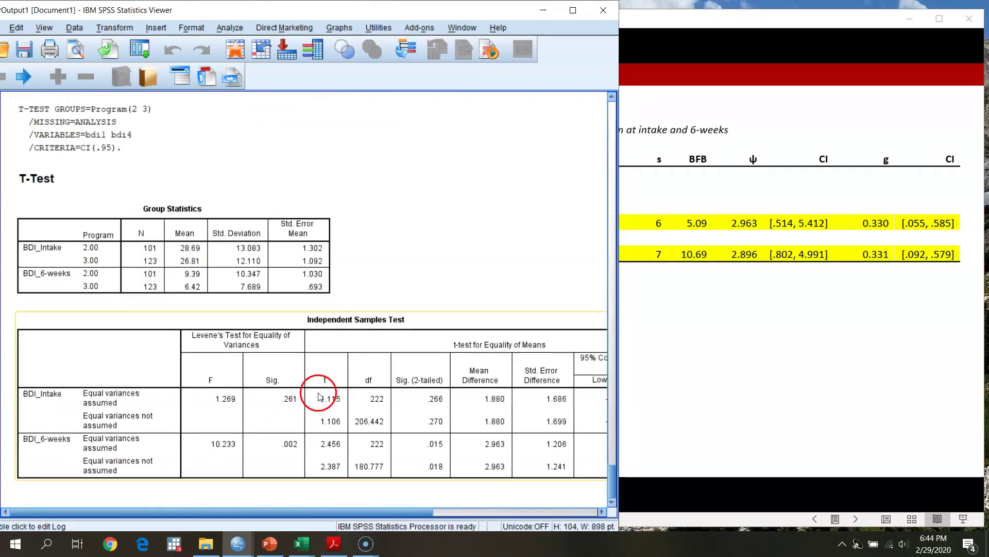
# Return to the PowerPoint slide show, maximize it, and advance to the Mixed-Factors ANOVA Conclusions (Depression) slide
pyautogui.click(700, 326)
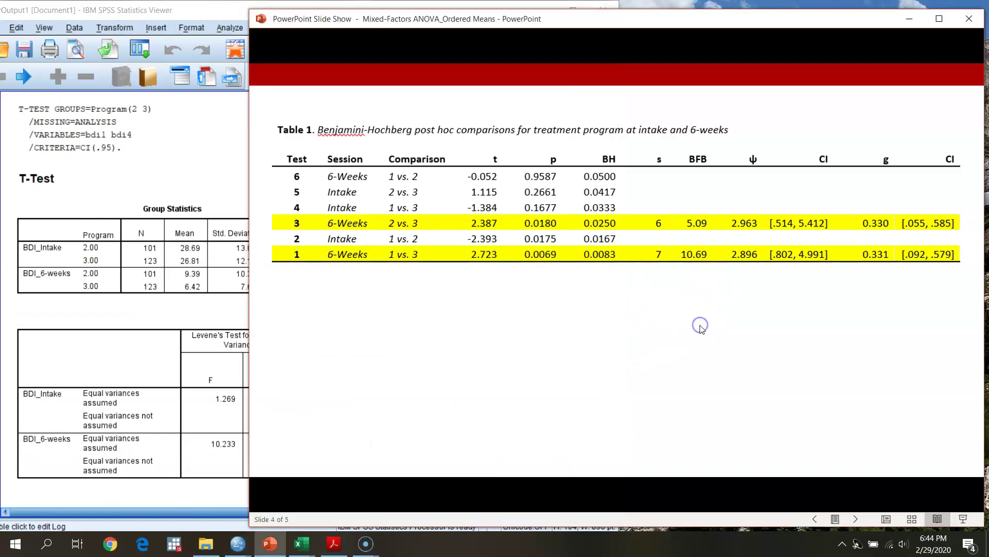
pyautogui.click(939, 18)
pyautogui.click(508, 363)
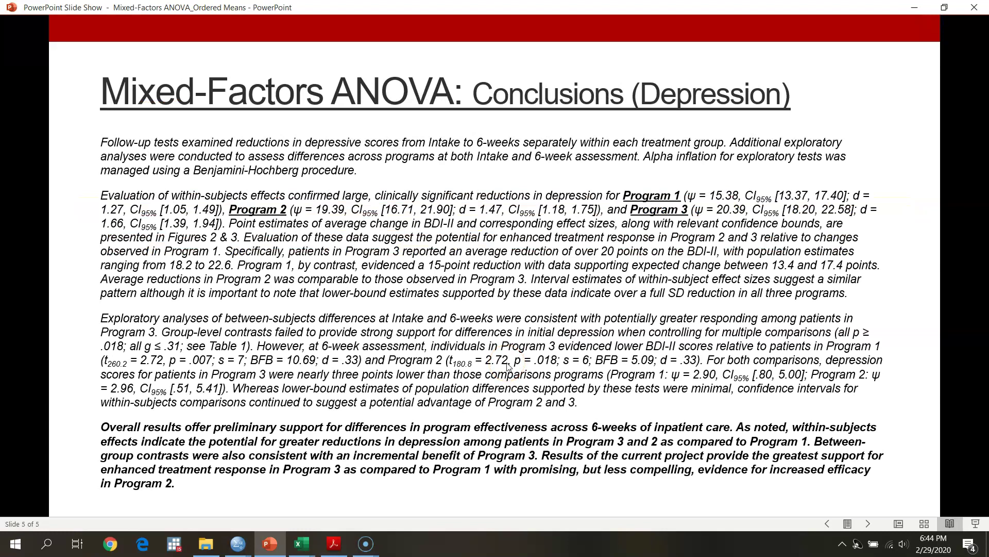